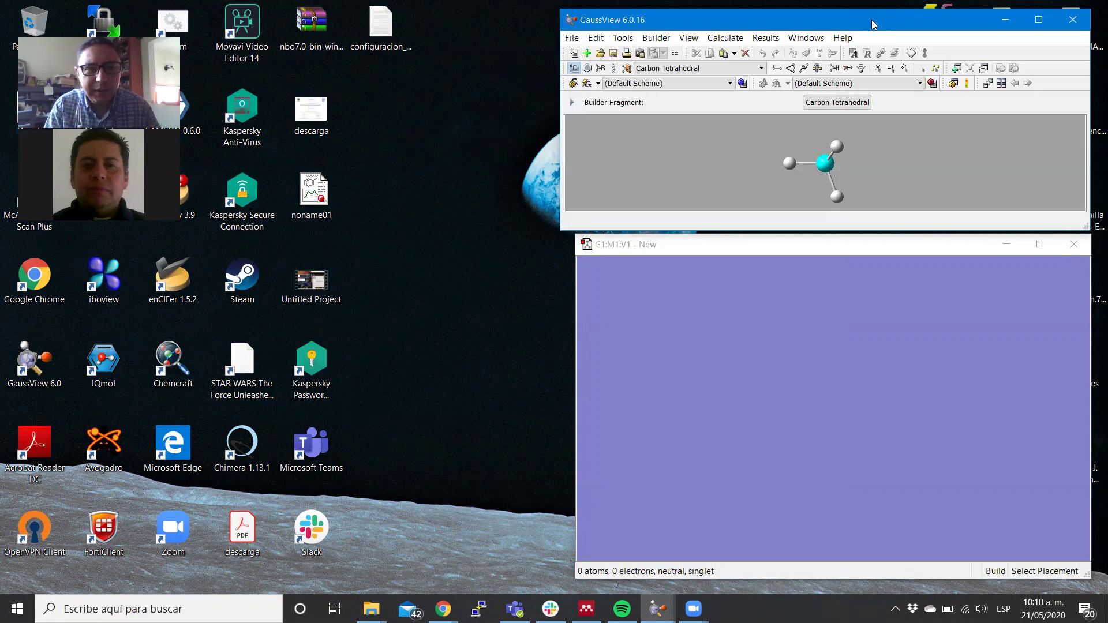
Move the GaussView main window toward the centre and bring the empty G1:M1:V1 view window forward.
drag(871, 20, 521, 79)
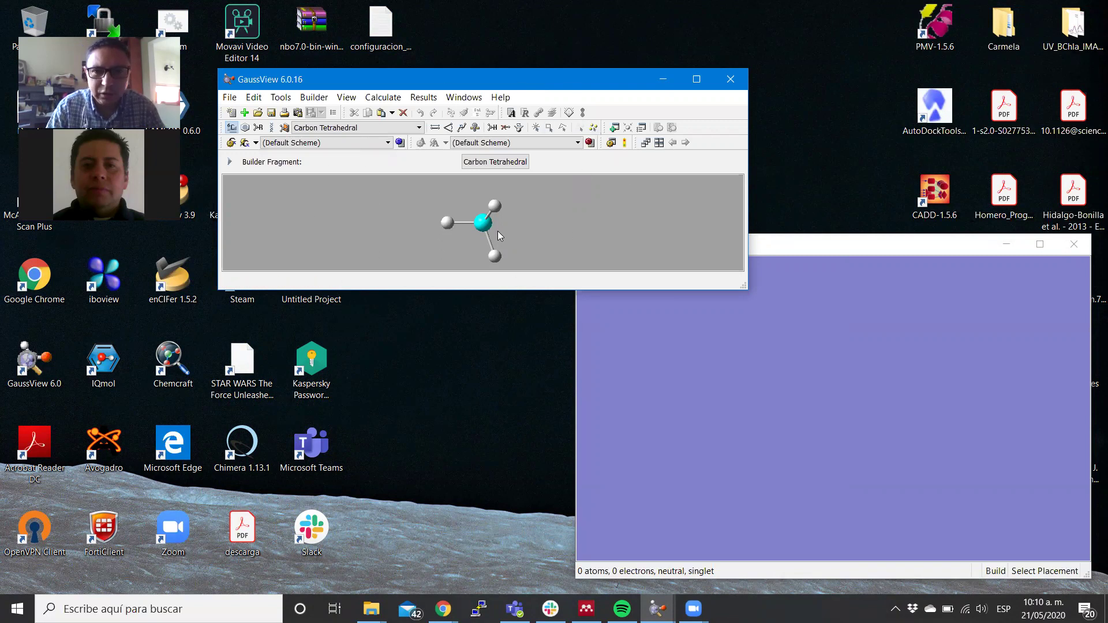
click(771, 246)
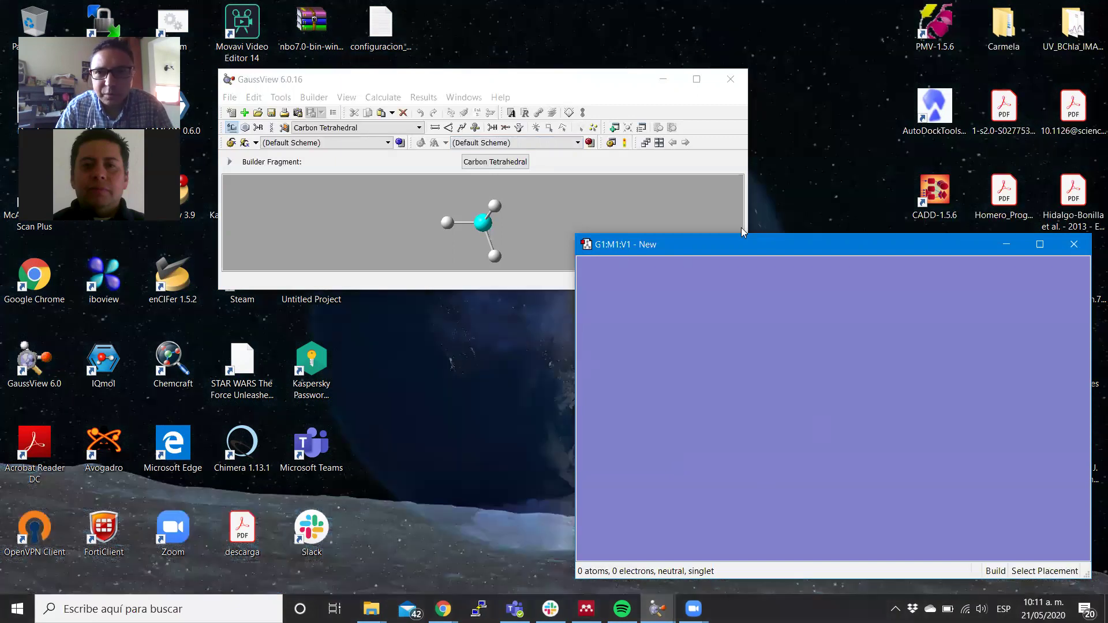
Maximize the molecule view and main windows, switching between them through the taskbar previews.
click(1046, 250)
click(657, 609)
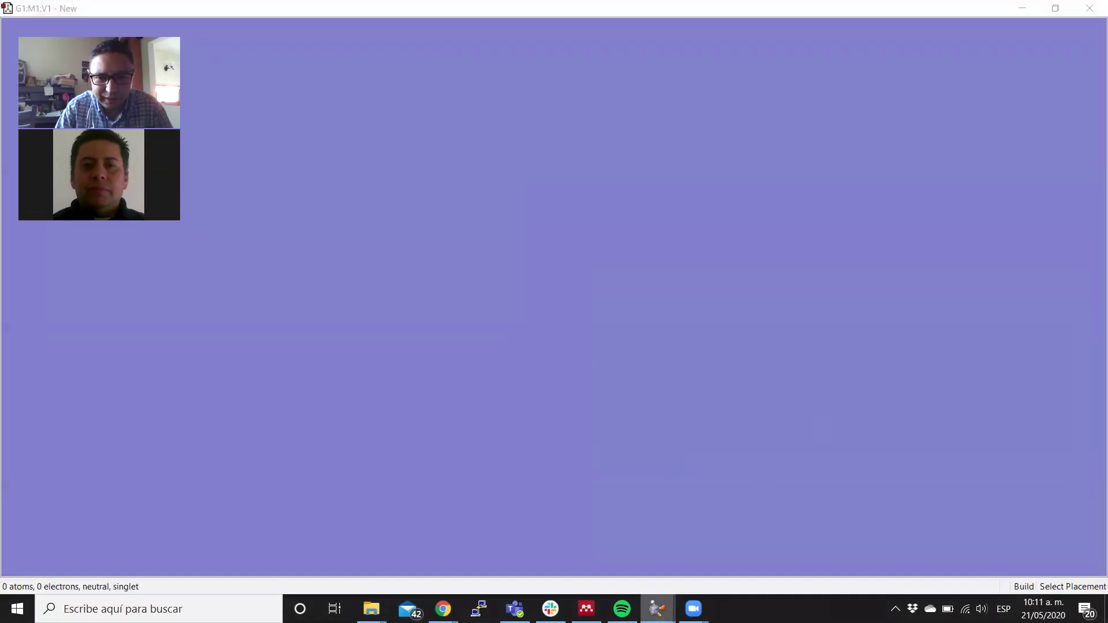
mouse_move(619, 550)
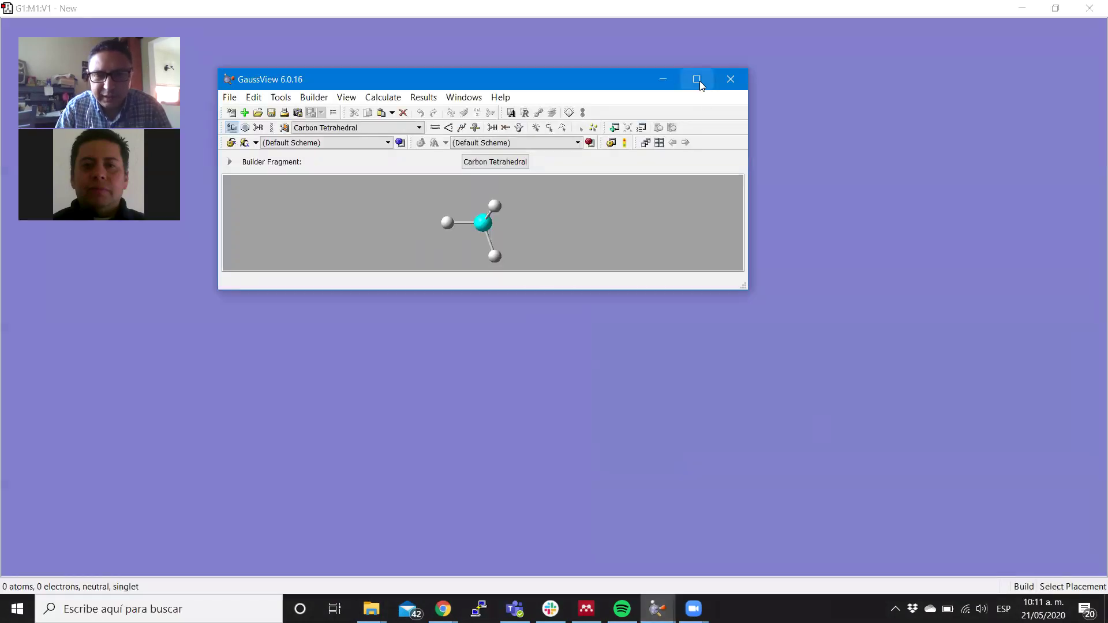
click(699, 79)
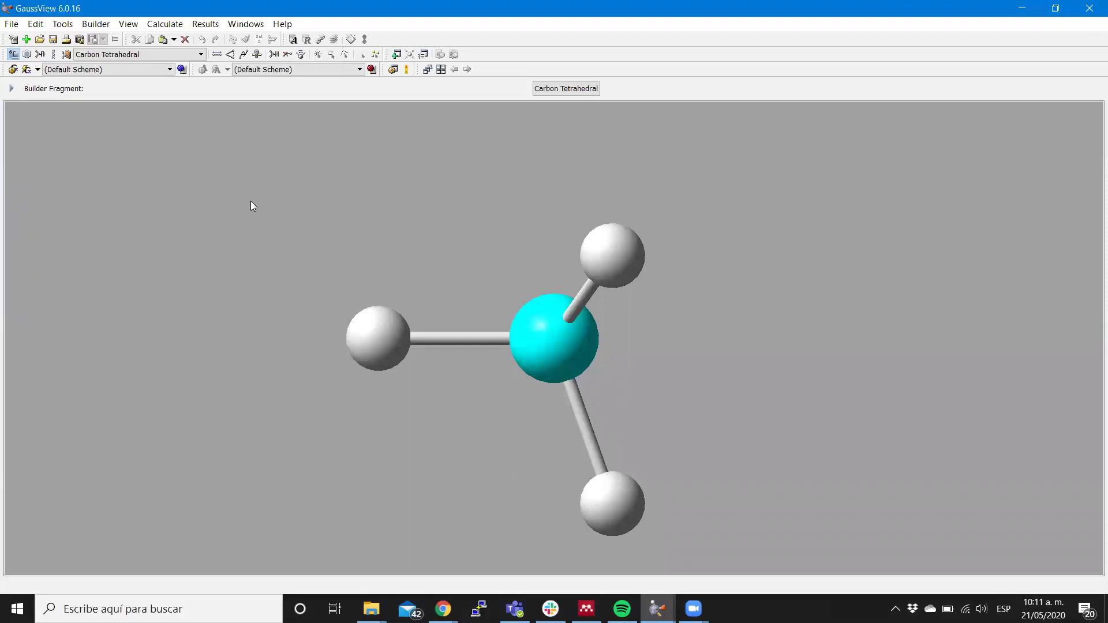
click(657, 608)
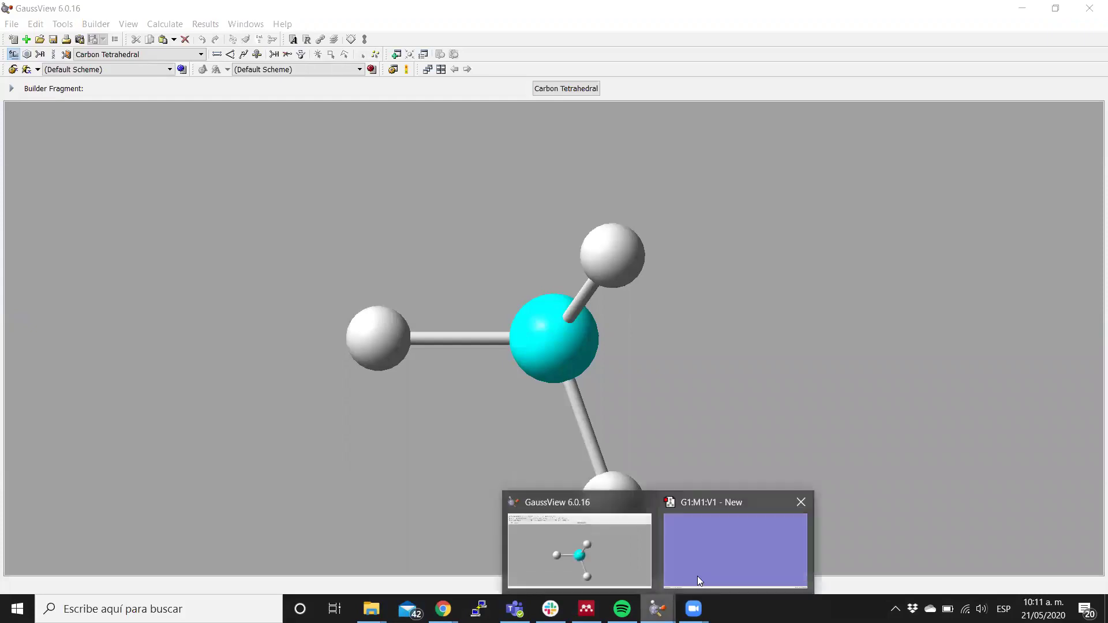
click(697, 581)
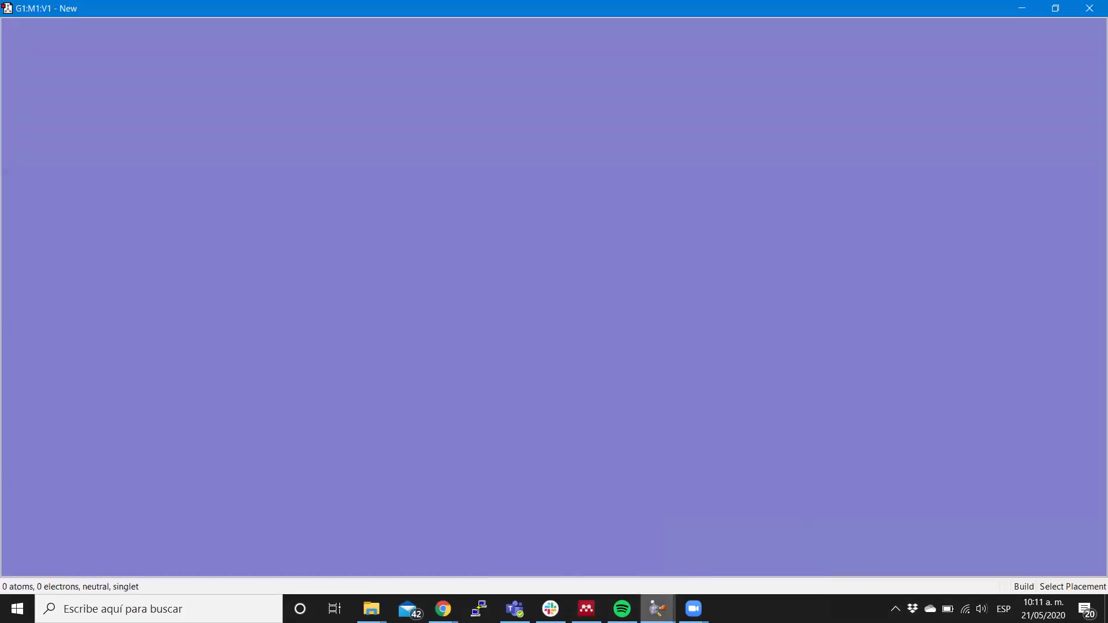
click(657, 608)
click(569, 566)
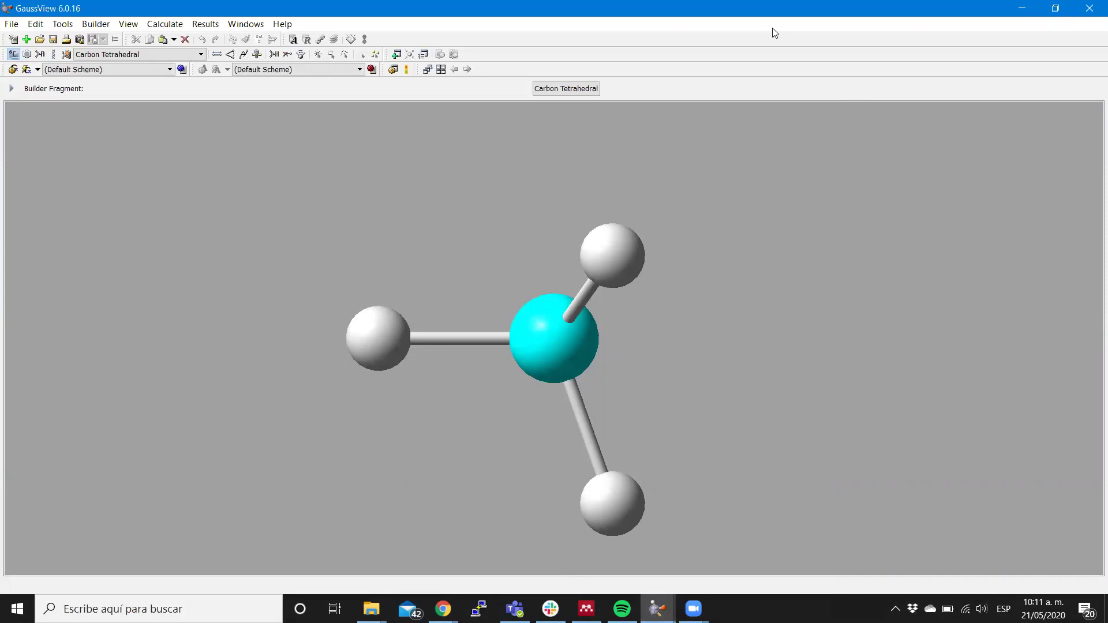
Restore both windows to normal size and place the main window at the upper left.
key(super+Down)
key(alt+Tab)
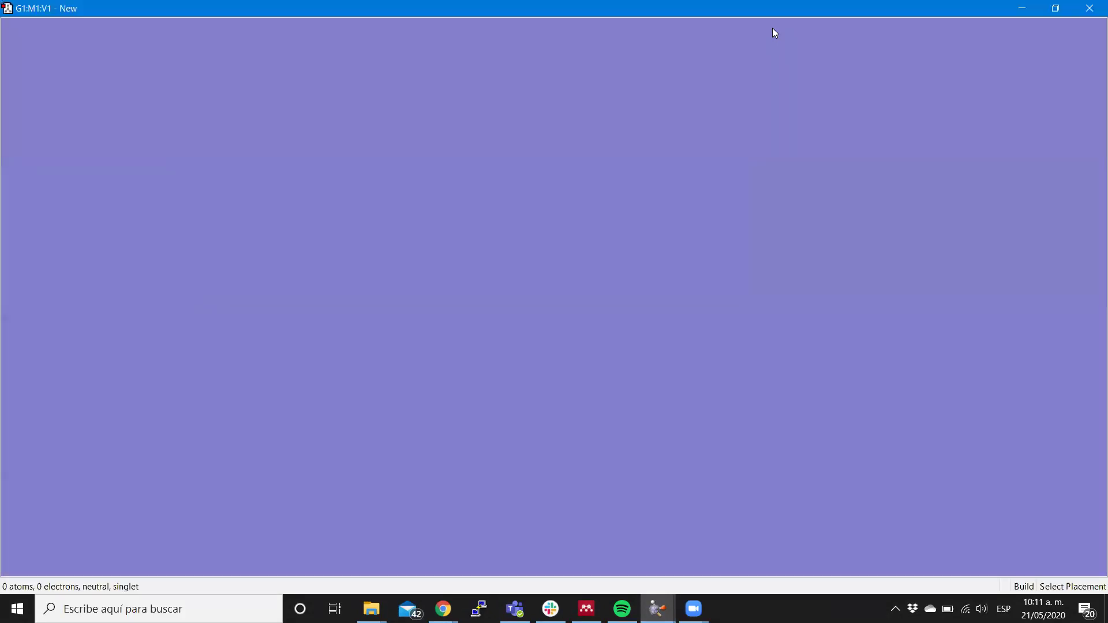
key(super+Down)
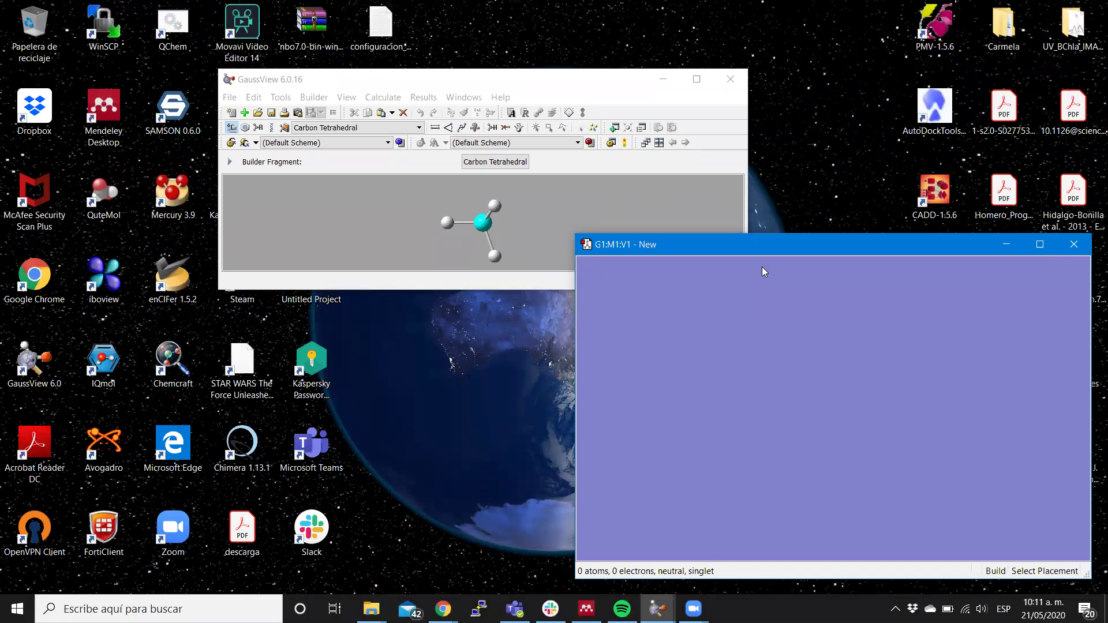
drag(552, 78, 367, 96)
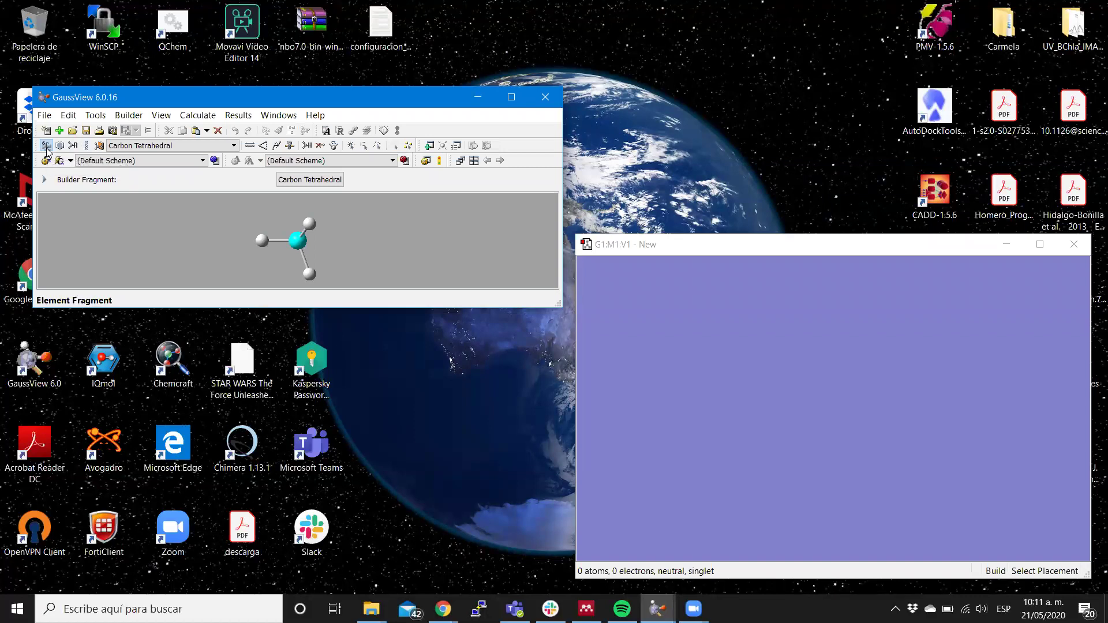
click(47, 146)
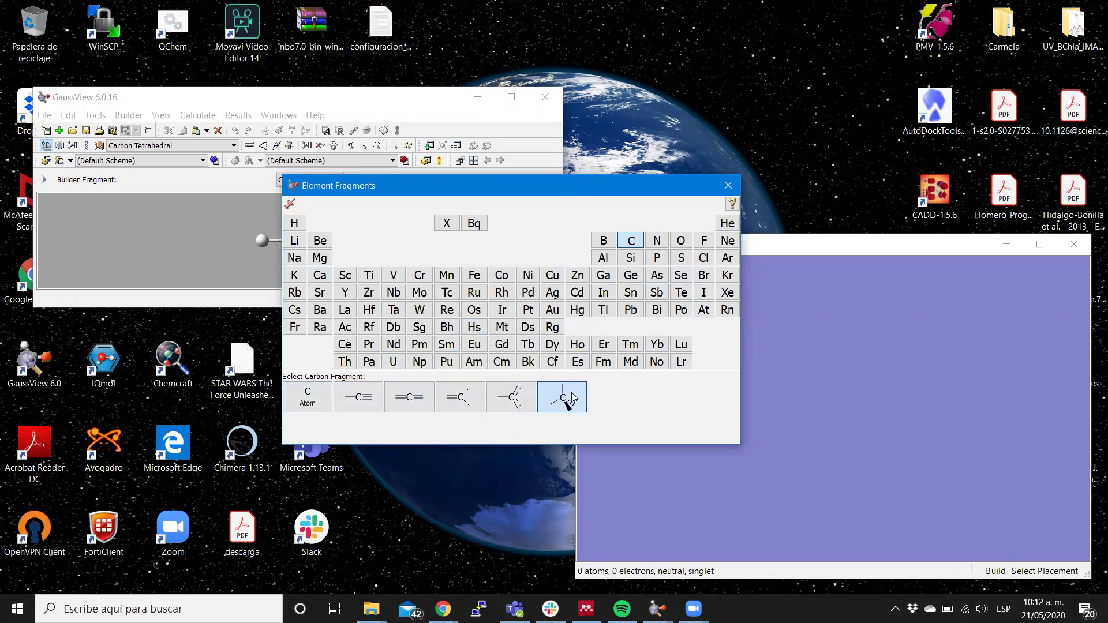
click(658, 259)
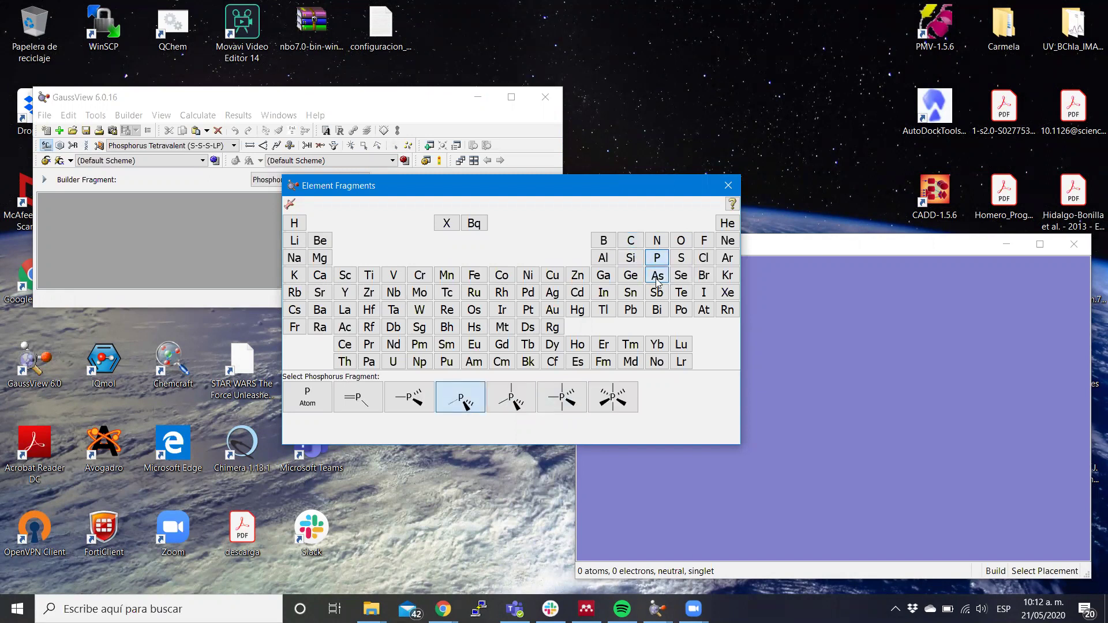
click(657, 277)
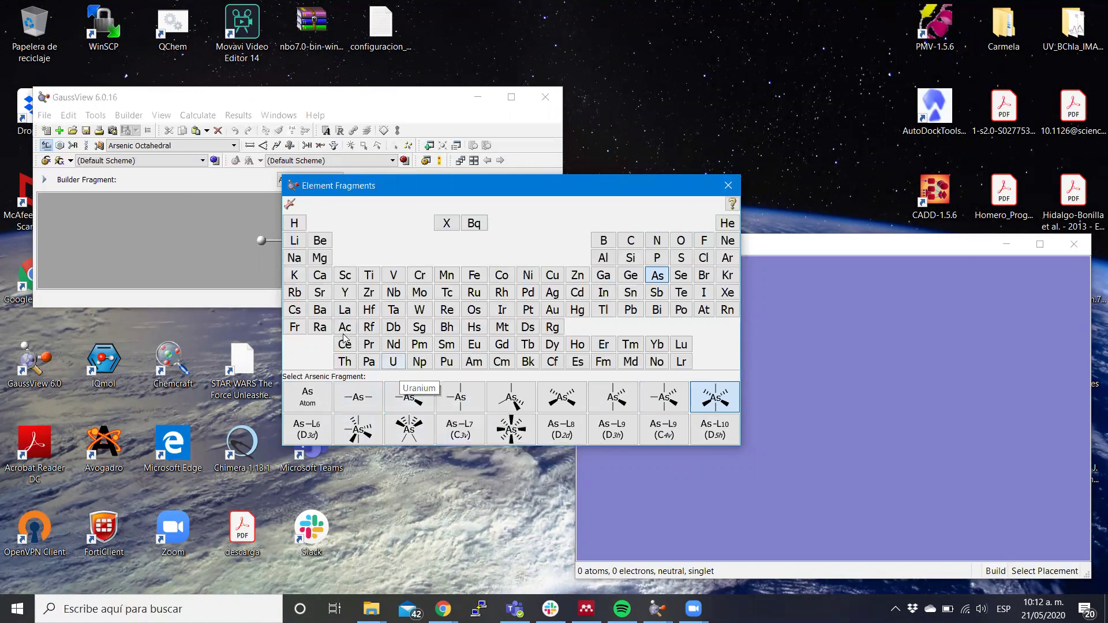
click(318, 405)
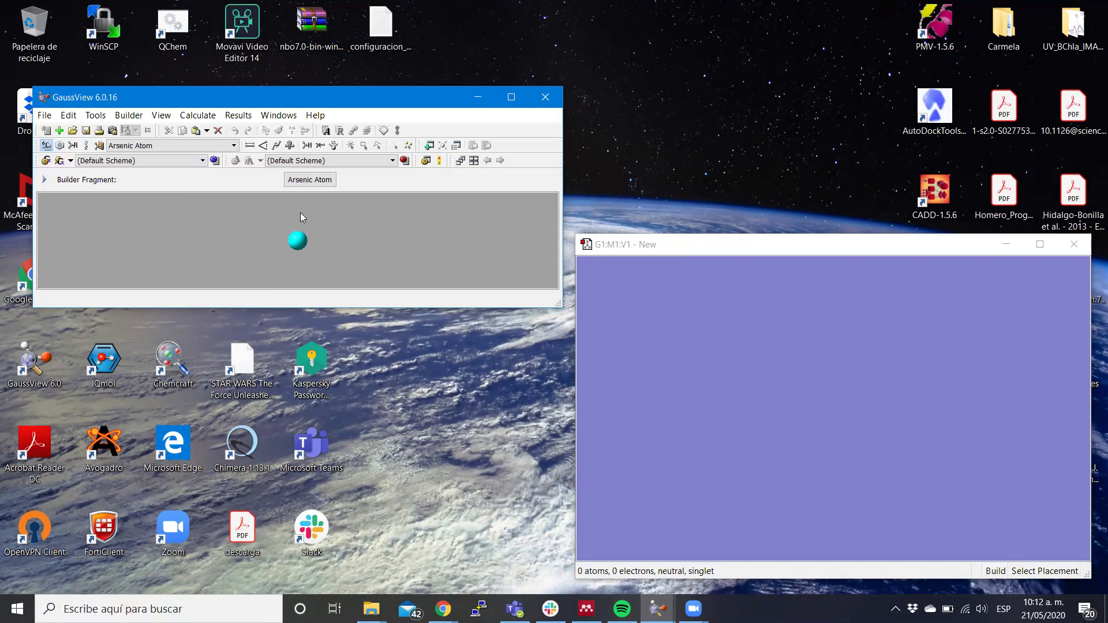
click(311, 180)
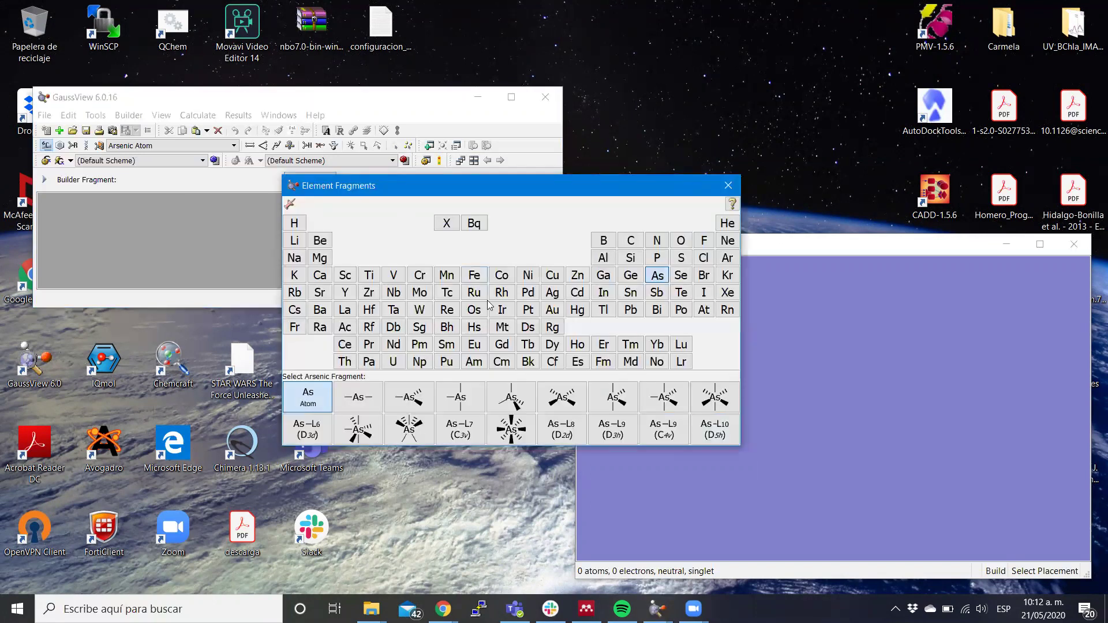
click(510, 398)
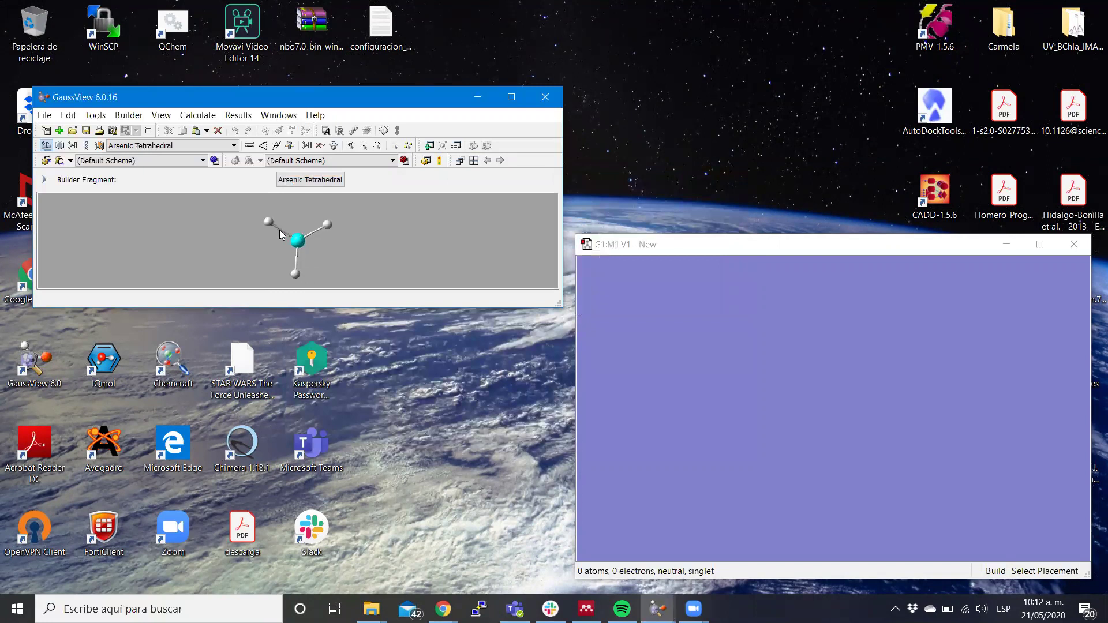
click(310, 183)
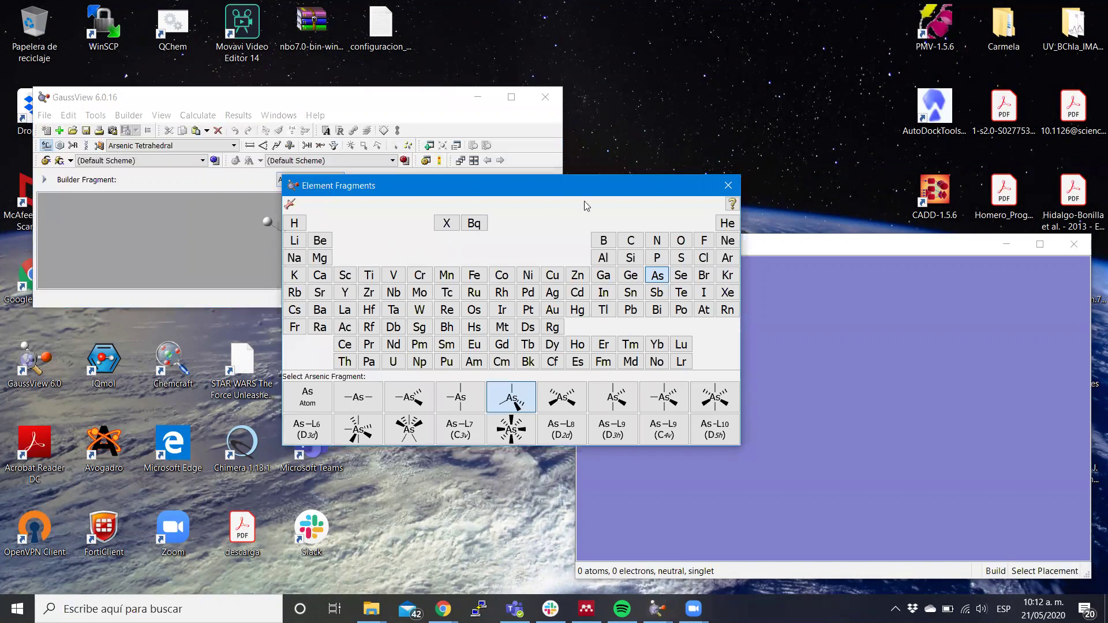
click(631, 245)
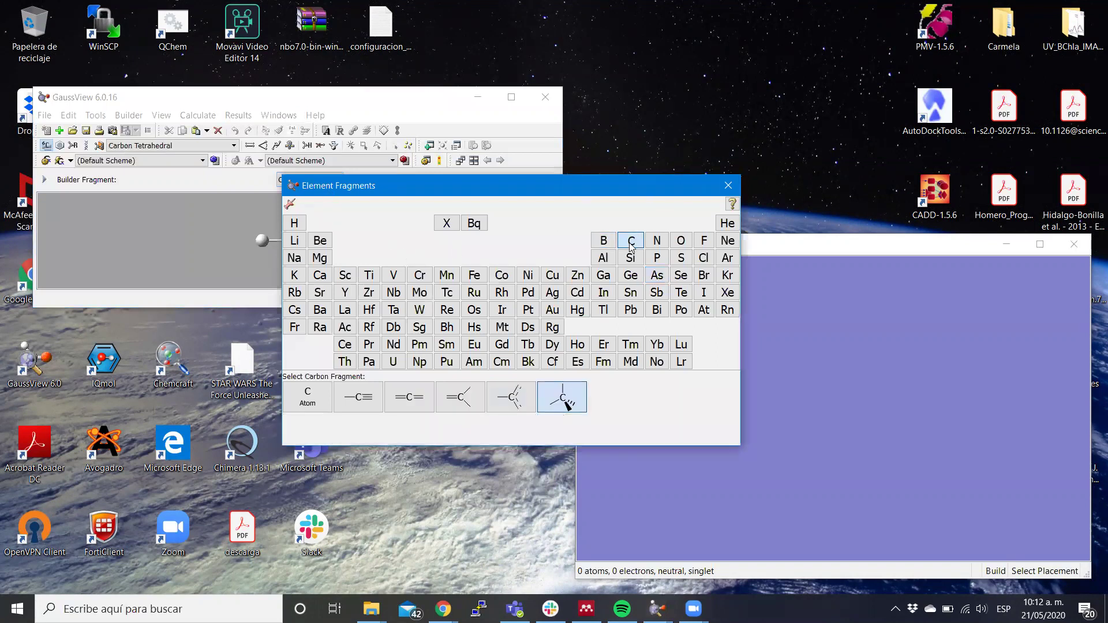
click(727, 186)
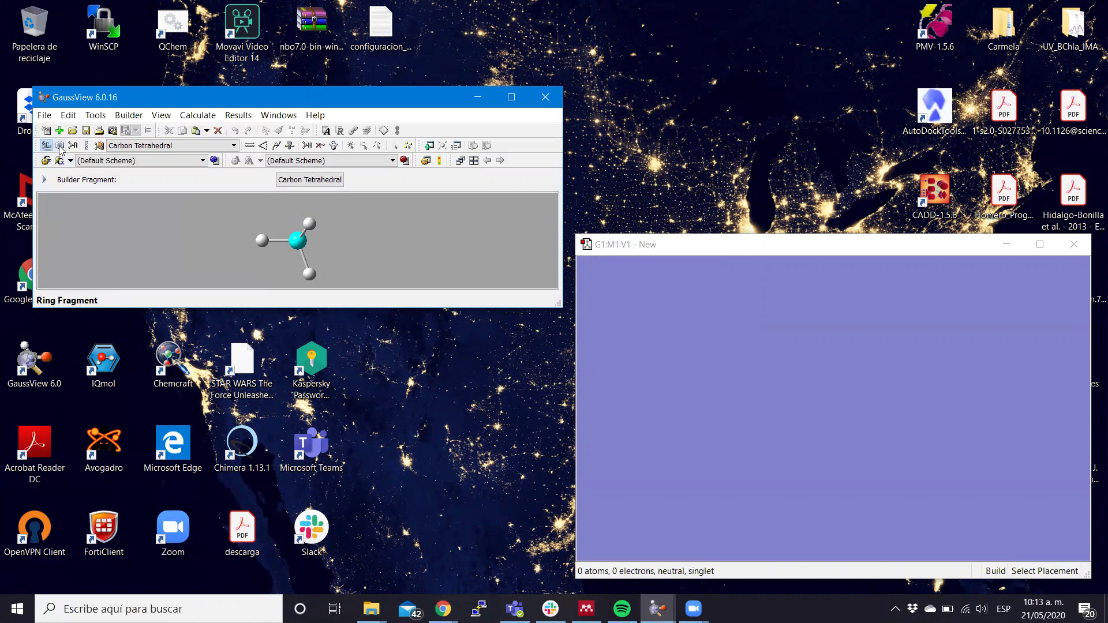
Switch to ring fragments and pick pyridine from the ring palette, after briefly trying pyrazine.
click(60, 146)
drag(375, 227, 236, 257)
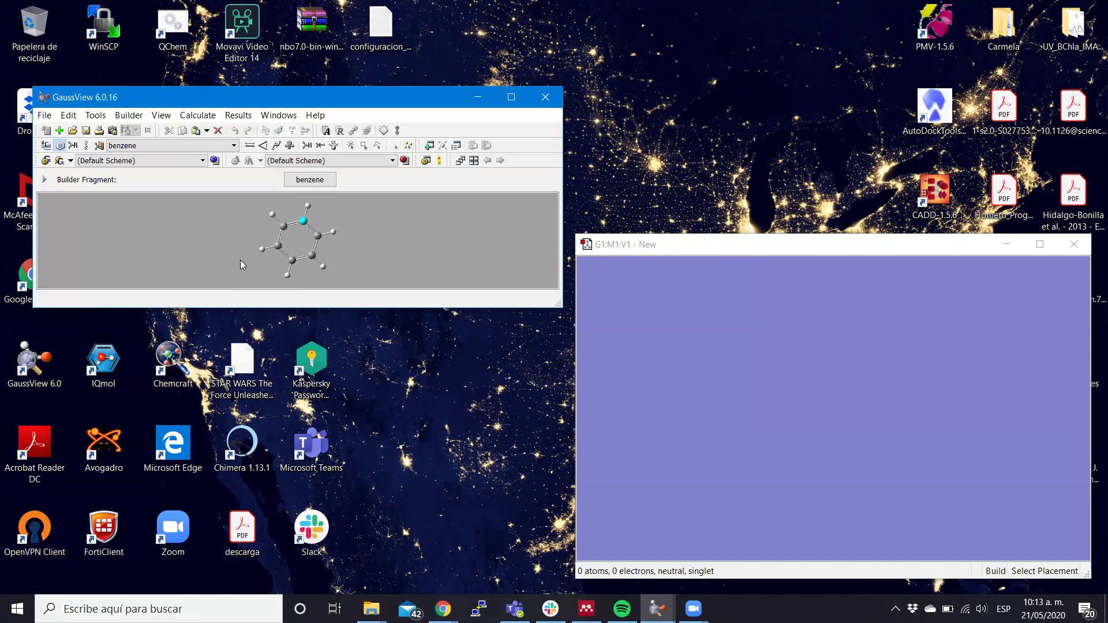
click(289, 183)
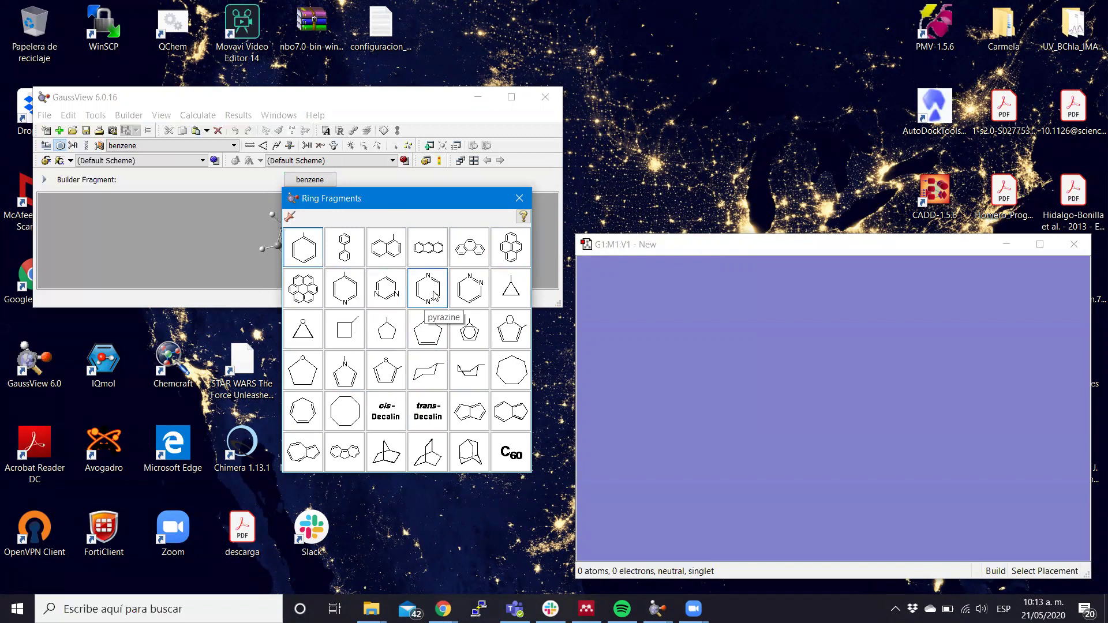
click(435, 296)
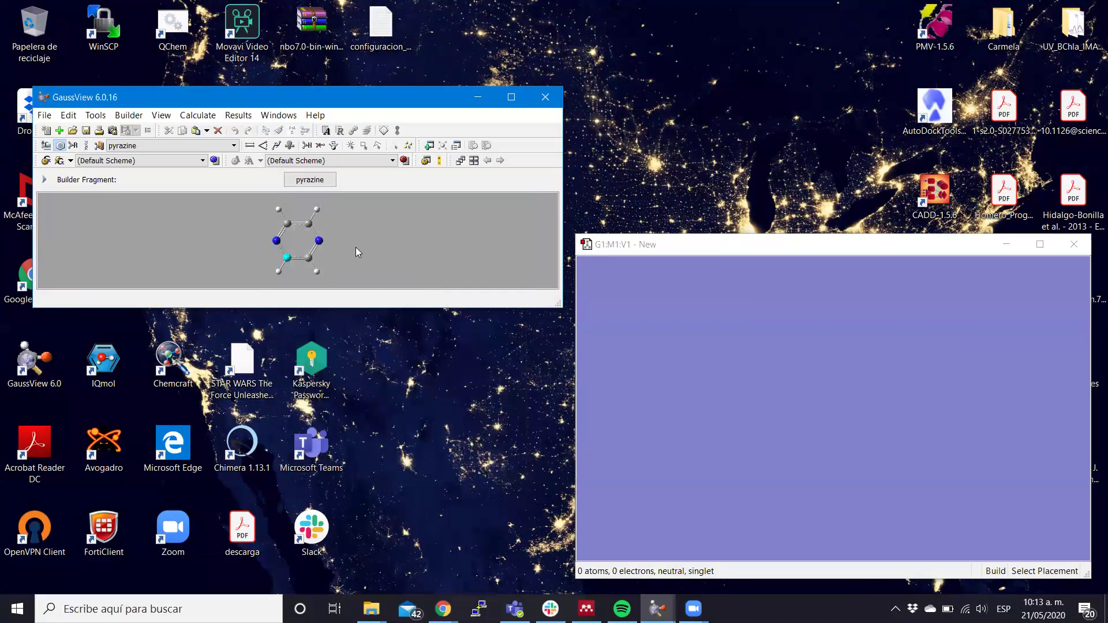
click(309, 180)
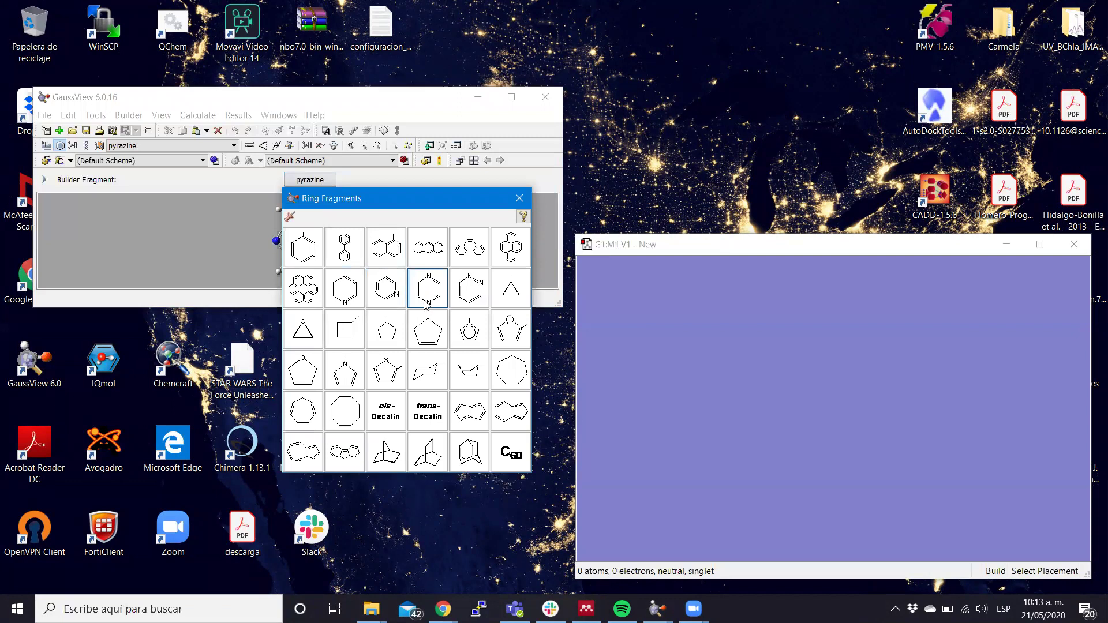
click(342, 296)
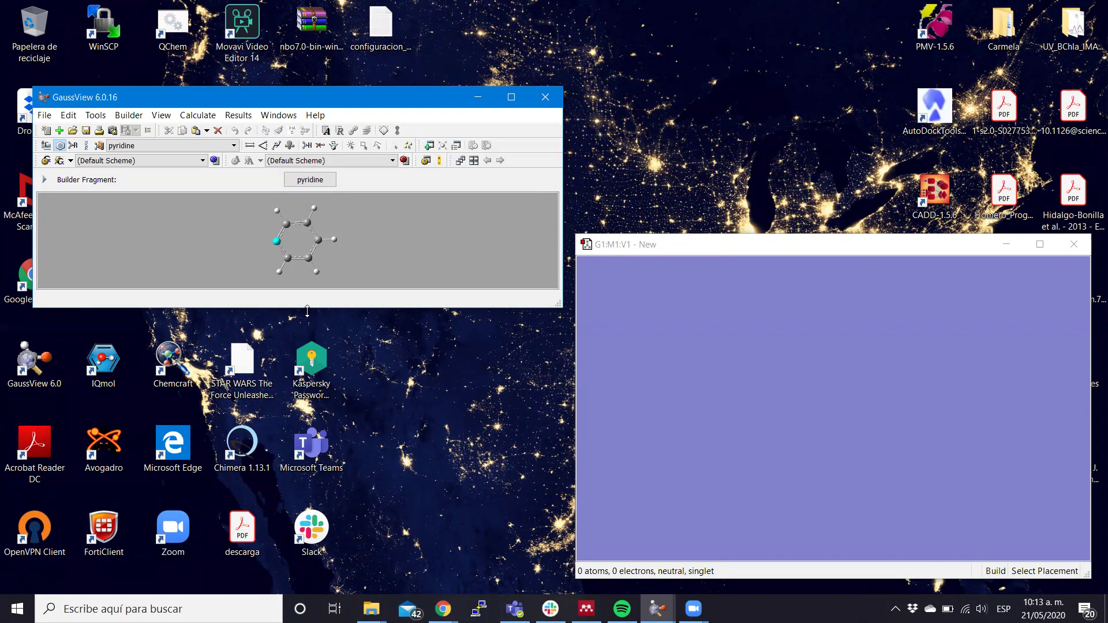
Enlarge the main window and move pyridine's attachment point to the carbon para to nitrogen.
drag(307, 307, 304, 436)
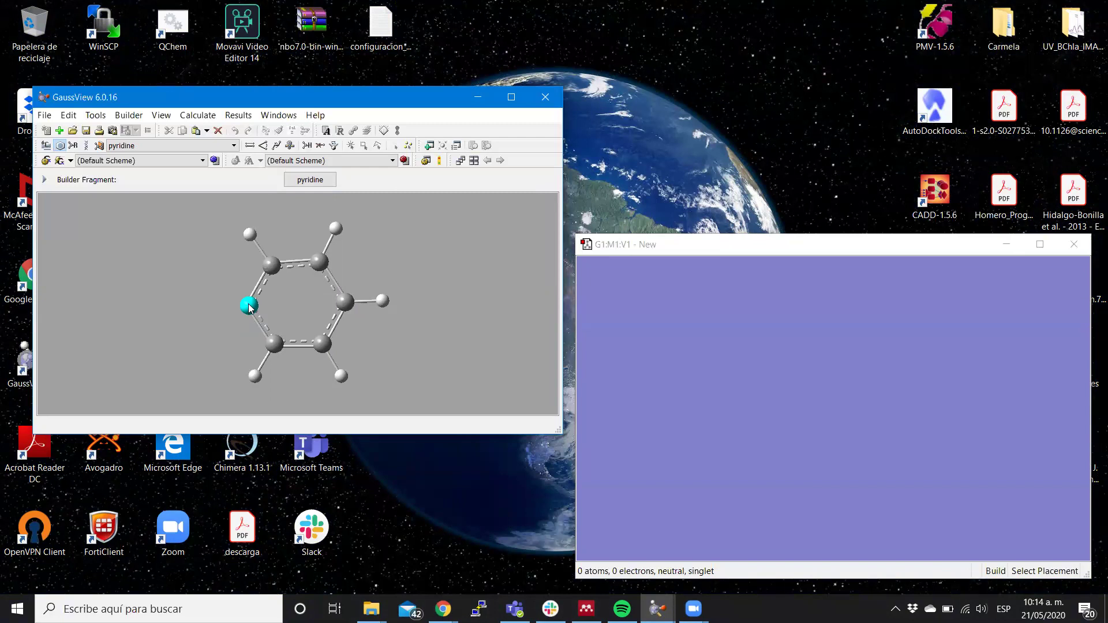
click(272, 267)
click(319, 262)
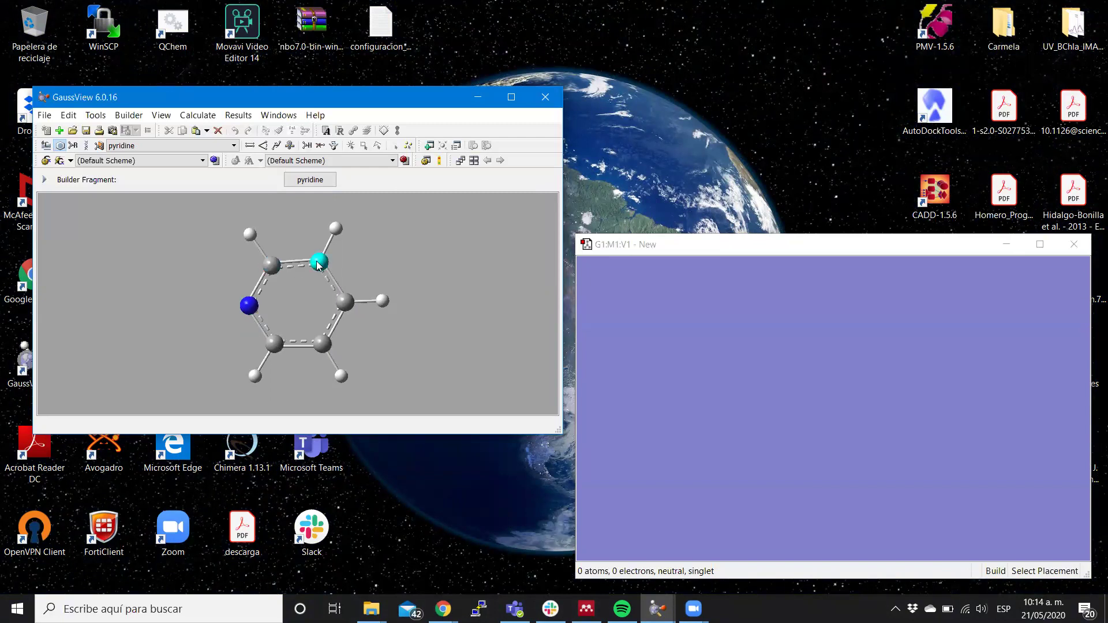
click(345, 304)
click(322, 345)
click(251, 308)
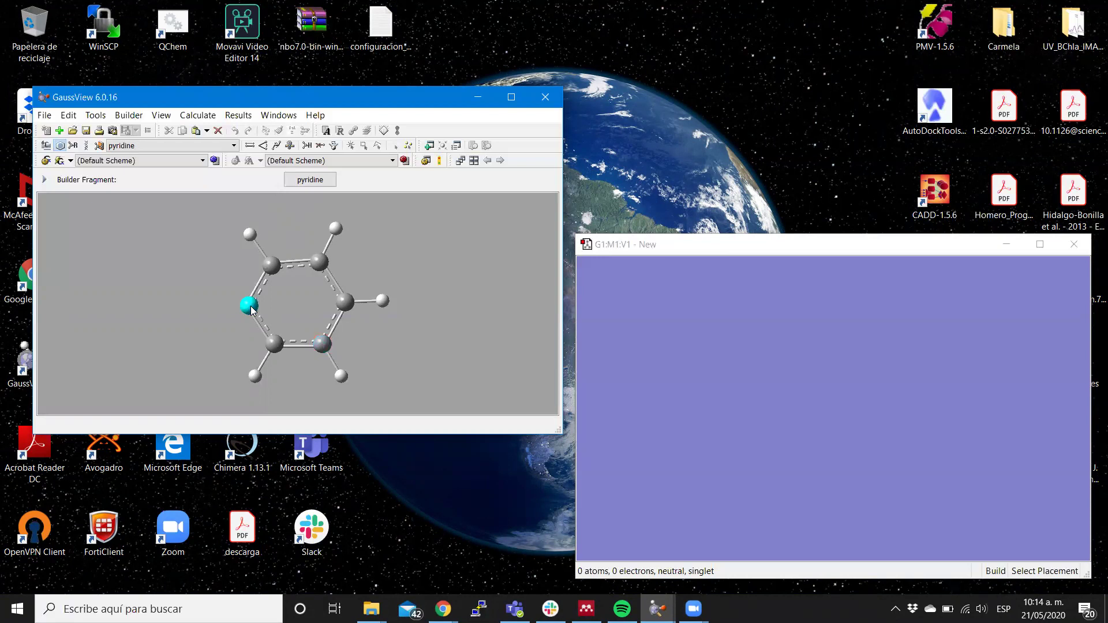
click(276, 265)
click(321, 266)
click(348, 302)
Select the formyl R-group fragment after browsing the R-Group Fragments palette.
click(73, 148)
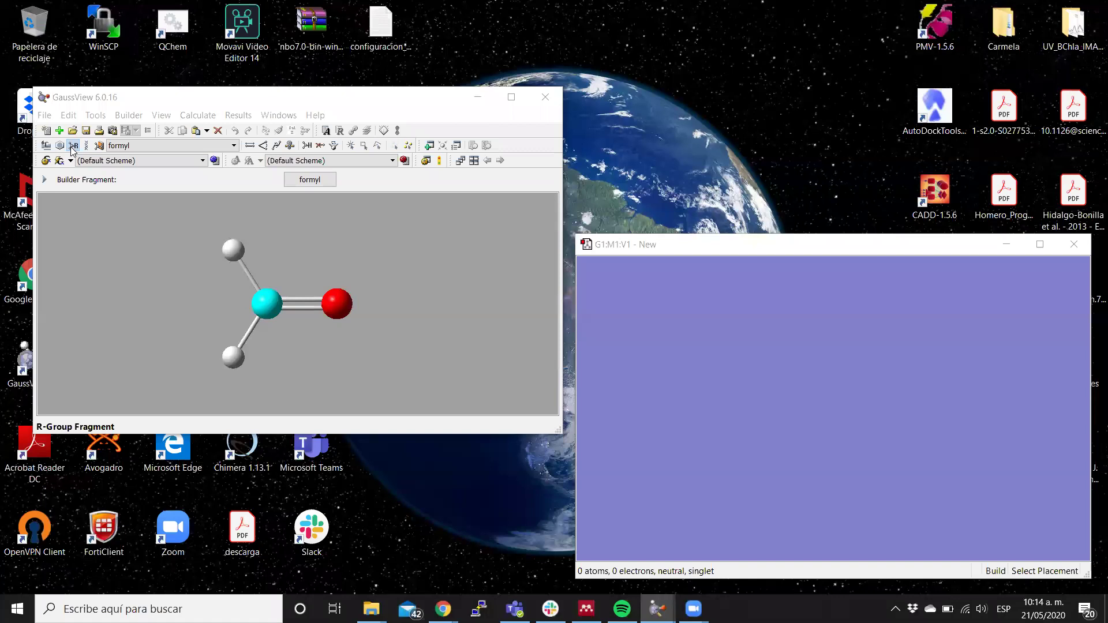
click(316, 184)
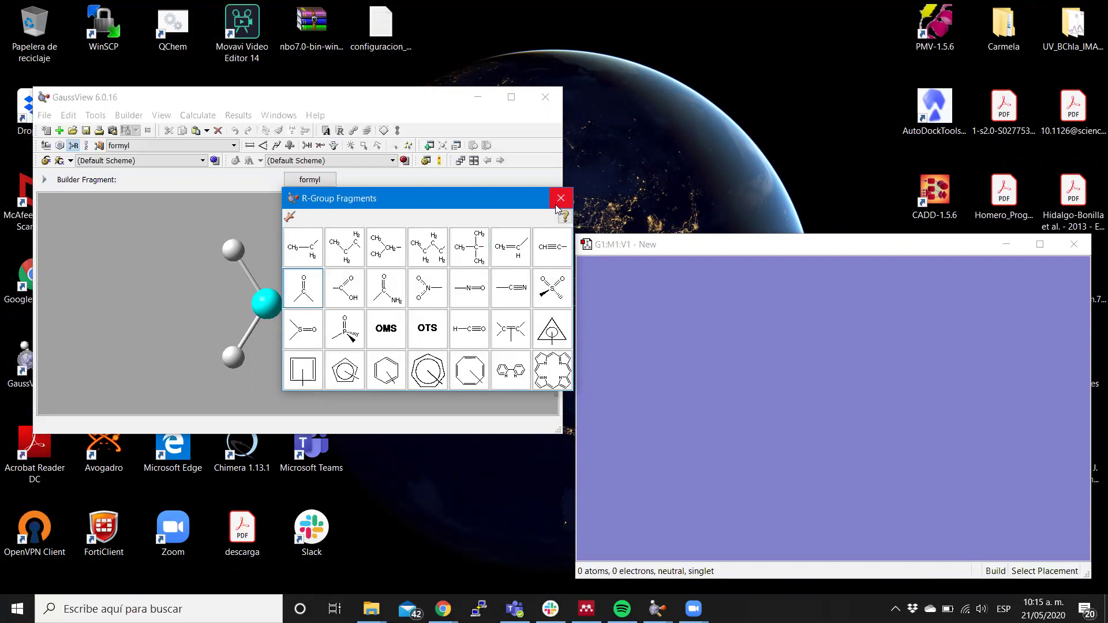
click(556, 204)
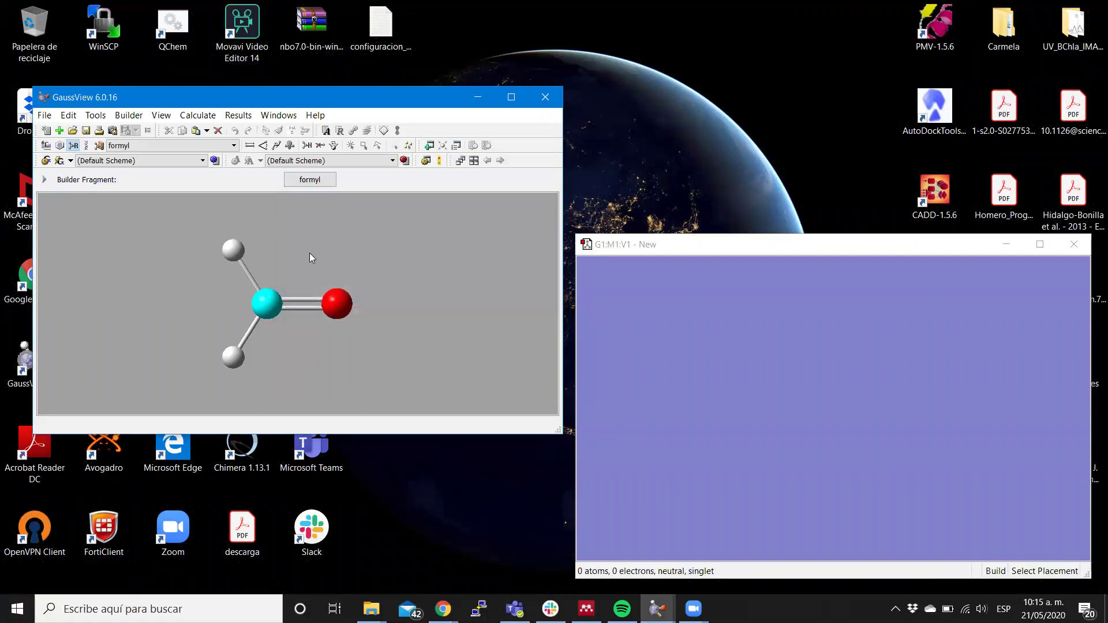
Choose the Nucleoside (DeOxyAdenosine) biological fragment type and rotate its preview.
click(86, 145)
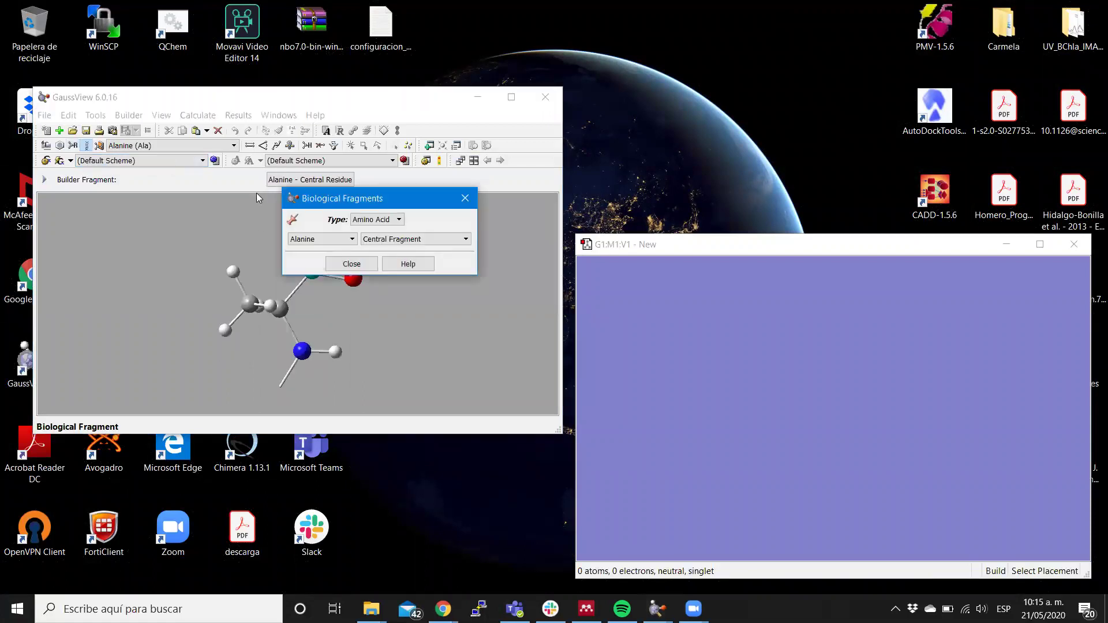
click(464, 200)
click(345, 180)
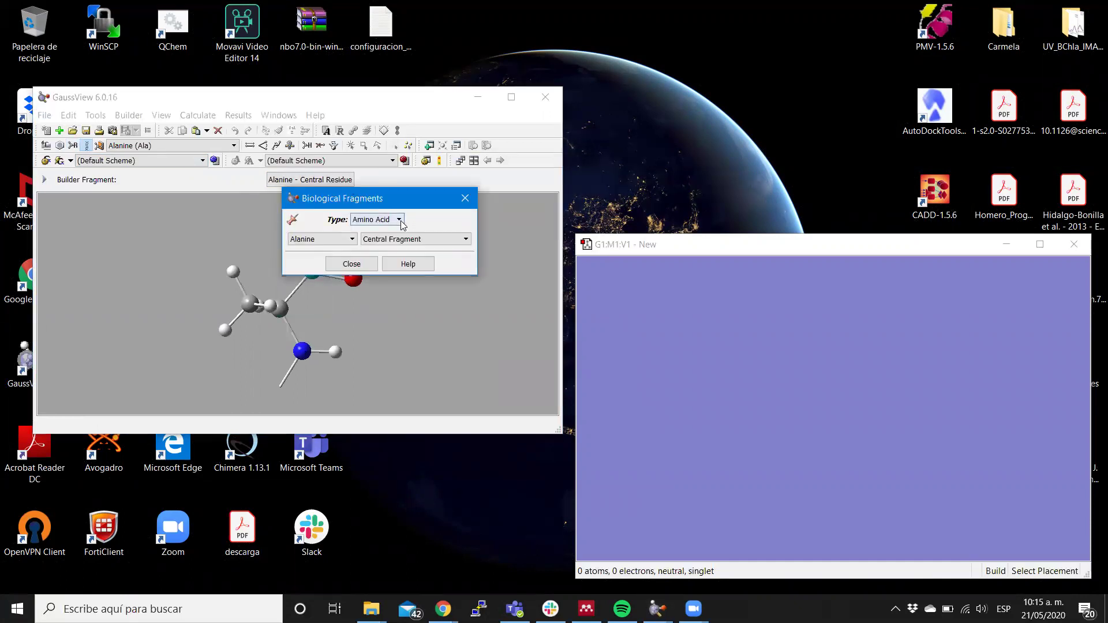
click(401, 221)
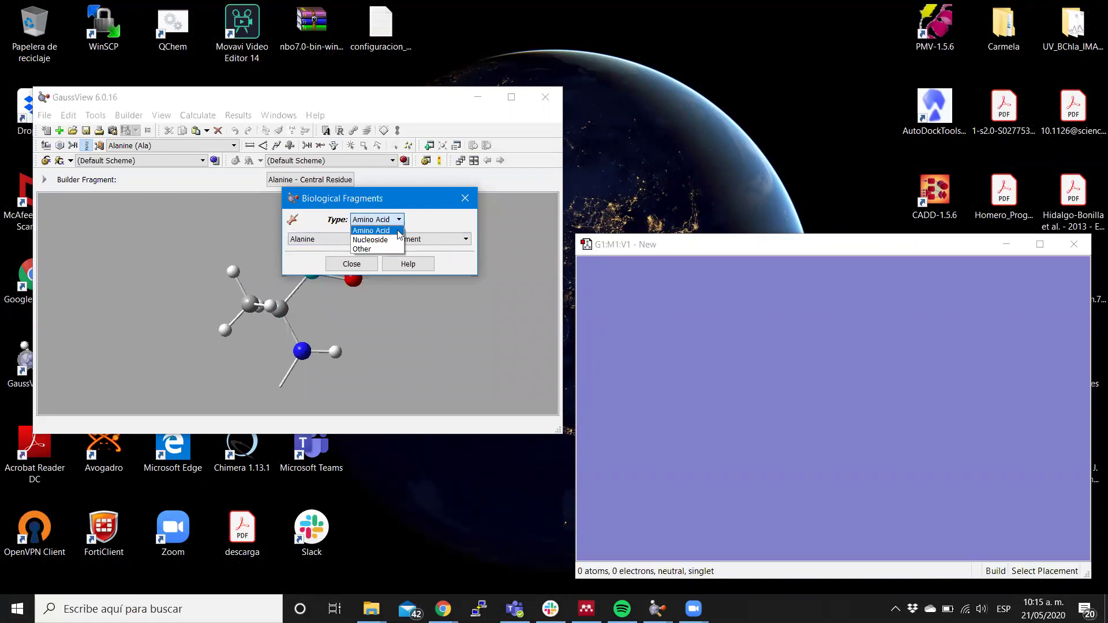
click(382, 240)
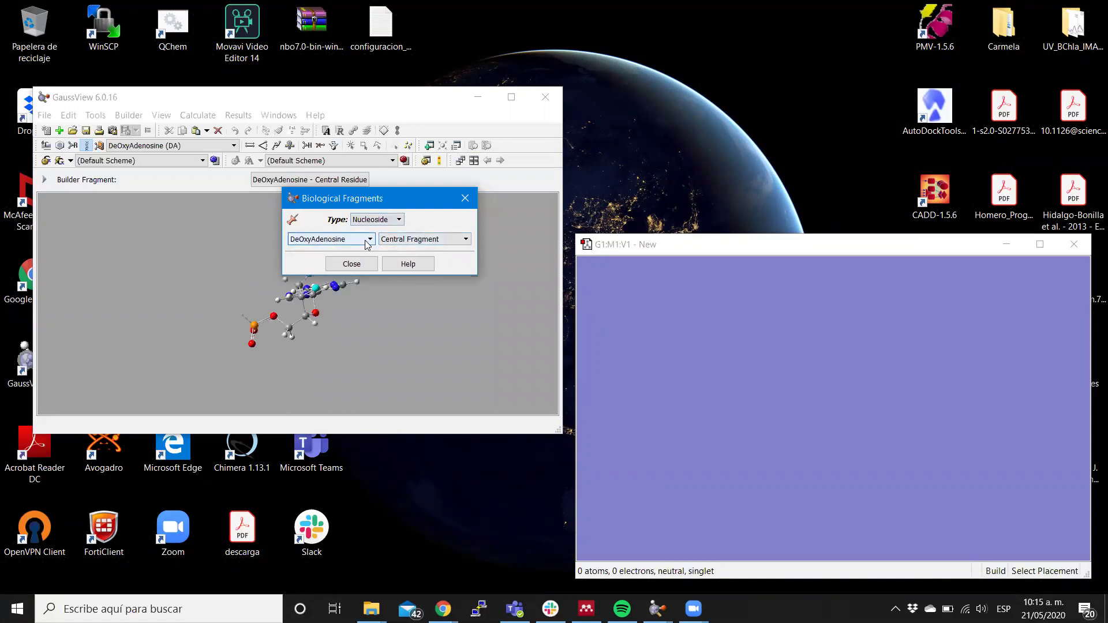
drag(394, 363, 354, 283)
scroll(358, 288, down, 2)
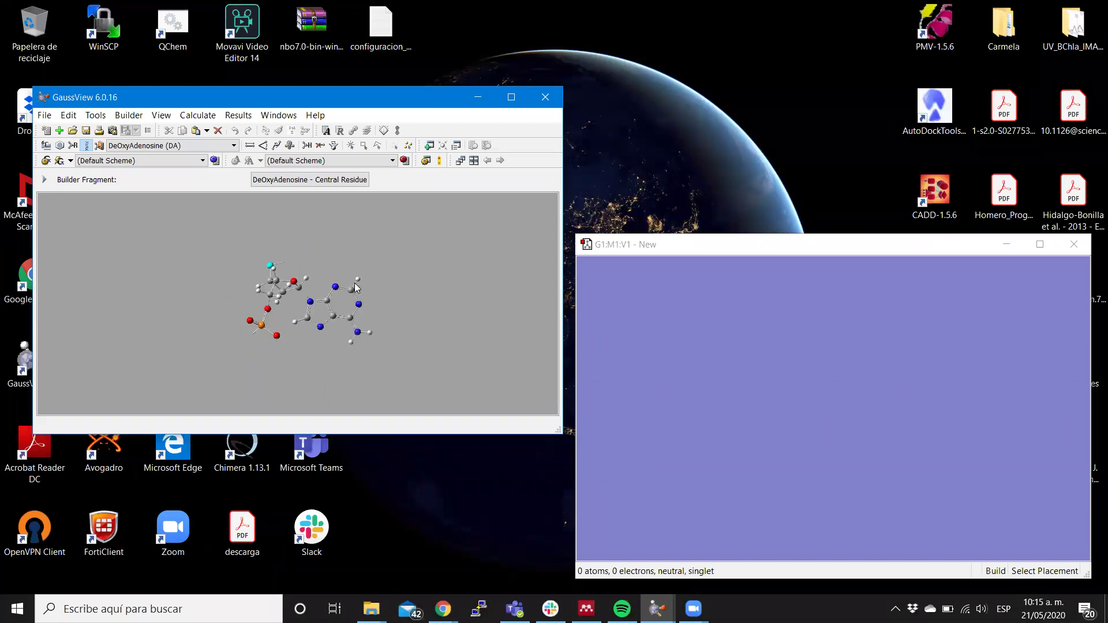
scroll(358, 288, up, 8)
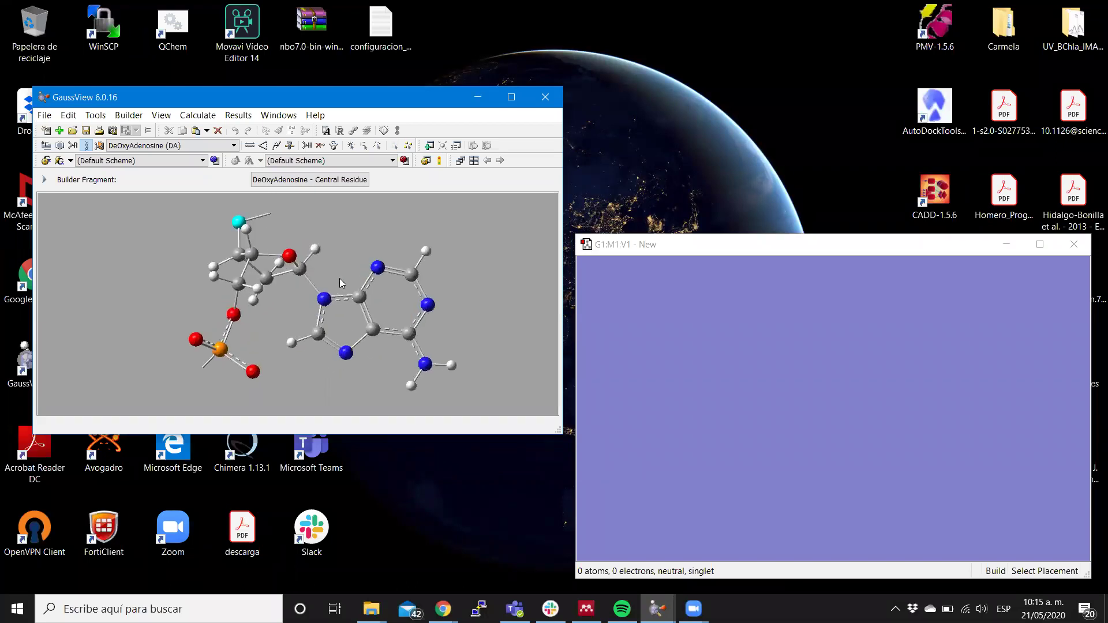
drag(341, 244, 455, 316)
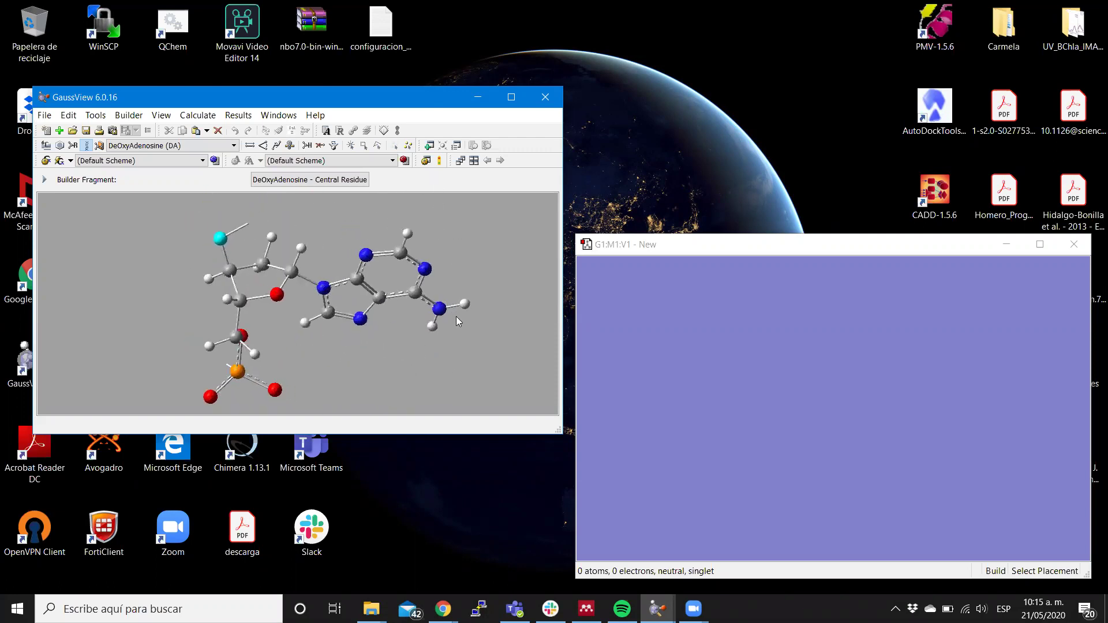
Keep the Central Fragment position, close the options, and switch to the Clipboard fragment.
click(323, 183)
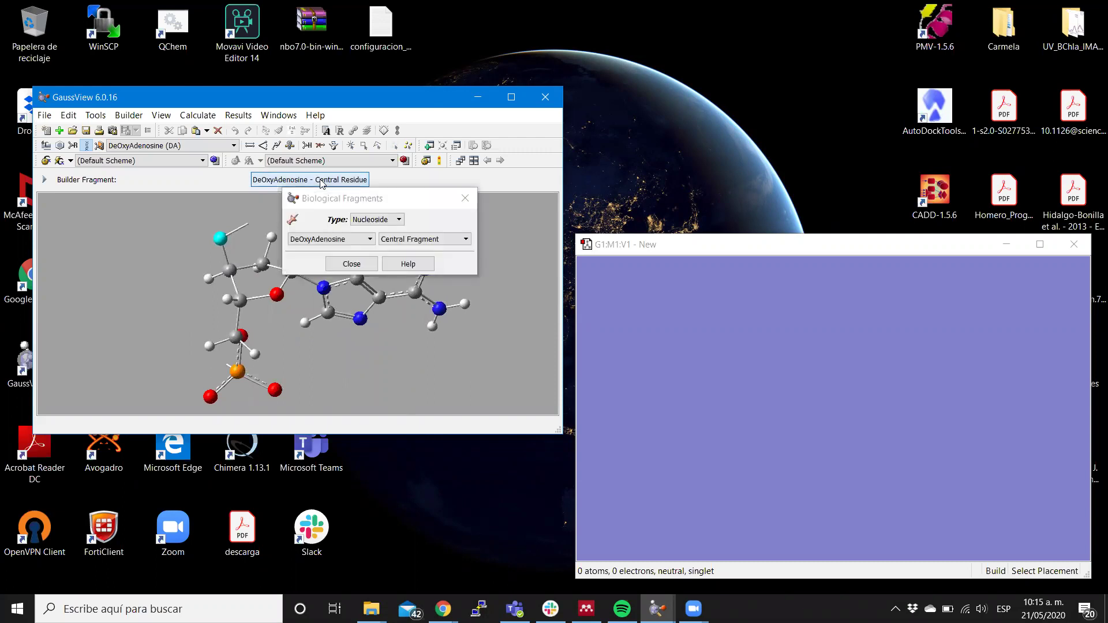
click(421, 240)
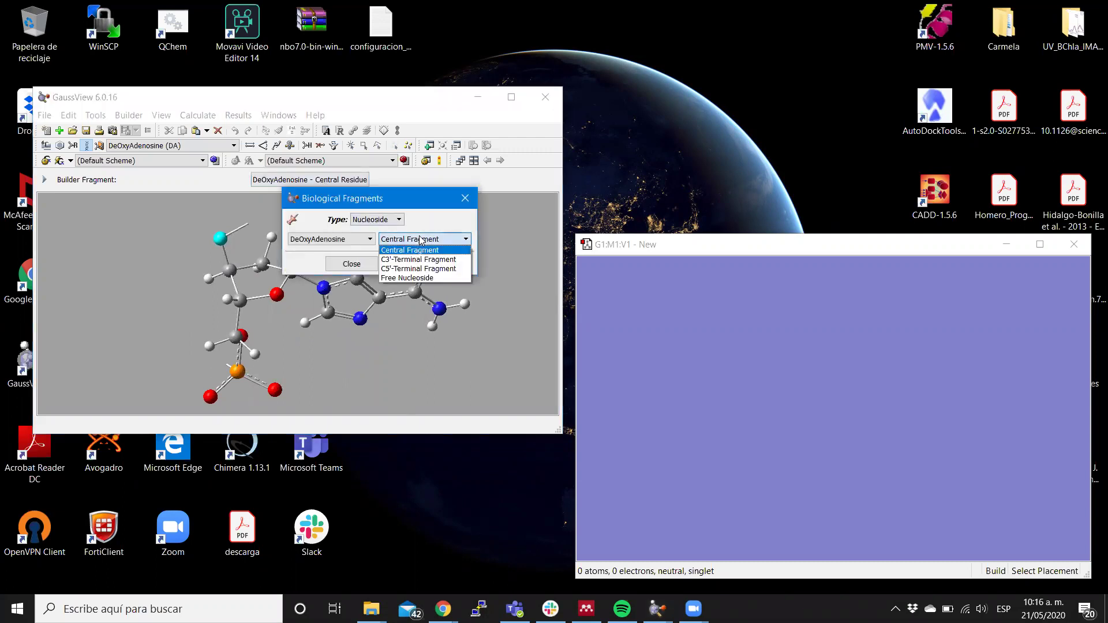
click(377, 275)
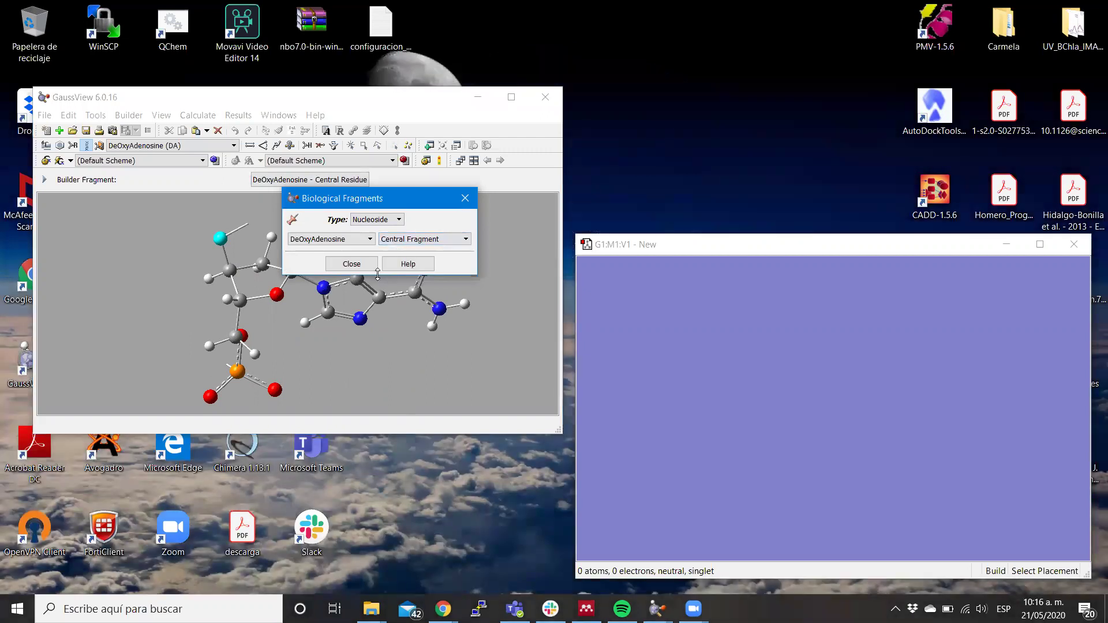
click(351, 264)
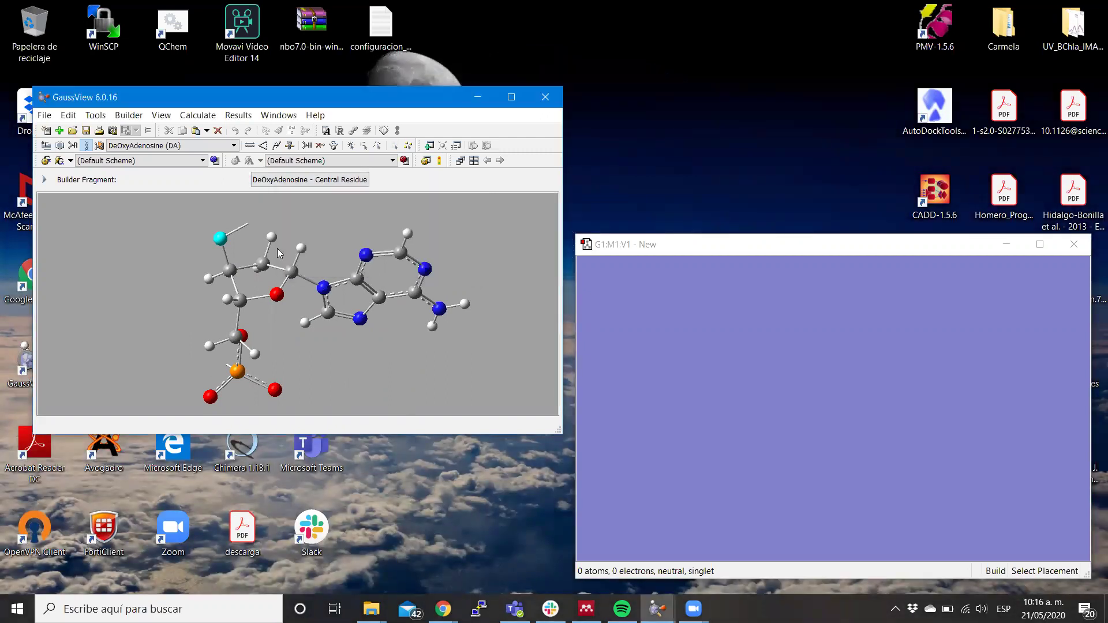
click(98, 147)
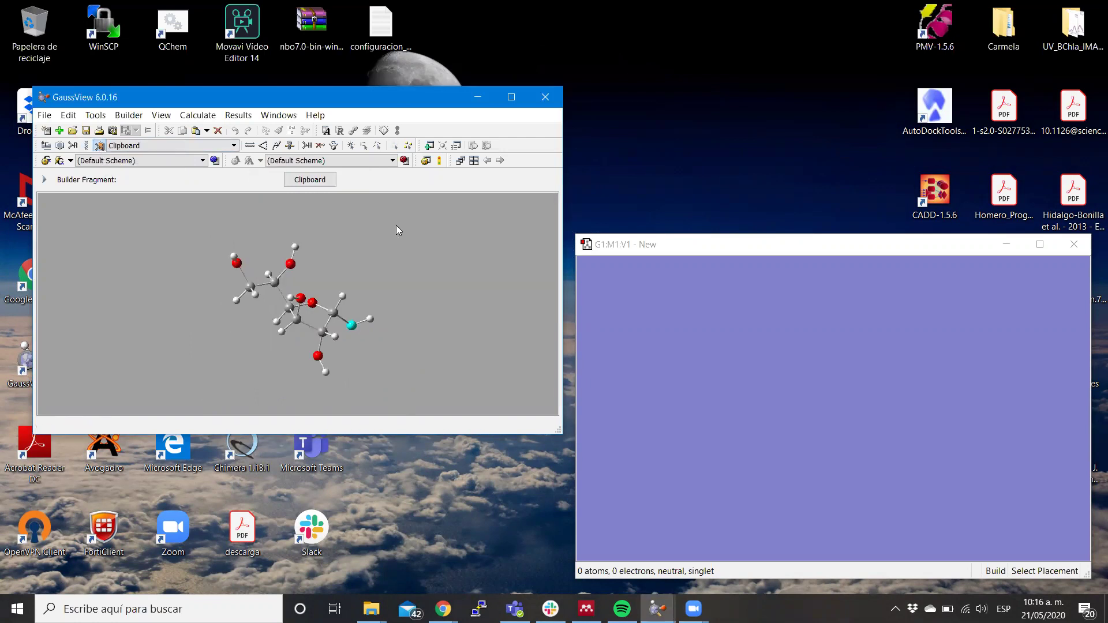
Rotate the clipboard fragment preview, then move the main window up-left and shorten it.
drag(398, 226, 372, 271)
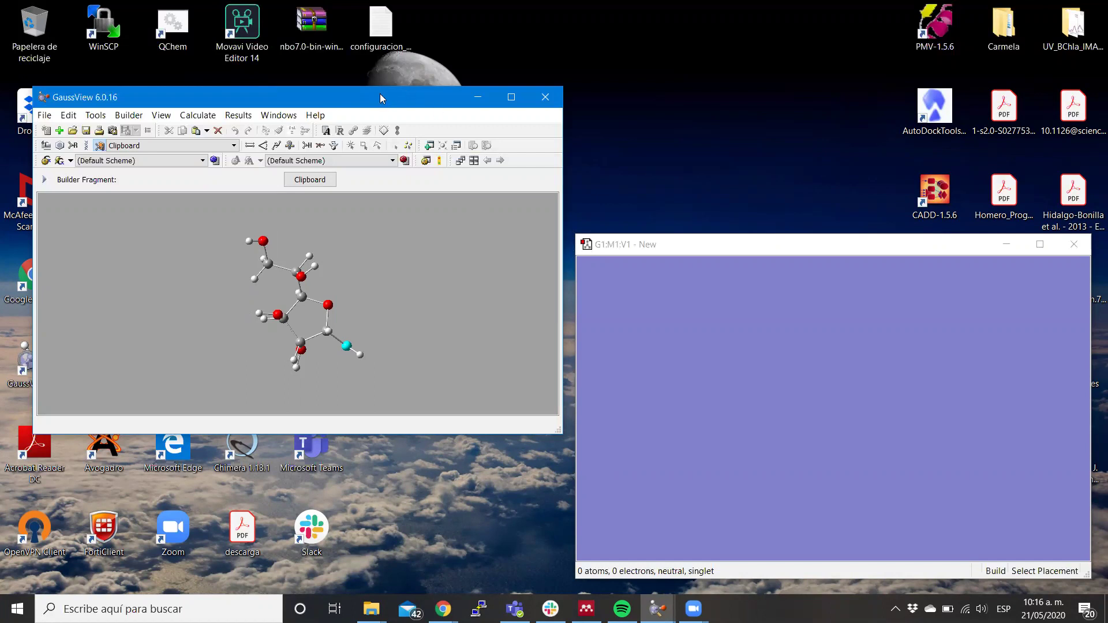
drag(380, 94, 368, 62)
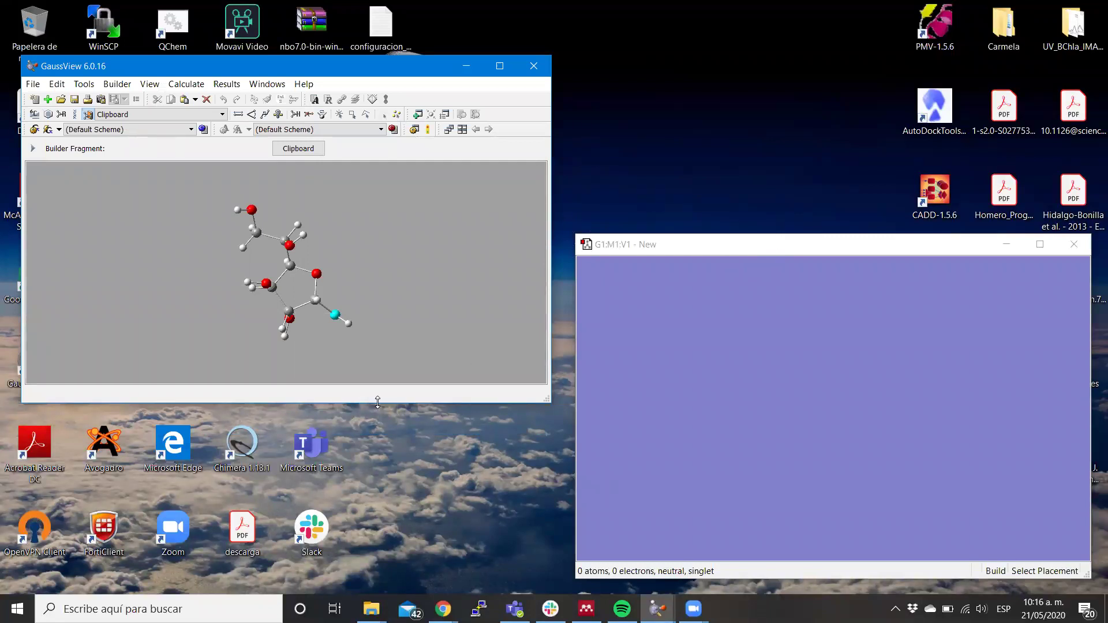
drag(378, 402, 397, 290)
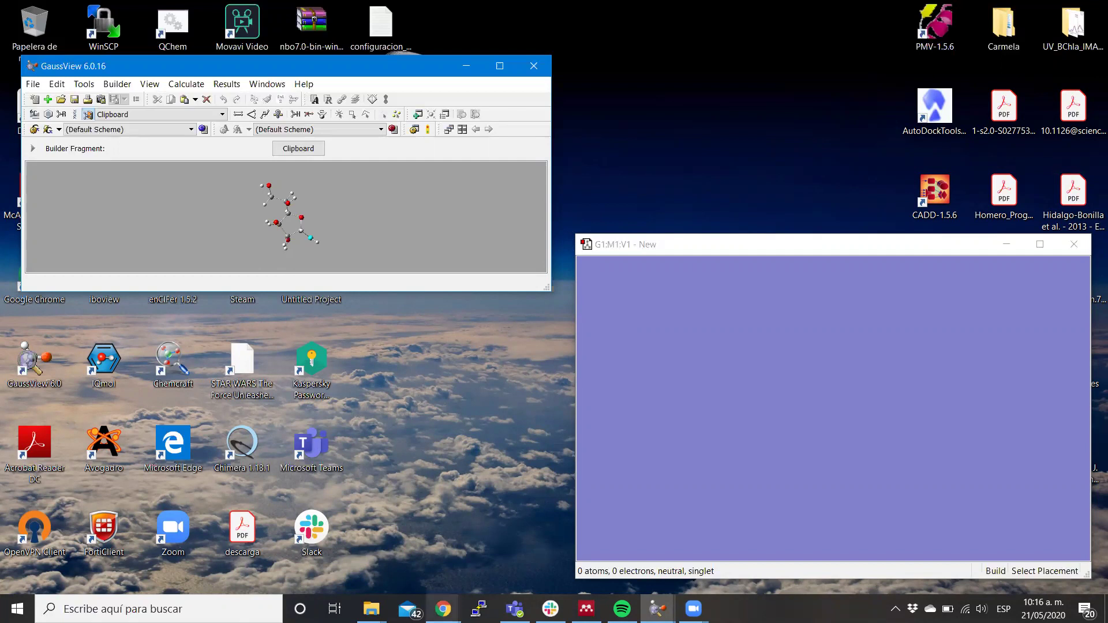
Show Wikipedia's phenolphthalein mid-pH skeletal structure in a smaller Chrome window beside GaussView.
mouse_move(442, 609)
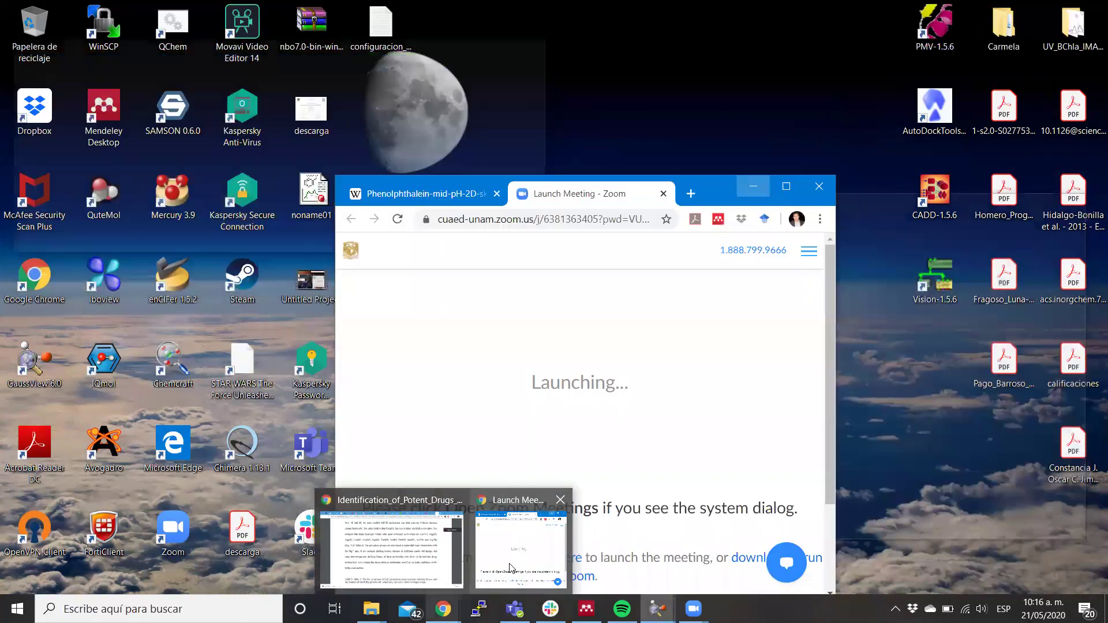
click(509, 568)
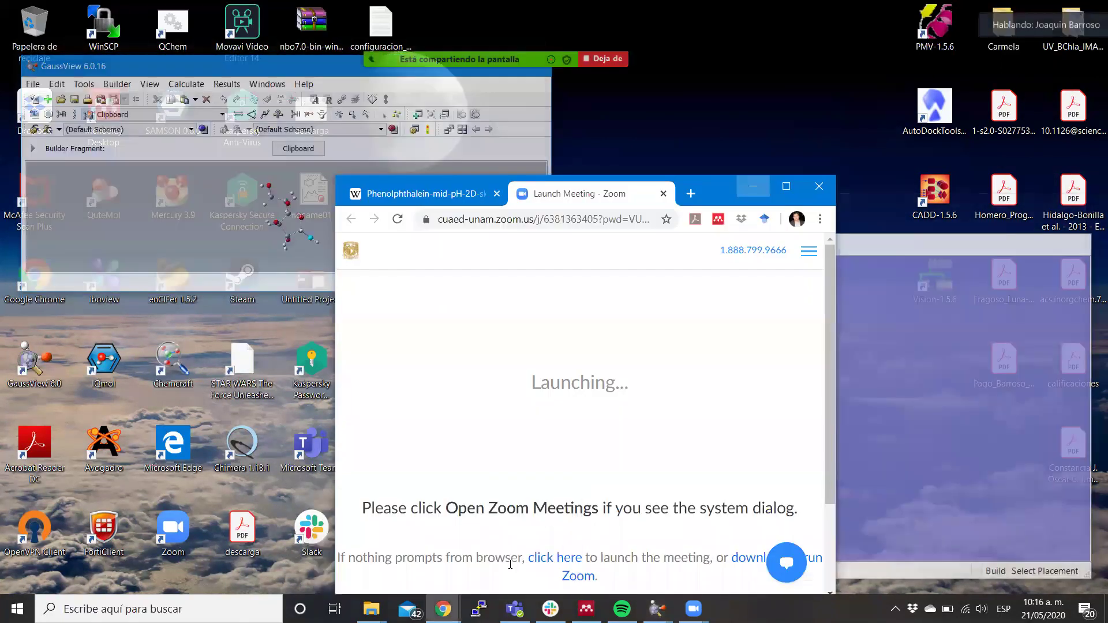
click(427, 196)
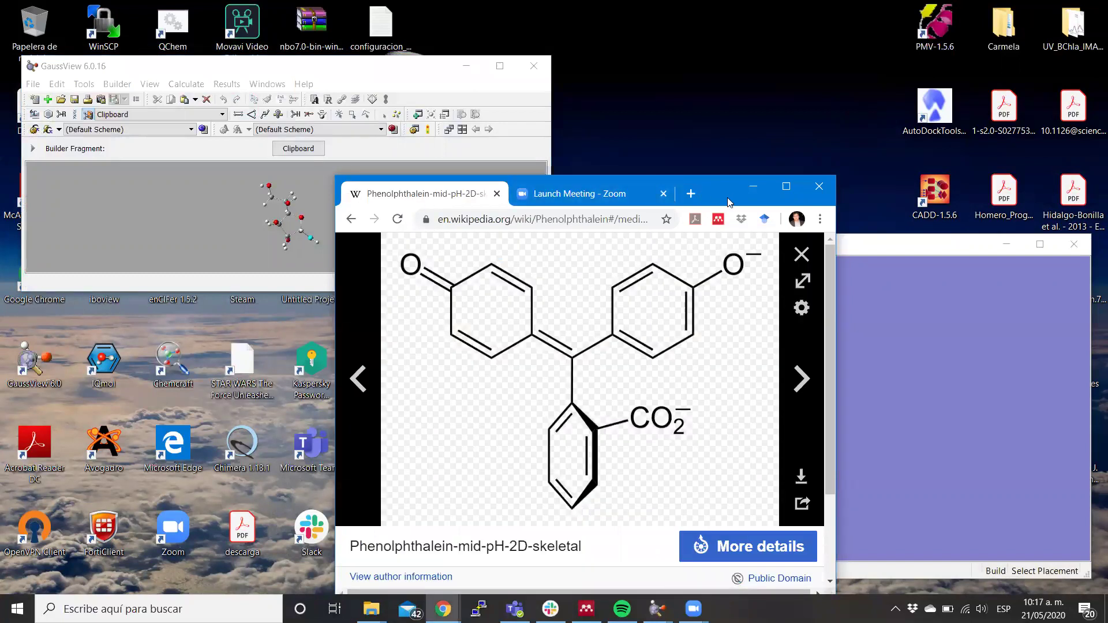
drag(705, 195, 447, 196)
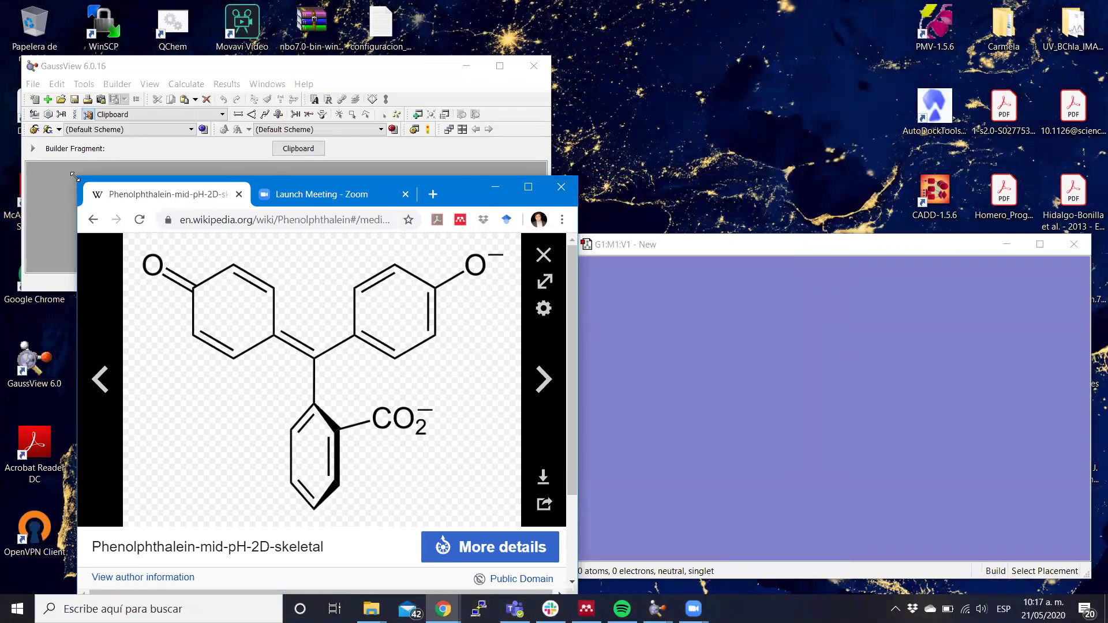
drag(74, 176, 126, 298)
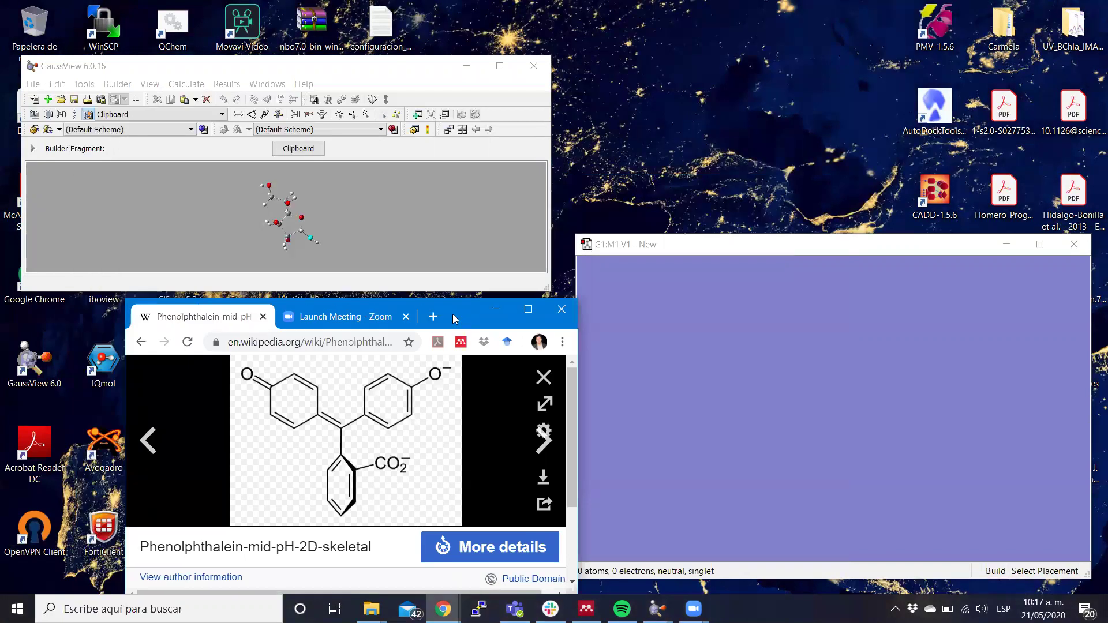
drag(452, 314, 394, 293)
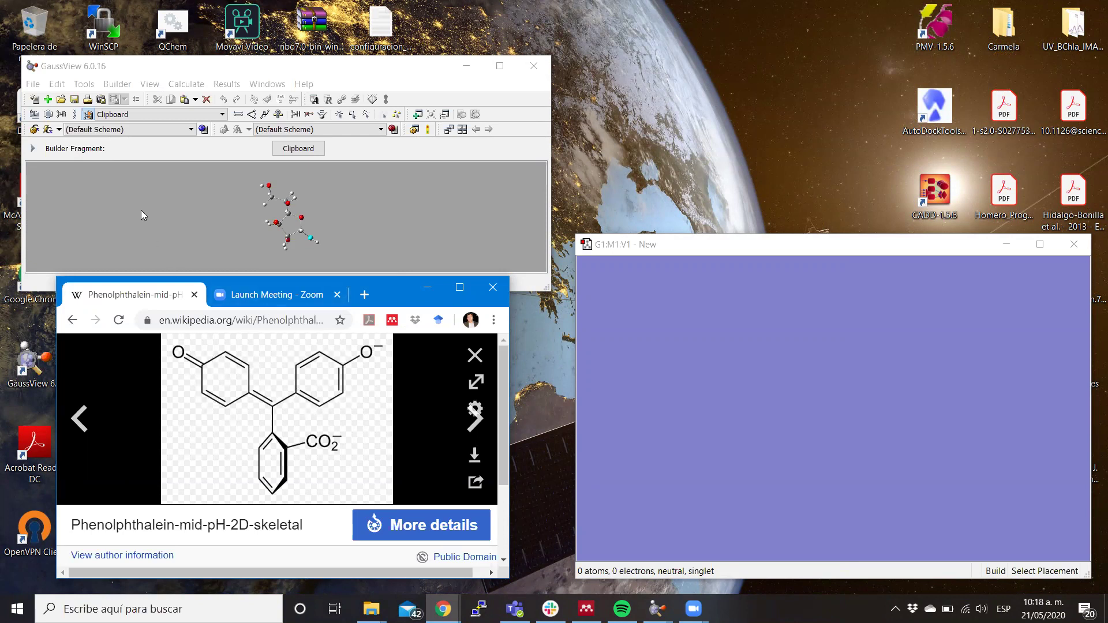
Place a benzene ring from the ring palette into the G1:M1:V1 window, giving 12 atoms.
click(50, 116)
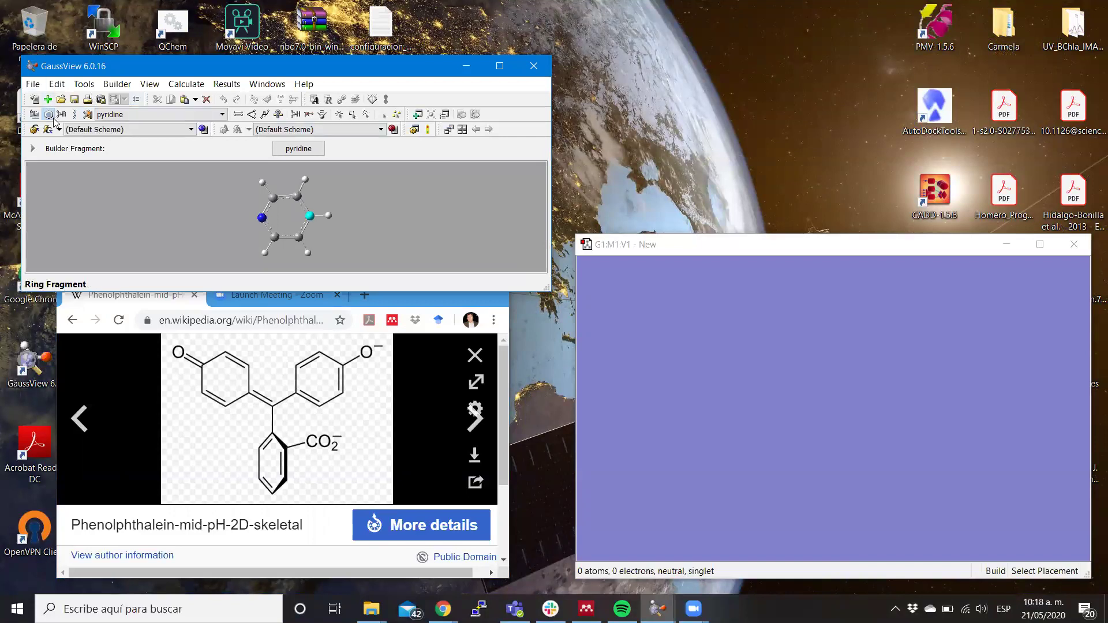
click(301, 149)
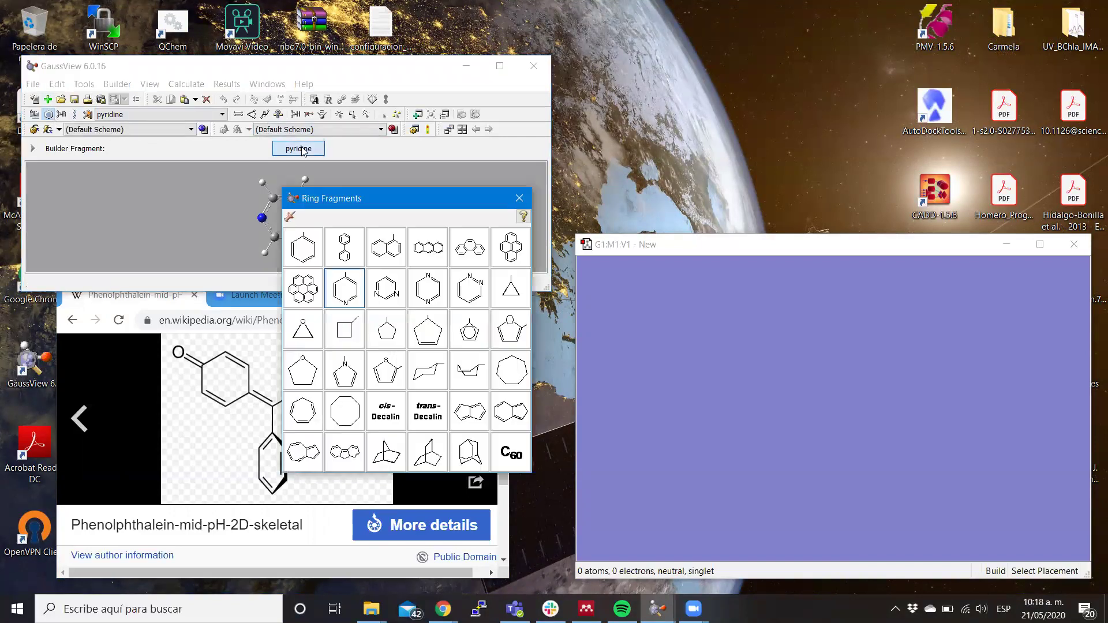
click(300, 251)
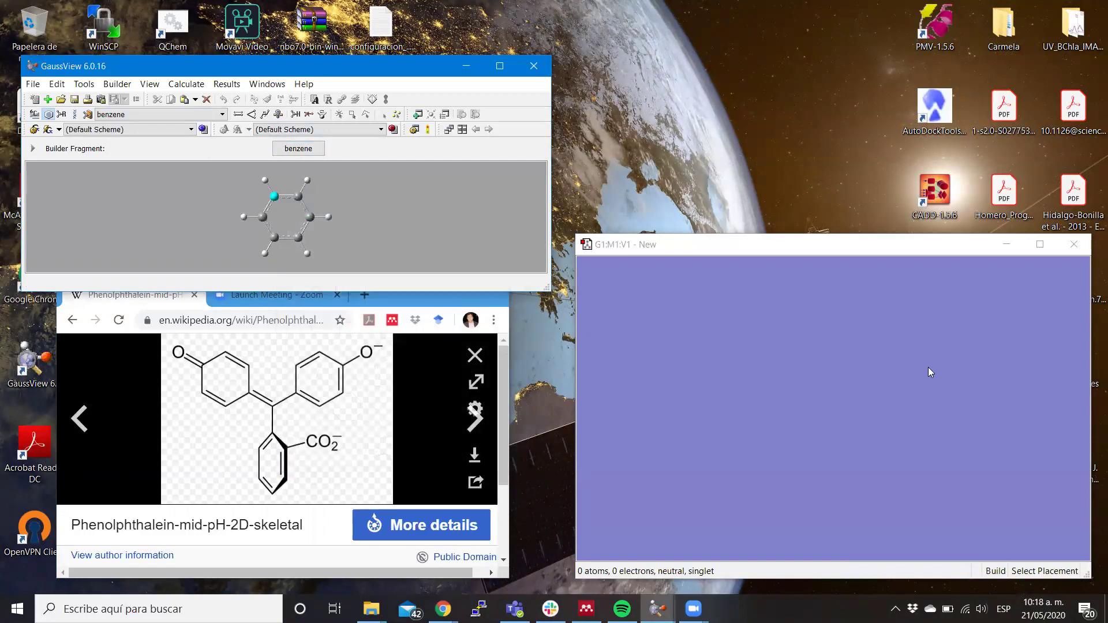
click(928, 347)
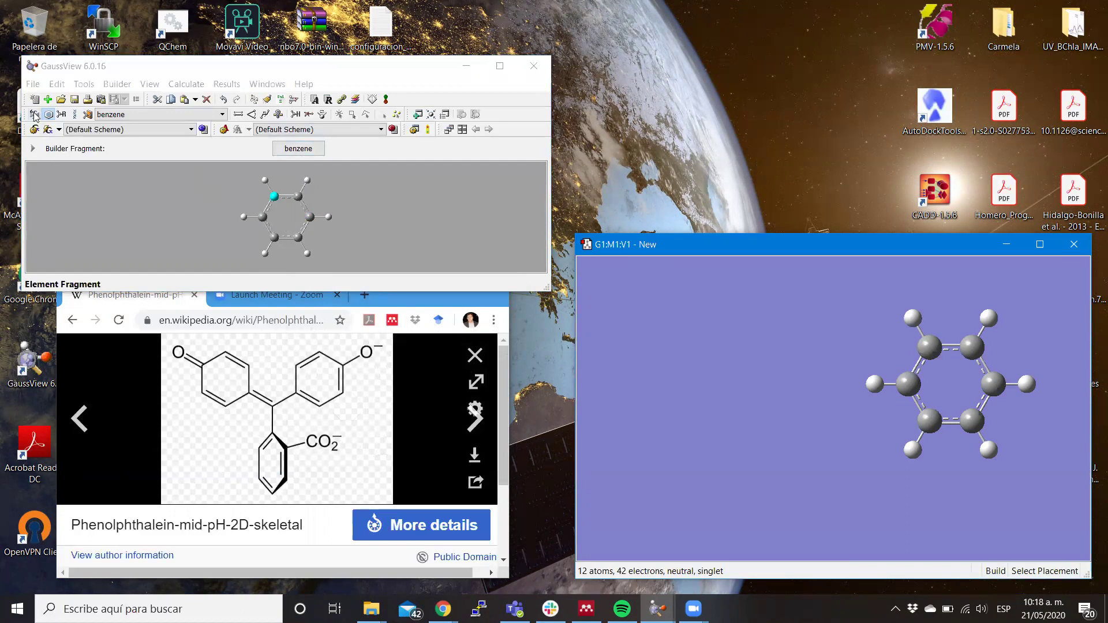
Turn one ring hydrogen into a hydroxyl using the tetravalent oxygen element fragment.
click(35, 115)
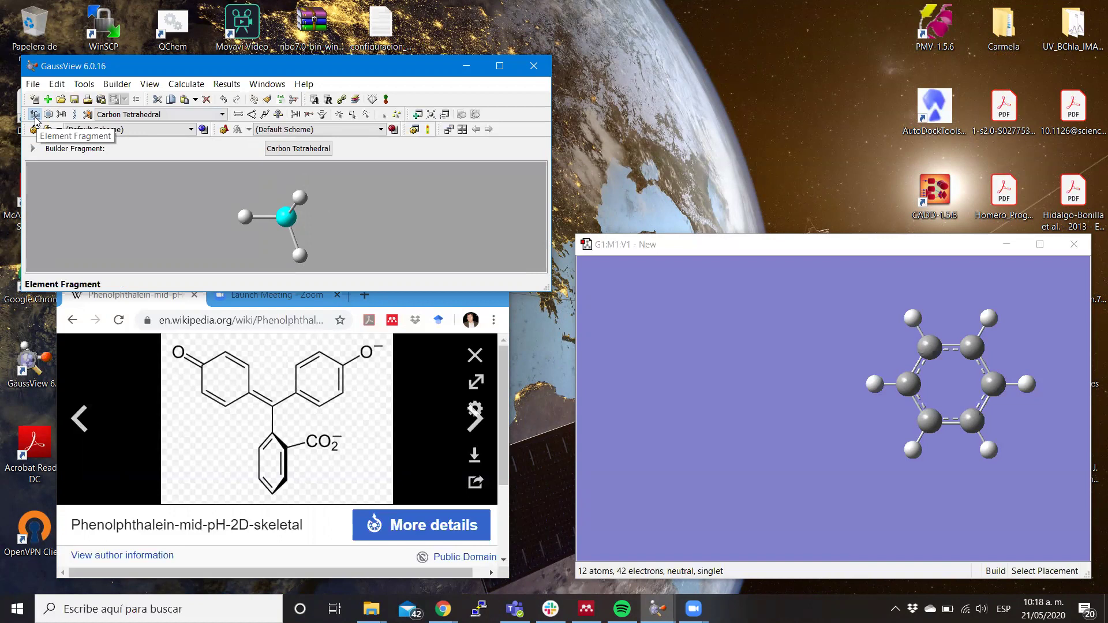
click(310, 150)
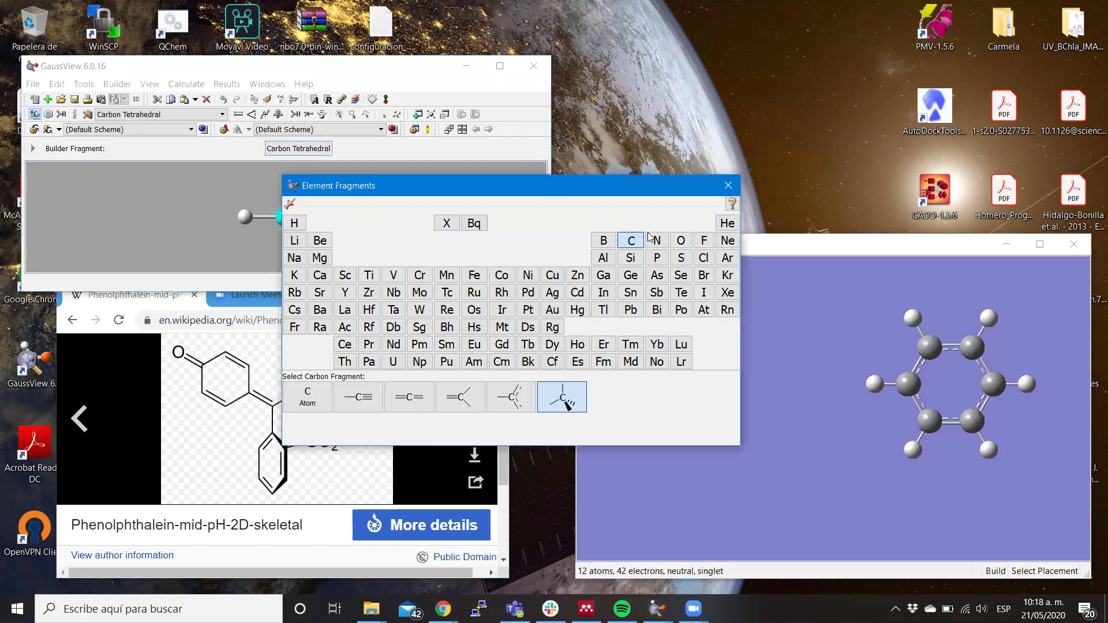
click(681, 241)
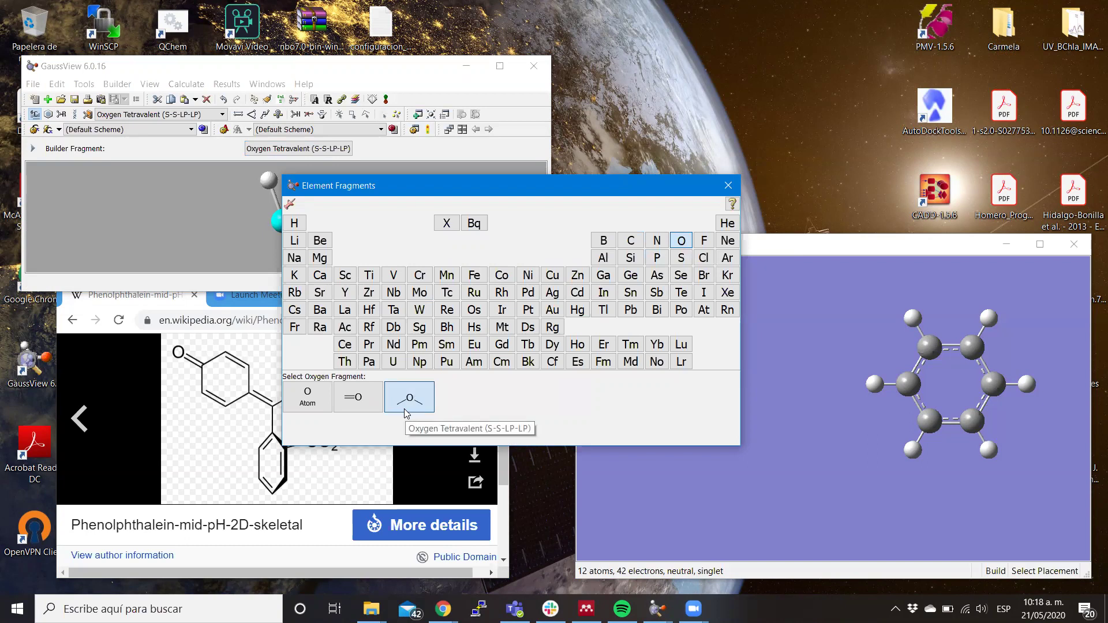
click(991, 315)
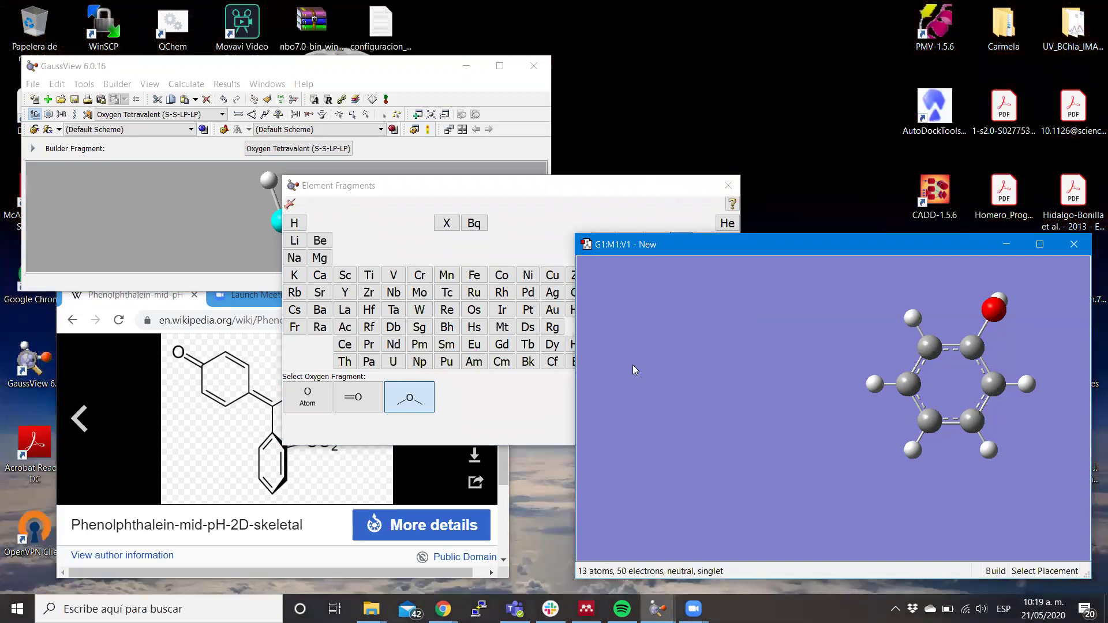
Replace the lower-left ring hydrogen with a trivalent carbon carrying a double bond.
click(492, 192)
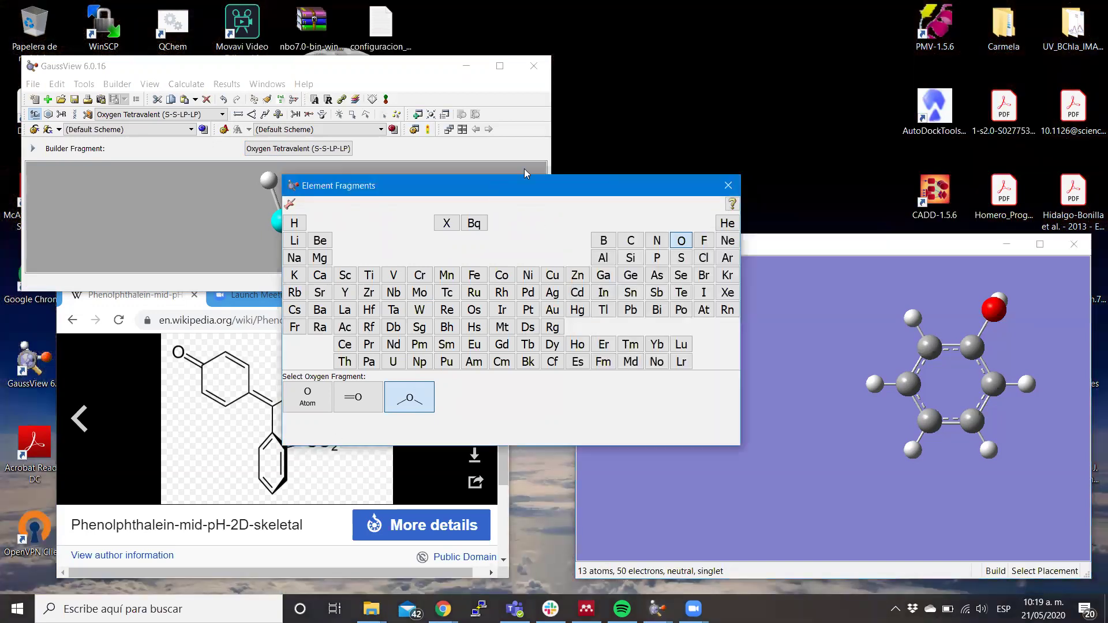
drag(492, 192, 648, 102)
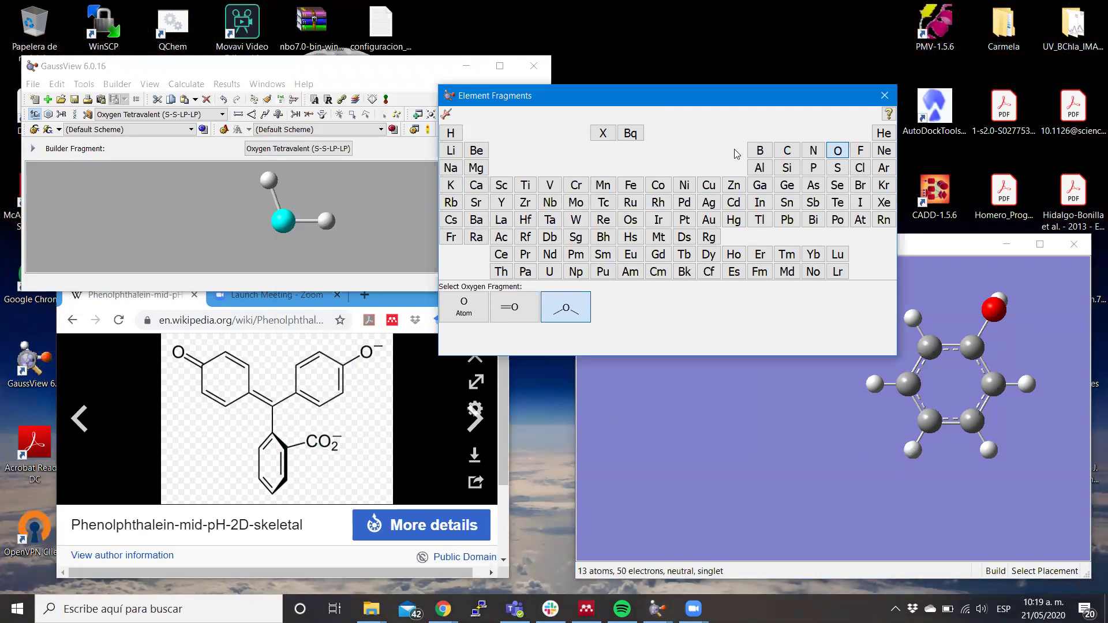
click(787, 150)
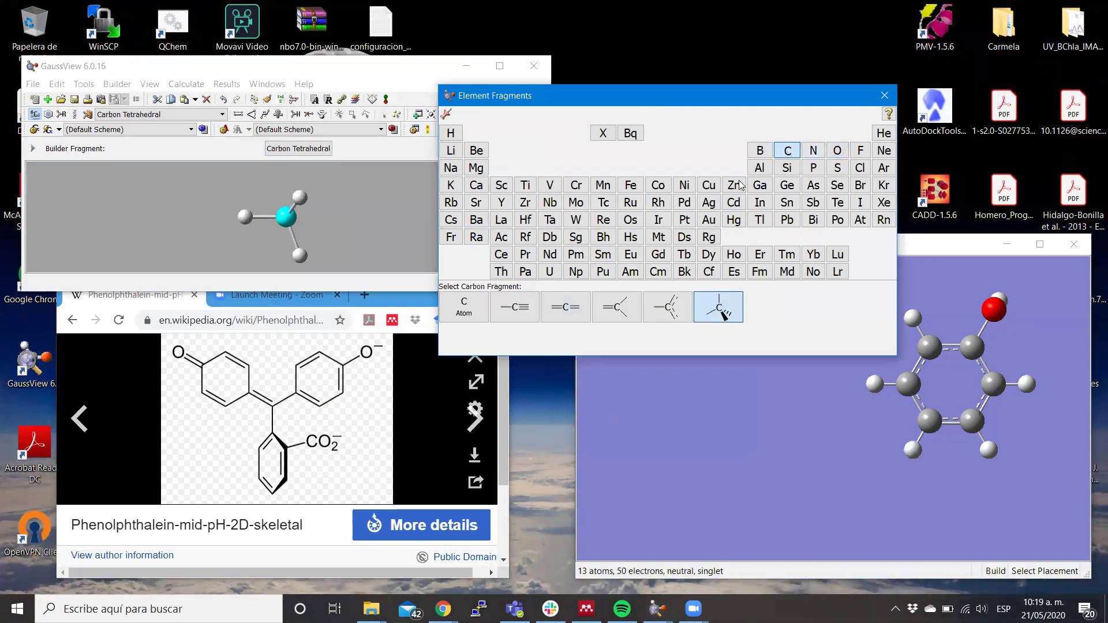
click(614, 309)
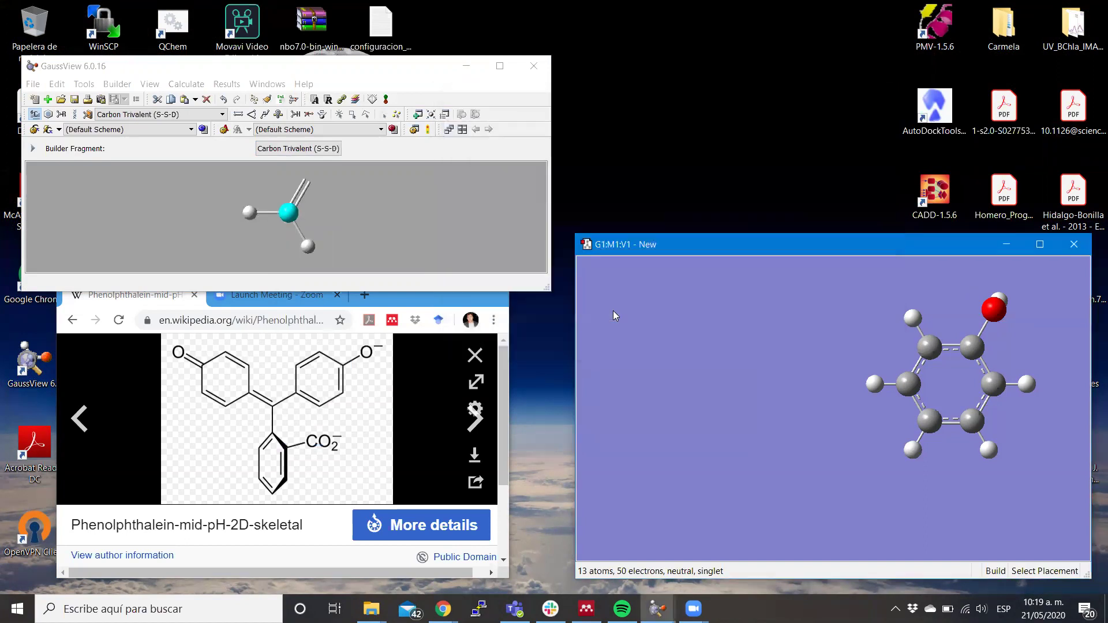
click(910, 452)
drag(949, 476, 914, 453)
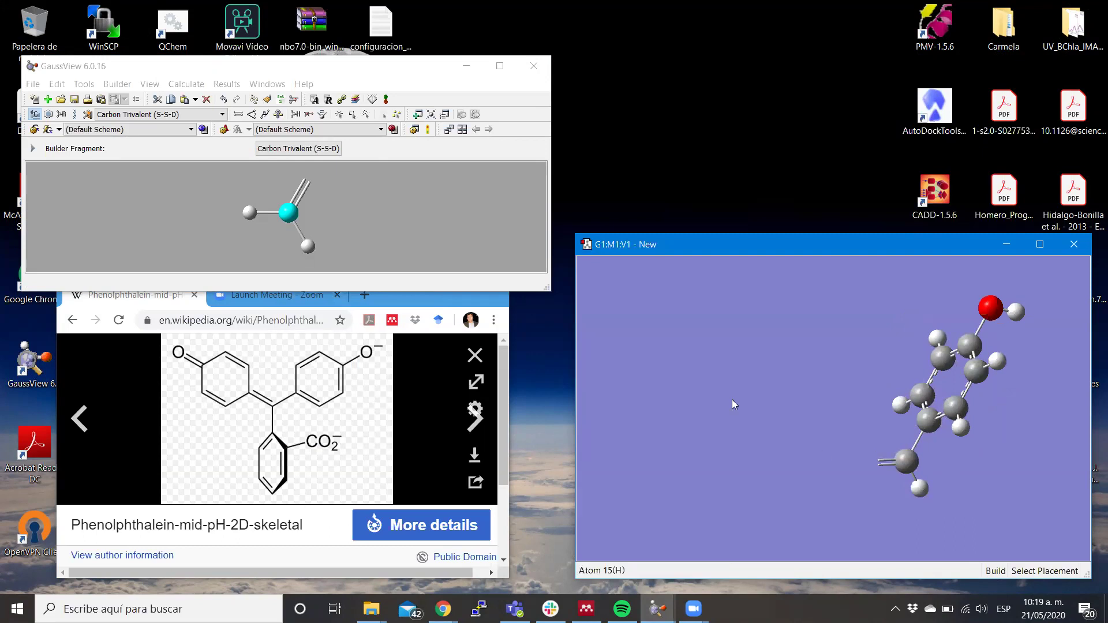
Attach two benzene ring fragments to hydrogens on the new central carbon.
click(48, 115)
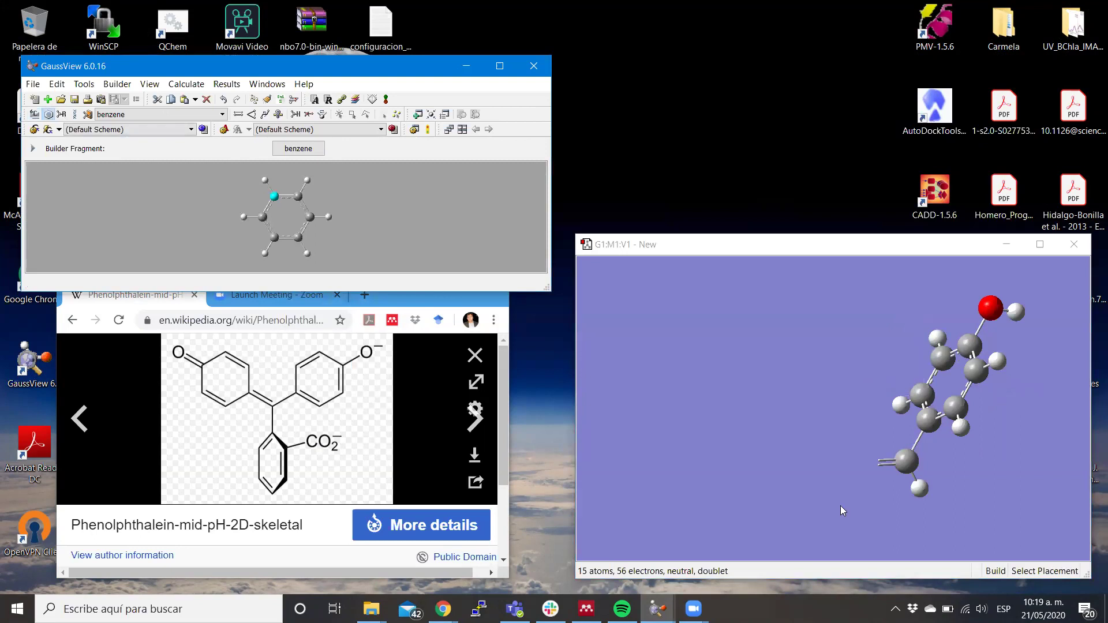
click(920, 489)
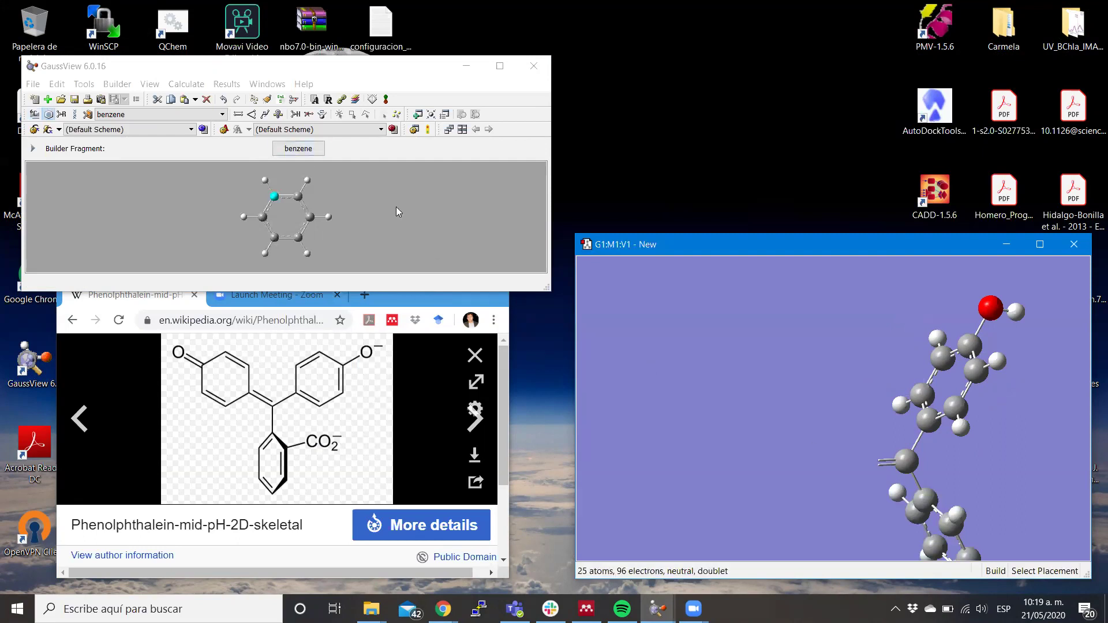
click(300, 151)
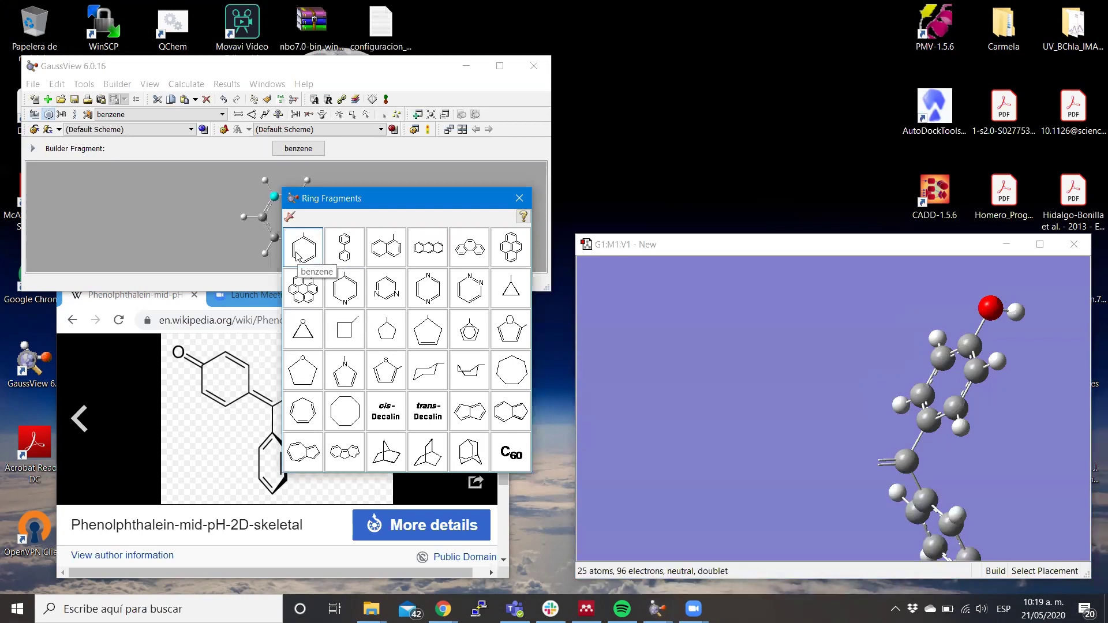
click(297, 256)
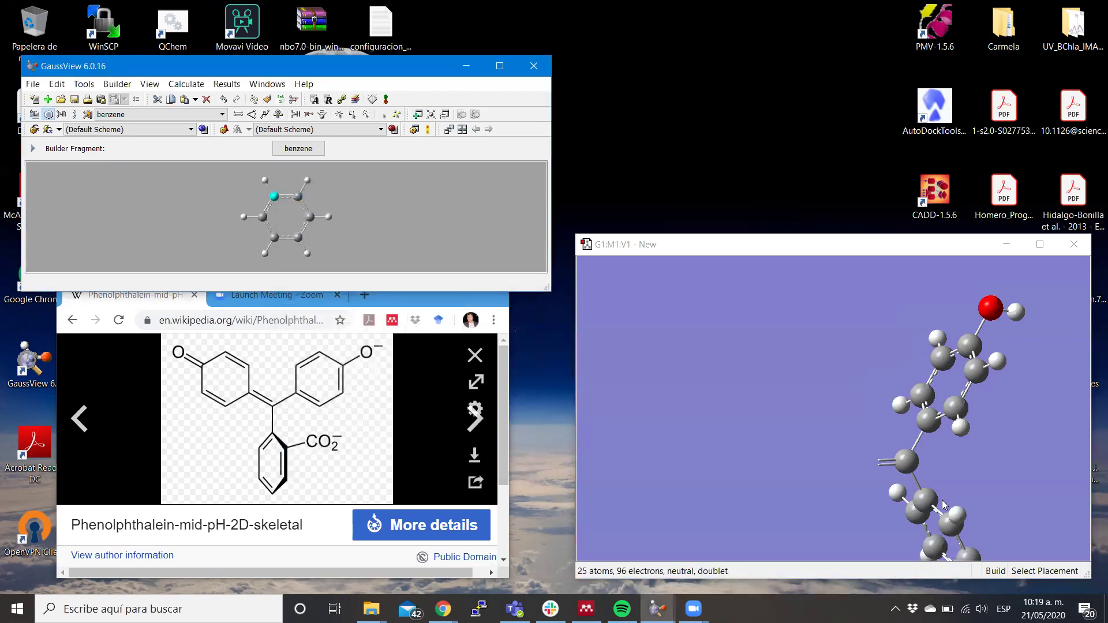
click(878, 462)
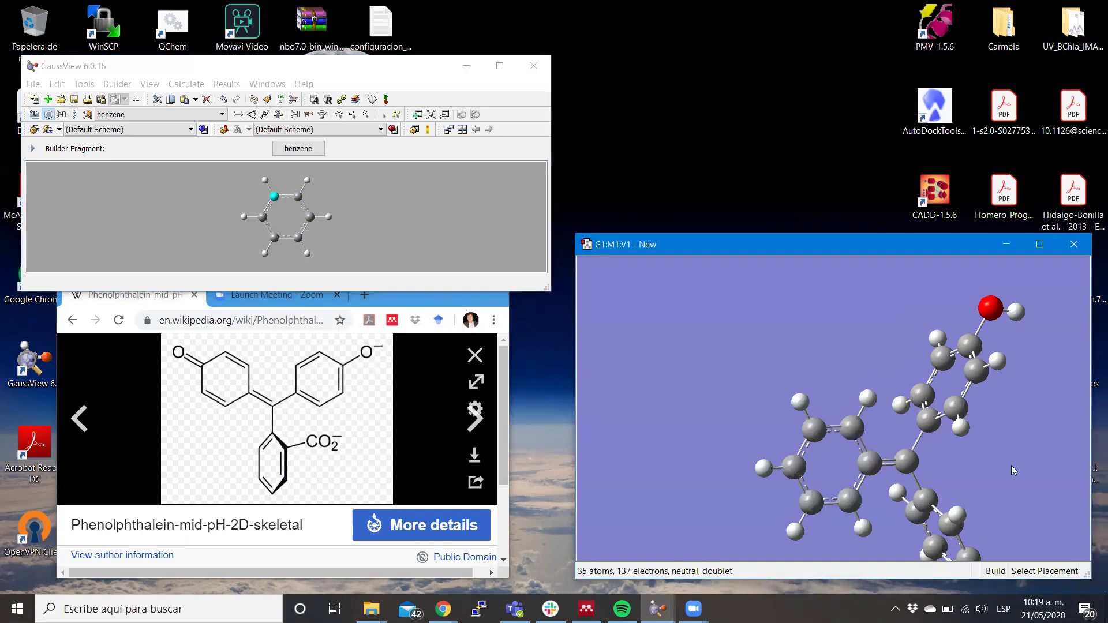
mouse_move(996, 466)
mouse_down()
mouse_move(1034, 418)
mouse_move(984, 440)
mouse_move(993, 450)
mouse_up()
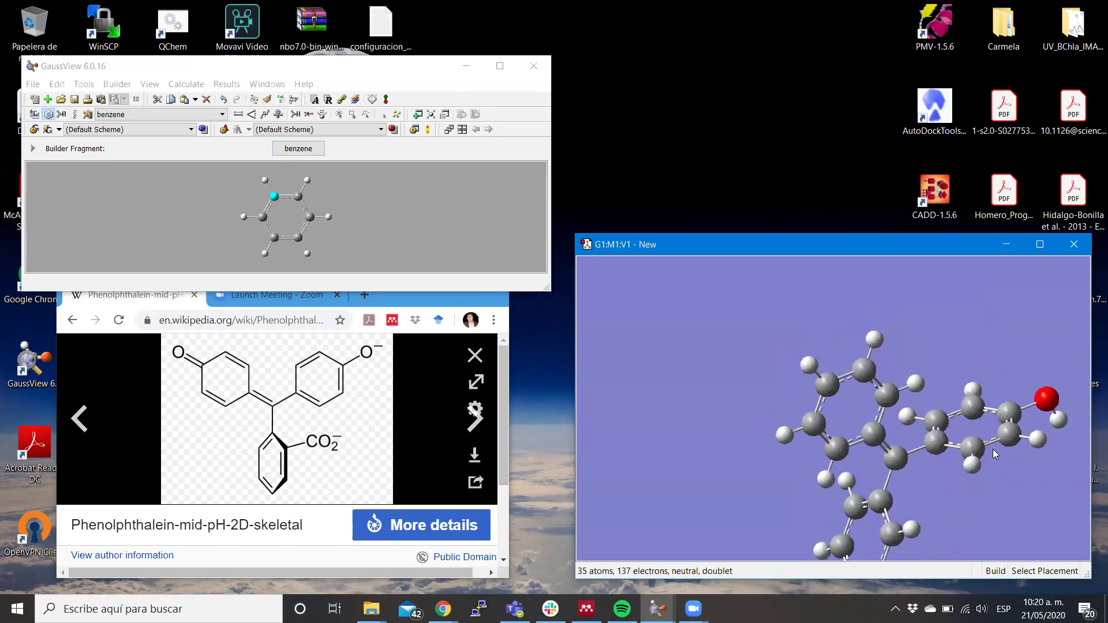
scroll(994, 452, up, 3)
scroll(993, 453, down, 3)
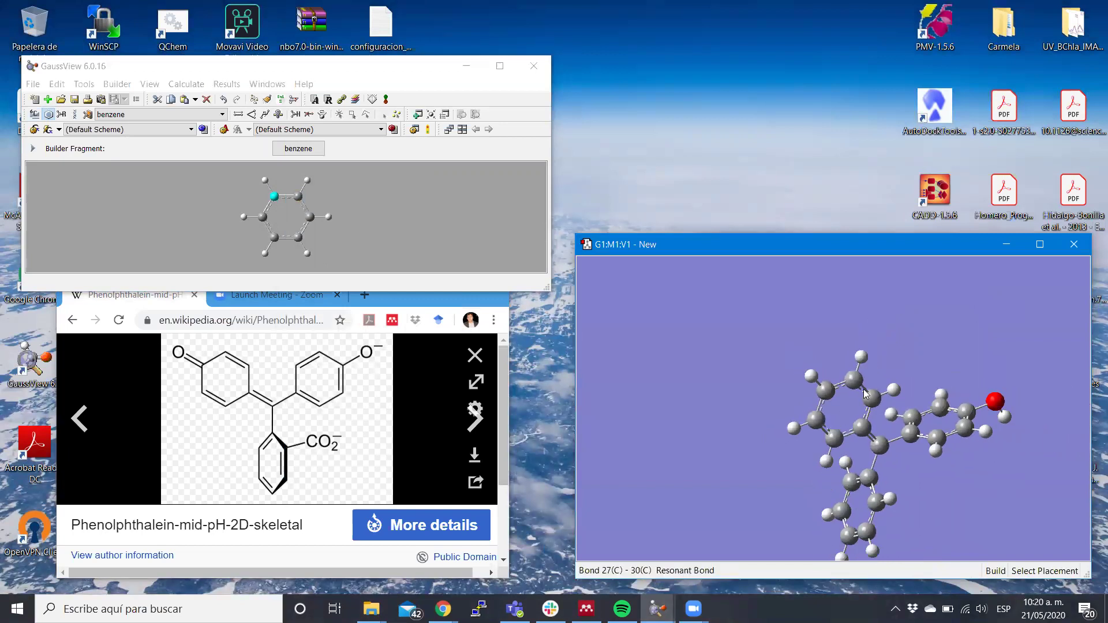
middle_drag(868, 379, 803, 319)
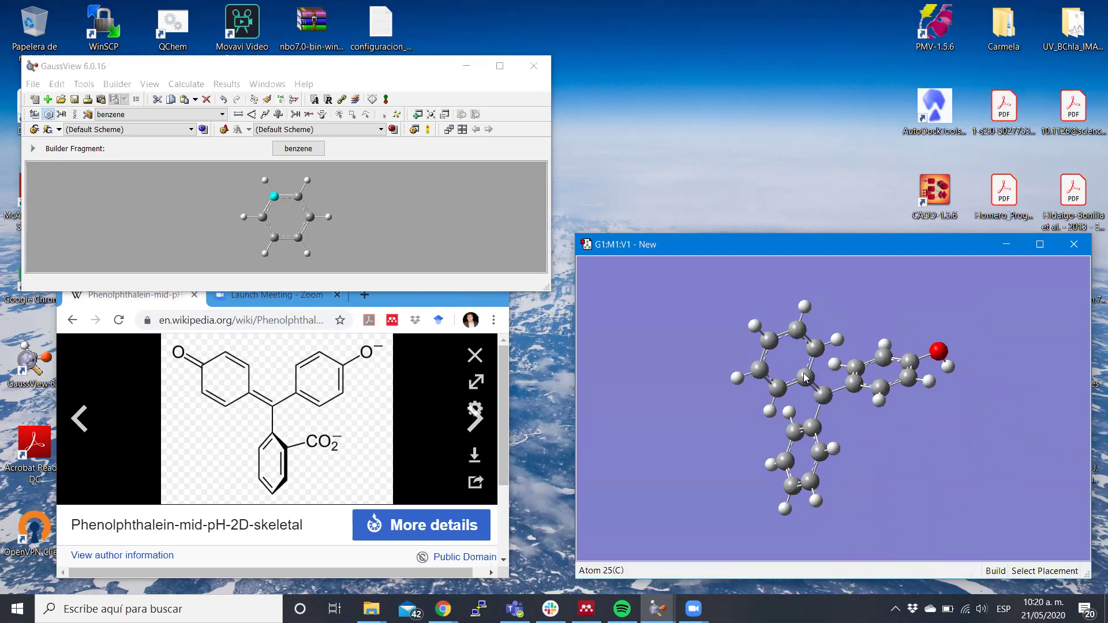
scroll(808, 381, up, 3)
scroll(805, 378, up, 1)
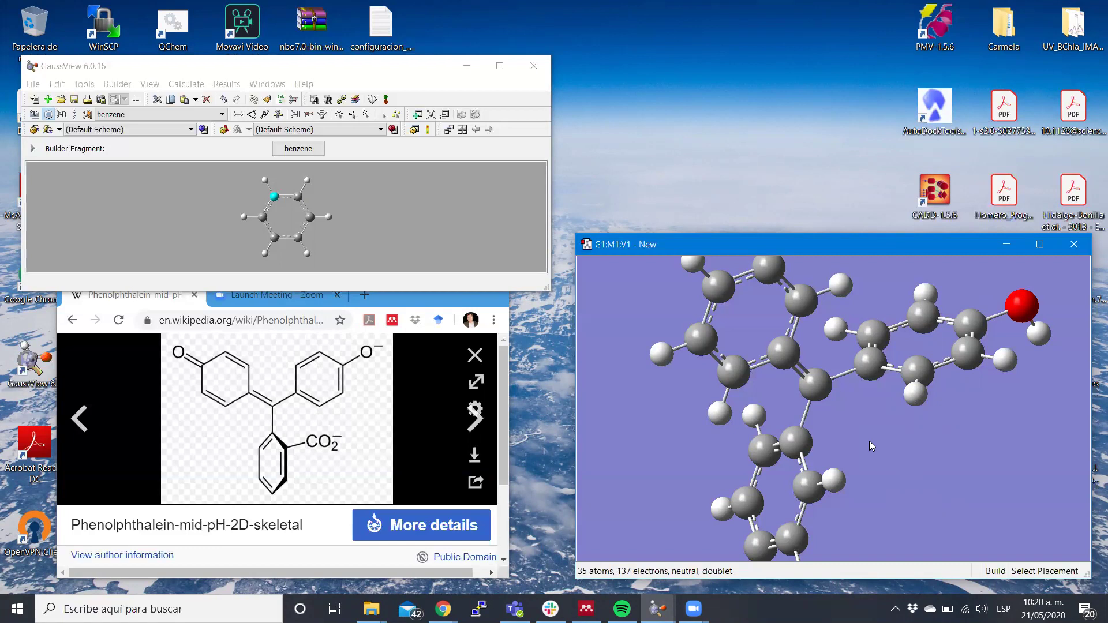
scroll(839, 418, up, 6)
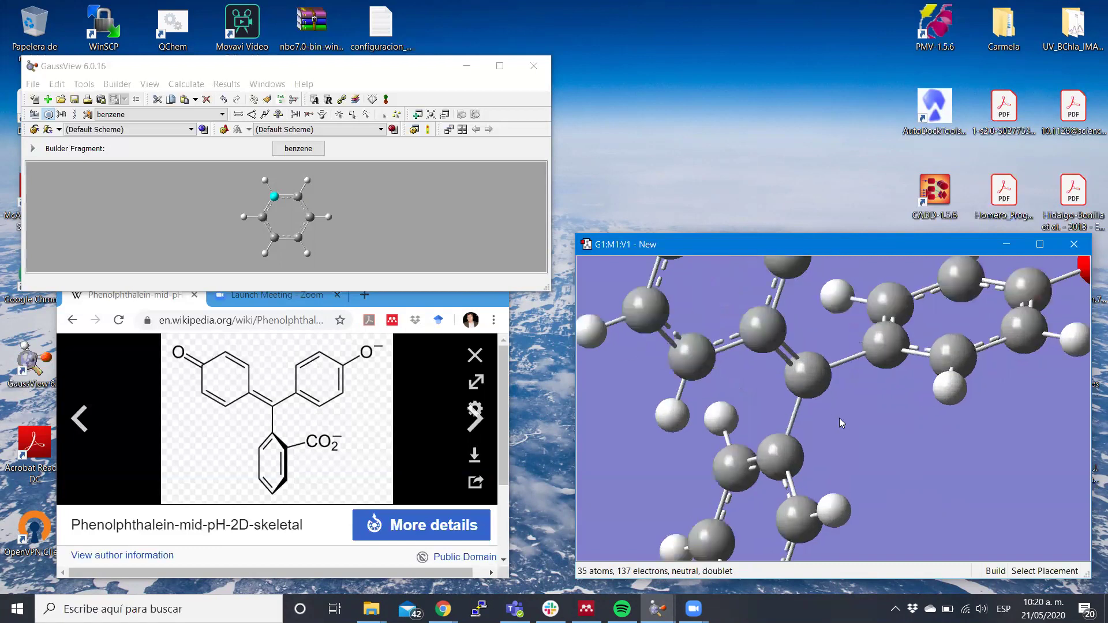
scroll(839, 418, down, 7)
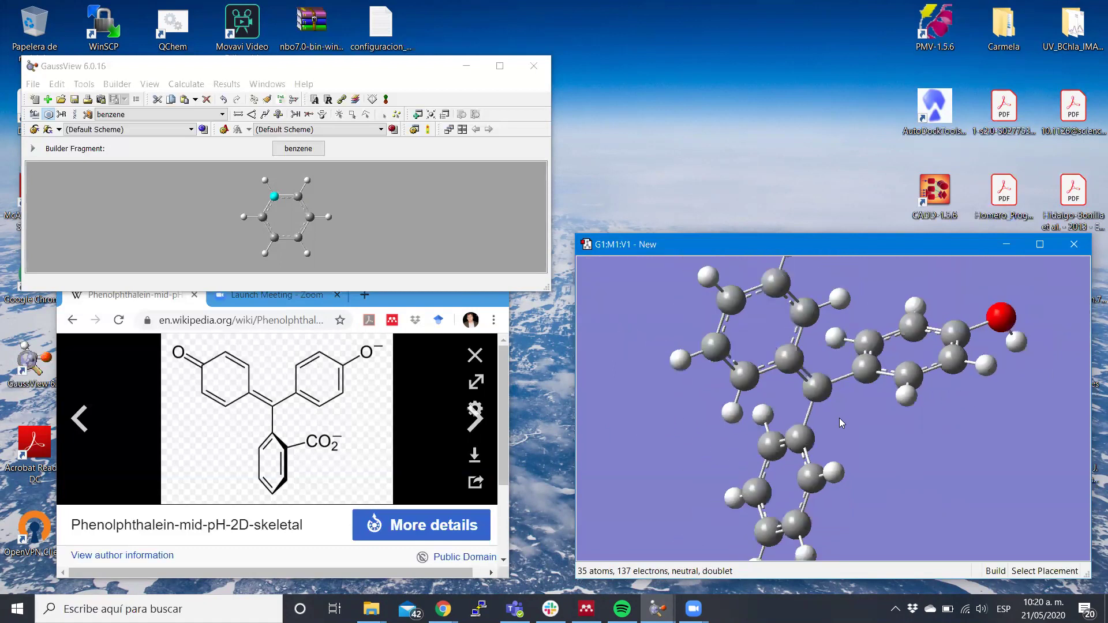
scroll(839, 418, down, 3)
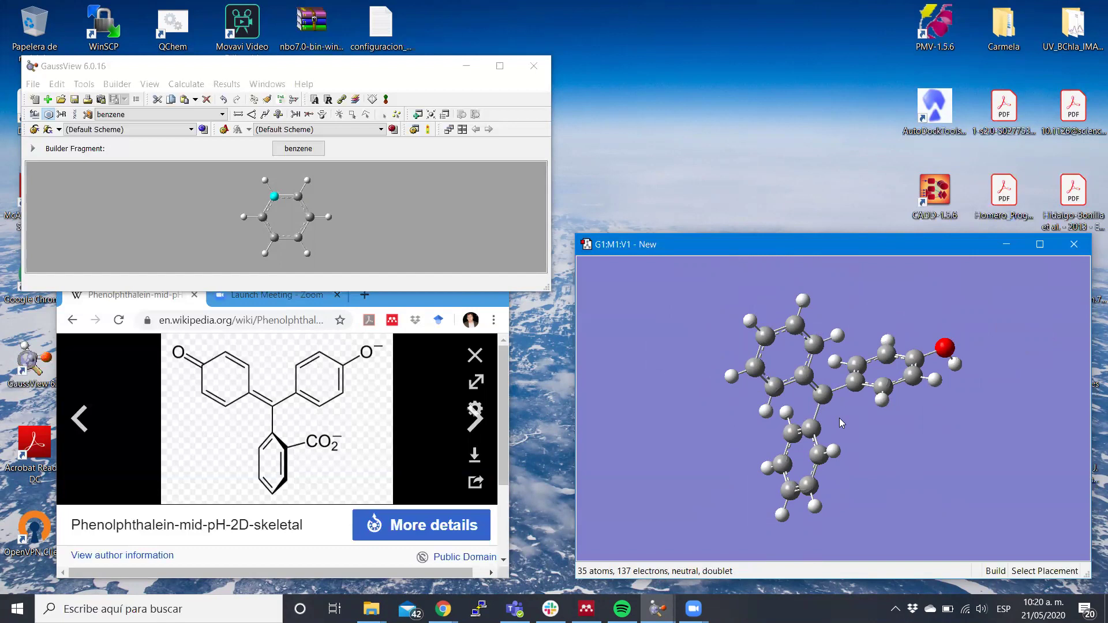
drag(883, 427, 826, 432)
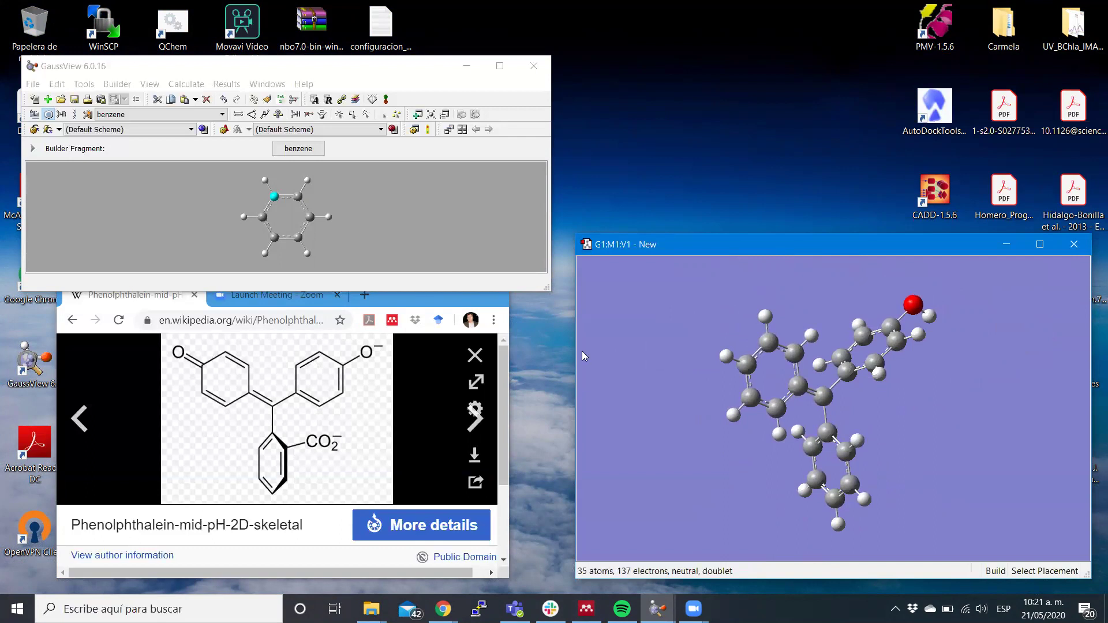
Put a carboxyl group on the lower benzene ring, then select the Carbon Trivalent fragment.
click(62, 115)
click(298, 150)
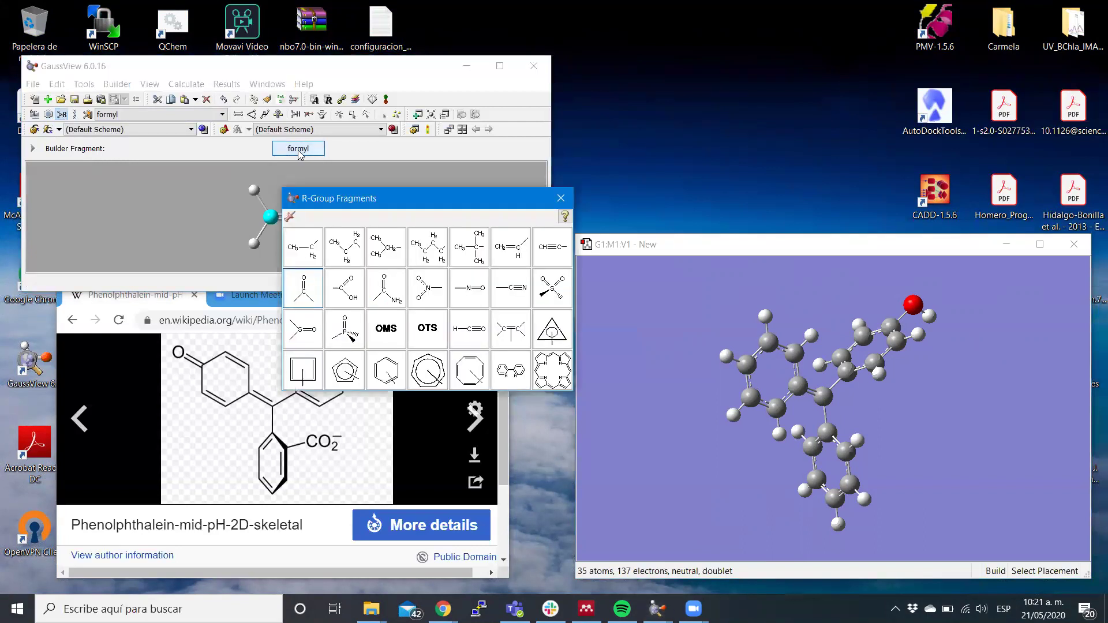
click(355, 295)
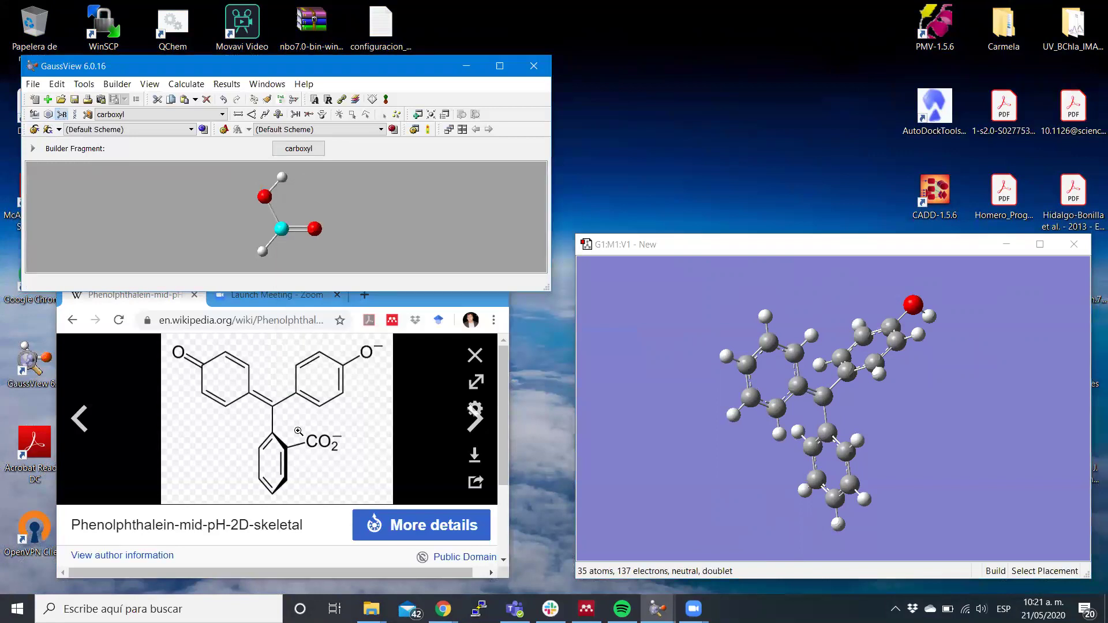
click(858, 442)
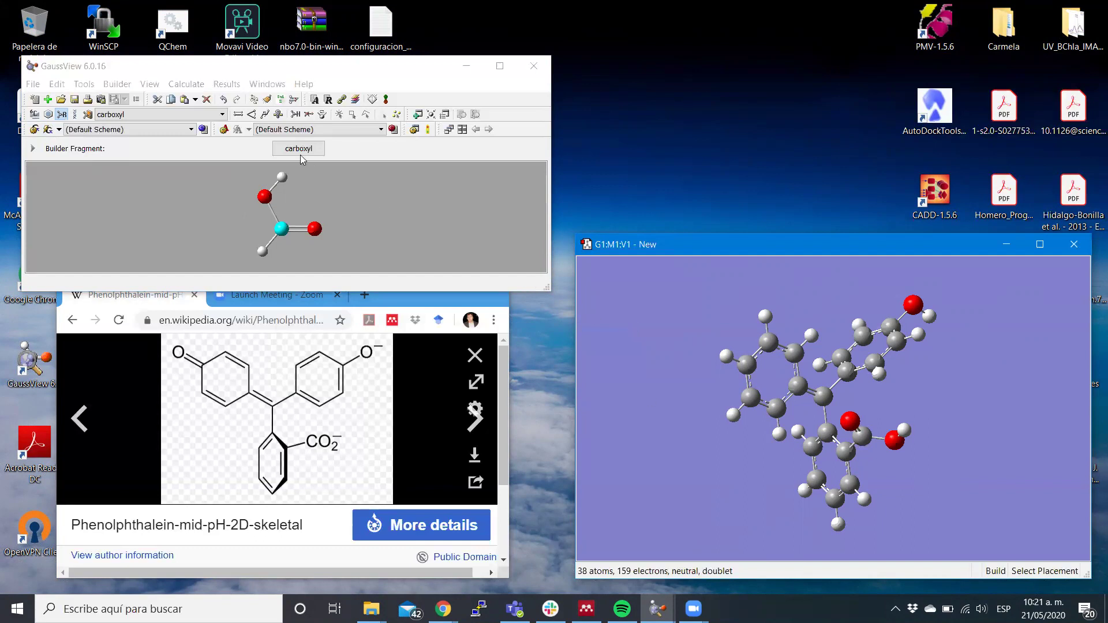
click(33, 115)
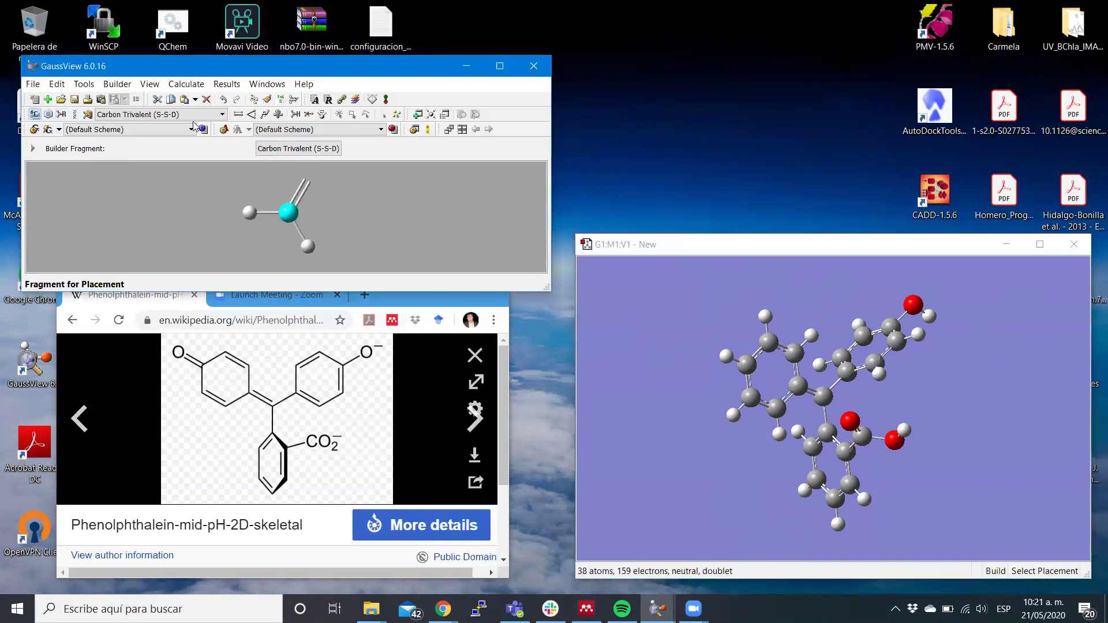
Replace the left ring hydrogen with a double-bonded oxygen (=O) fragment.
click(279, 149)
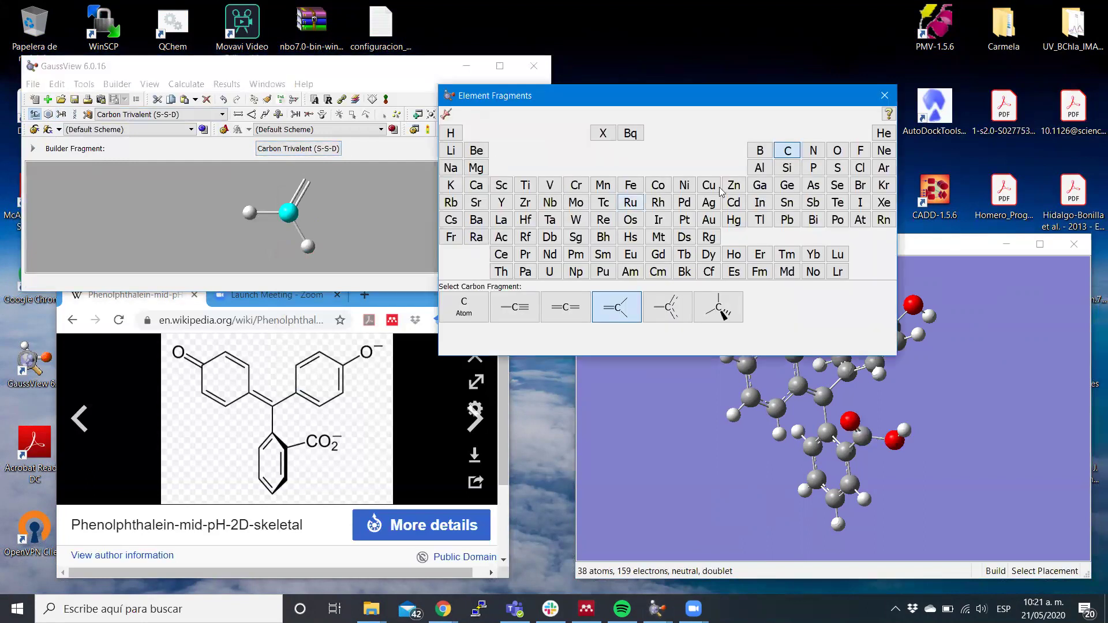
click(837, 151)
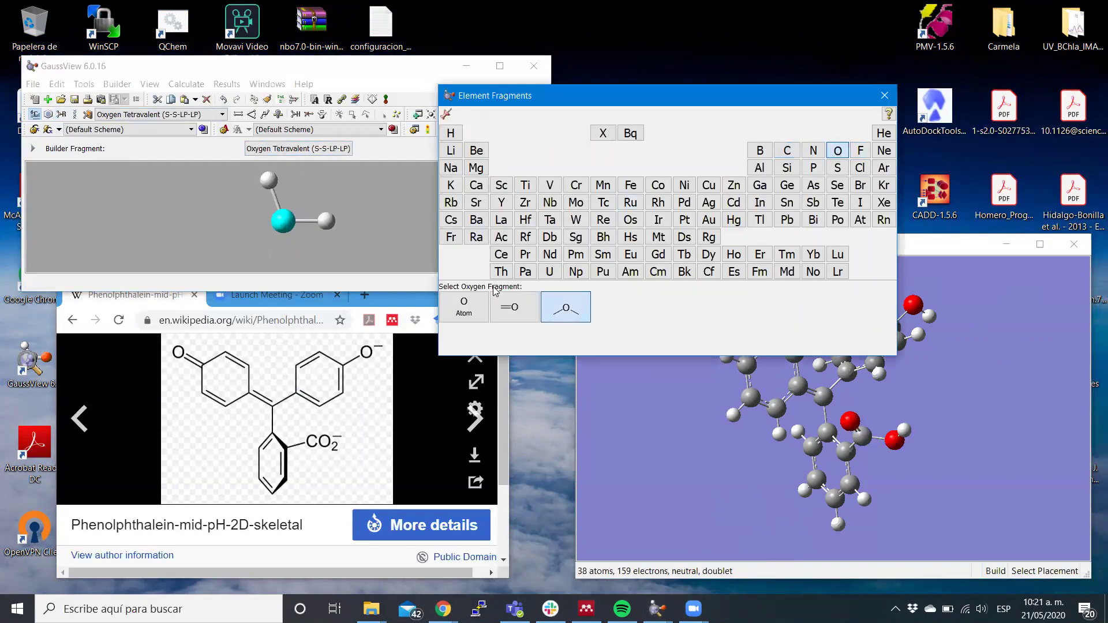
click(512, 319)
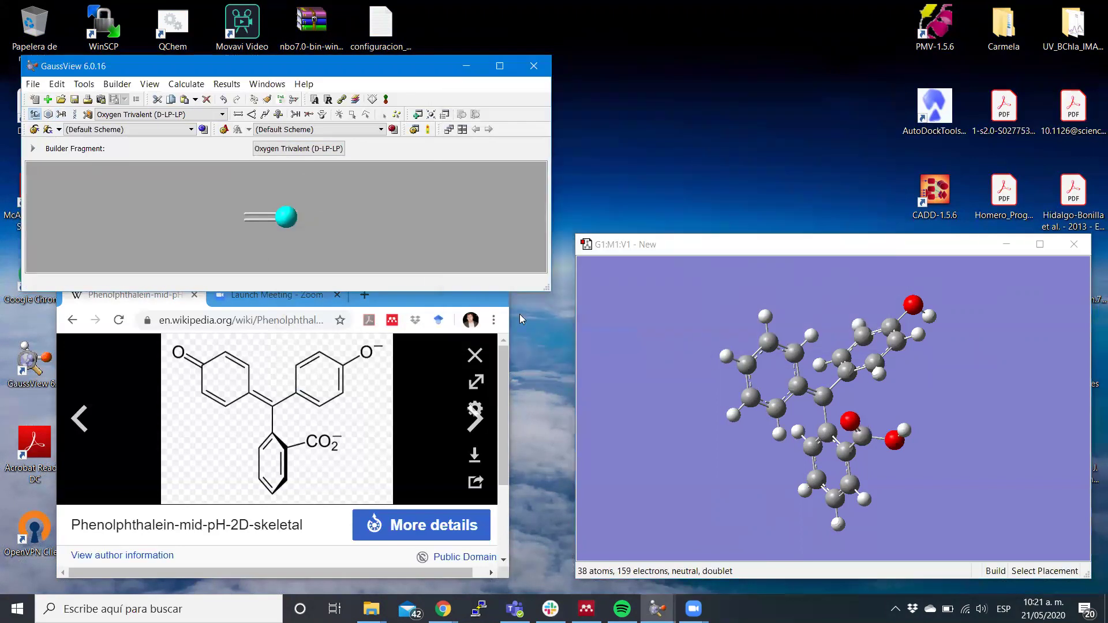
click(727, 356)
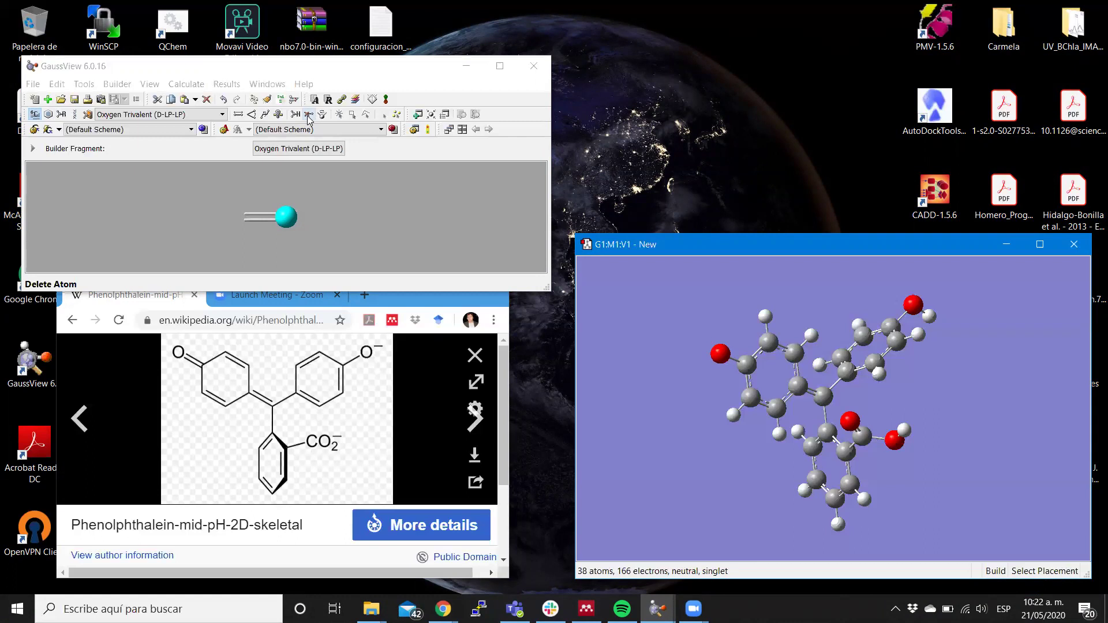
drag(409, 111, 409, 116)
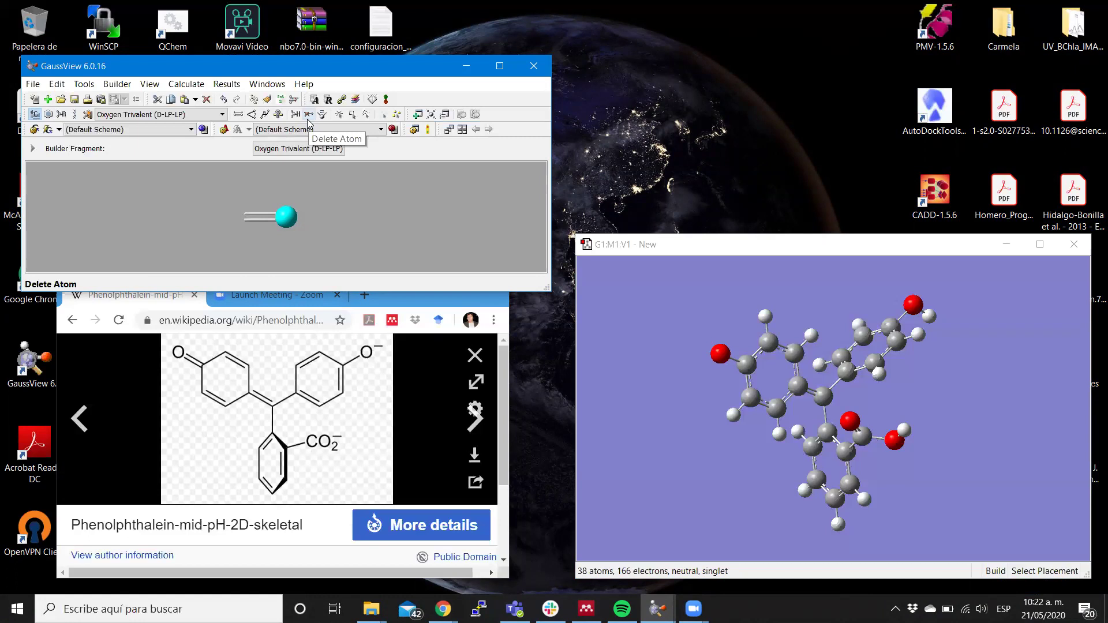
click(57, 84)
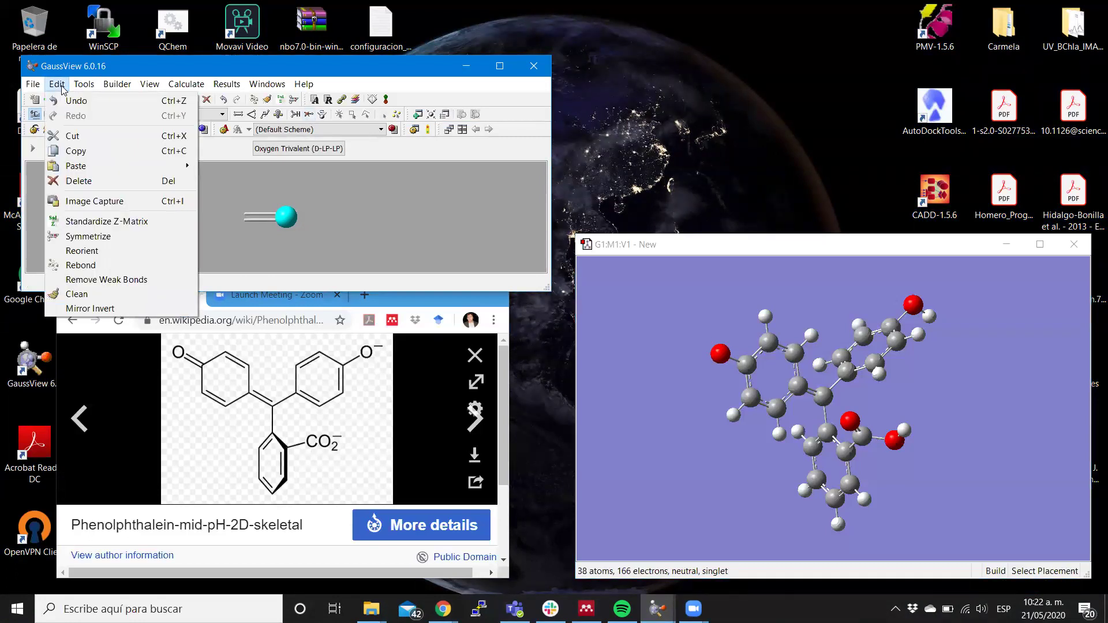
Delete the hydrogen on the top-right hydroxyl oxygen with Delete Atom, then rotate to inspect.
mouse_move(80, 86)
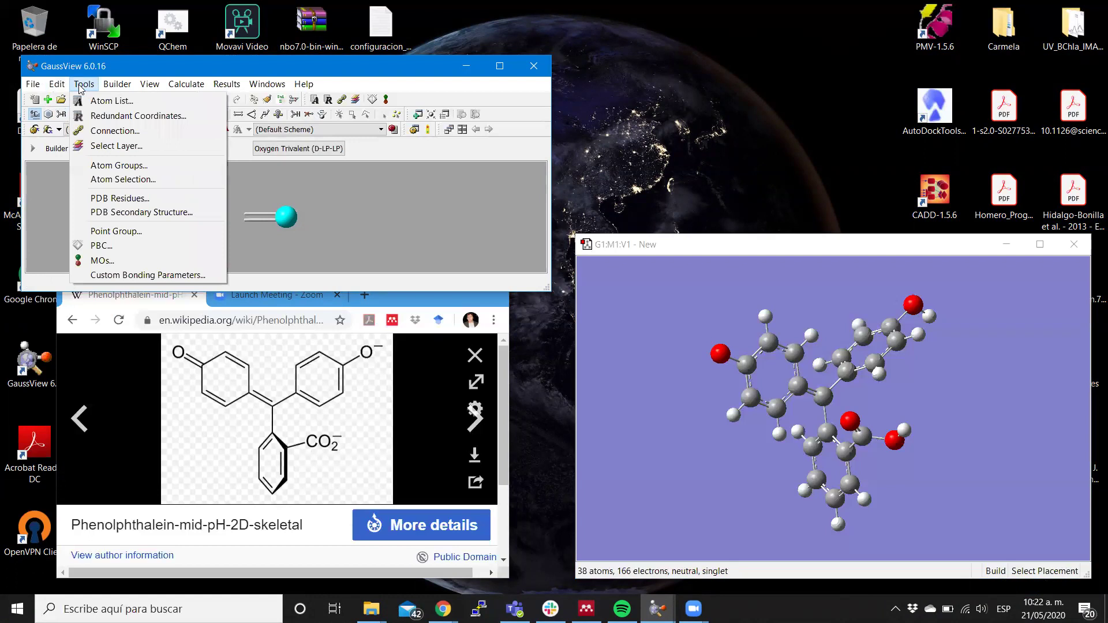
mouse_move(122, 88)
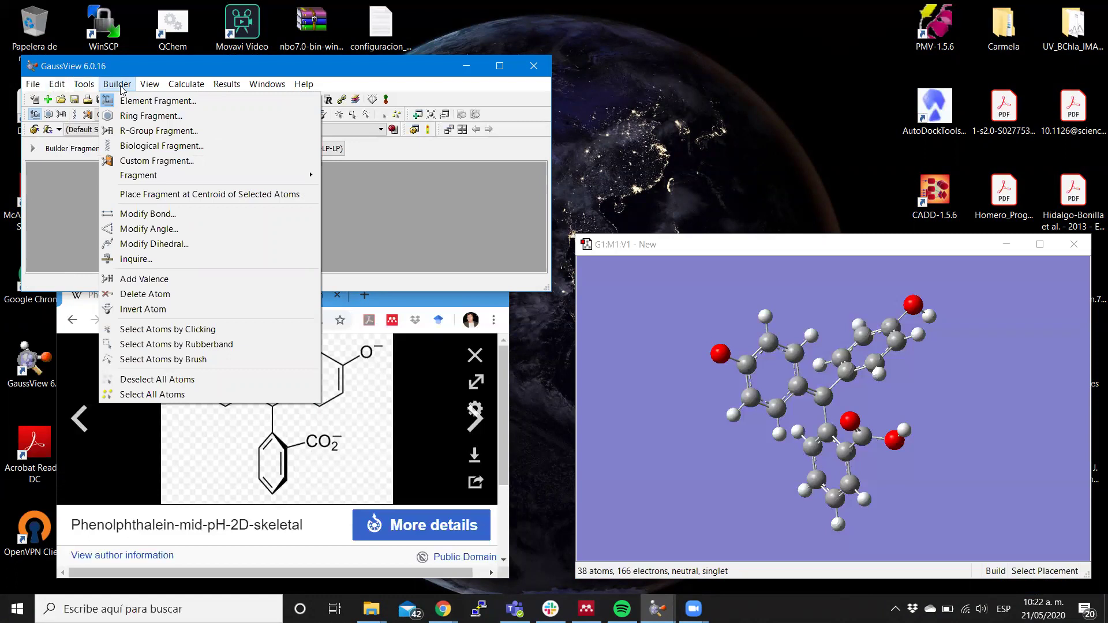
click(144, 294)
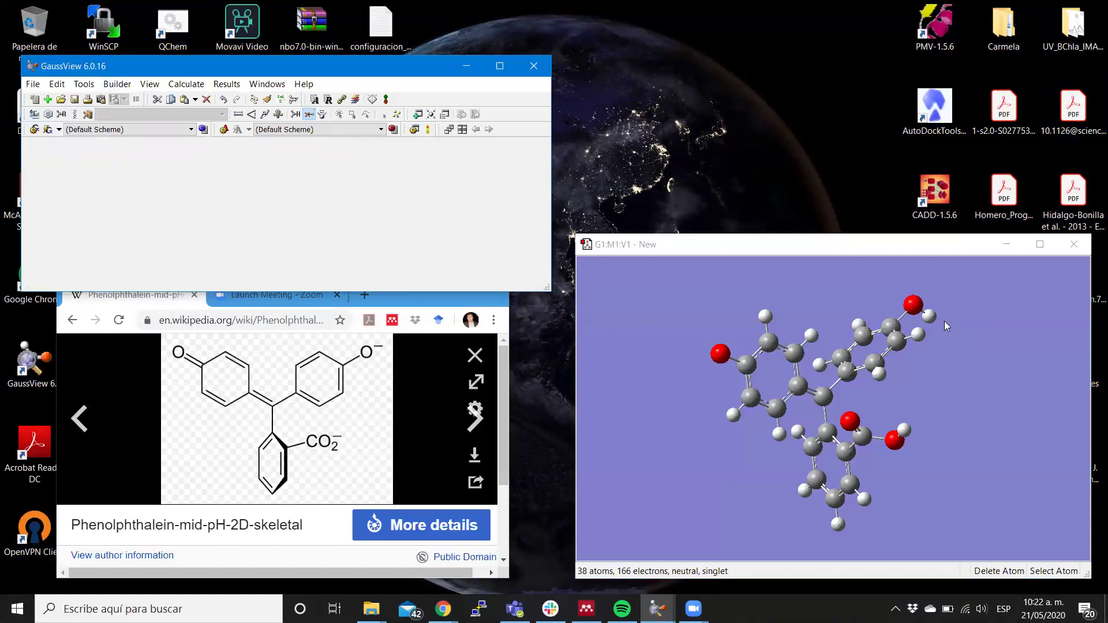
click(929, 316)
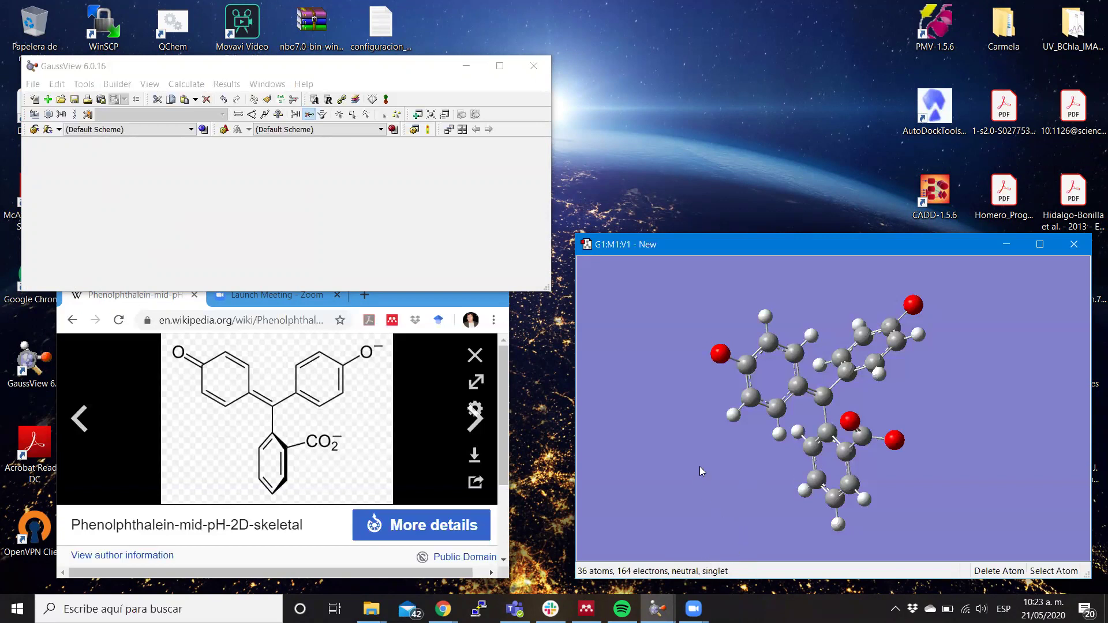
drag(700, 467, 698, 431)
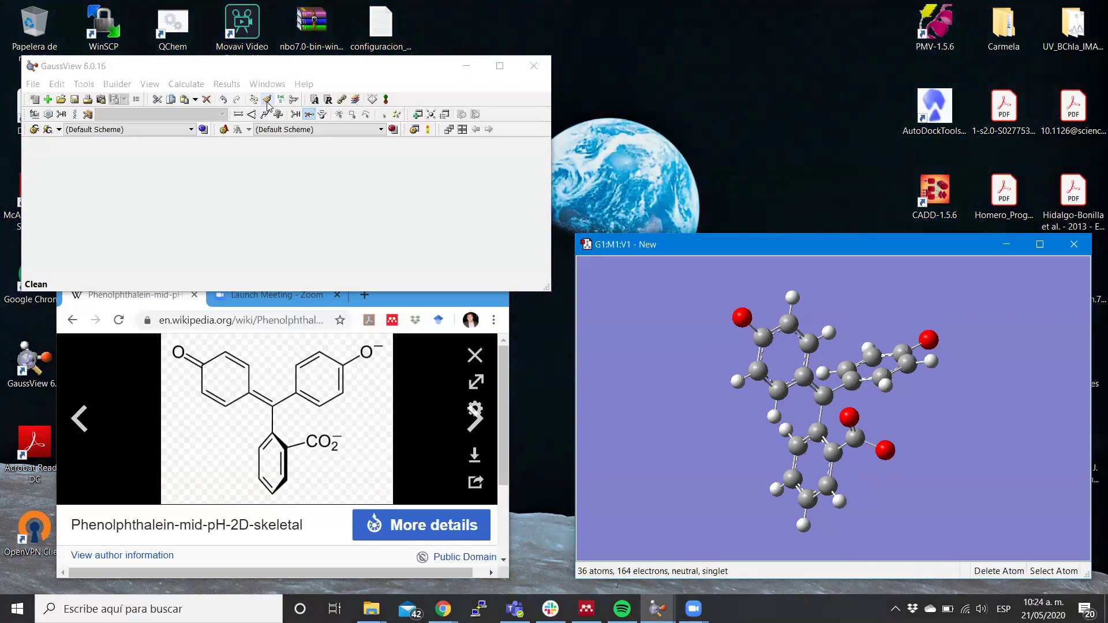
Run Clean on the molecule's geometry and rotate the view to check the result.
click(267, 101)
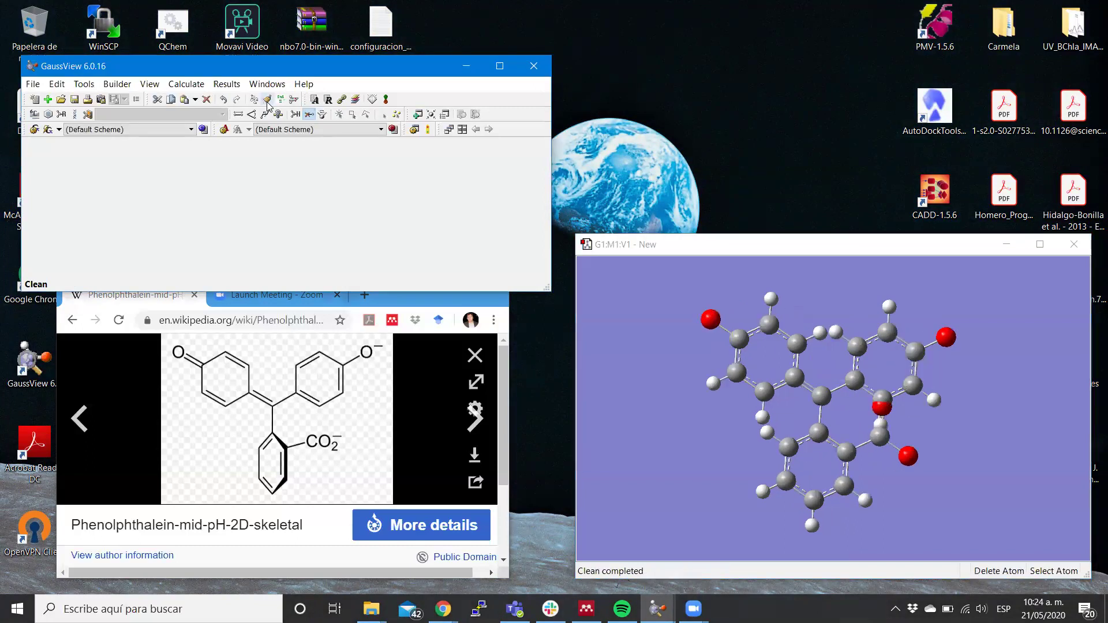
mouse_move(966, 372)
mouse_down()
mouse_move(887, 365)
mouse_move(957, 367)
mouse_up()
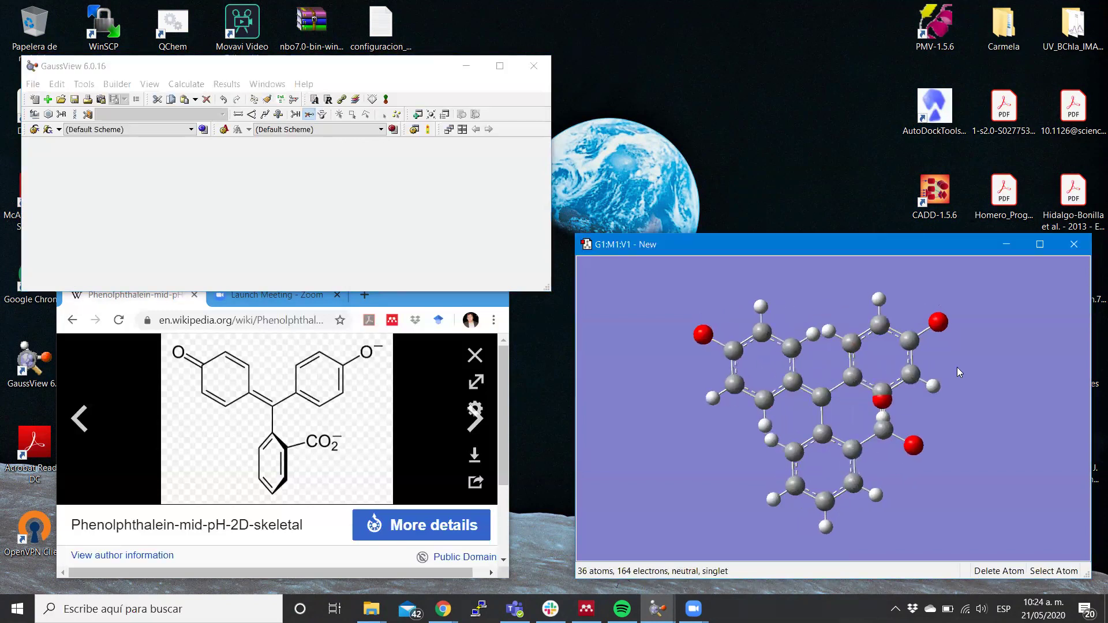
Undo the Clean with Ctrl+Z, then rotate and zoom to examine the rings and carboxylate.
key(ctrl+z)
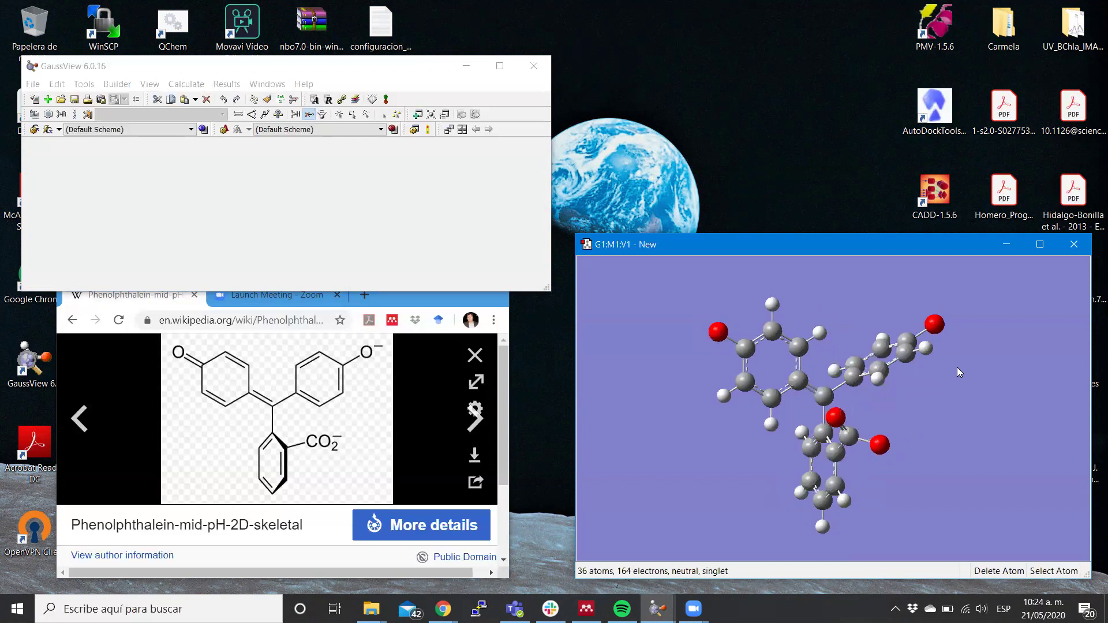
mouse_move(945, 395)
mouse_down()
mouse_move(960, 396)
mouse_move(919, 408)
mouse_move(967, 371)
mouse_move(941, 405)
mouse_move(962, 403)
mouse_move(994, 366)
mouse_move(957, 393)
mouse_up()
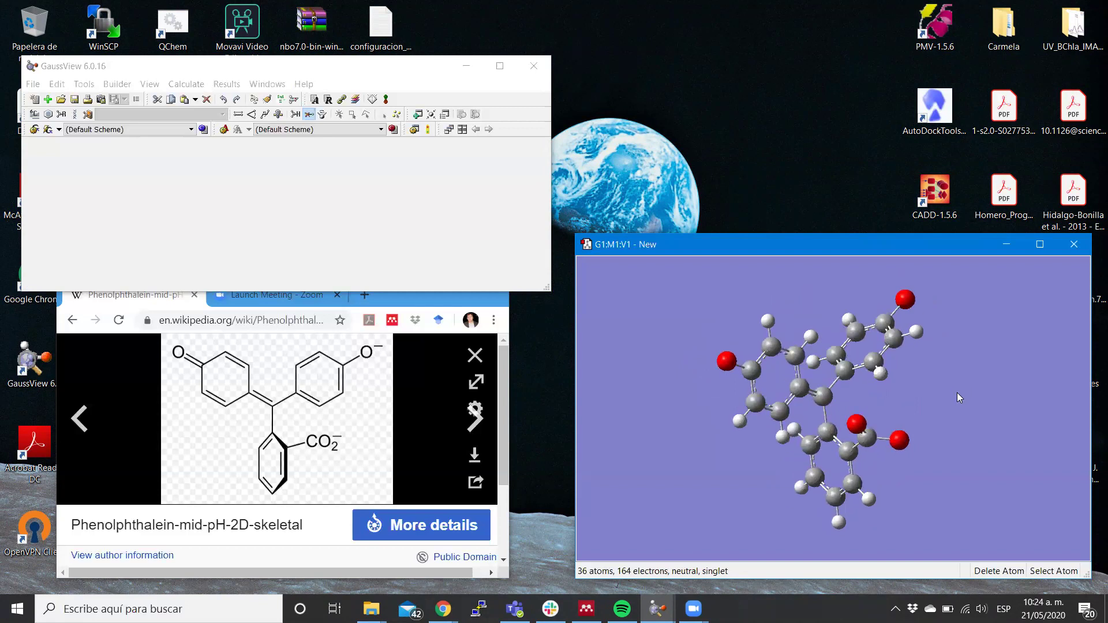
scroll(779, 443, down, 2)
scroll(778, 443, up, 4)
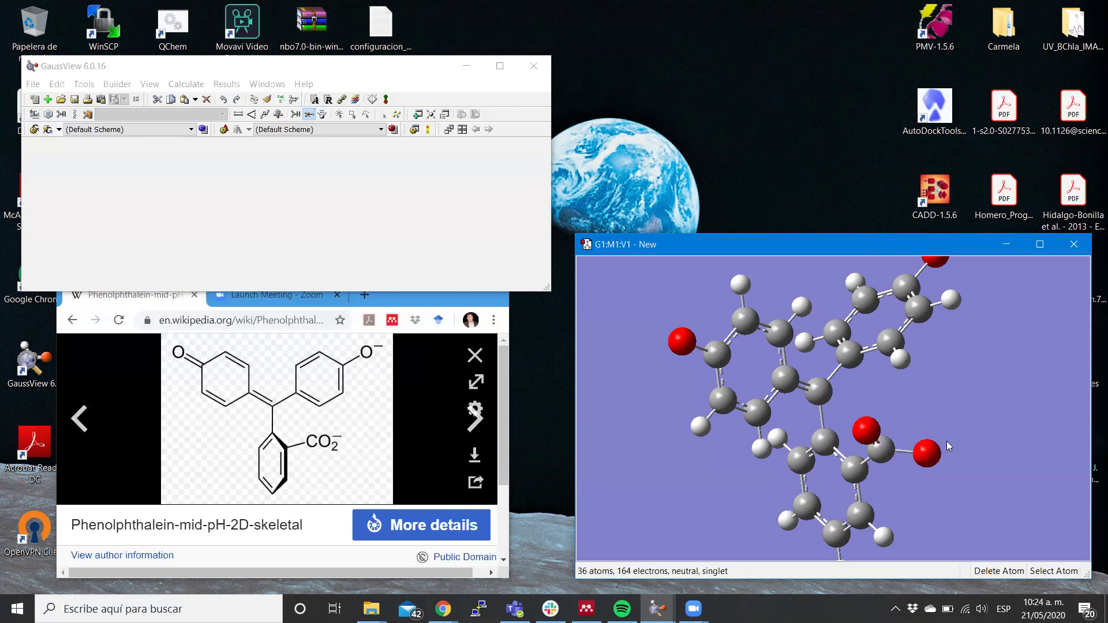
mouse_move(996, 409)
mouse_down()
mouse_move(957, 409)
mouse_move(986, 401)
mouse_up()
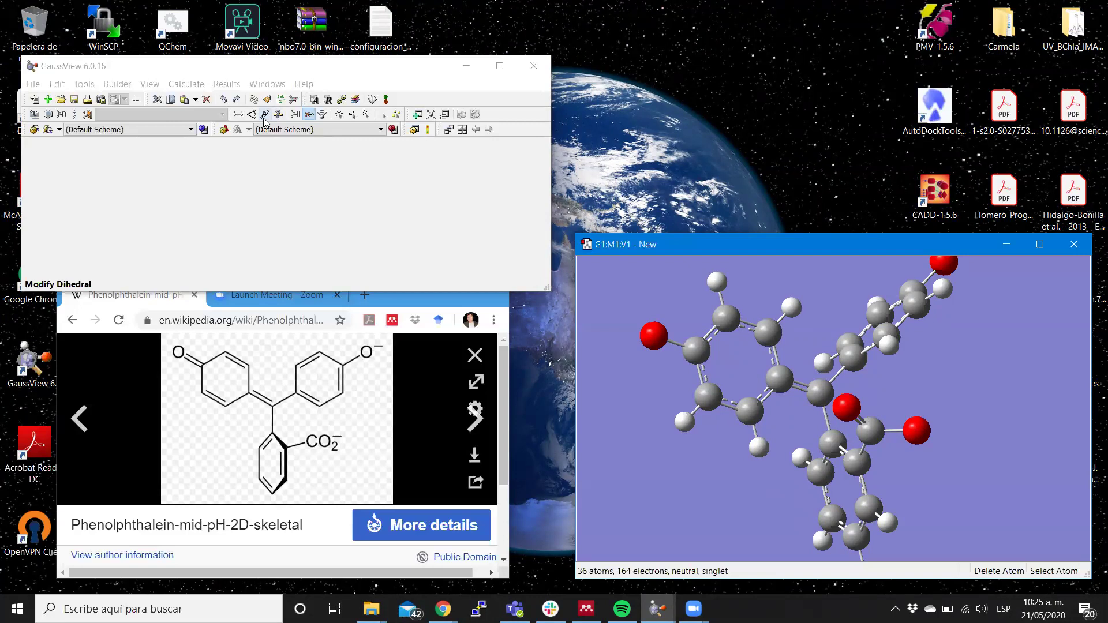
Enter Modify Dihedral mode and move the main and molecule windows aside.
click(265, 115)
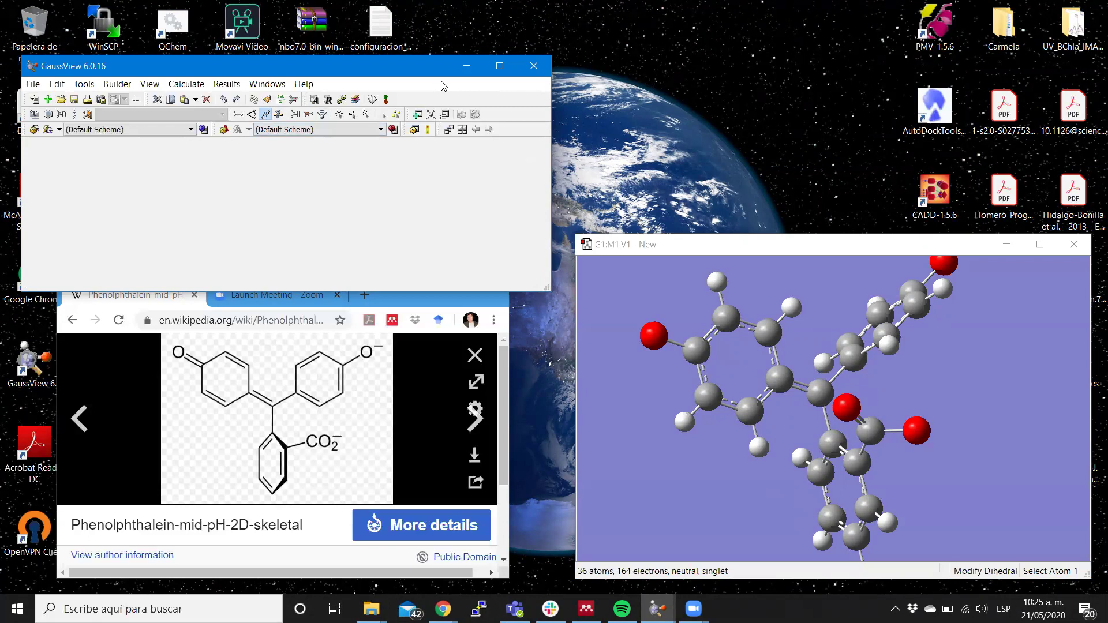
drag(443, 69, 520, 72)
click(748, 254)
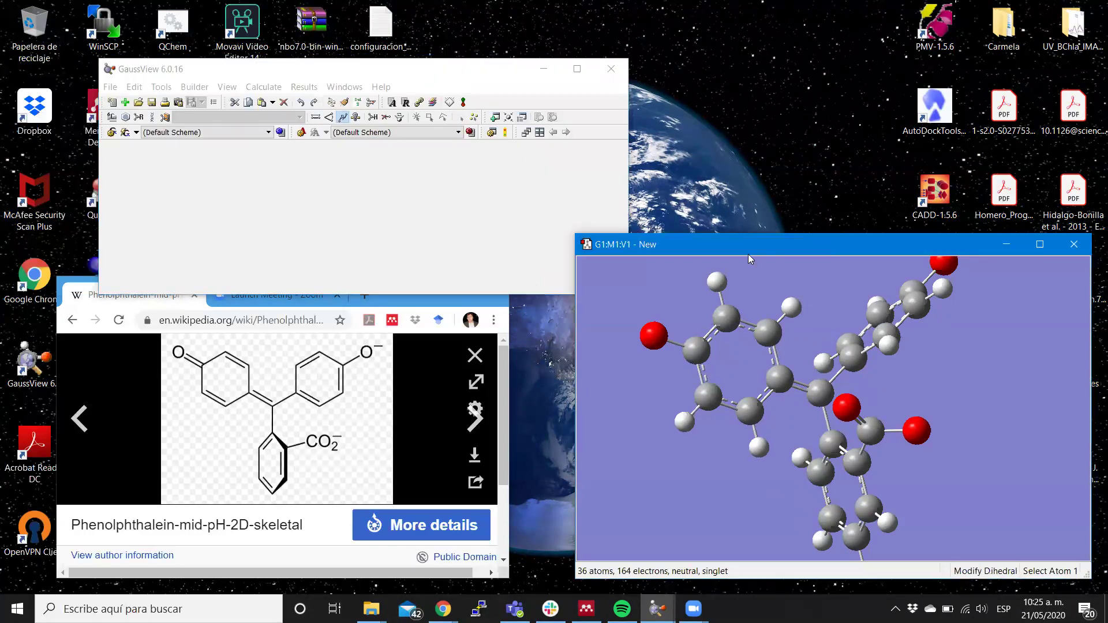
drag(747, 254, 657, 230)
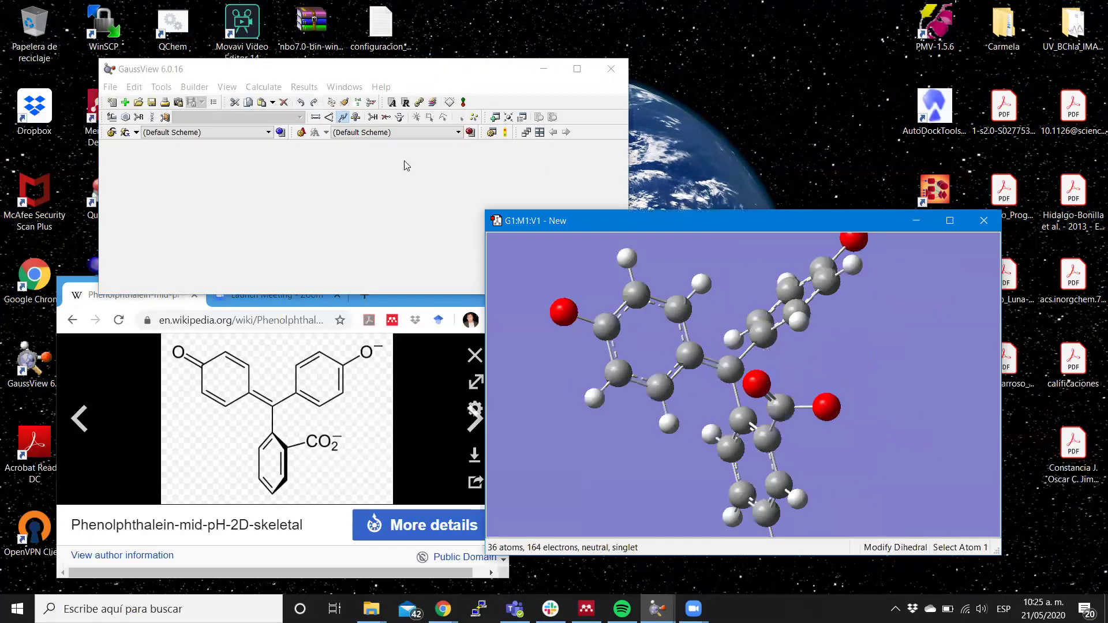
click(328, 118)
click(343, 118)
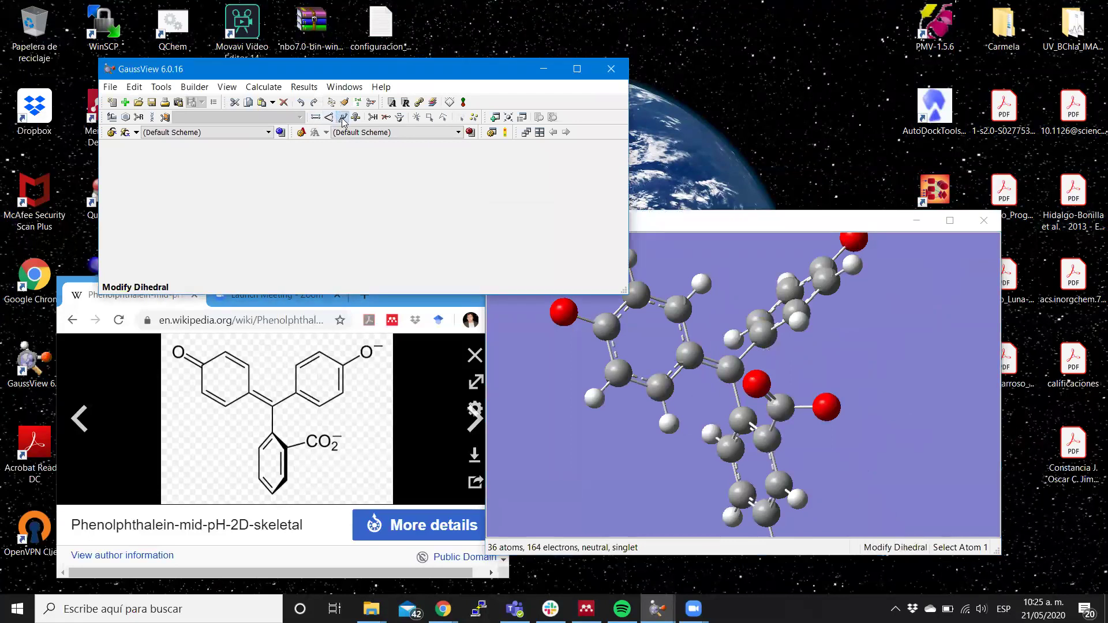
Select a carboxylate O–C–ring C dihedral, then cancel the SmartSlide without changes.
click(760, 385)
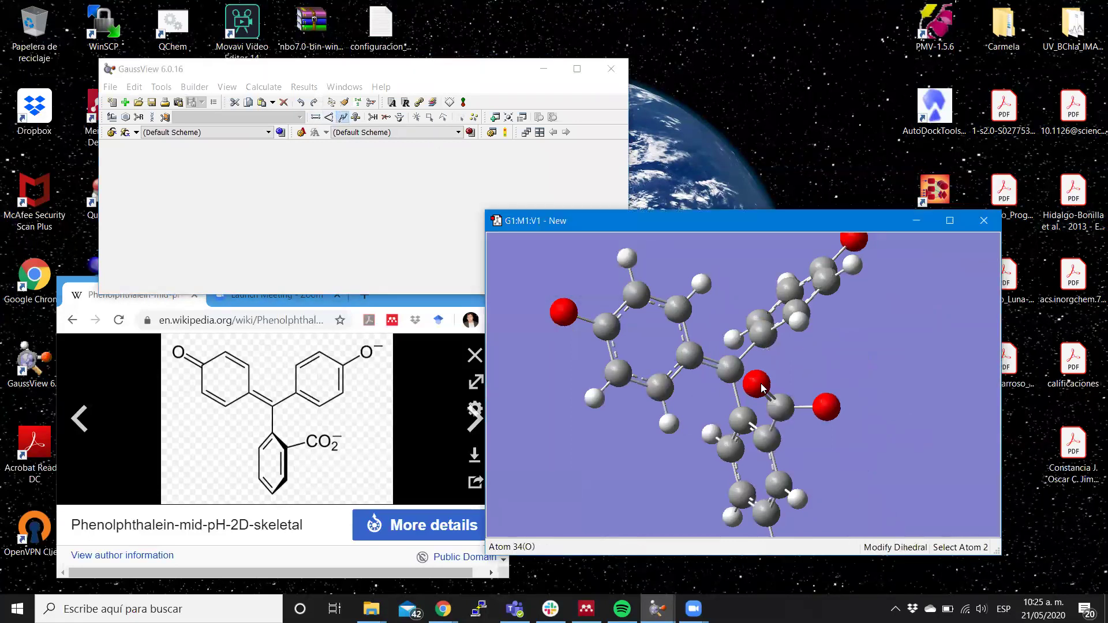
click(778, 410)
click(769, 439)
click(737, 419)
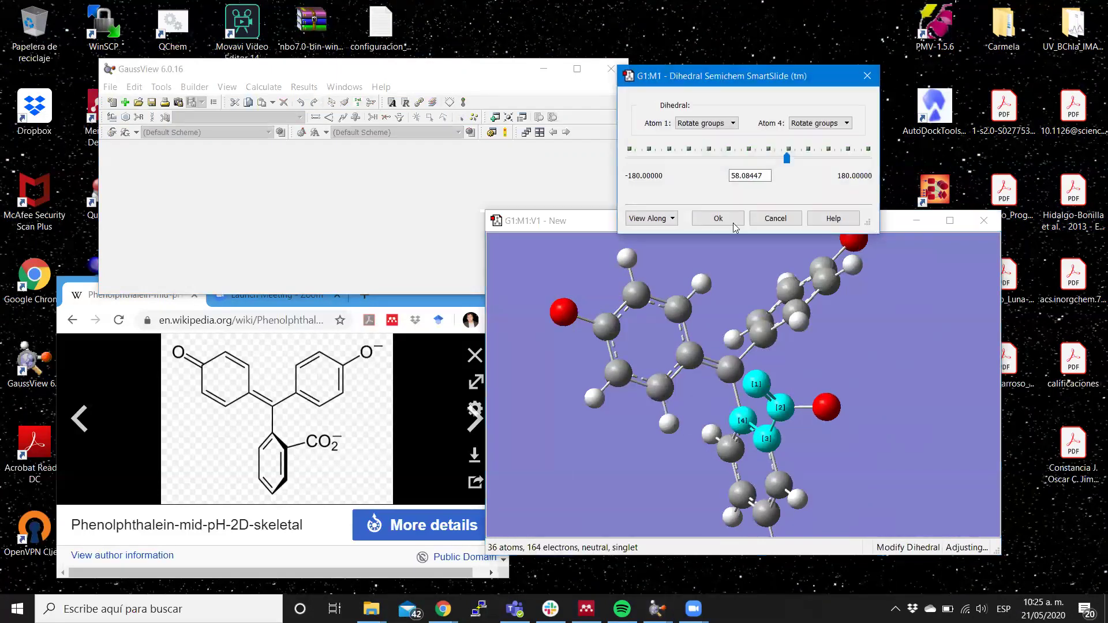
click(758, 222)
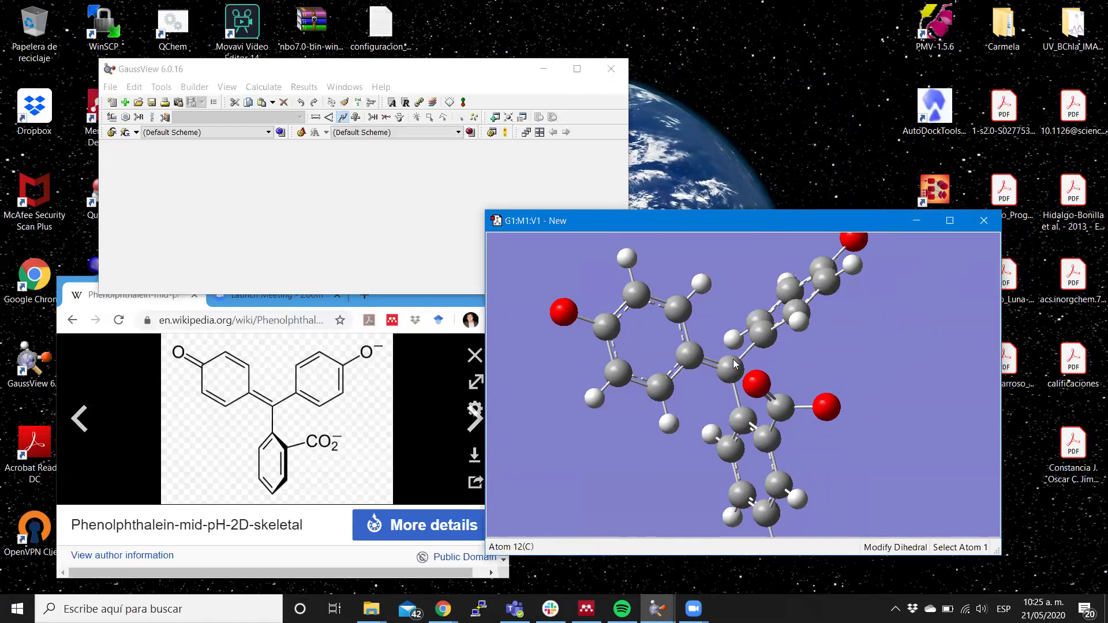
Define a torsion from the other carboxylate oxygen, try a rotation, and discard it.
click(825, 414)
click(780, 409)
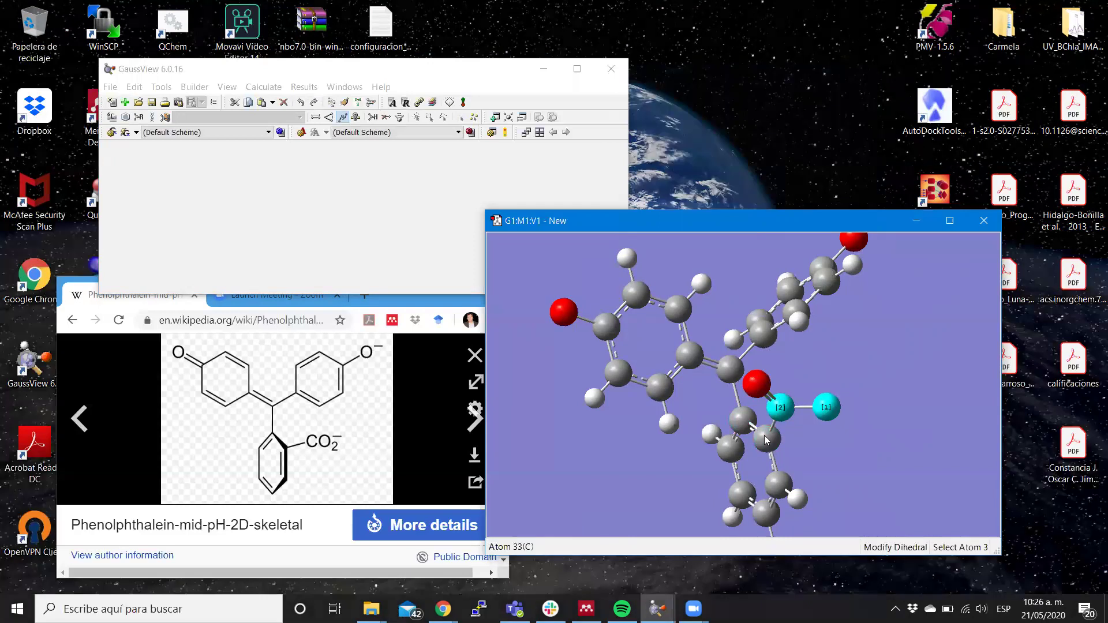
click(765, 439)
click(741, 424)
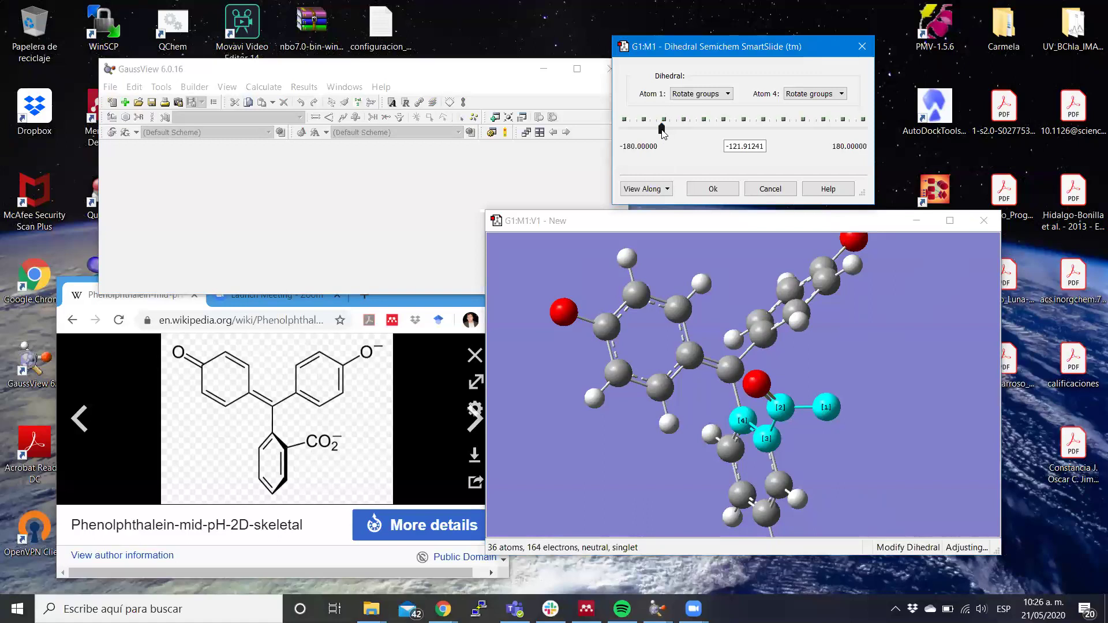
mouse_move(661, 130)
mouse_down()
mouse_move(733, 136)
mouse_move(665, 128)
mouse_move(678, 130)
mouse_up()
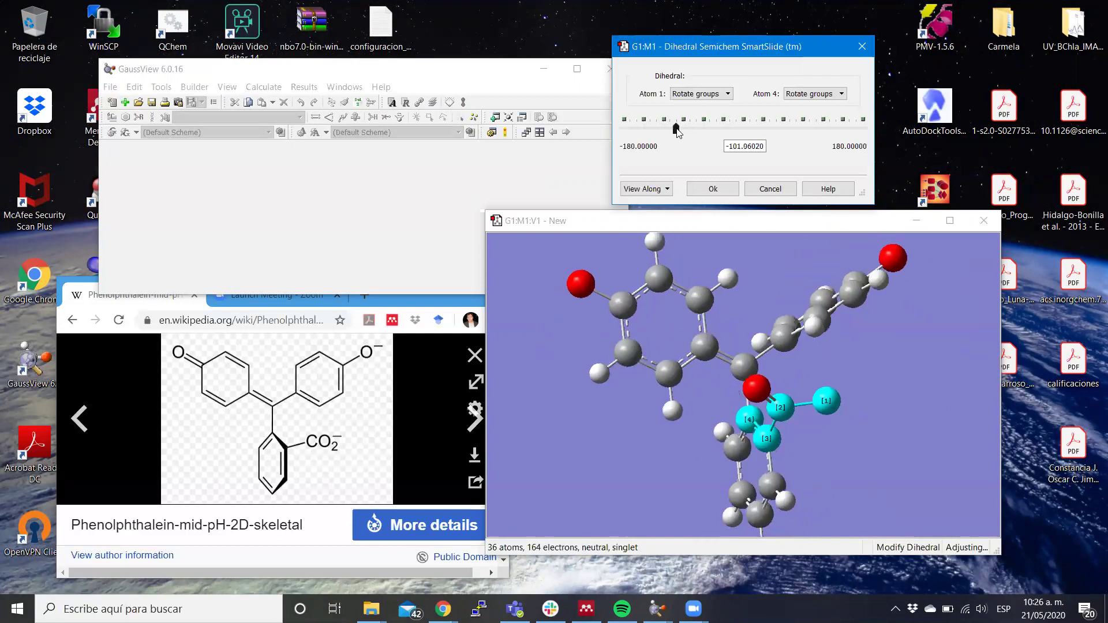
click(770, 188)
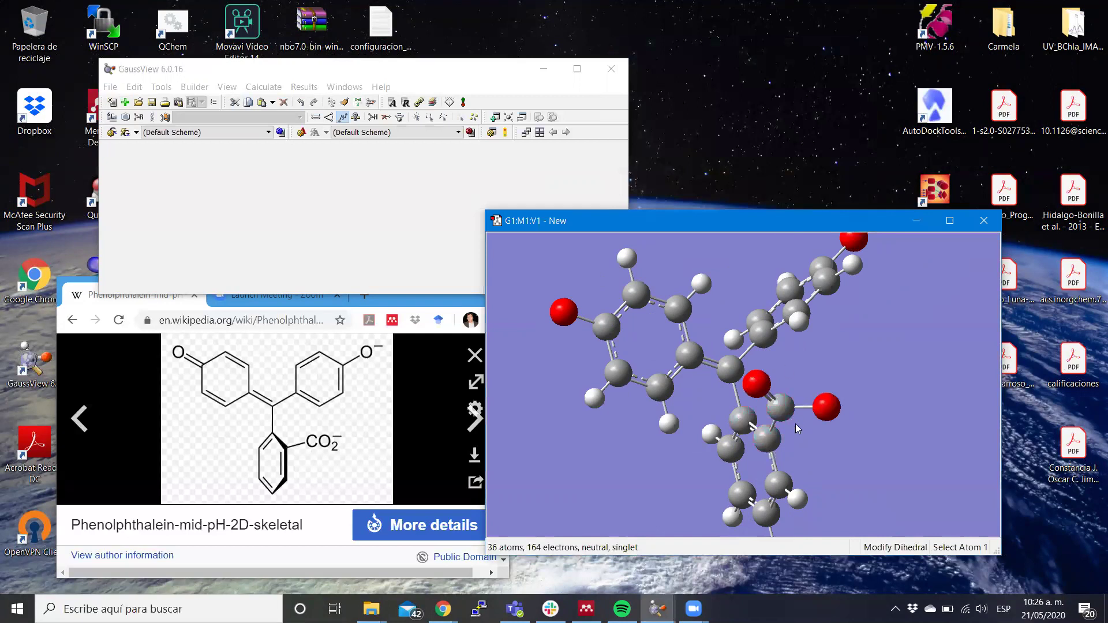
Define a new four-atom dihedral ending on the carboxylate oxygen, reading −121.91241°.
click(747, 425)
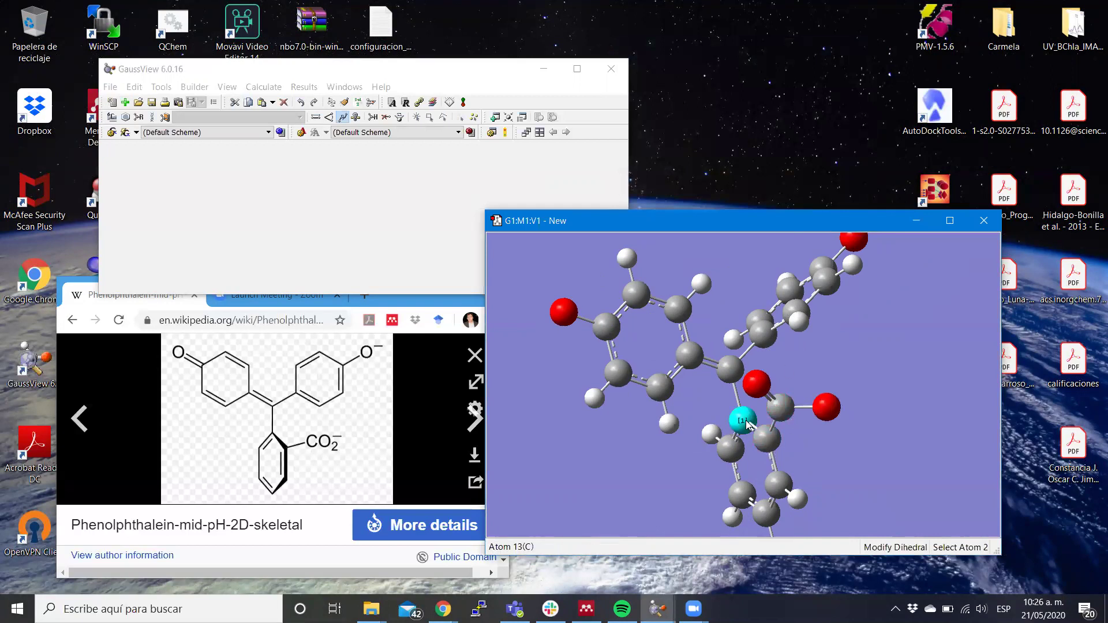
click(767, 441)
click(781, 410)
click(825, 409)
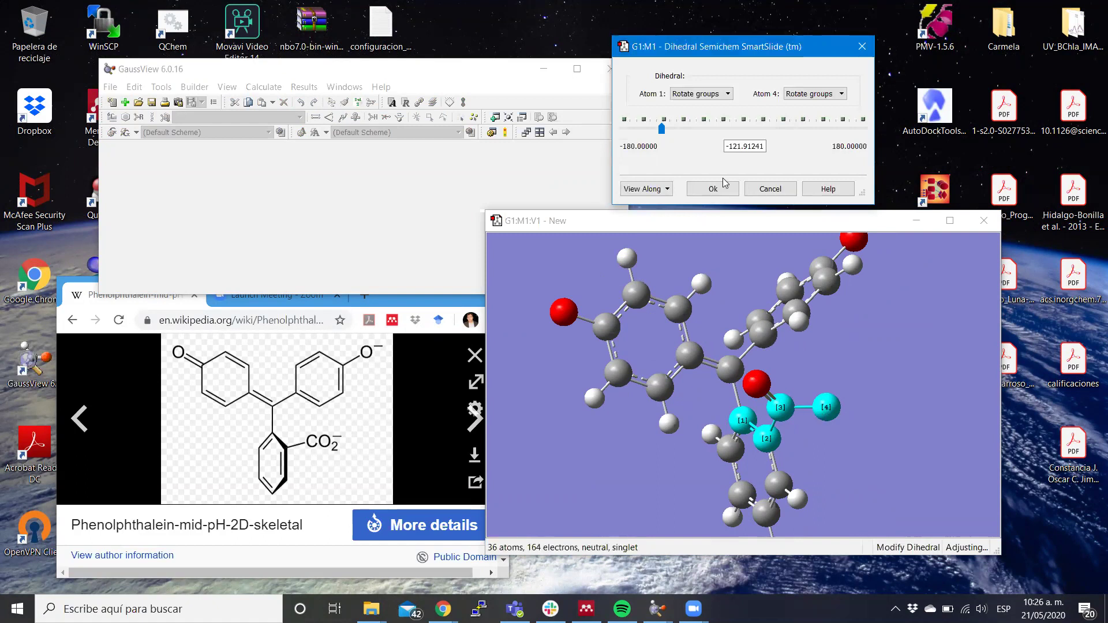
Set Atom 1 to Fixed and keep Atom 4 on Rotate Groups in the SmartSlide.
click(722, 96)
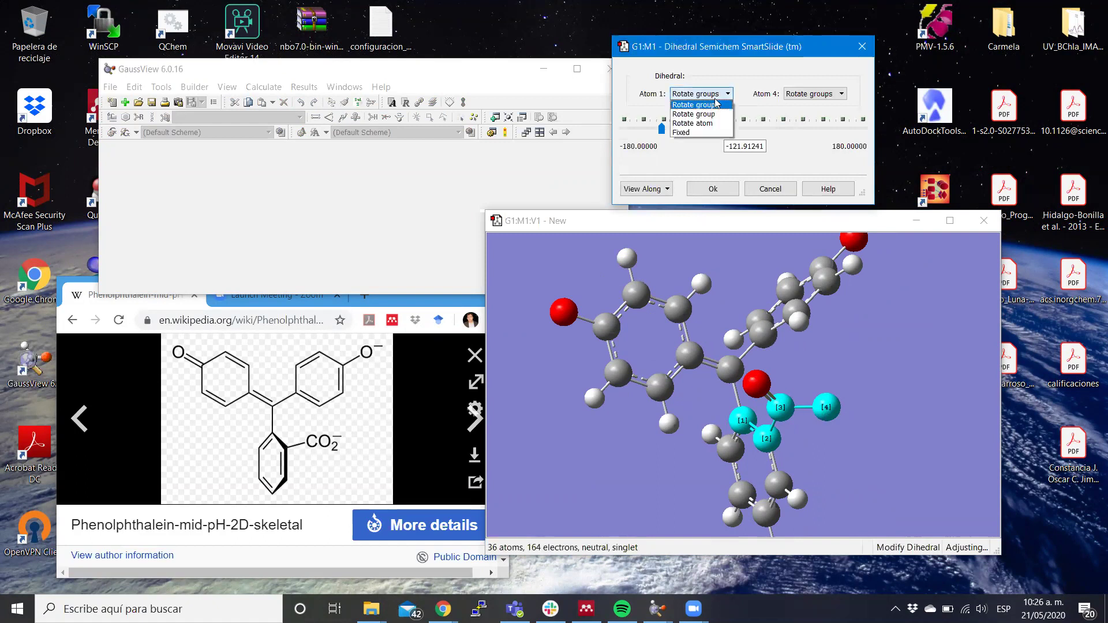
click(686, 133)
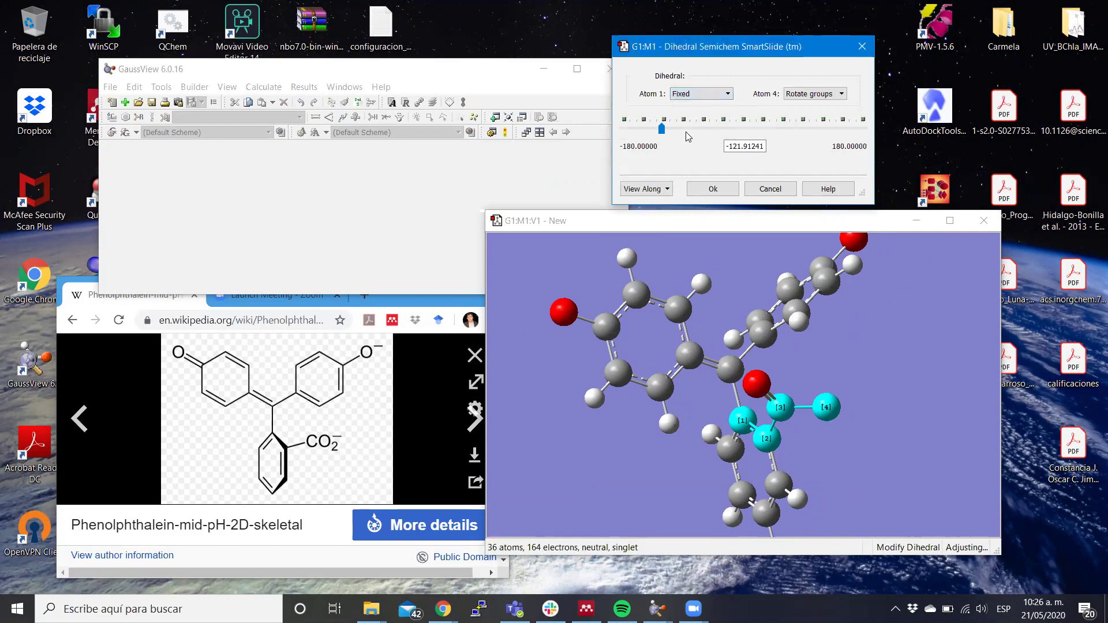
click(828, 99)
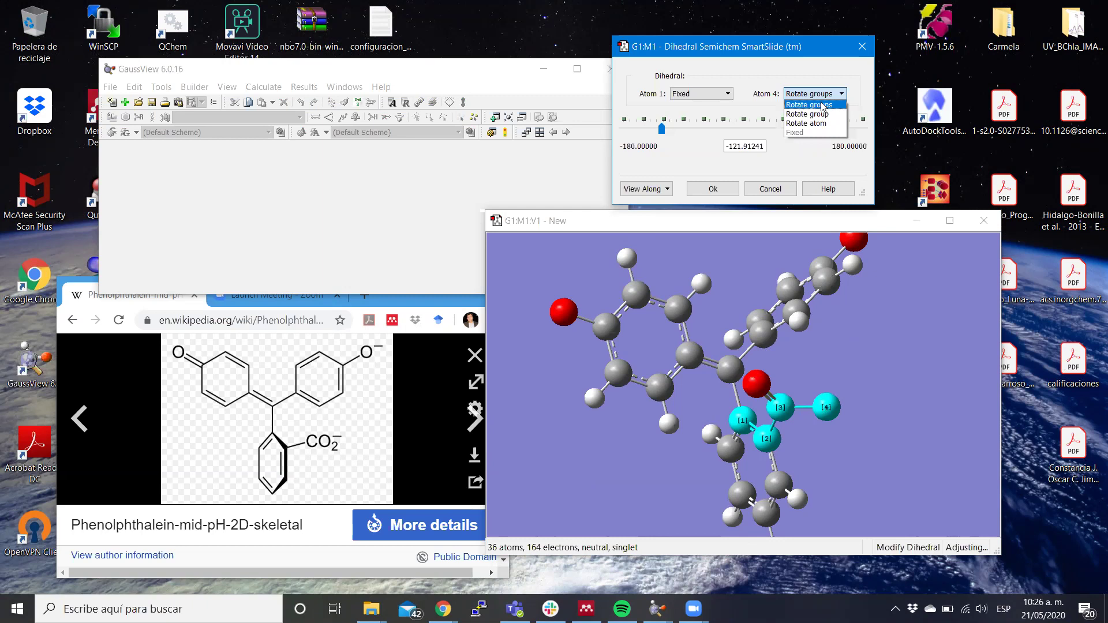
click(822, 105)
click(822, 94)
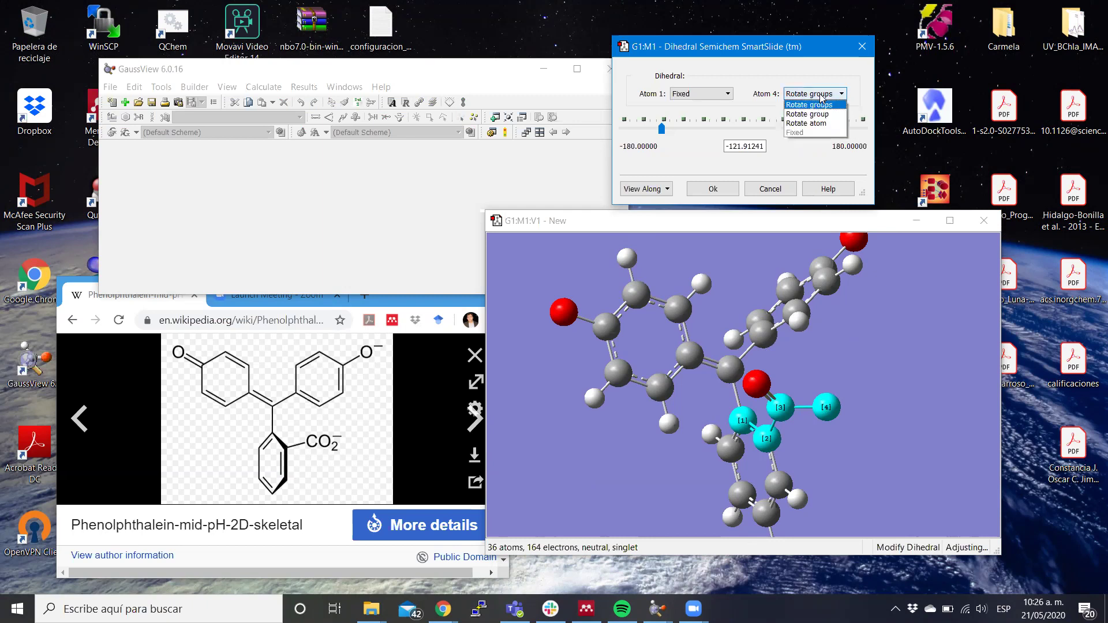
click(822, 124)
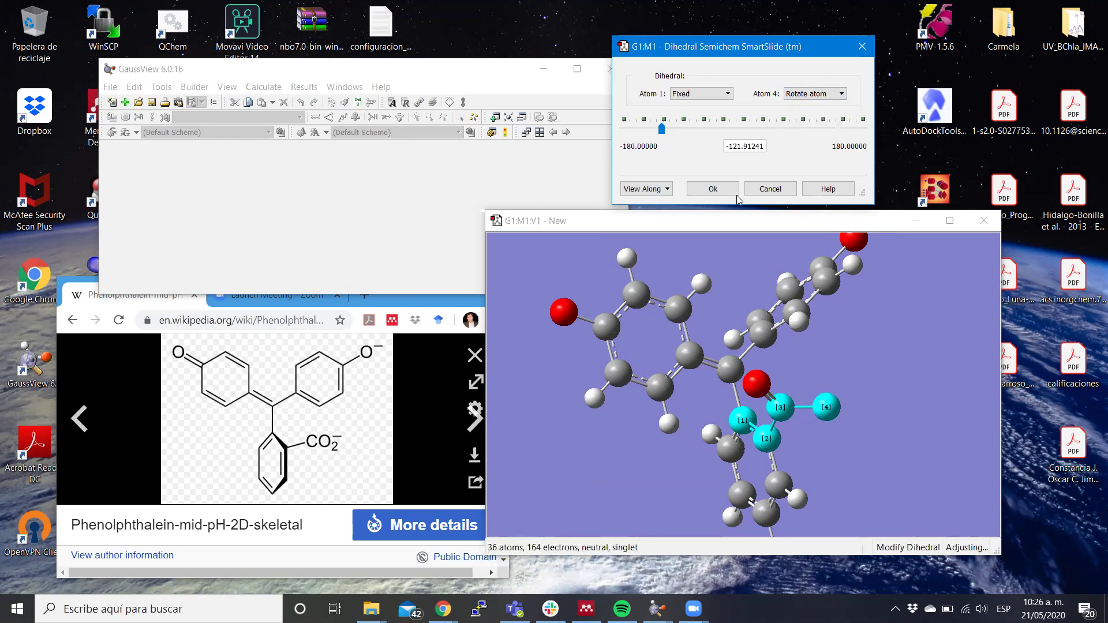
click(799, 94)
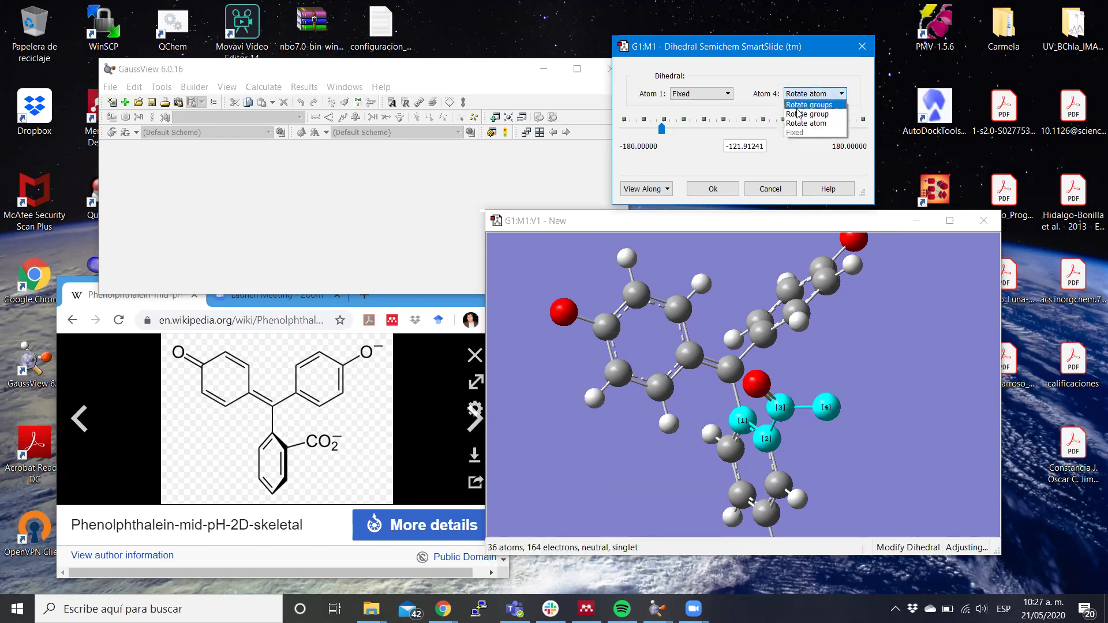
click(795, 105)
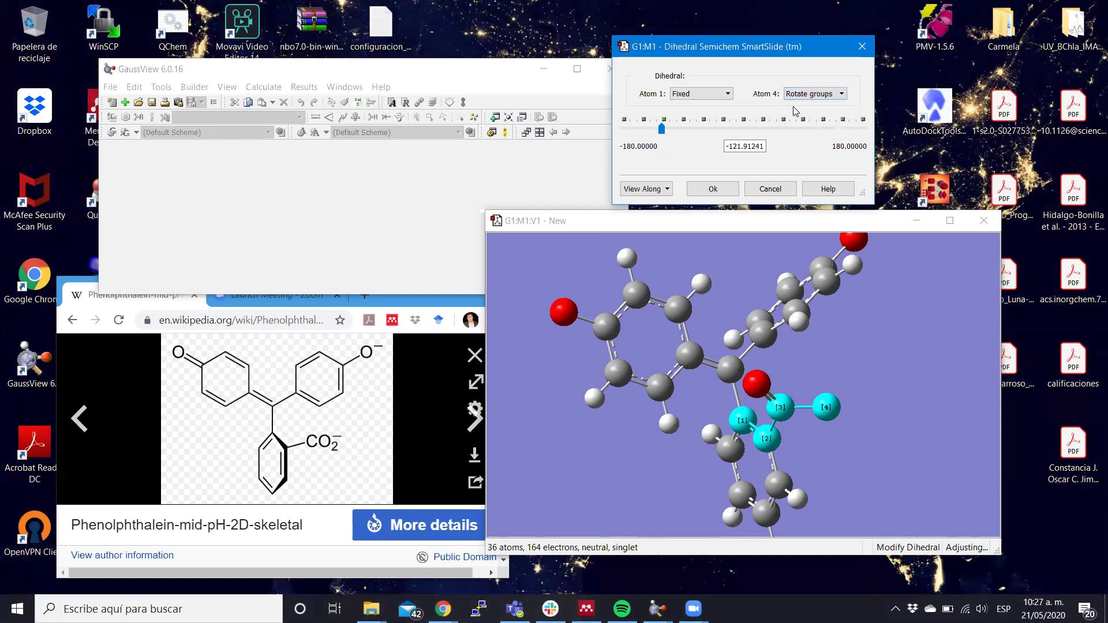
Set the carboxylate dihedral to 0.0° and apply it with Ok.
drag(662, 129, 692, 129)
double_click(749, 147)
key(BackSpace)
key(BackSpace)
key(BackSpace)
key(BackSpace)
key(BackSpace)
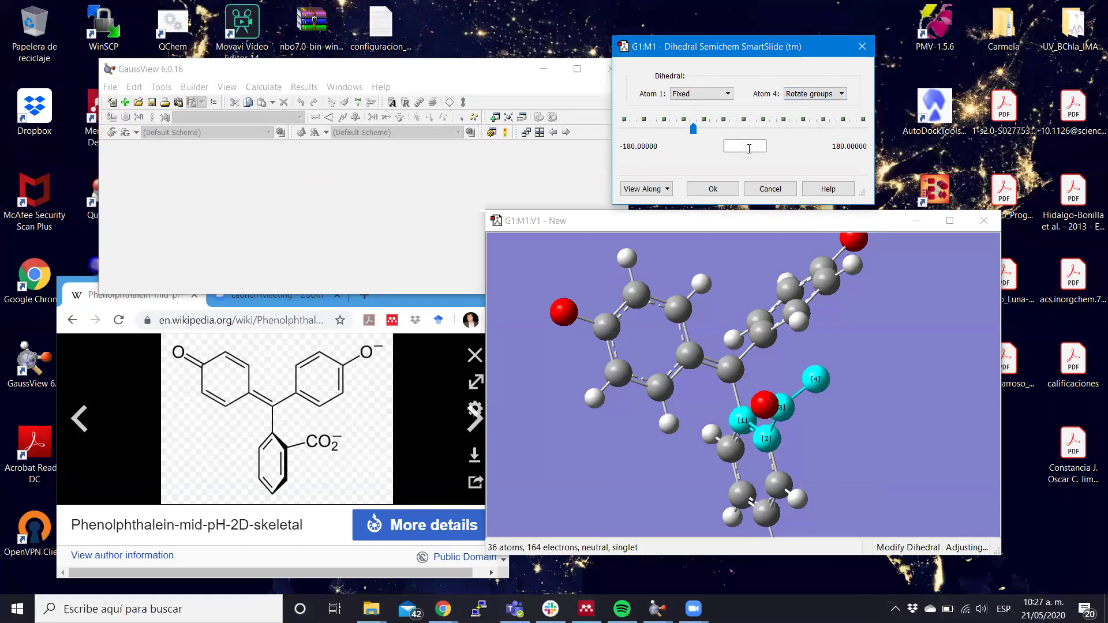
text(0.0)
key(Return)
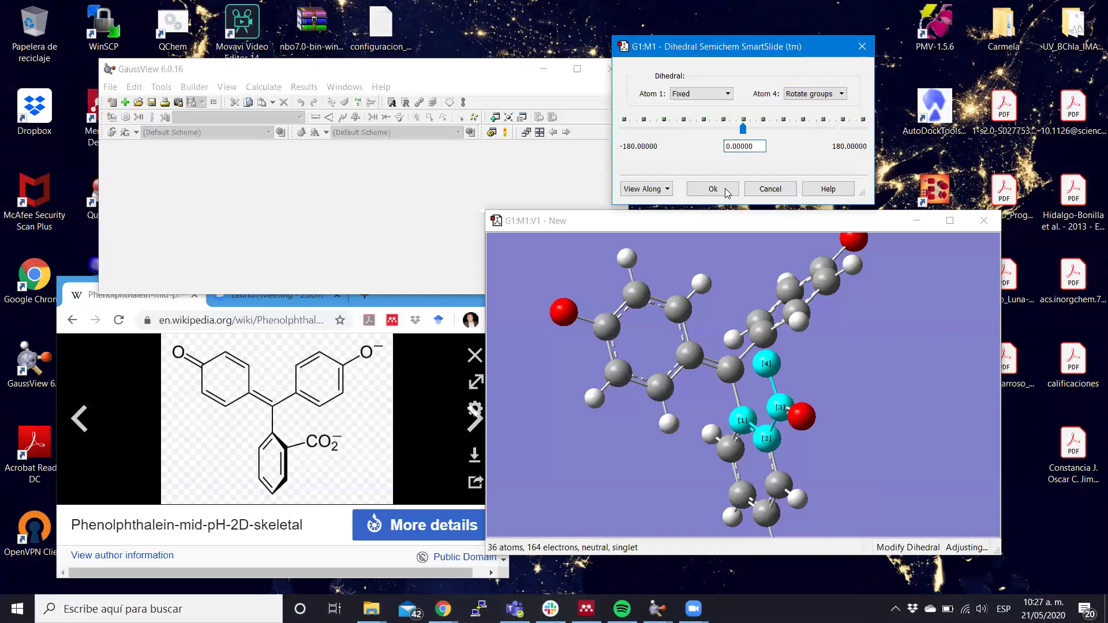
click(723, 188)
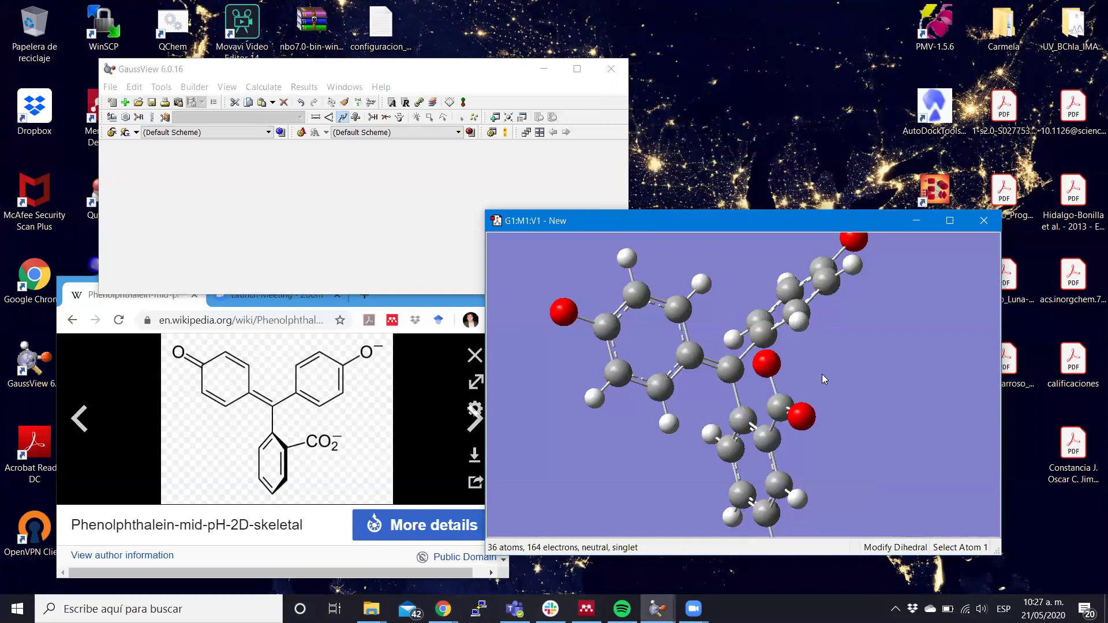
drag(822, 374, 742, 329)
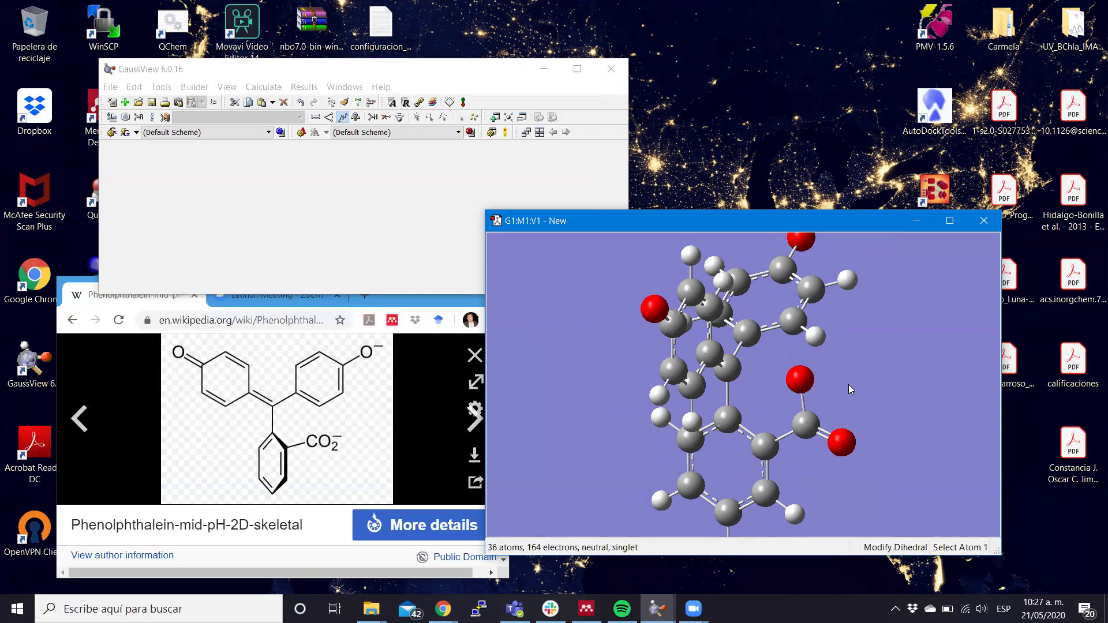
Zoom out and rotate the molecule to inspect the carboxylate at its 0° torsion.
scroll(848, 384, down, 5)
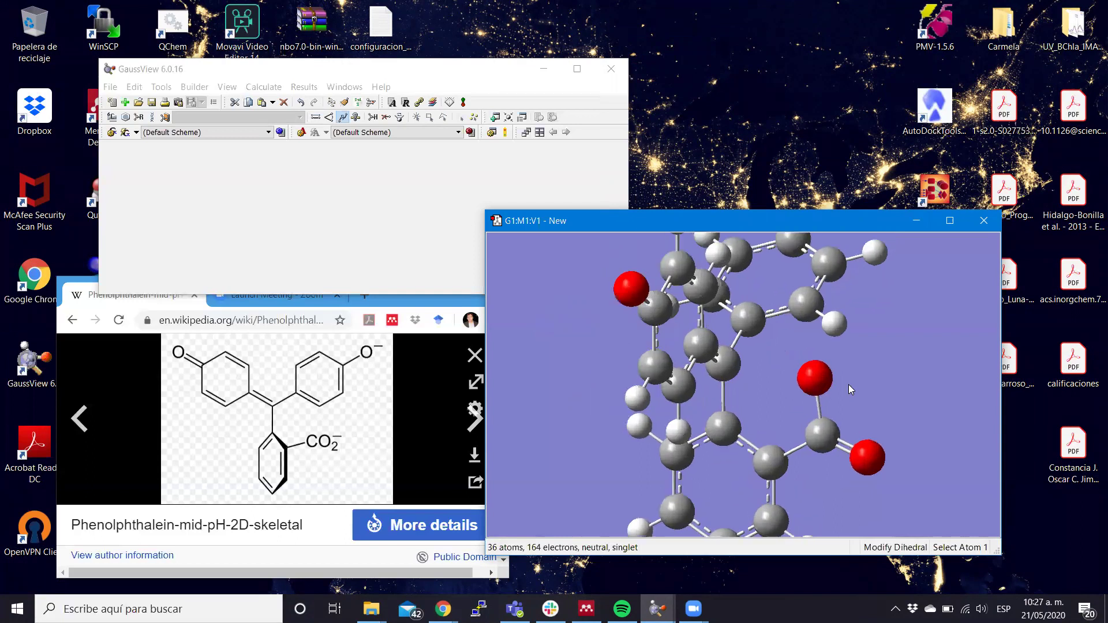
drag(861, 384, 889, 389)
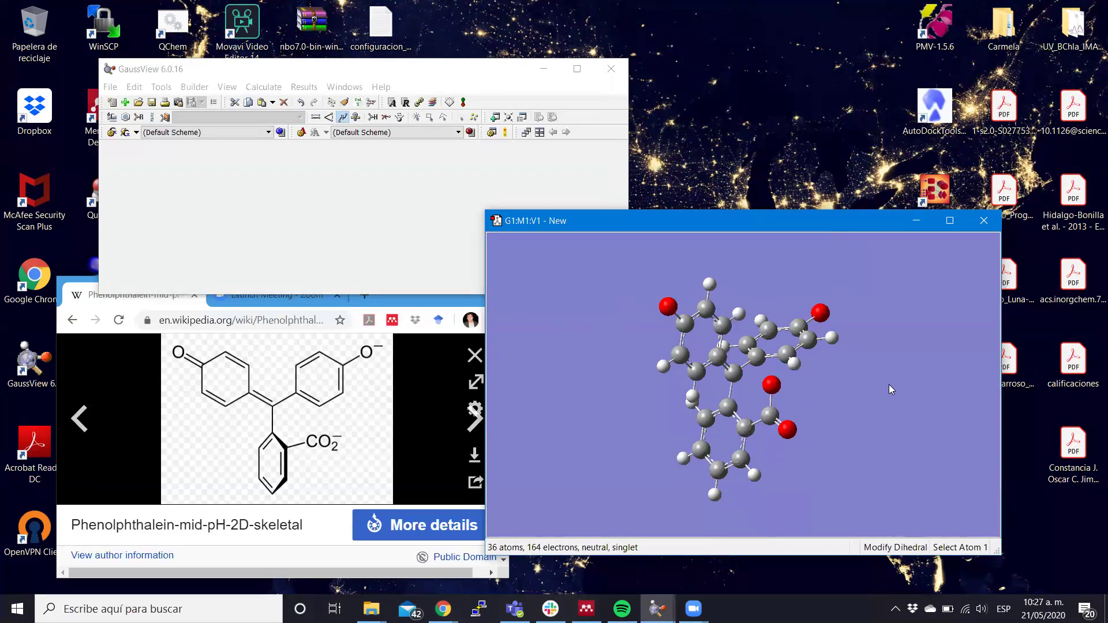
Bring up the Gaussian Calculation Setup dialog for phenolphthalein, defaulting to an Energy job with hf/3-21g.
click(108, 88)
mouse_move(126, 151)
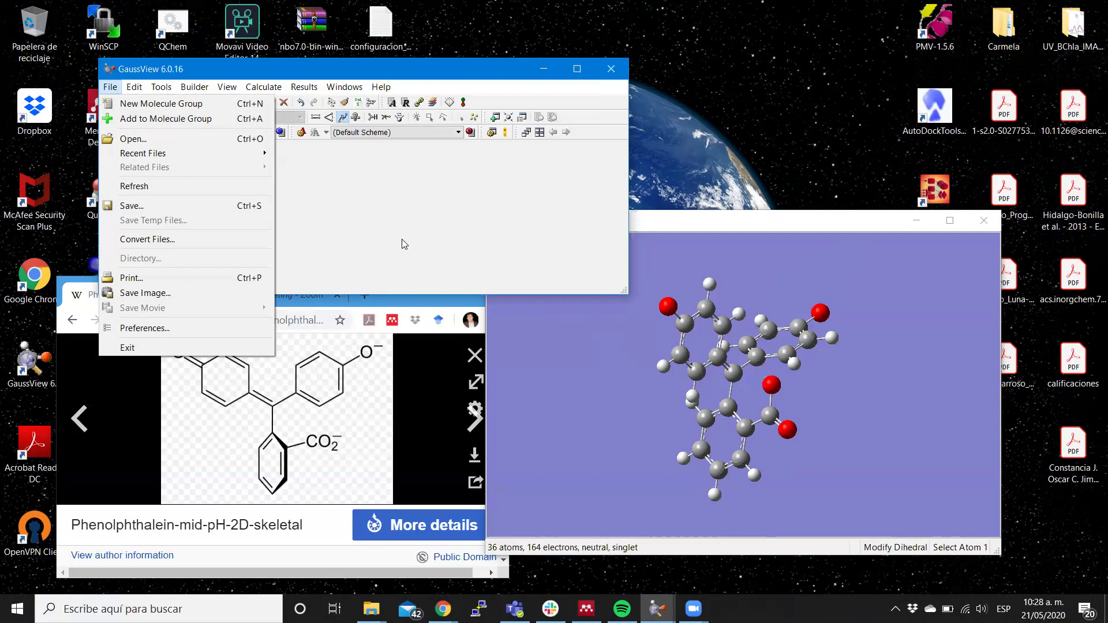
click(405, 245)
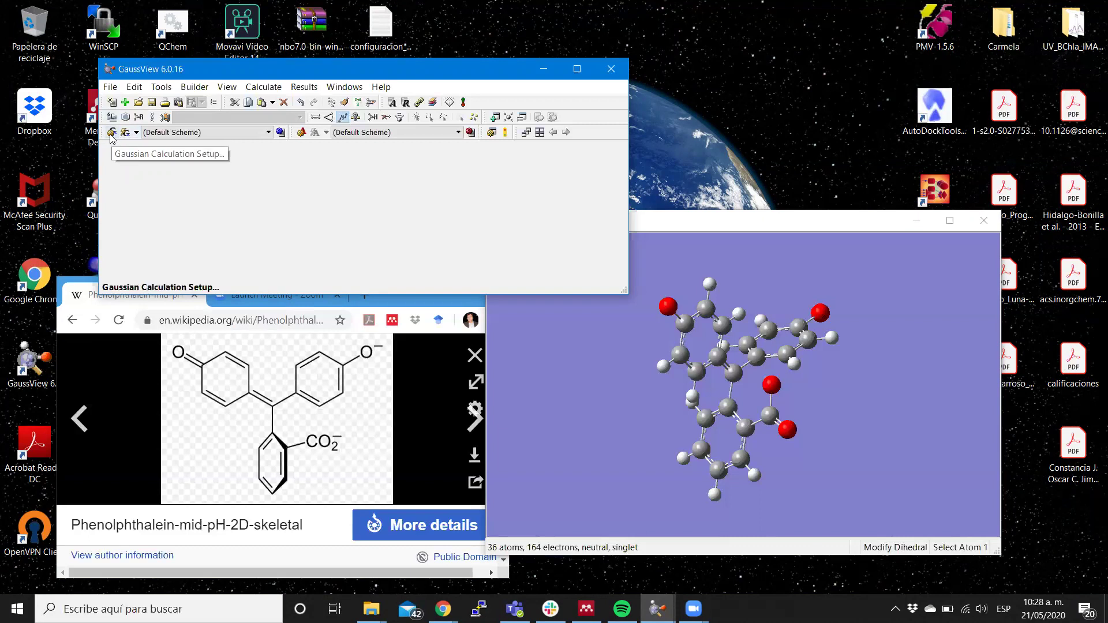
click(111, 135)
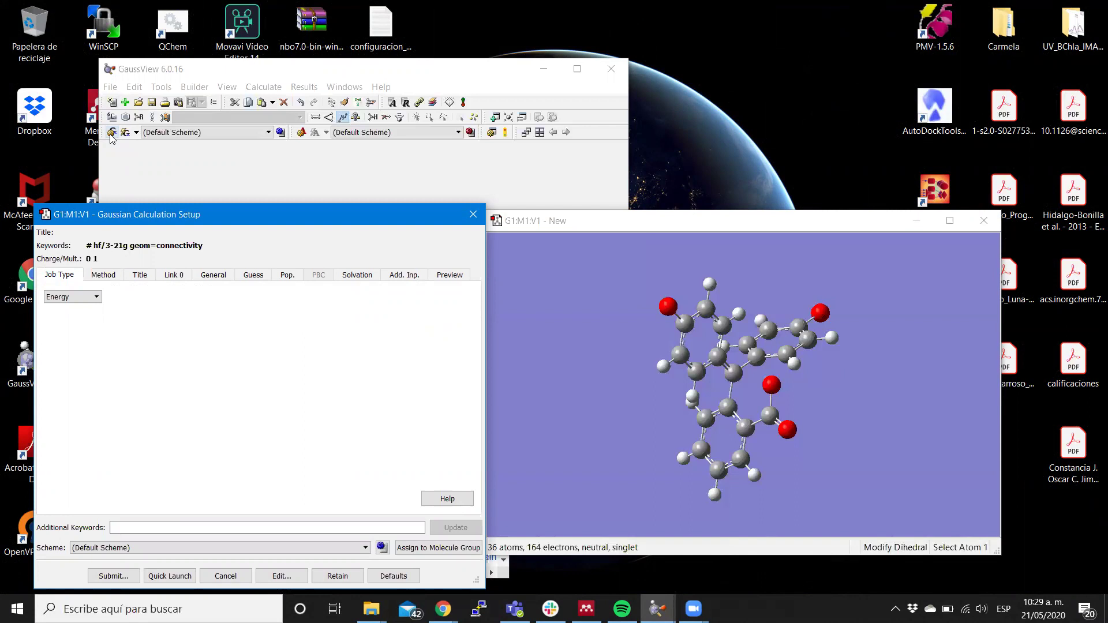
click(499, 5)
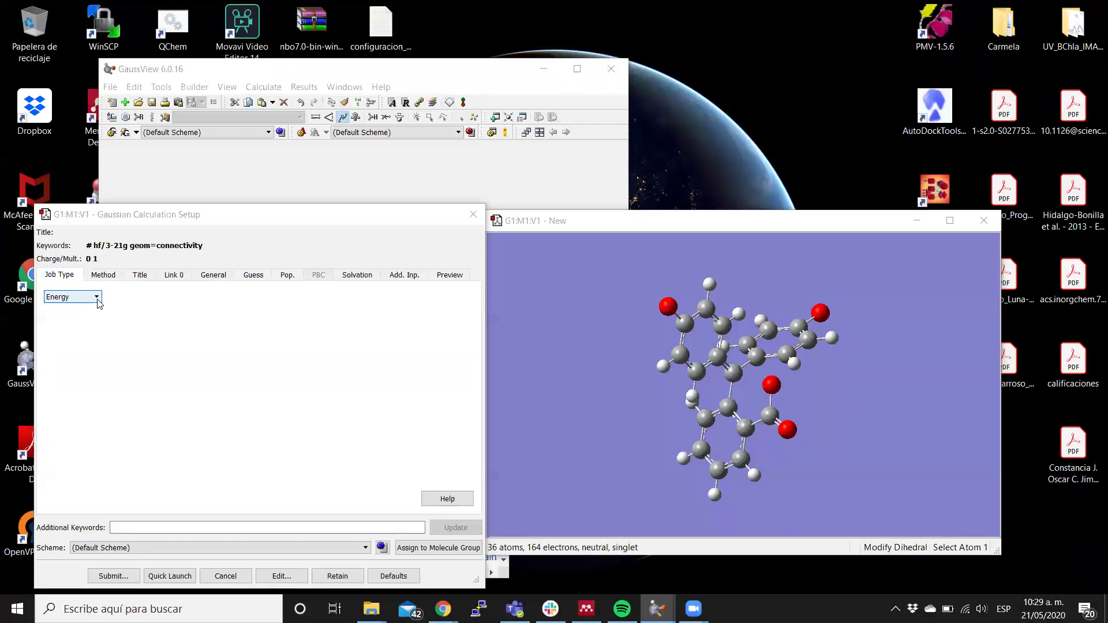
Expand the Job Type dropdown, currently set to Energy, to see the available job types.
click(97, 298)
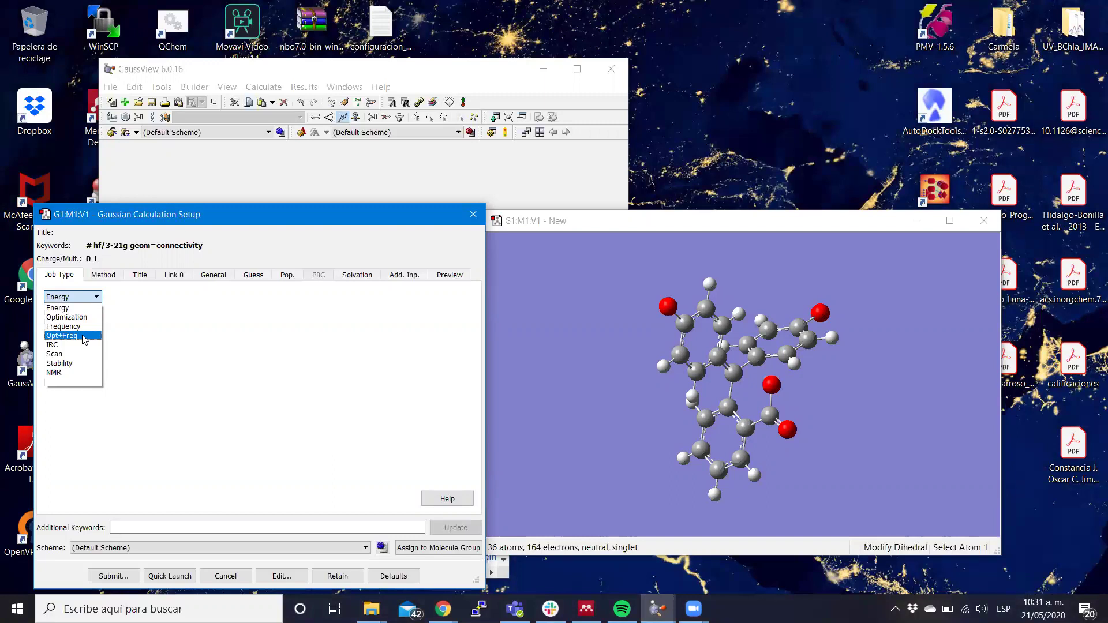
Change the job type from Energy to Opt+Freq so the route reads # opt freq hf/3-21g.
click(85, 340)
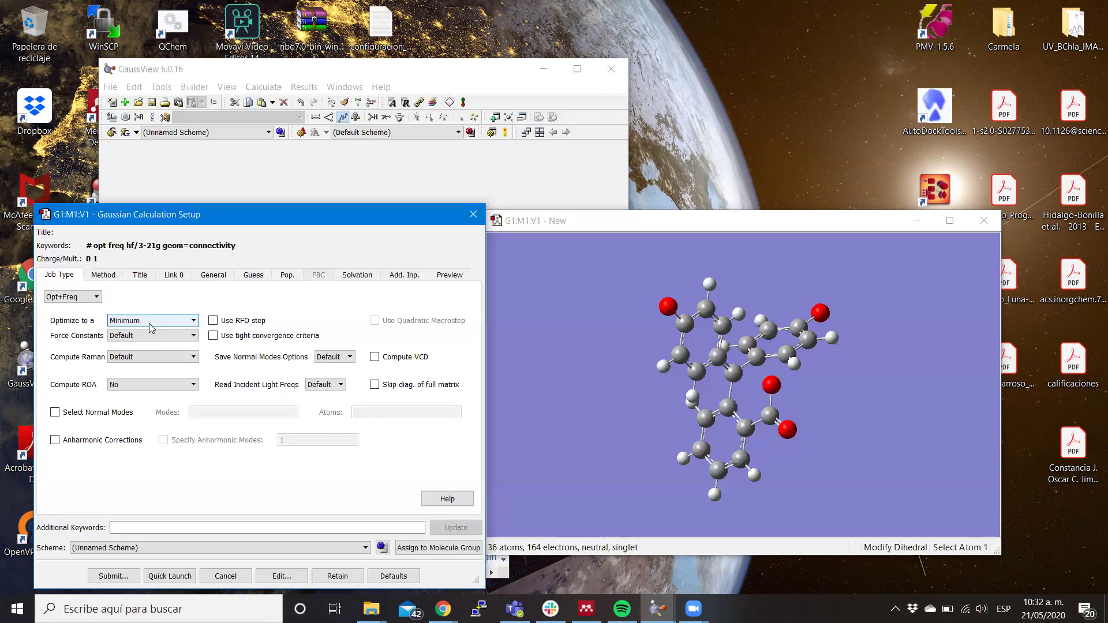
click(130, 321)
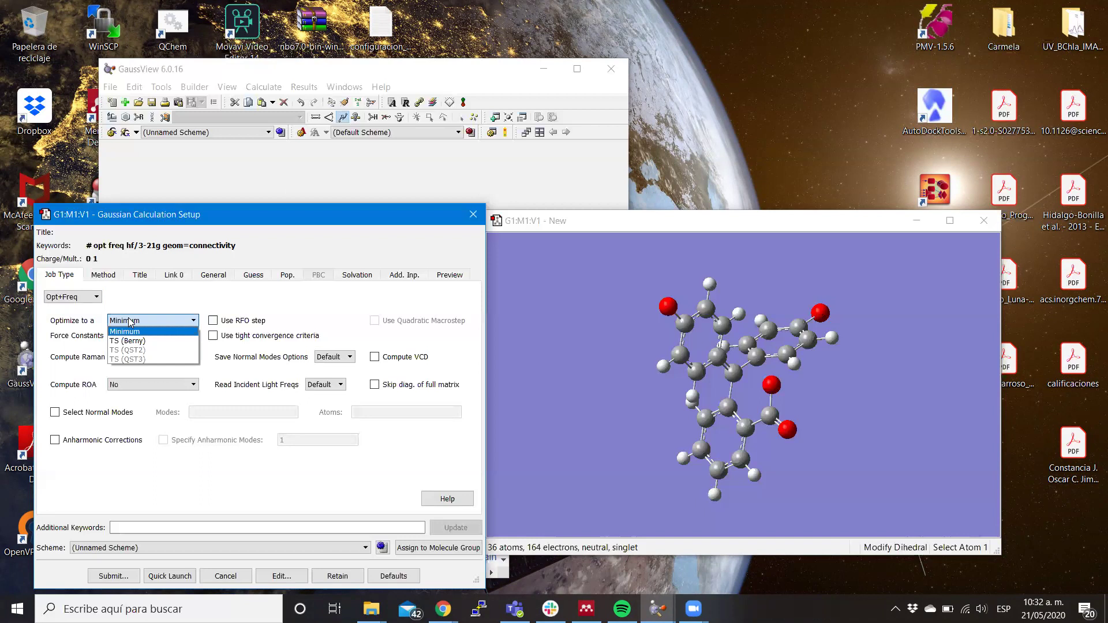
click(129, 322)
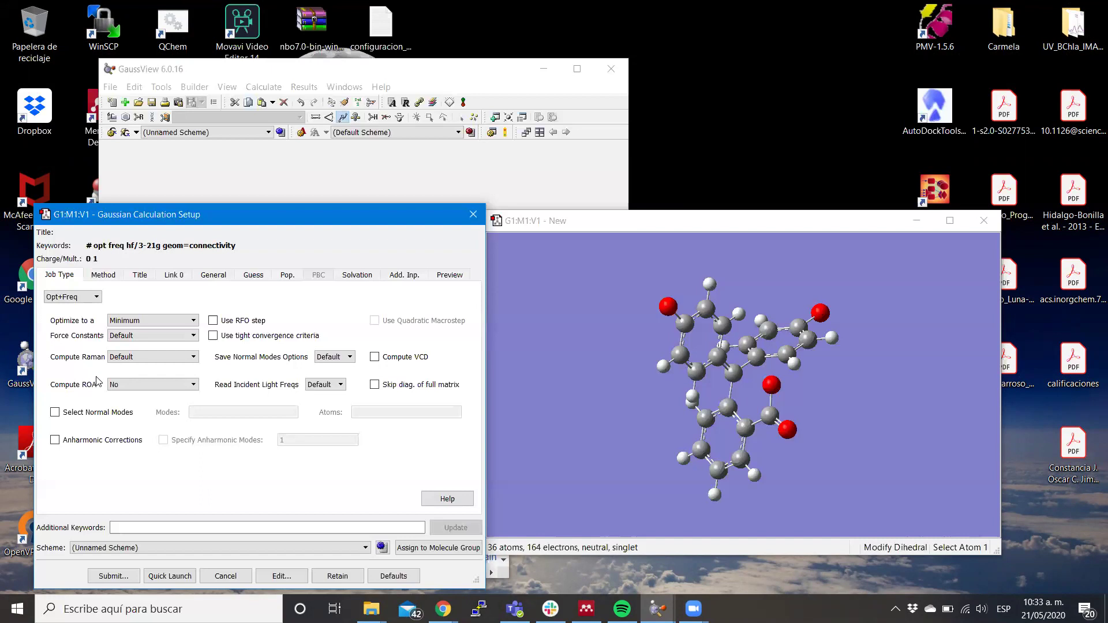
click(131, 357)
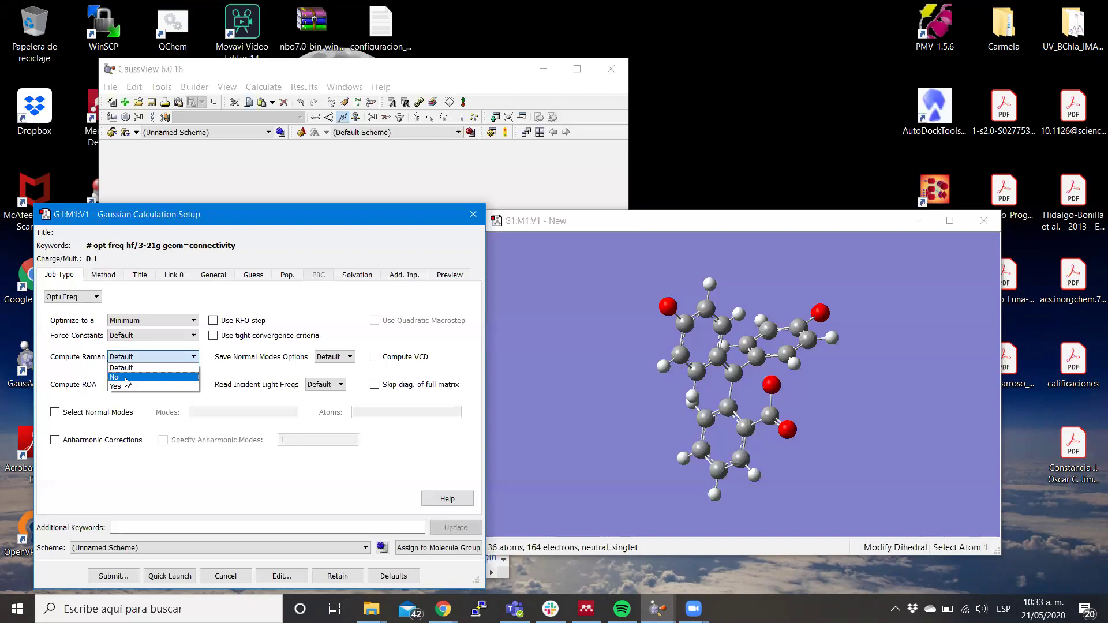
click(125, 378)
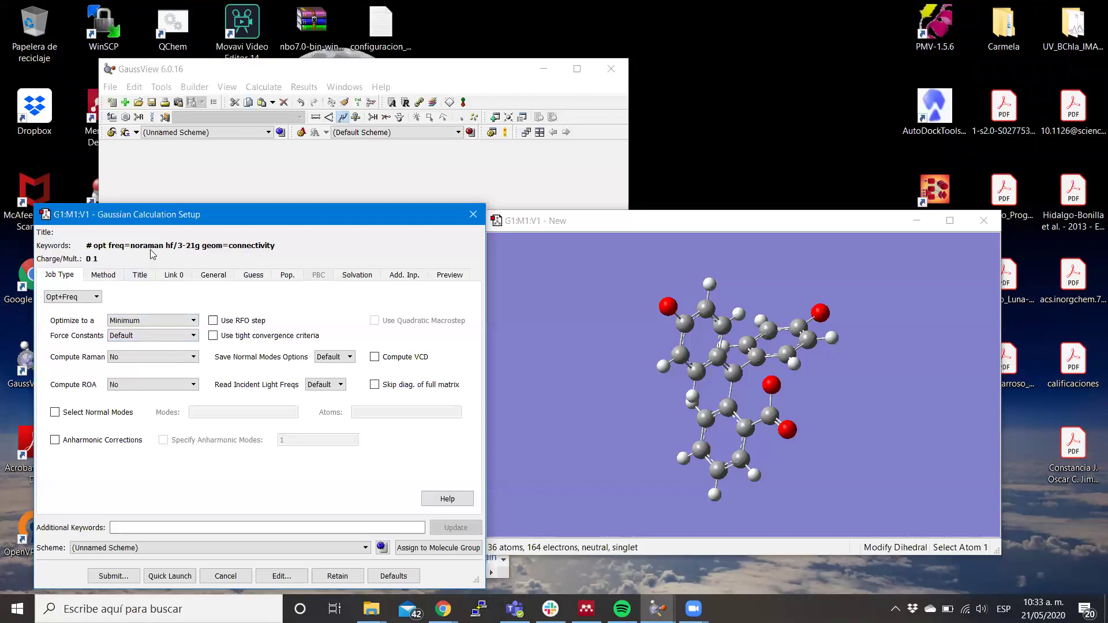
click(149, 356)
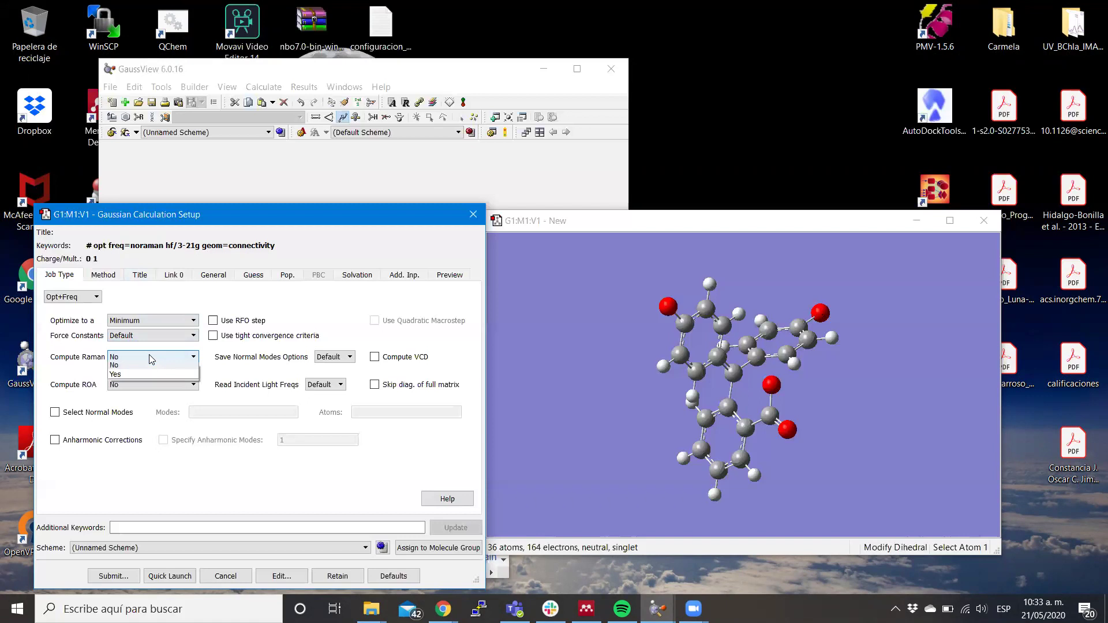
click(149, 387)
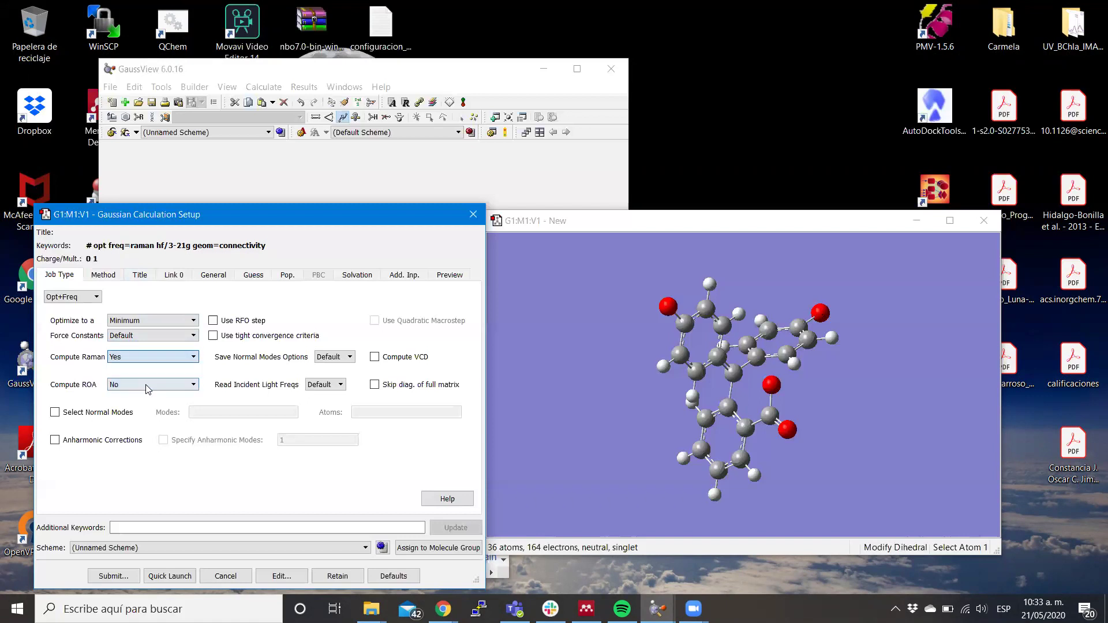
click(156, 357)
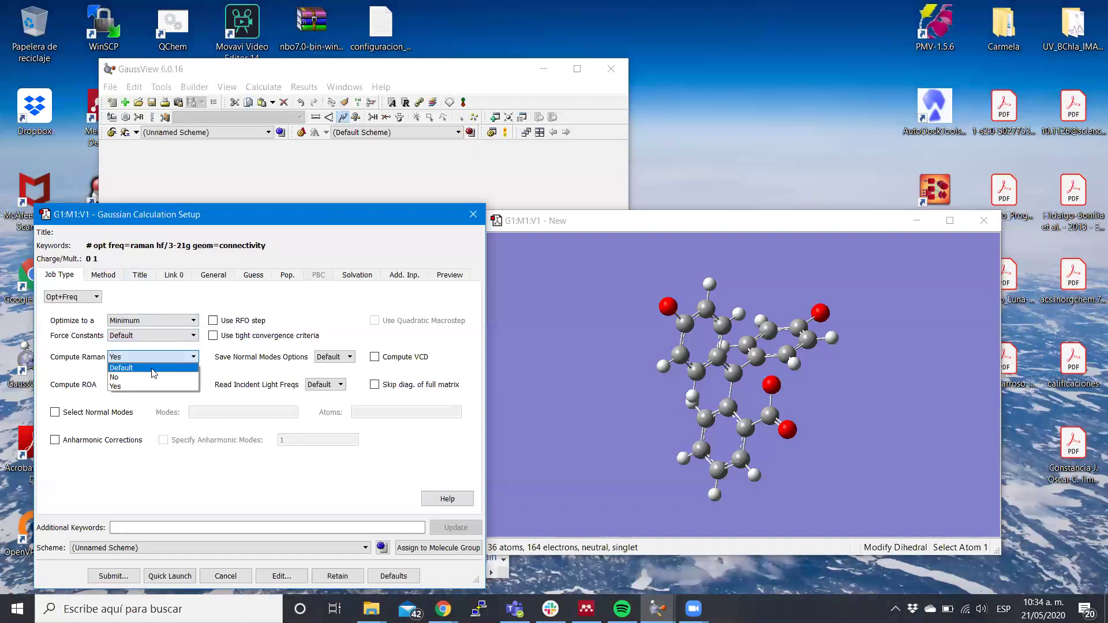
click(154, 368)
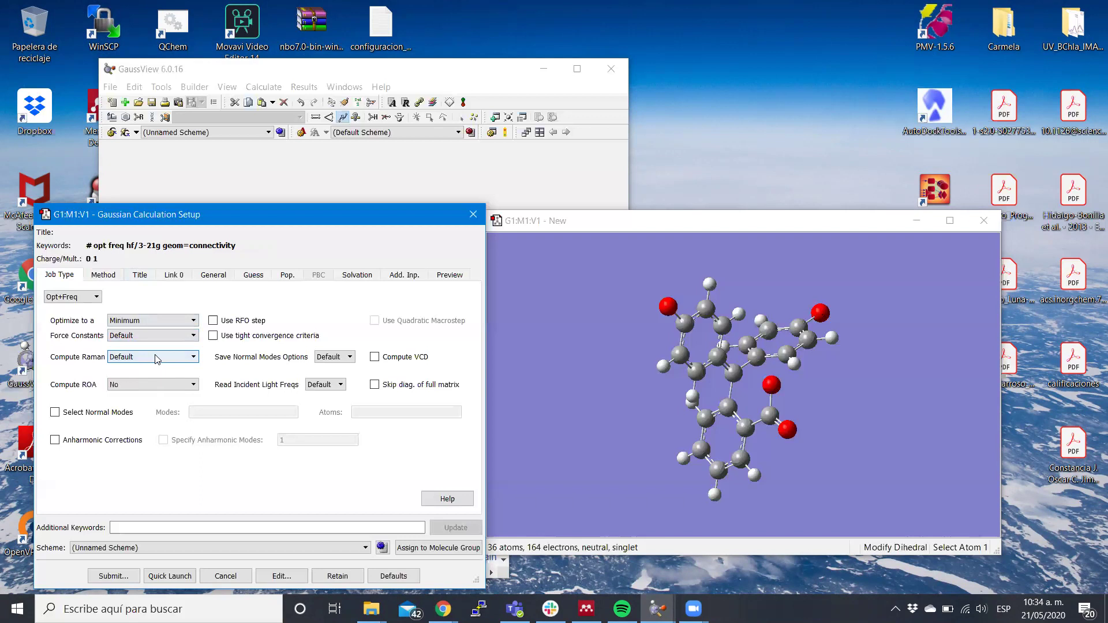
click(156, 357)
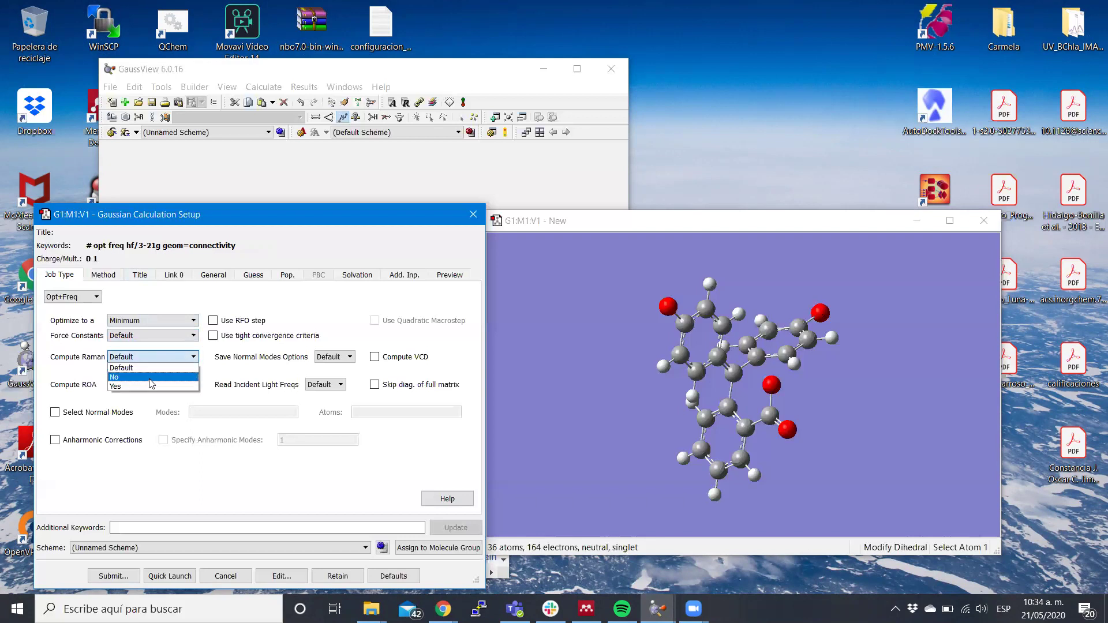
click(150, 378)
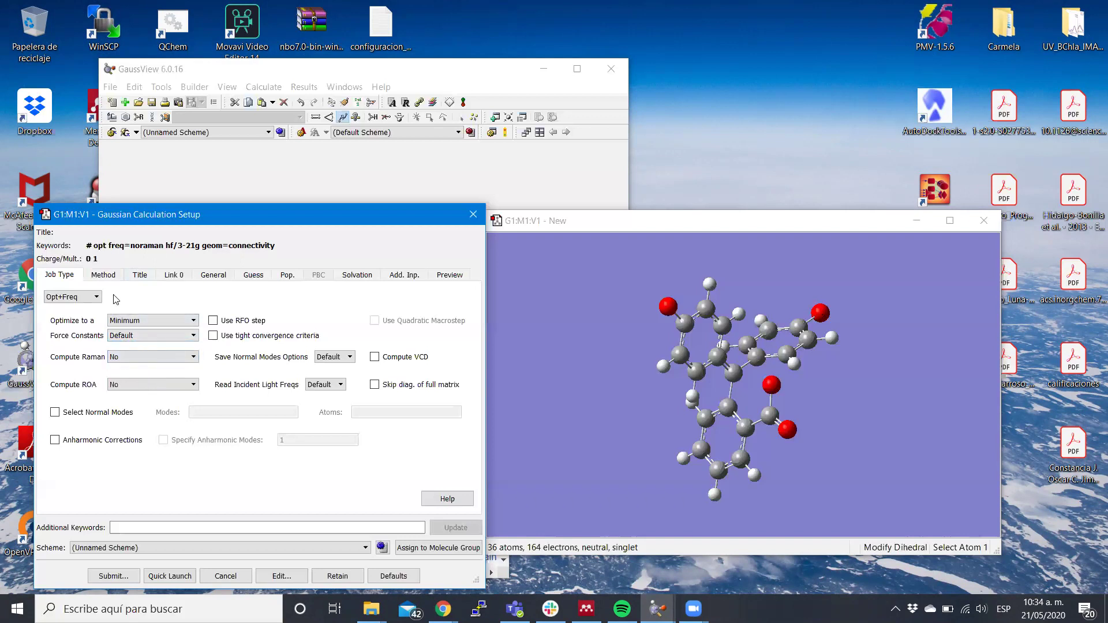
click(106, 280)
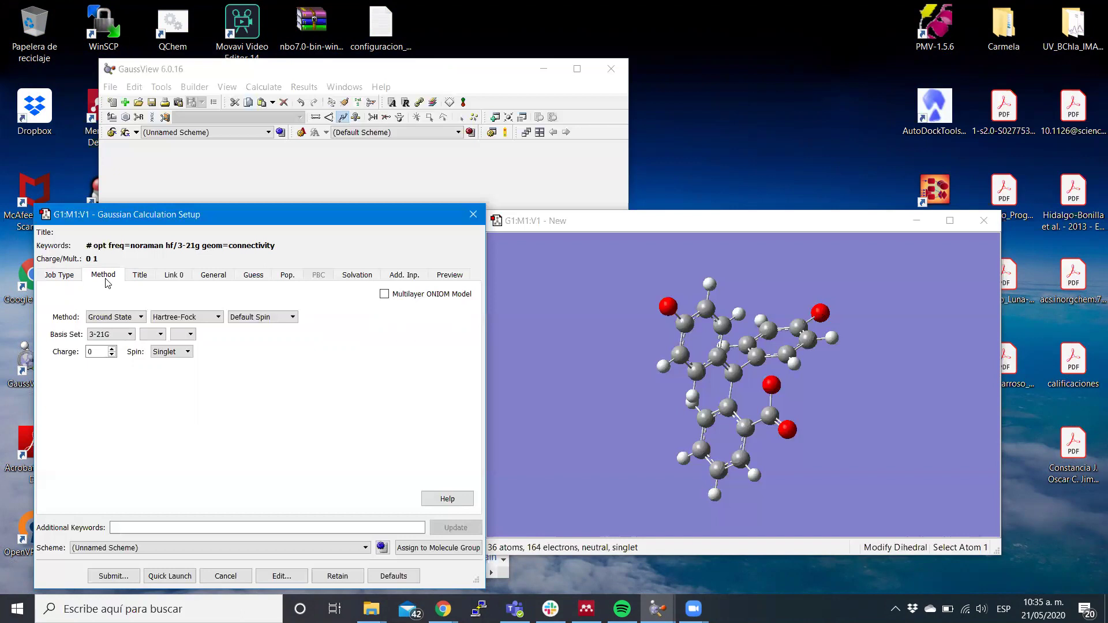
Replace Hartree-Fock with DFT on the Method tab, giving B3LYP by default.
click(141, 317)
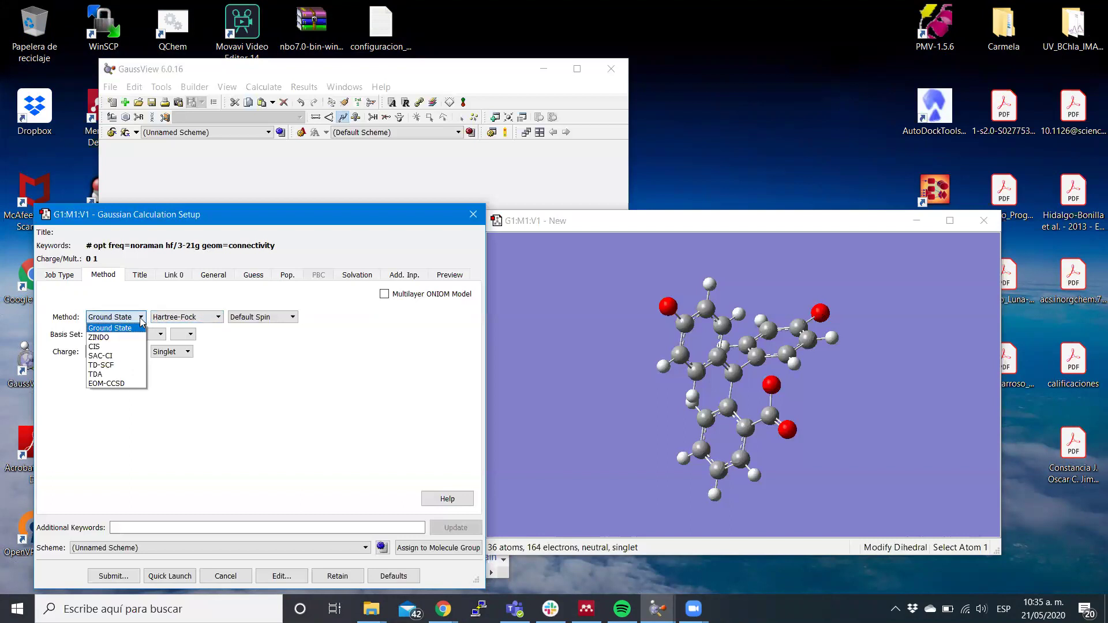
click(141, 319)
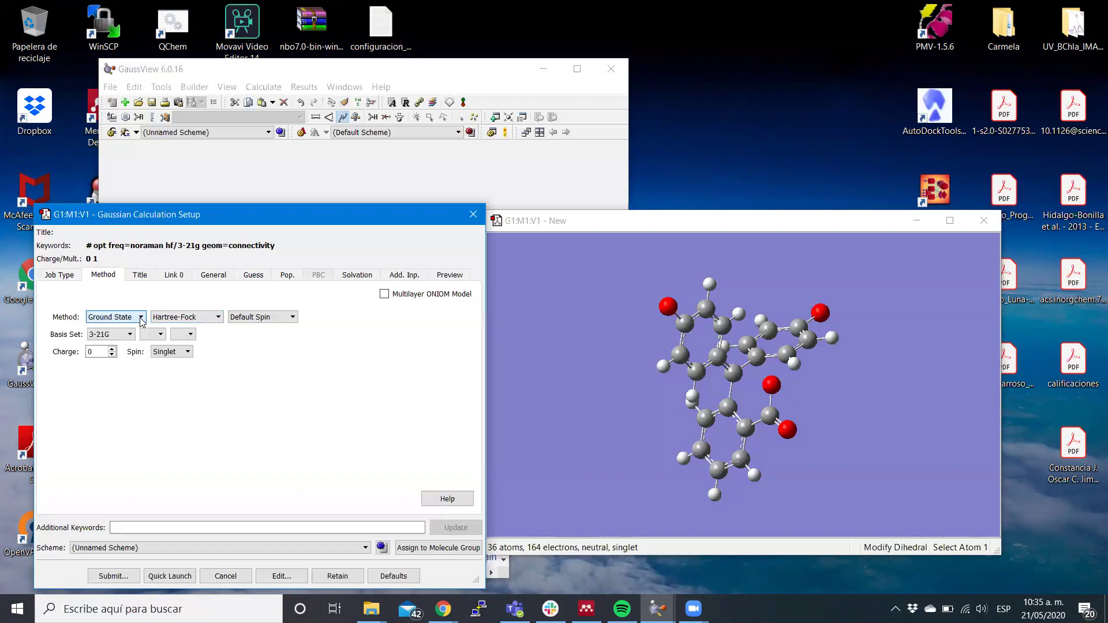
click(218, 317)
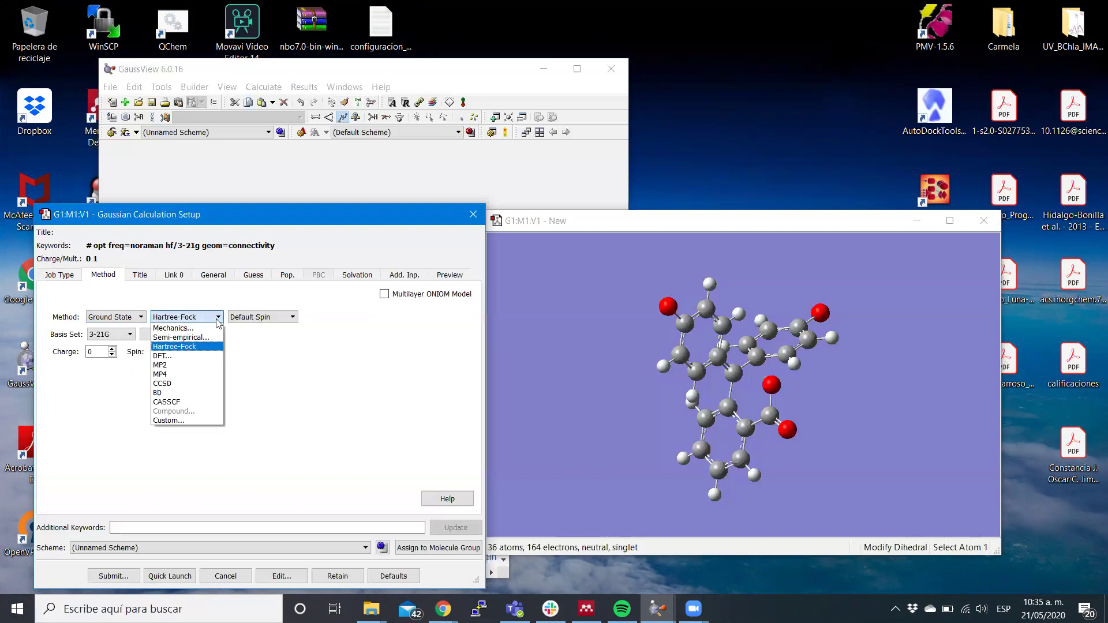
click(168, 357)
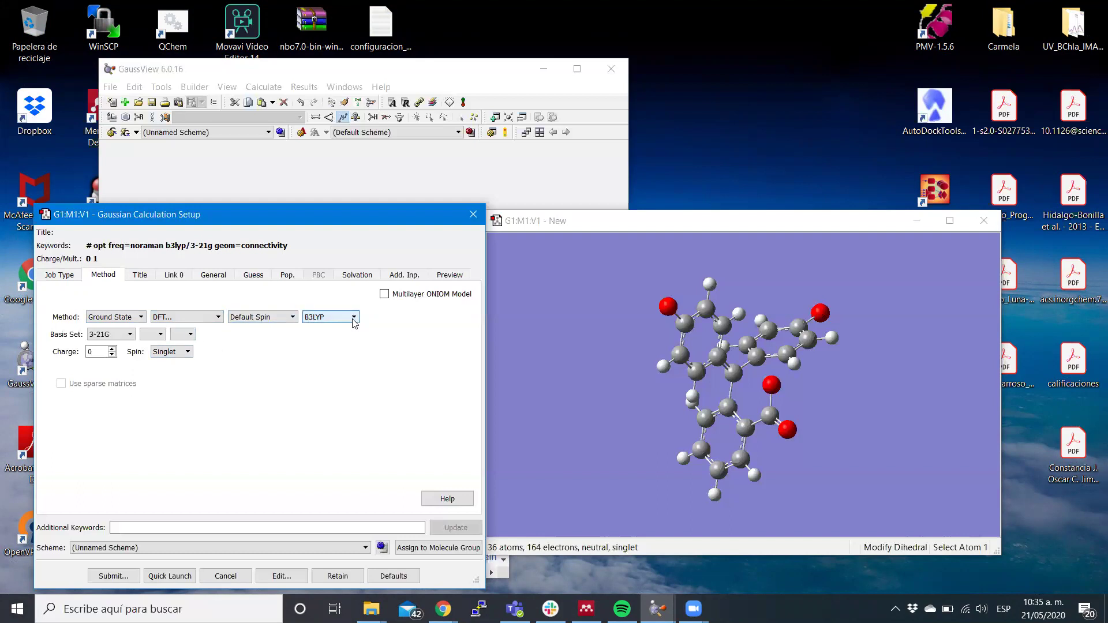
click(353, 317)
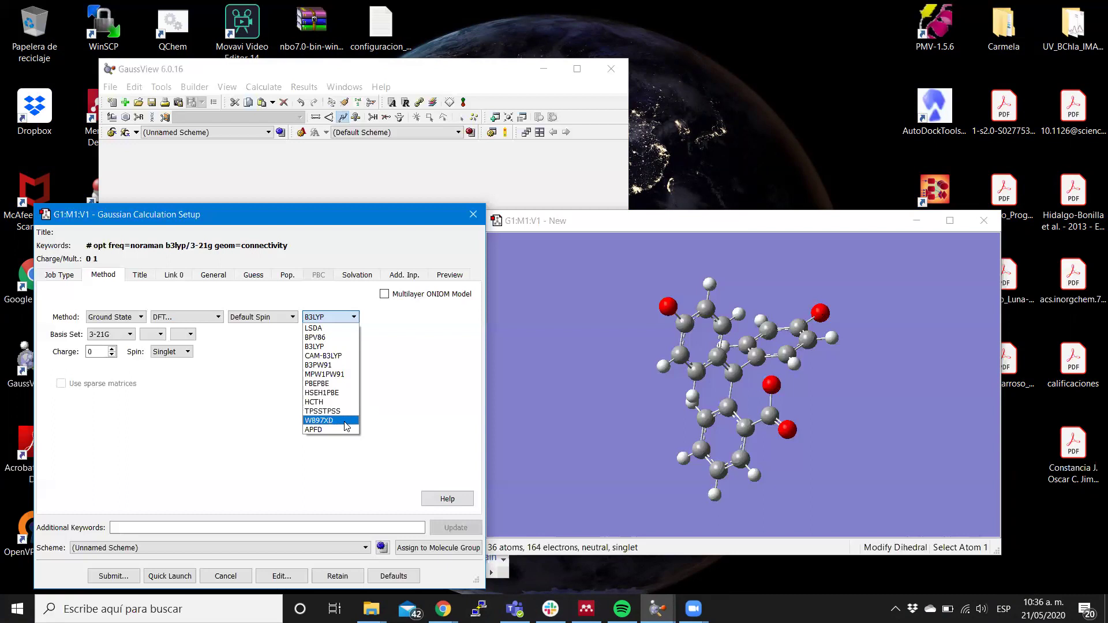
Select the WB97XD functional so the route reads # opt freq=noraman wb97xd/3-21g.
click(346, 426)
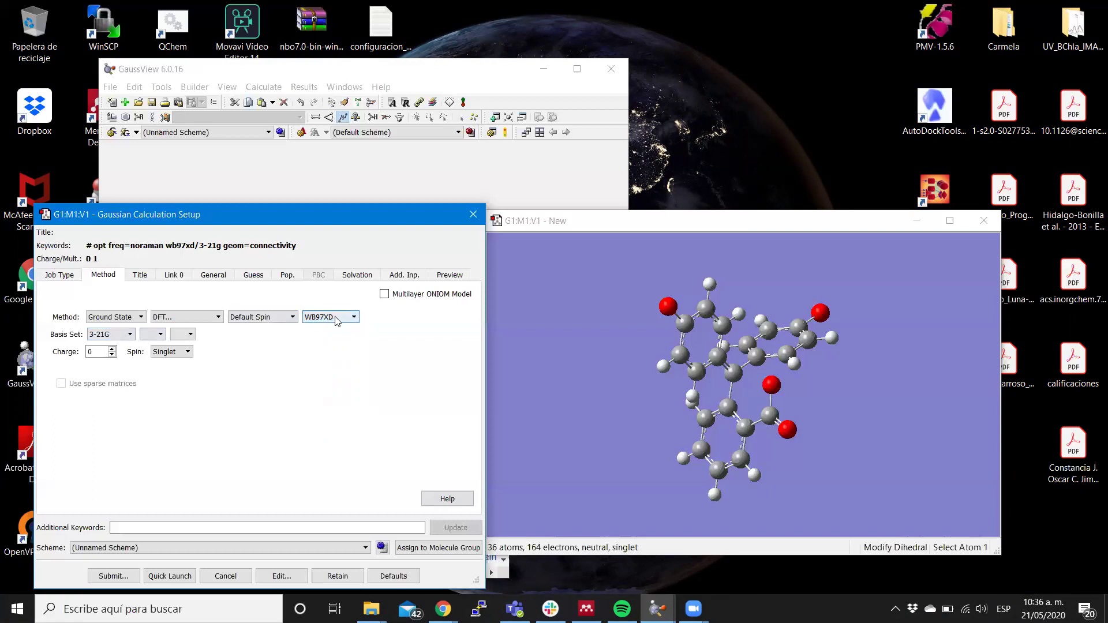
click(130, 335)
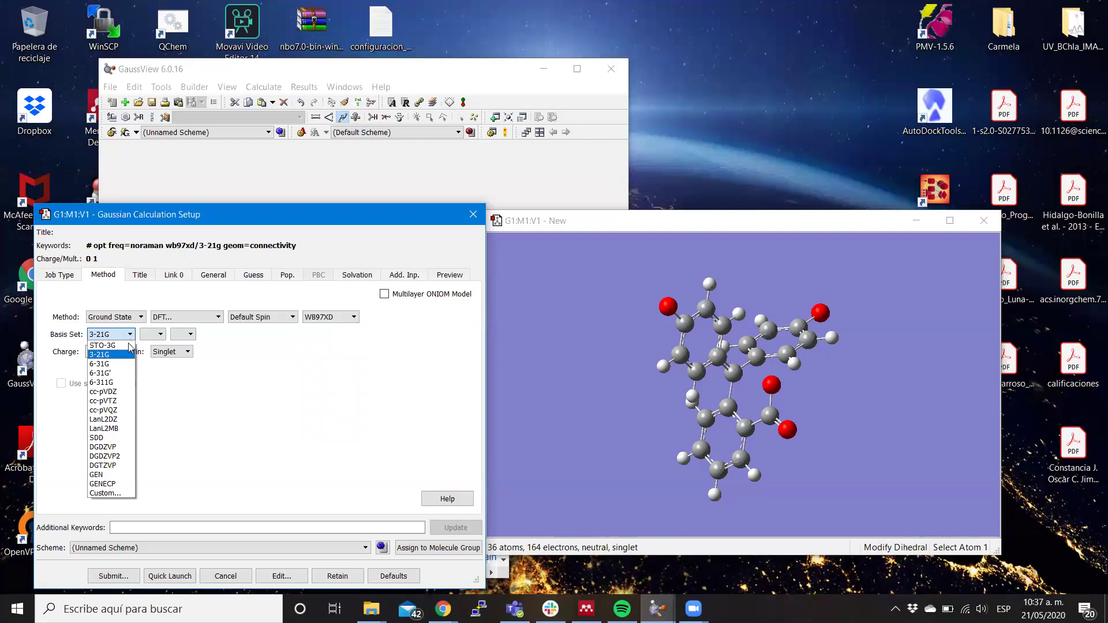
Choose the 6-31G basis with d heavy-atom and p hydrogen polarization functions.
click(110, 365)
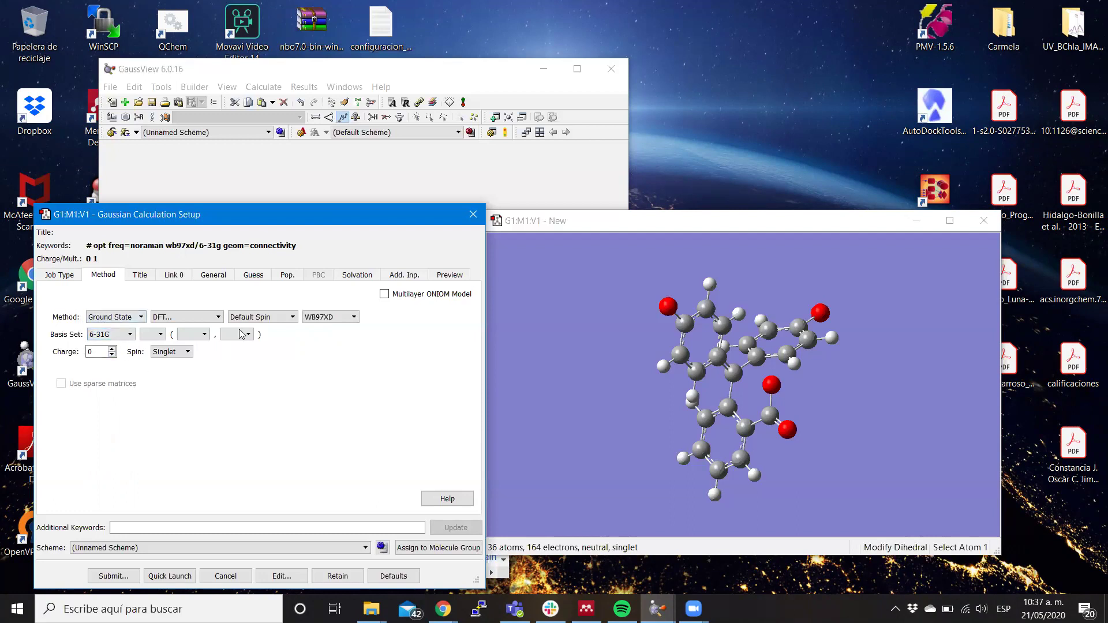
click(205, 335)
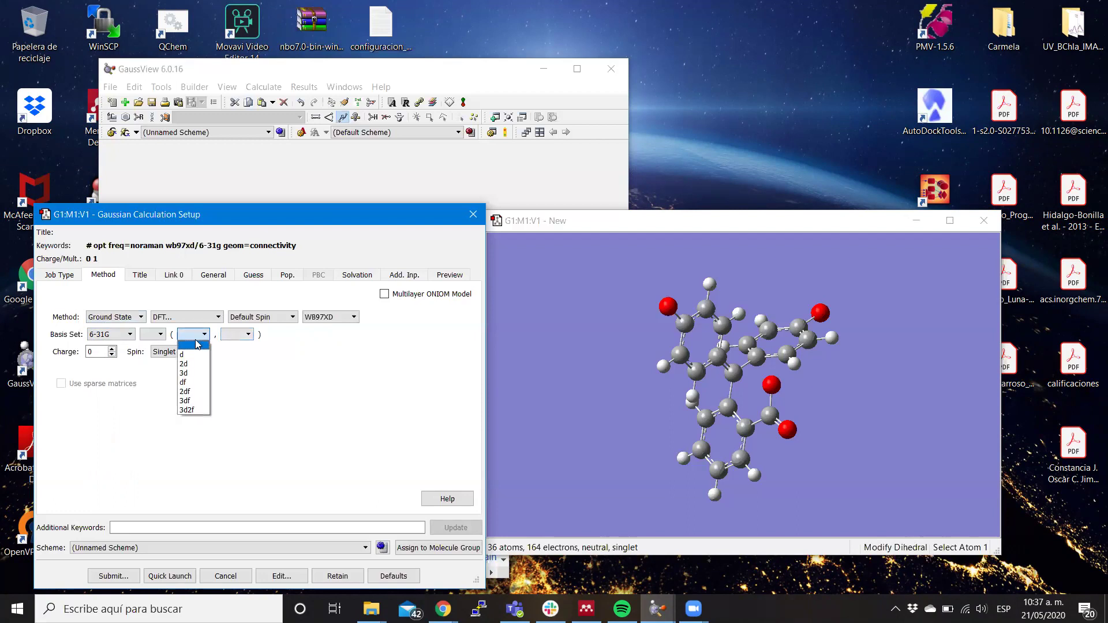
click(192, 356)
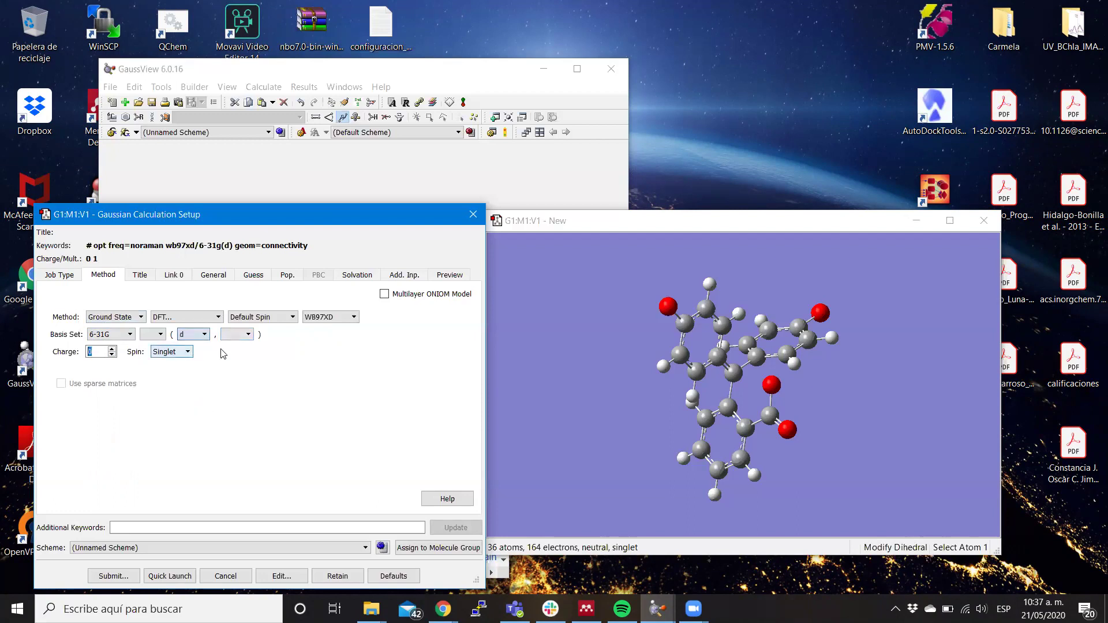
click(249, 336)
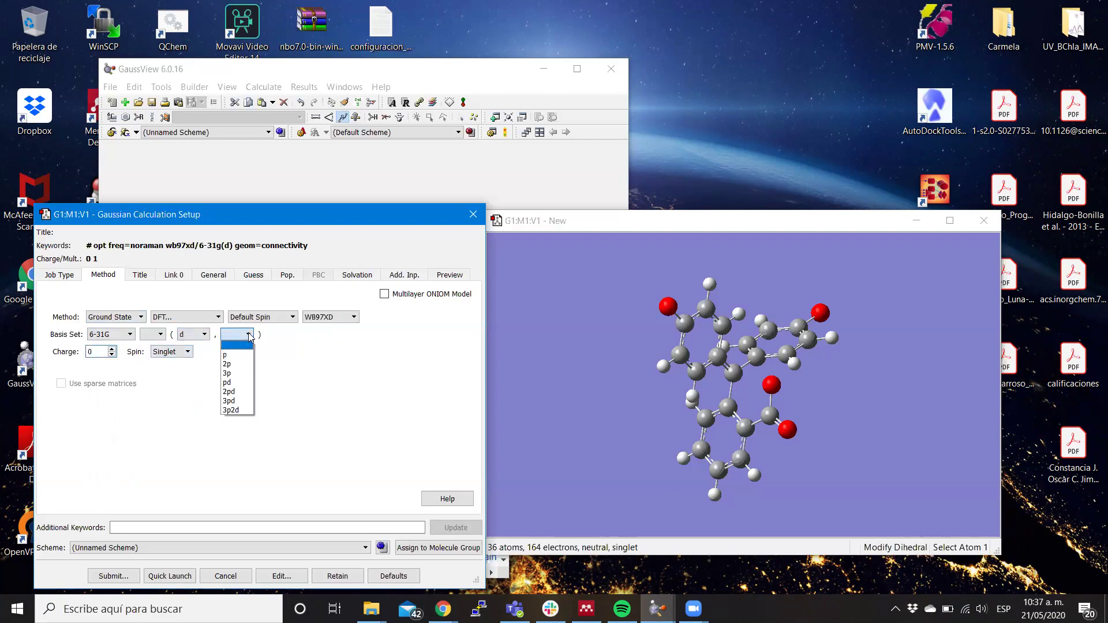
click(230, 356)
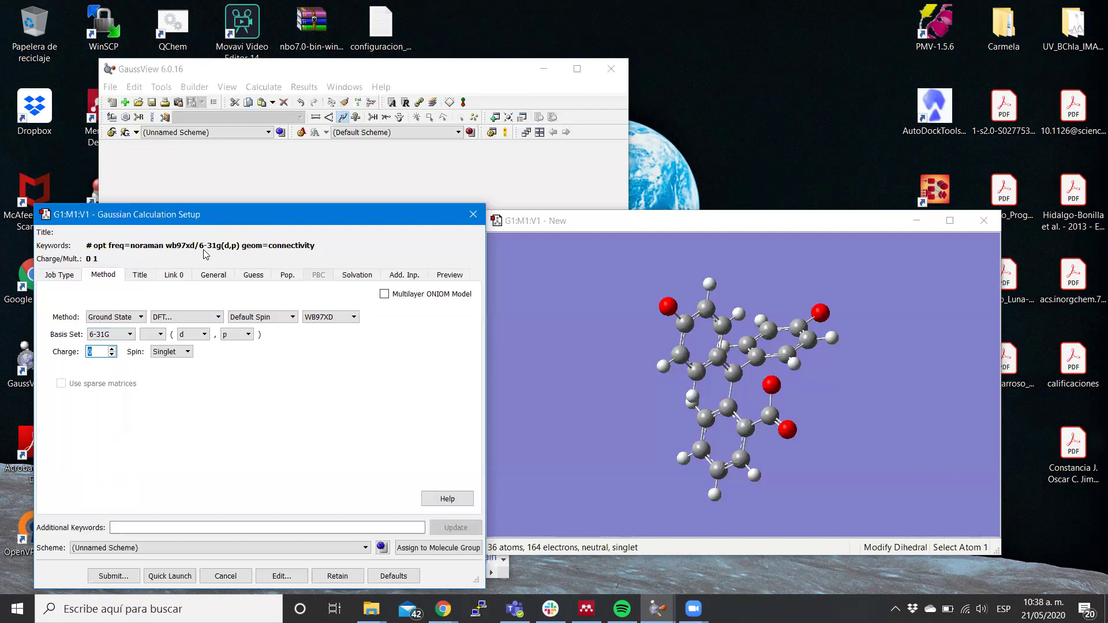
click(409, 161)
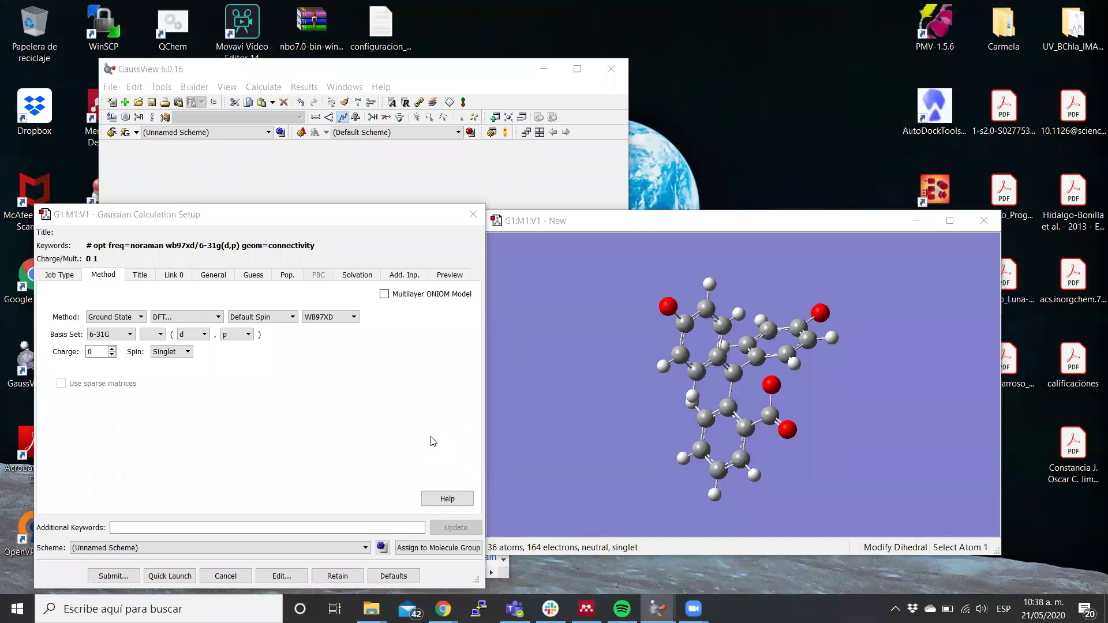
Lower the charge from 0 to -2 with spin kept Singlet, giving Charge/Mult. -2 1.
click(112, 355)
click(113, 356)
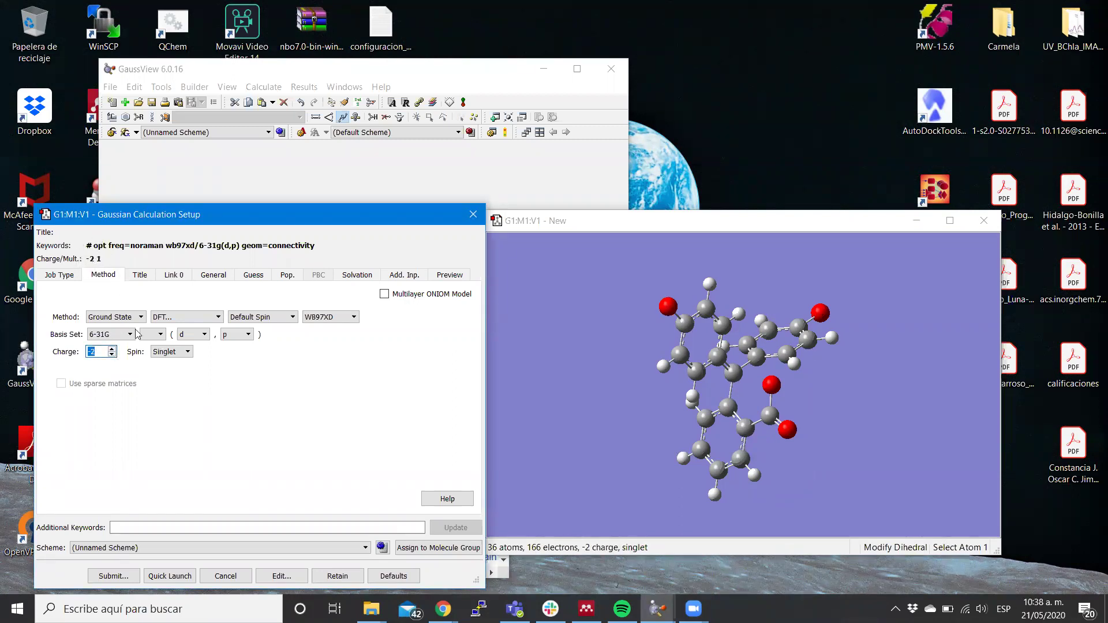
click(486, 157)
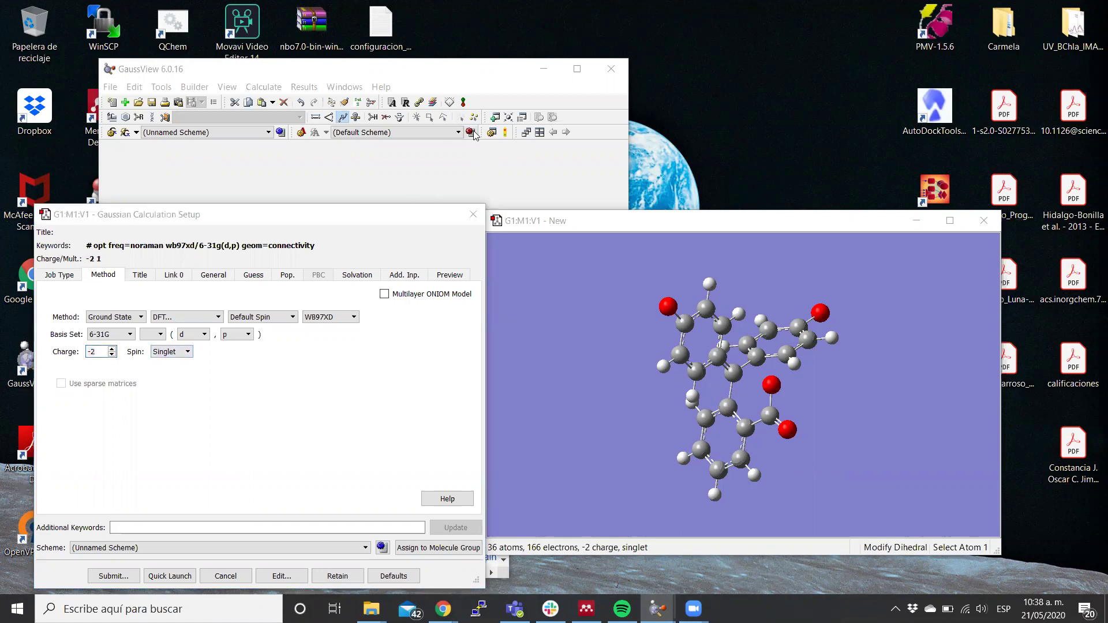
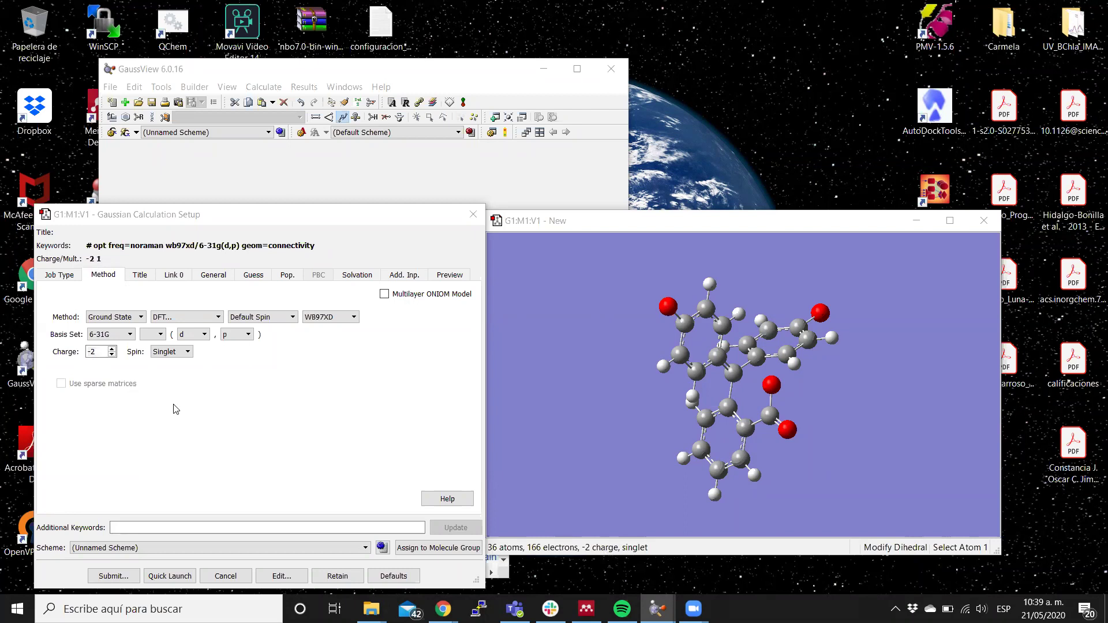
Switch the Gaussian Calculation Setup to its Title tab.
click(136, 281)
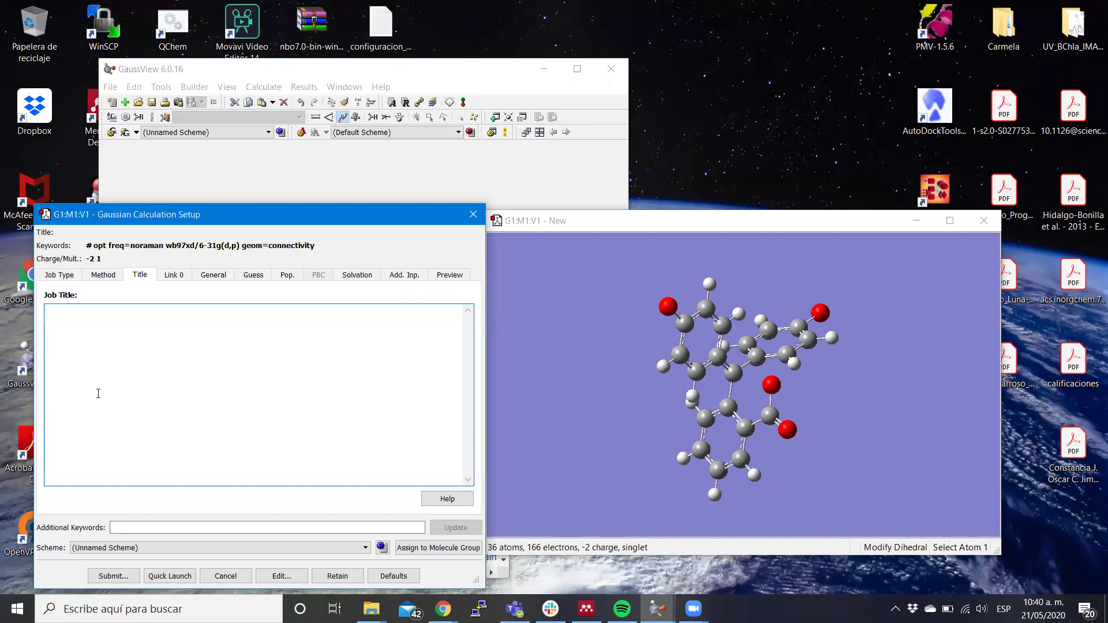
Enter 'fenolftaleina pH basico - opt y freqs' as the job title.
click(99, 393)
text(fel)
key(BackSpace)
text(nolftaleina )
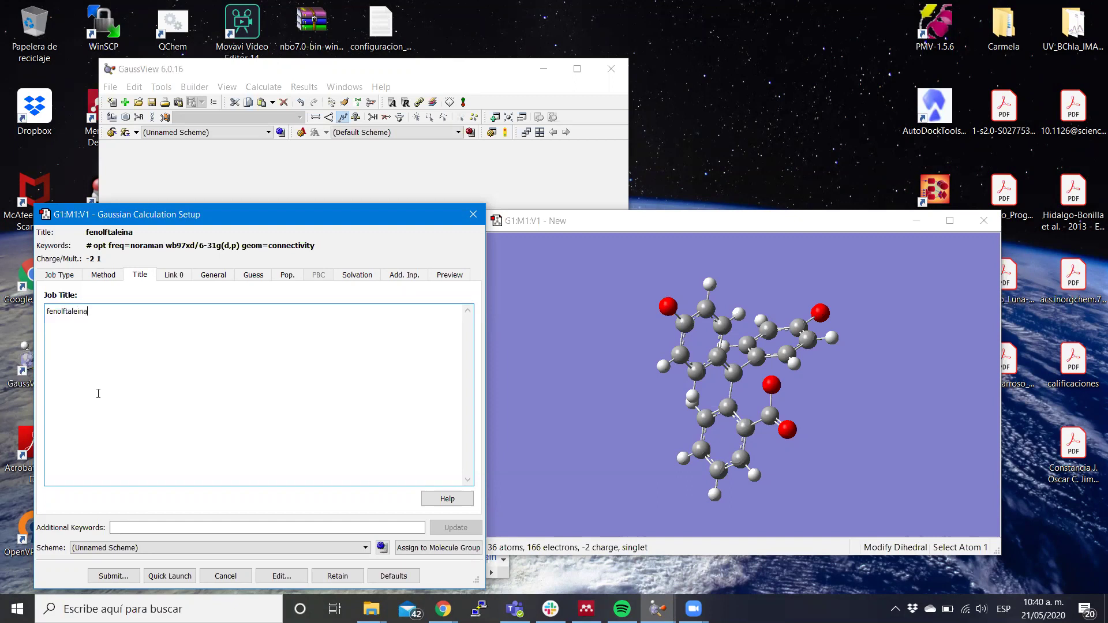
text(pH basico)
text(- opt y freqs)
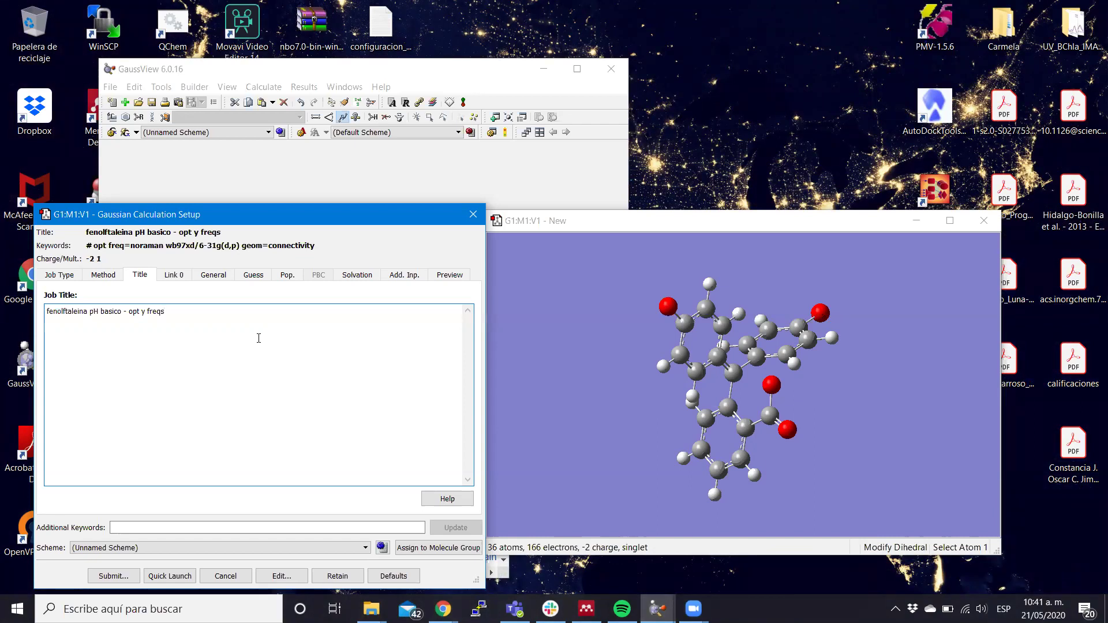
On the Link 0 tab, uncheck Full Path for the checkpoint file.
click(173, 275)
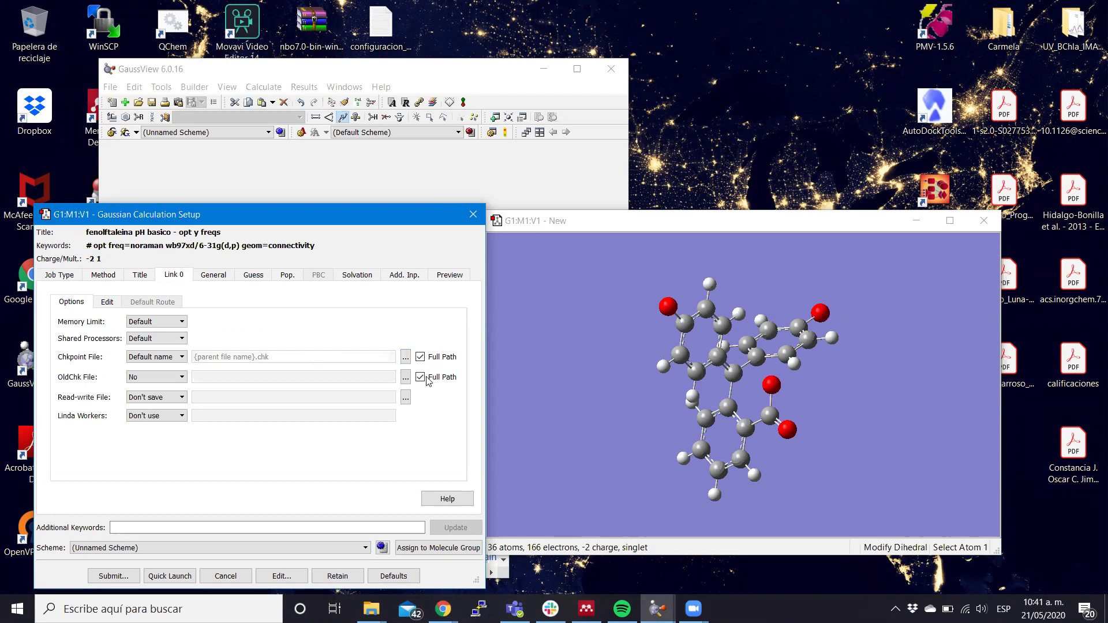
click(420, 357)
Review the General, Guess and Pop. option tabs.
click(214, 276)
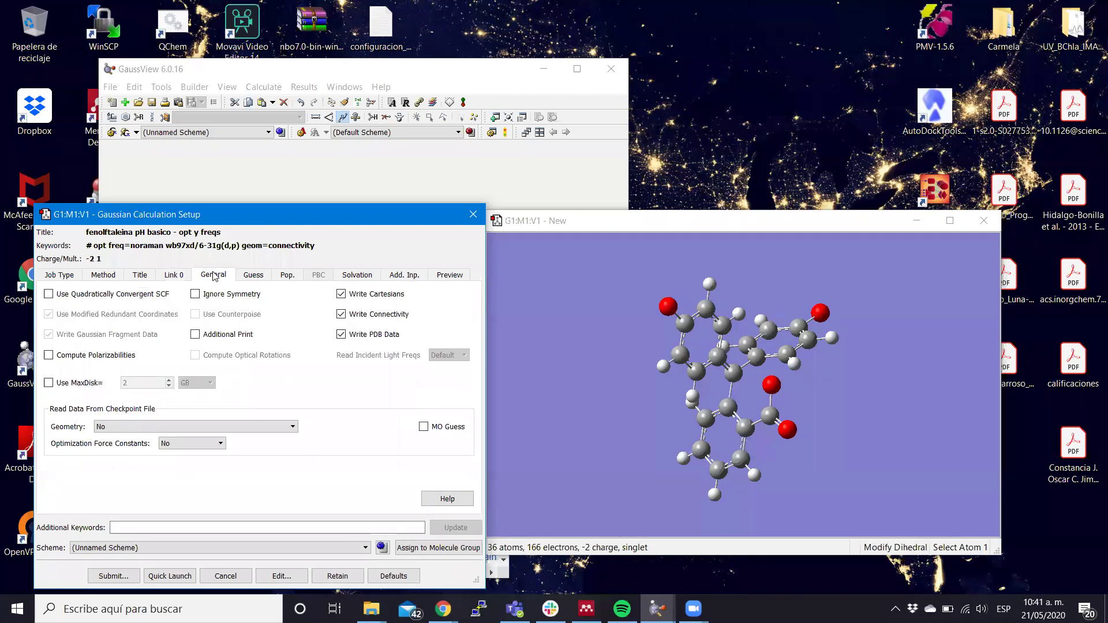
click(249, 278)
click(288, 280)
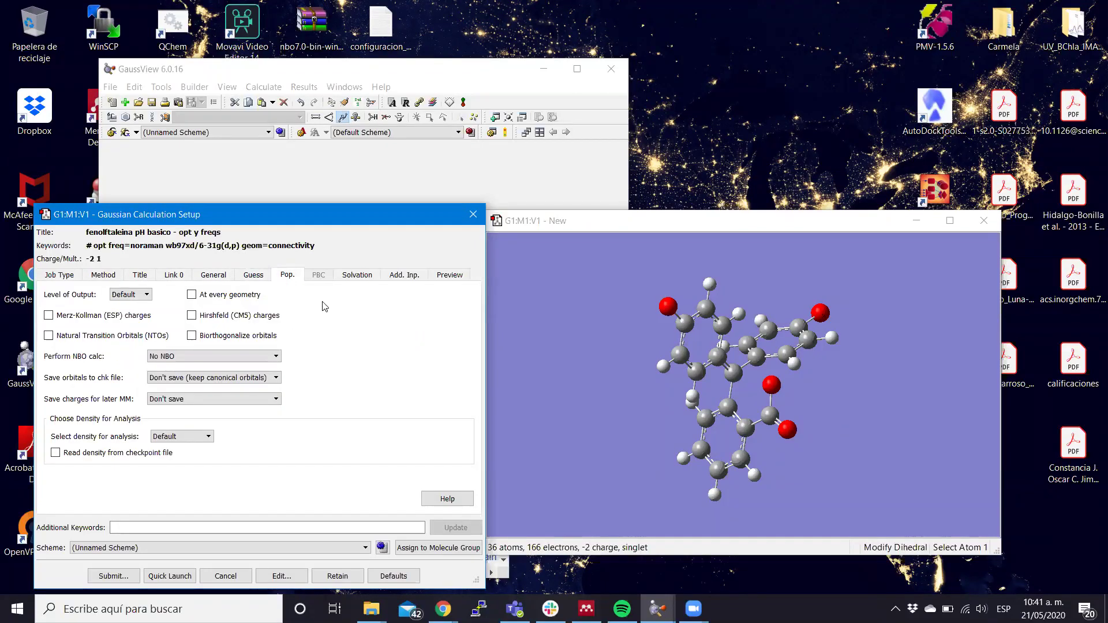
Set solvation to the CPCM model with Water as solvent, then submit.
click(352, 280)
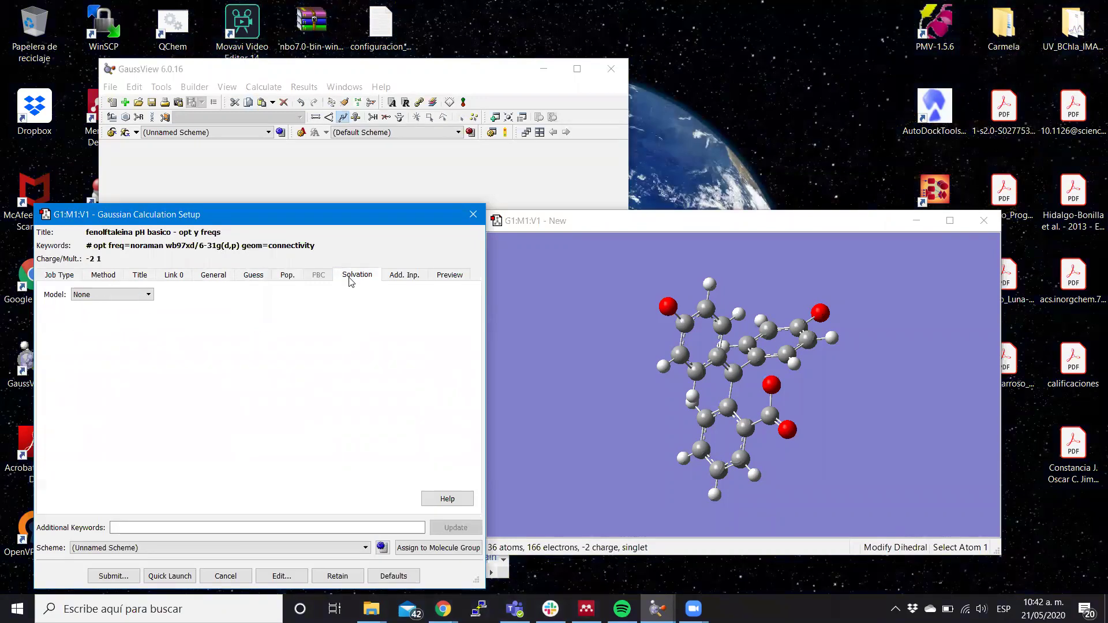
click(148, 294)
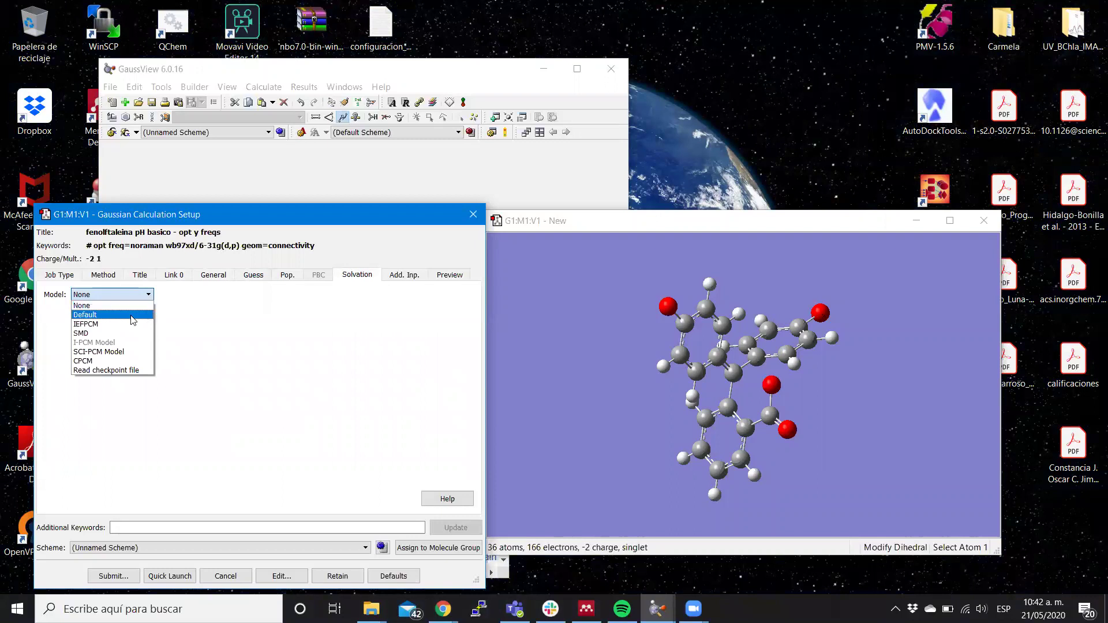
click(115, 361)
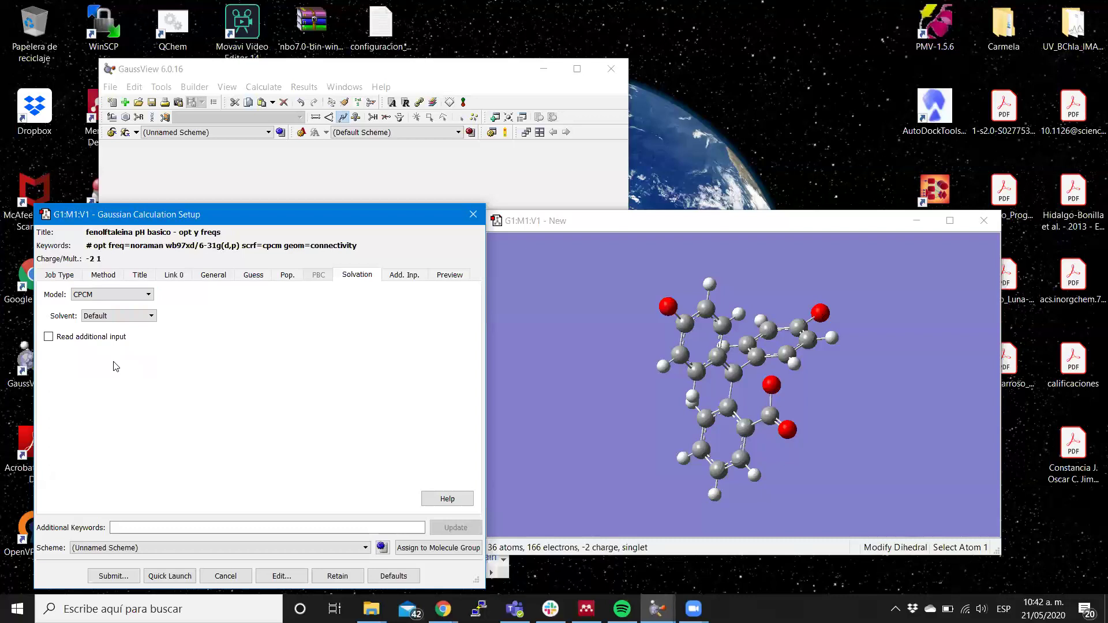
click(110, 317)
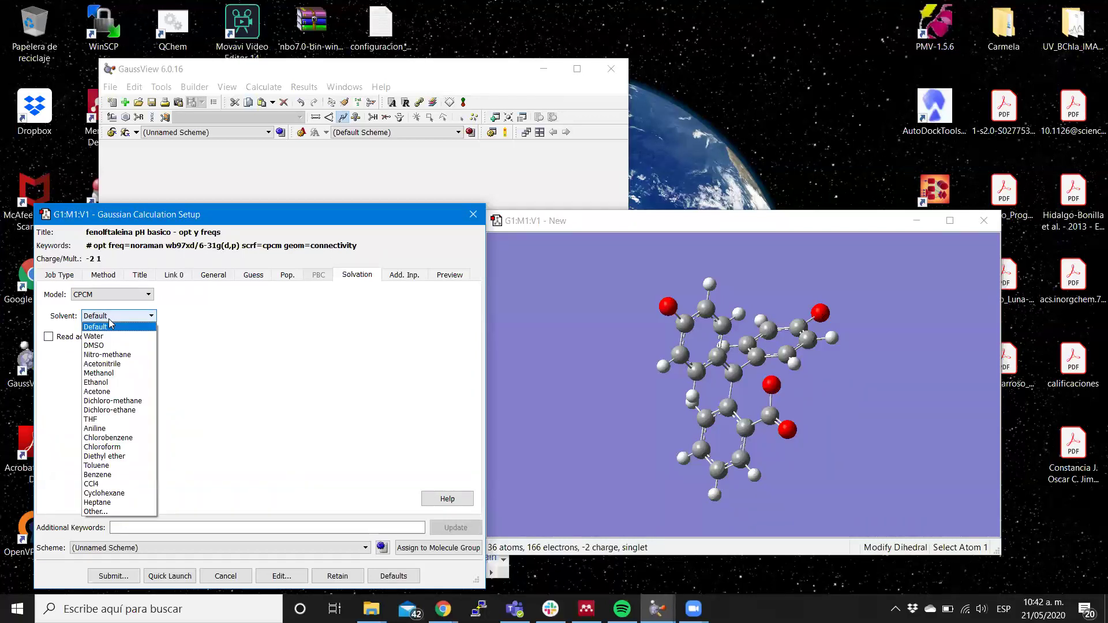
click(109, 337)
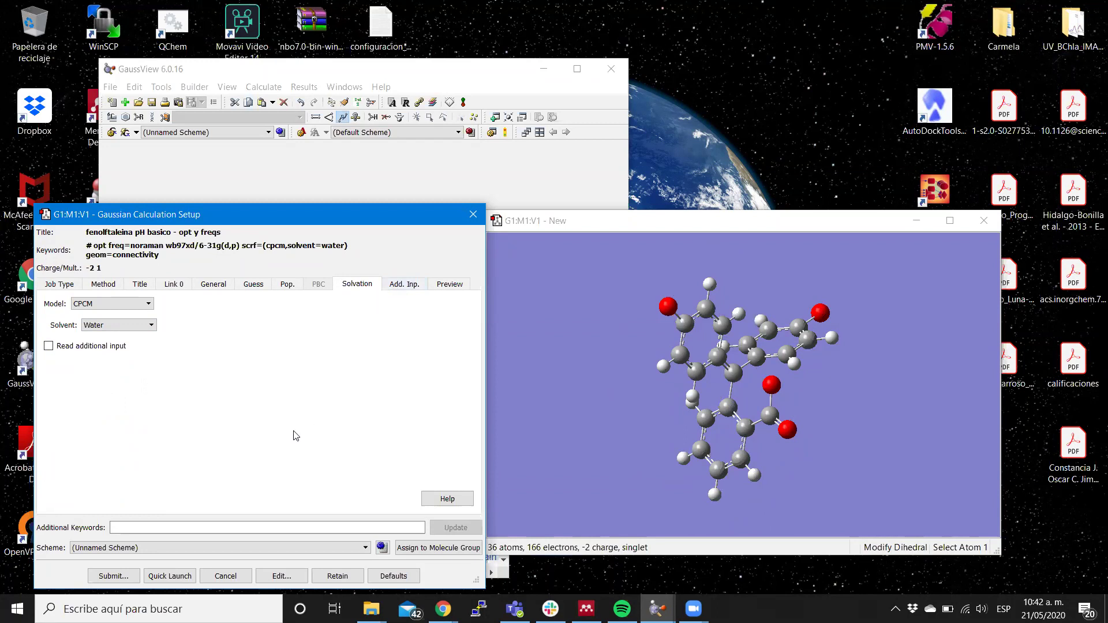
click(134, 580)
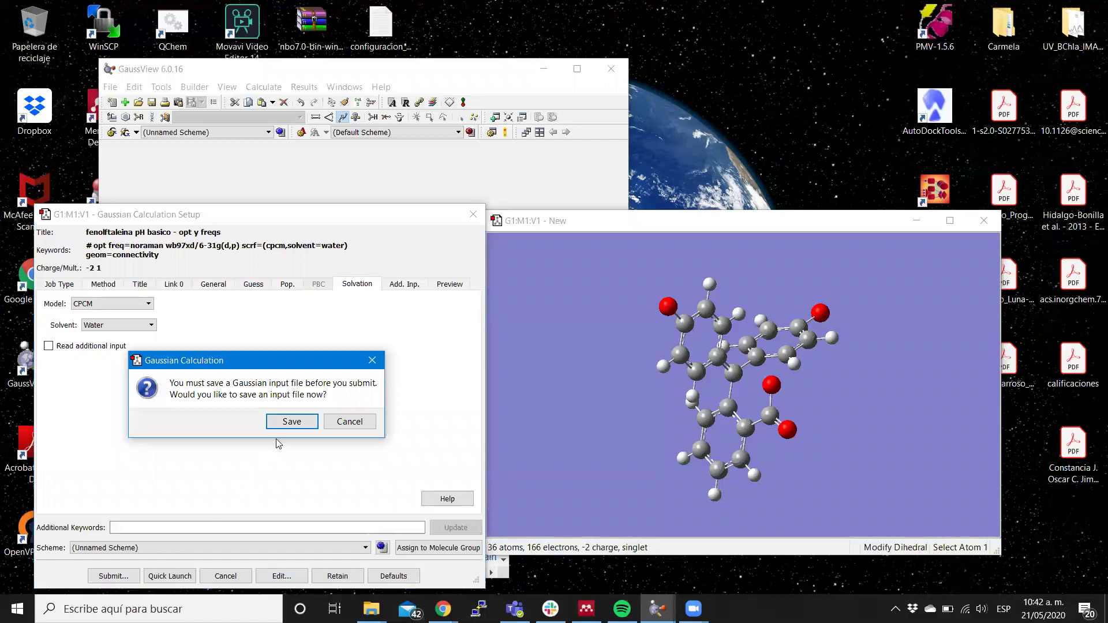
Agree to save the input file first and browse to the Dropbox folder.
click(299, 424)
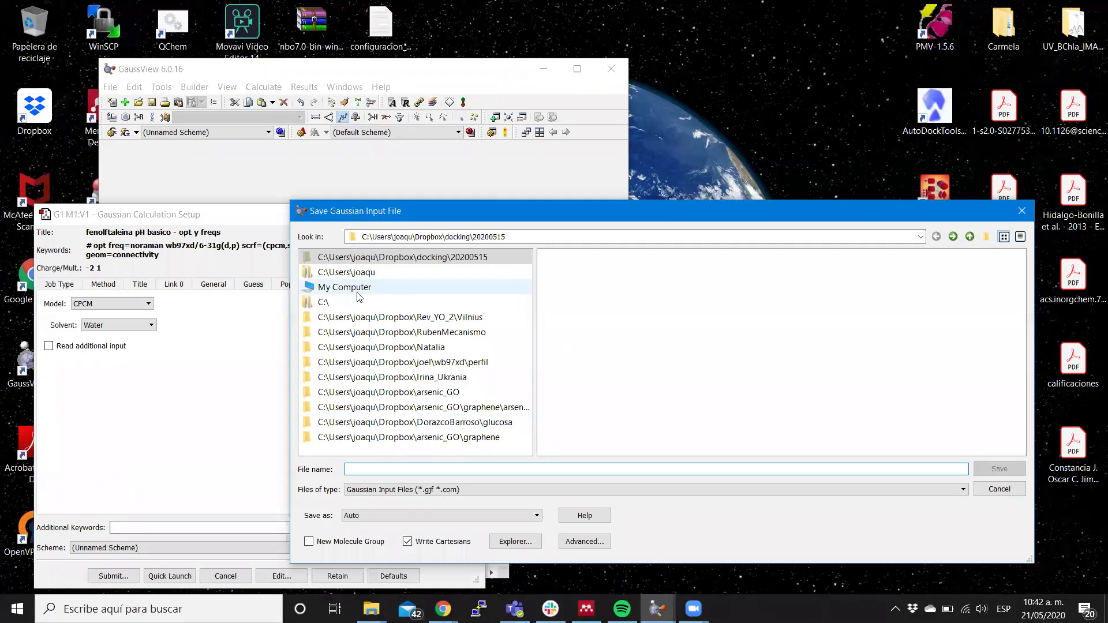
click(371, 285)
click(371, 287)
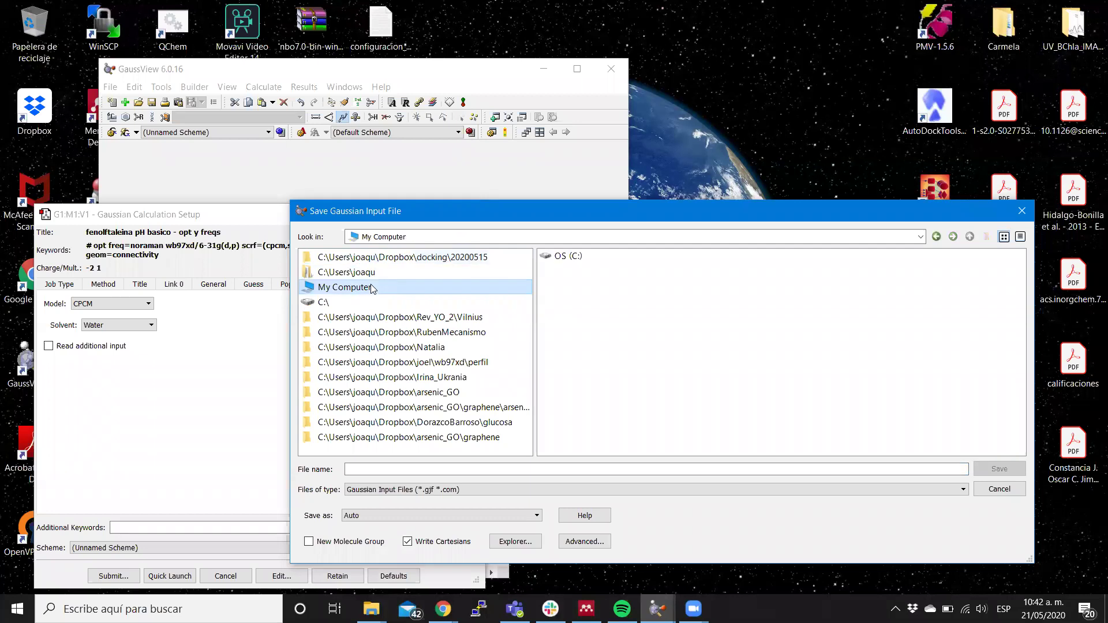
click(344, 301)
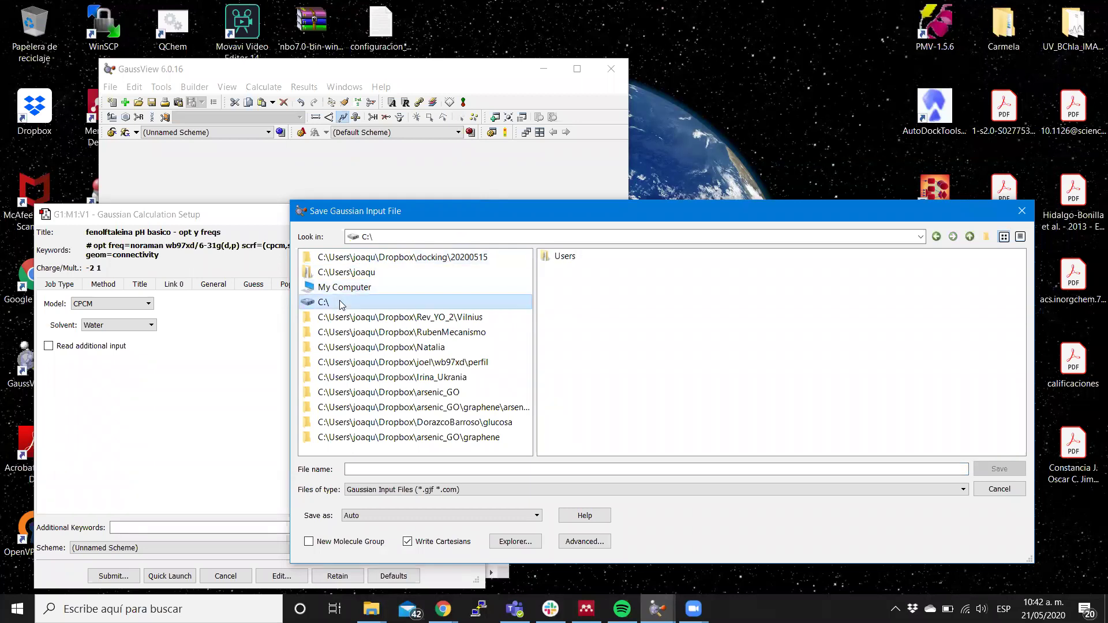
click(394, 318)
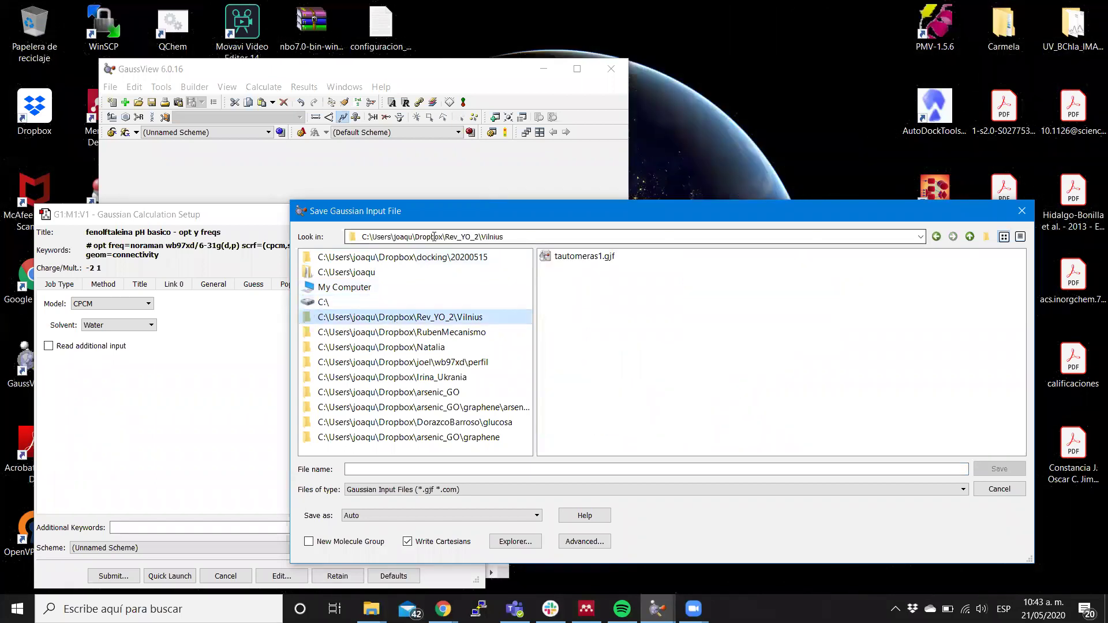
click(969, 236)
click(969, 237)
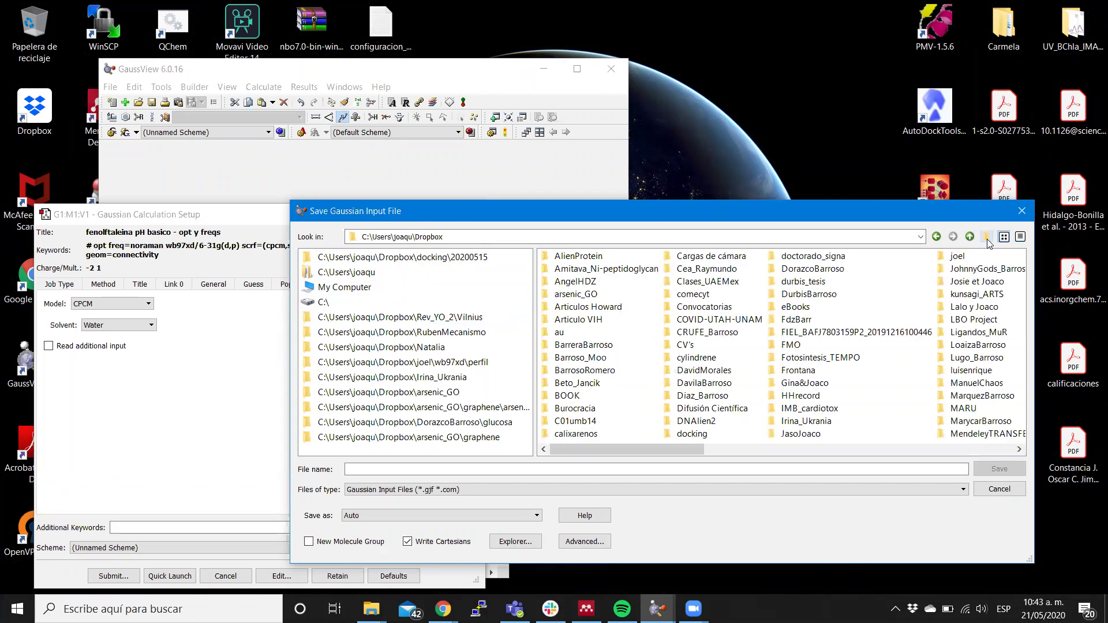
Create a GaussianTutorial folder in Dropbox and open it.
click(987, 237)
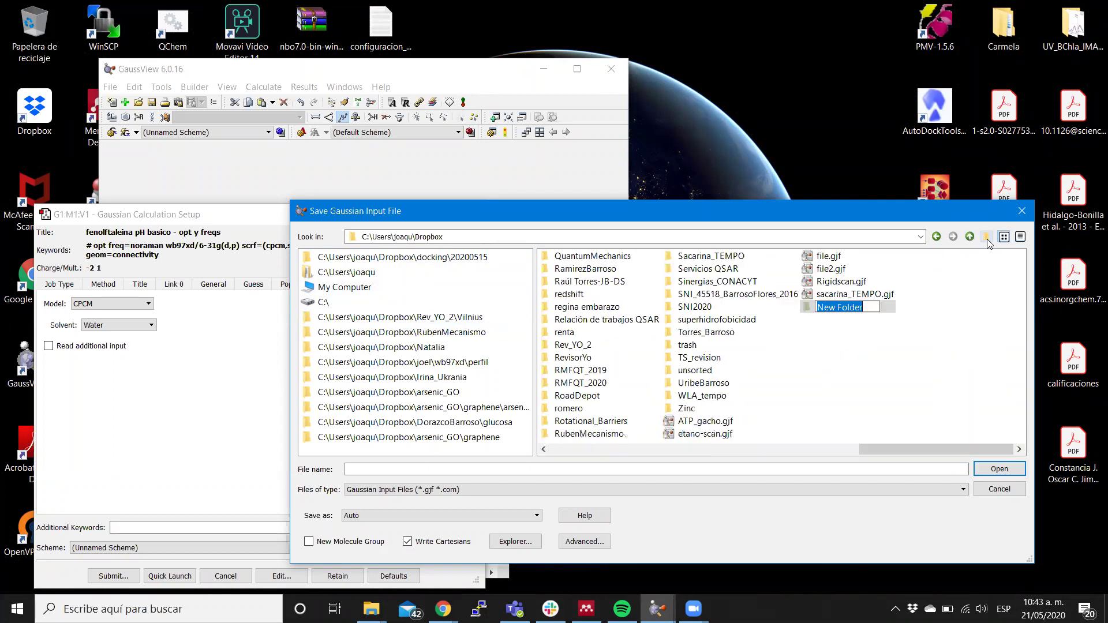
text(Gauss)
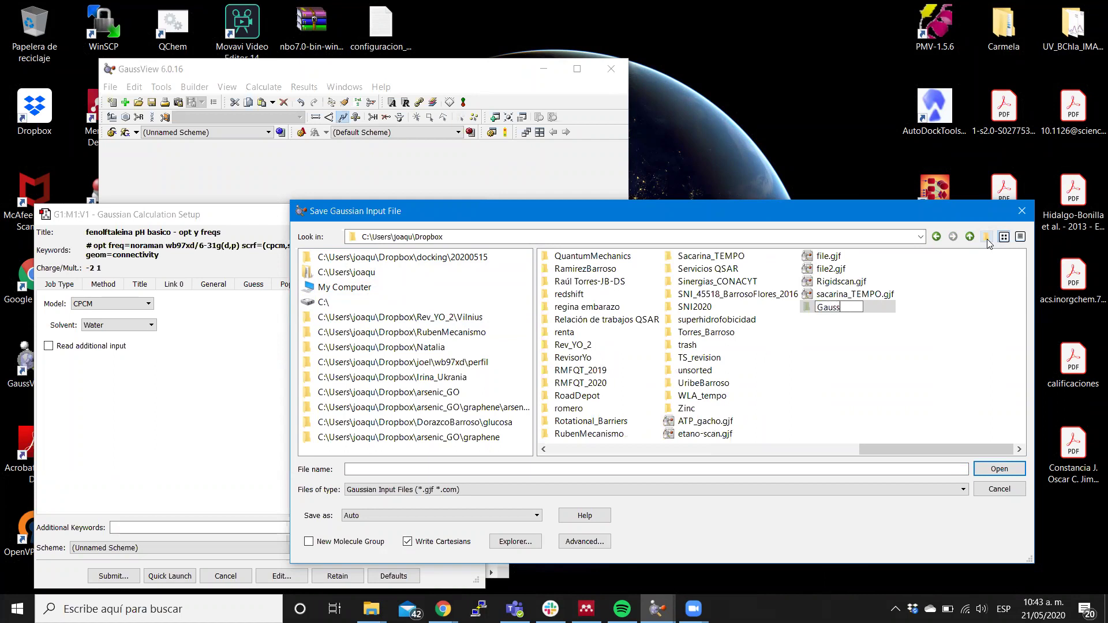
text(ianTutorial)
key(Return)
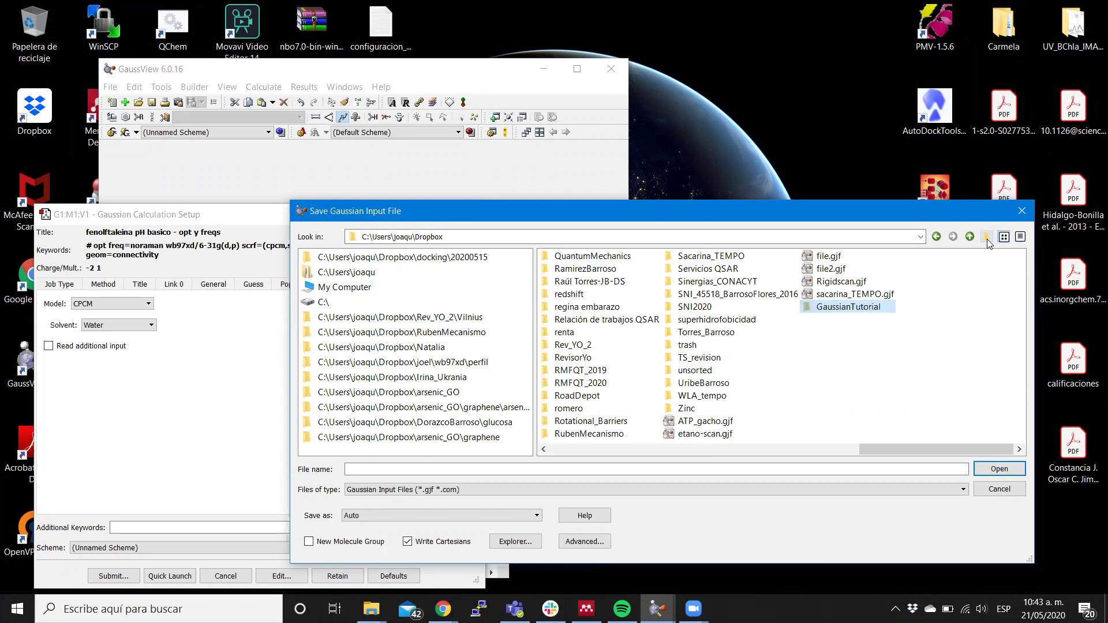
double_click(838, 312)
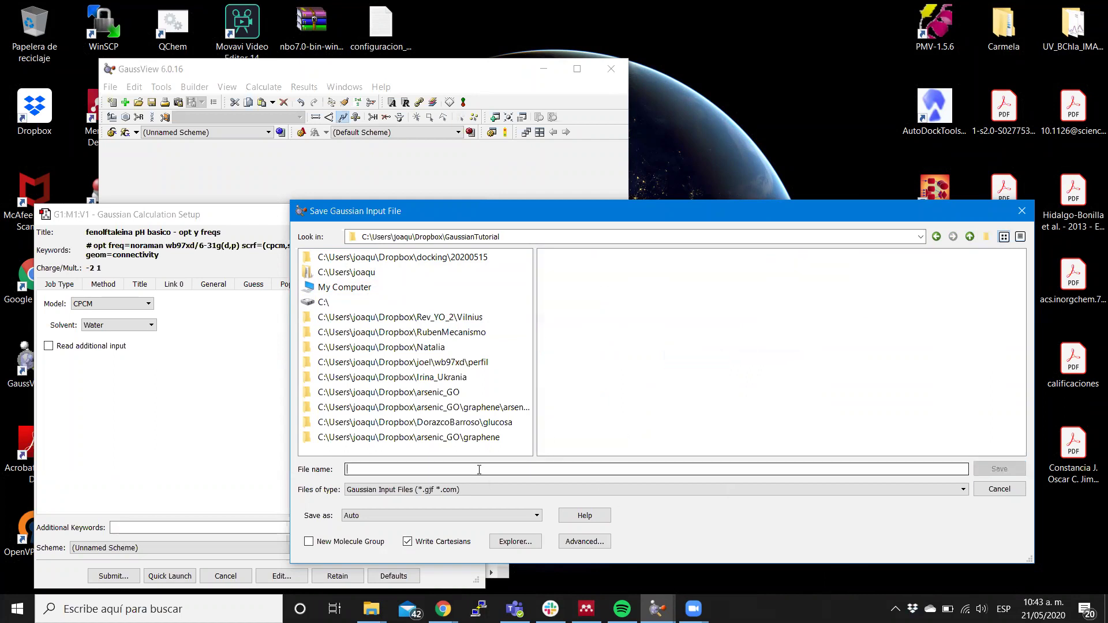
Save the file as fenolftaleina and decline submitting the job to Gaussian.
text(feno)
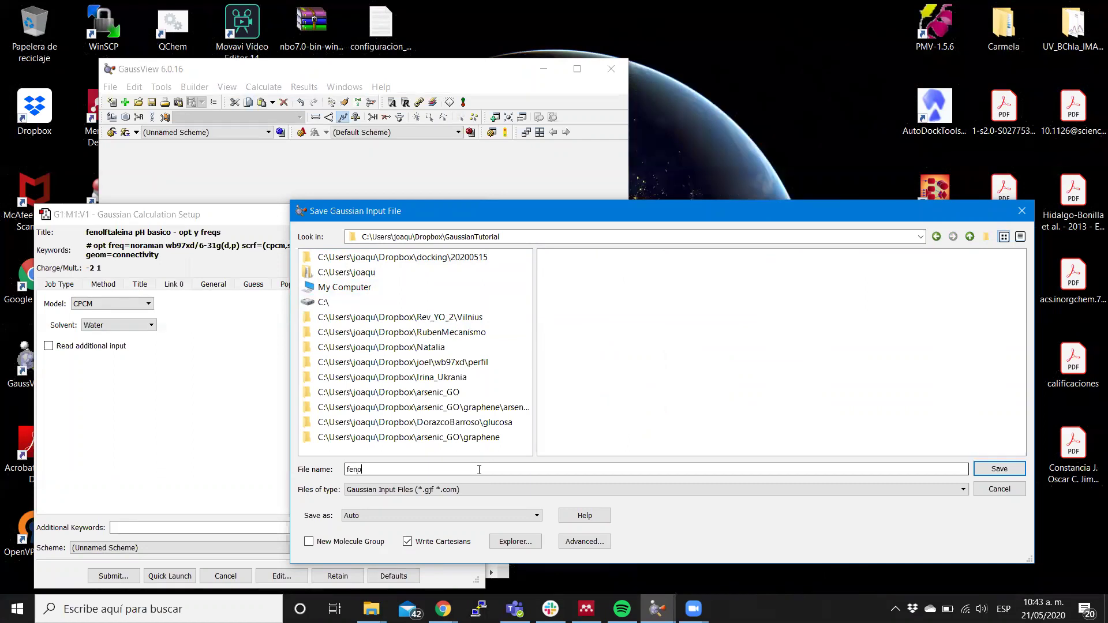
text(lftaleina)
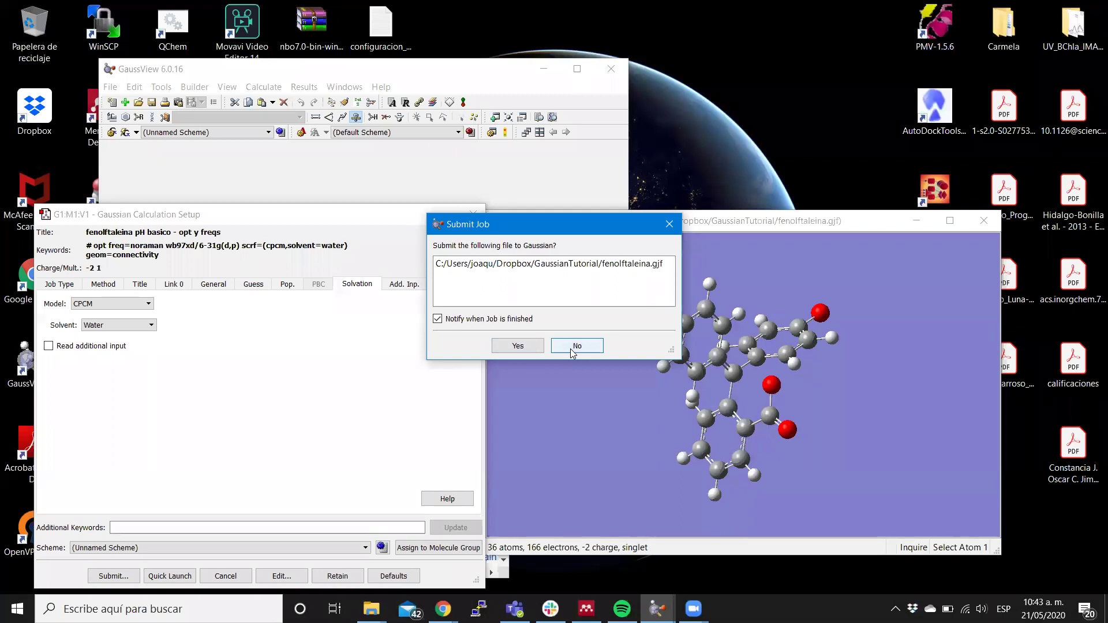
click(576, 345)
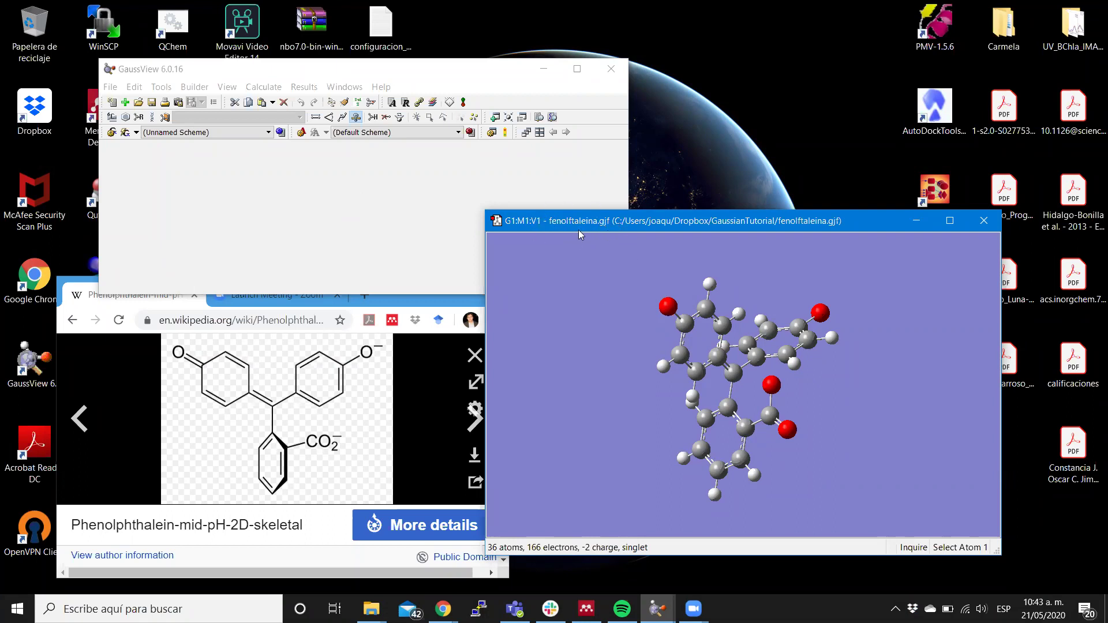
Rotate the molecule slightly and open fenolftaleina.gjf in the text editor.
mouse_move(601, 319)
mouse_down()
mouse_move(549, 324)
mouse_move(581, 319)
mouse_up()
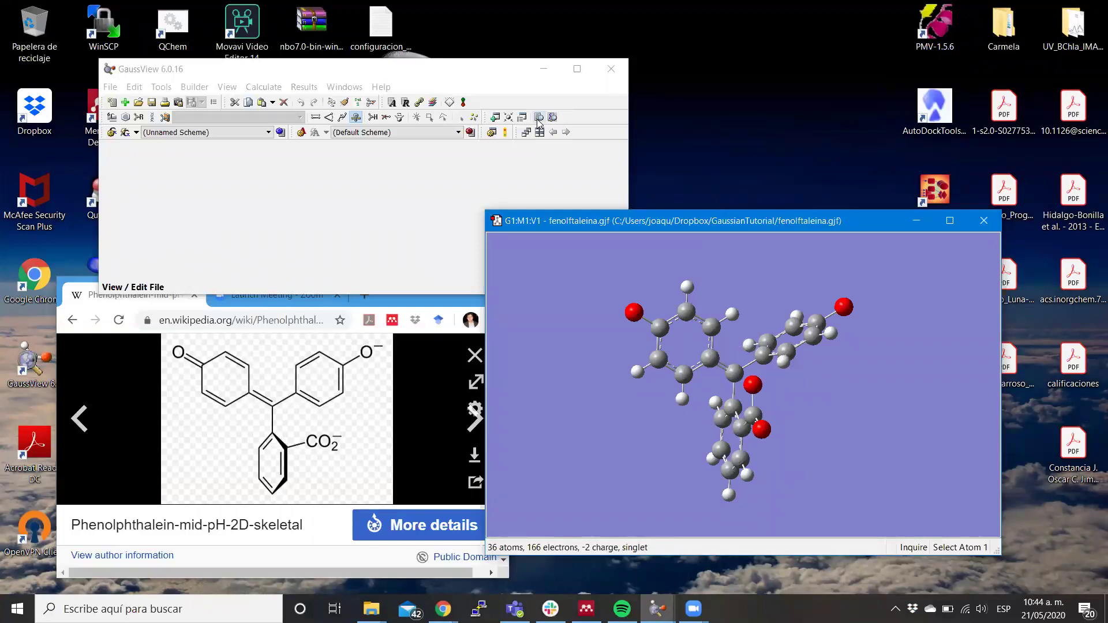
click(539, 118)
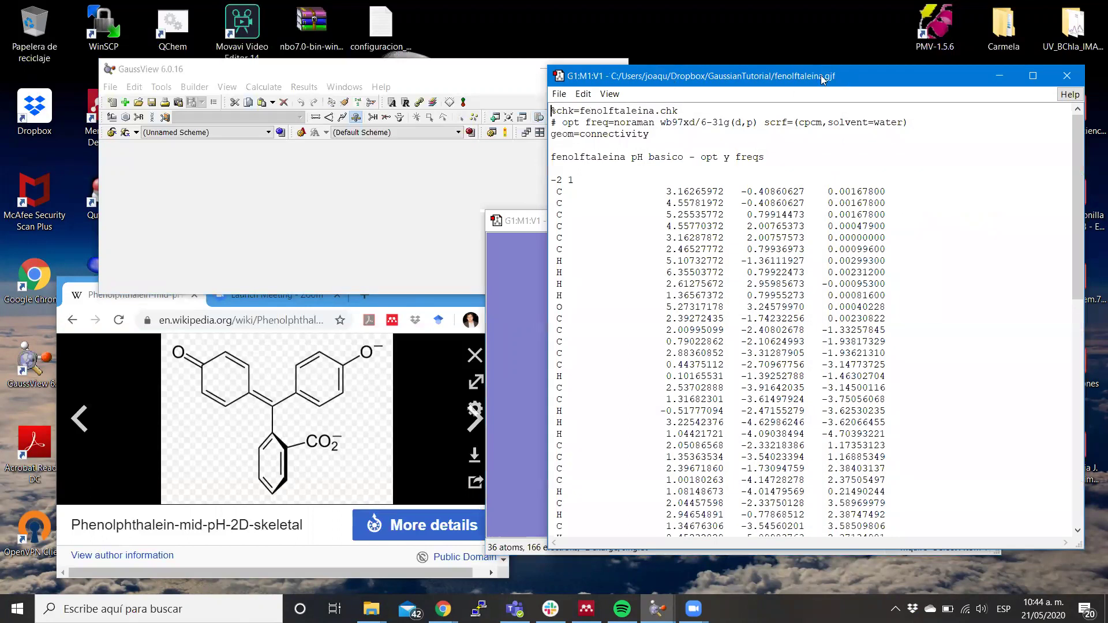
Add %nprocshared=8 and %mem=2GB lines below the checkpoint line.
drag(822, 79, 324, 77)
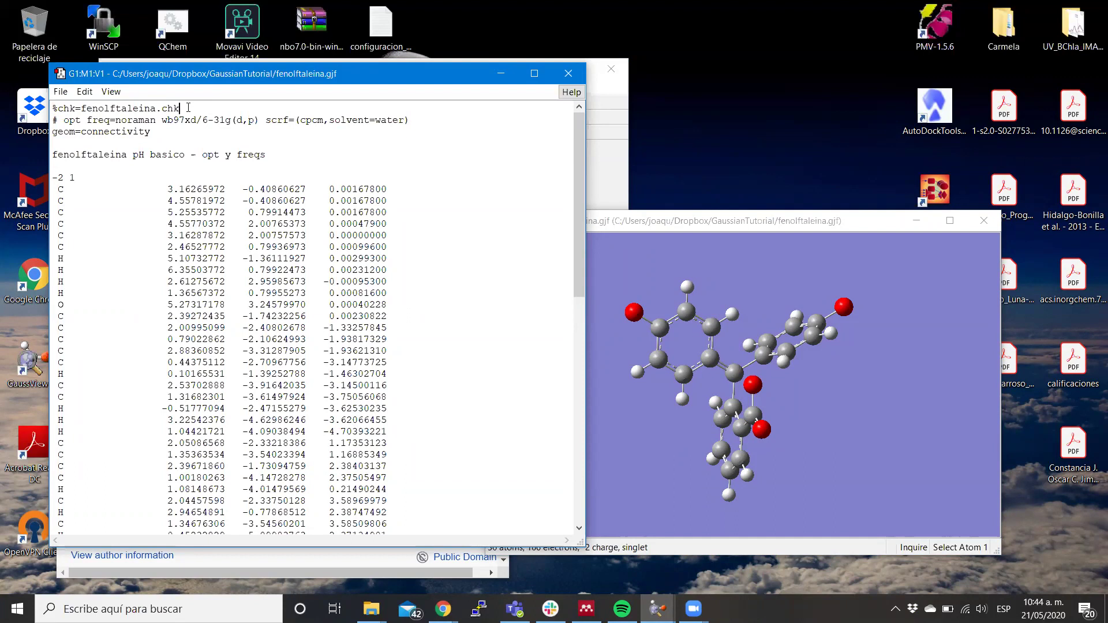
key(Return)
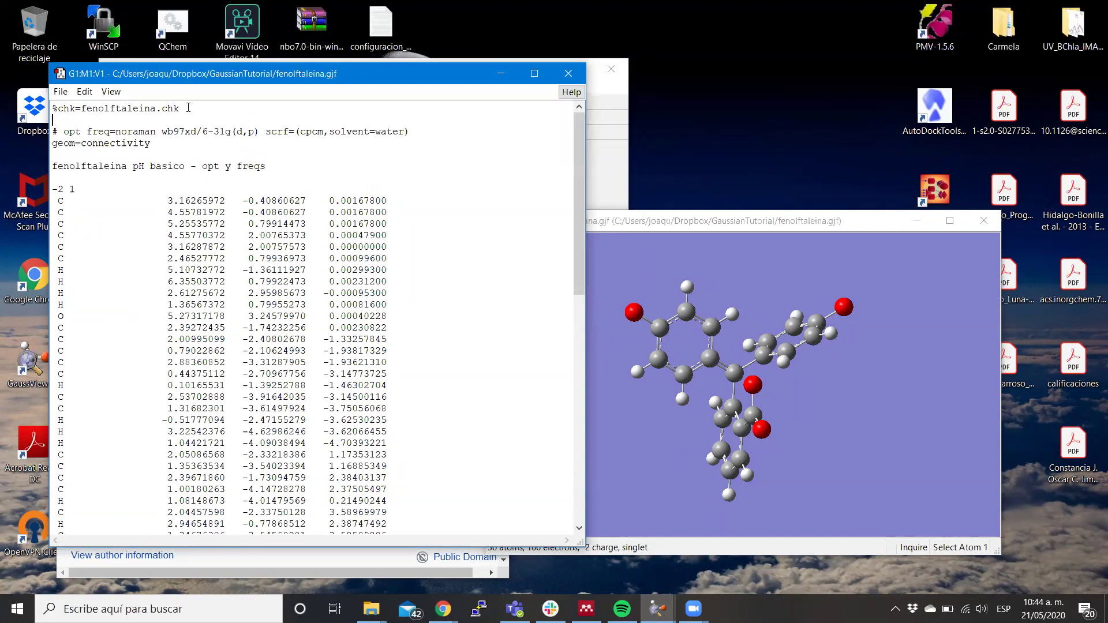
text(%nprocshared=8)
key(Return)
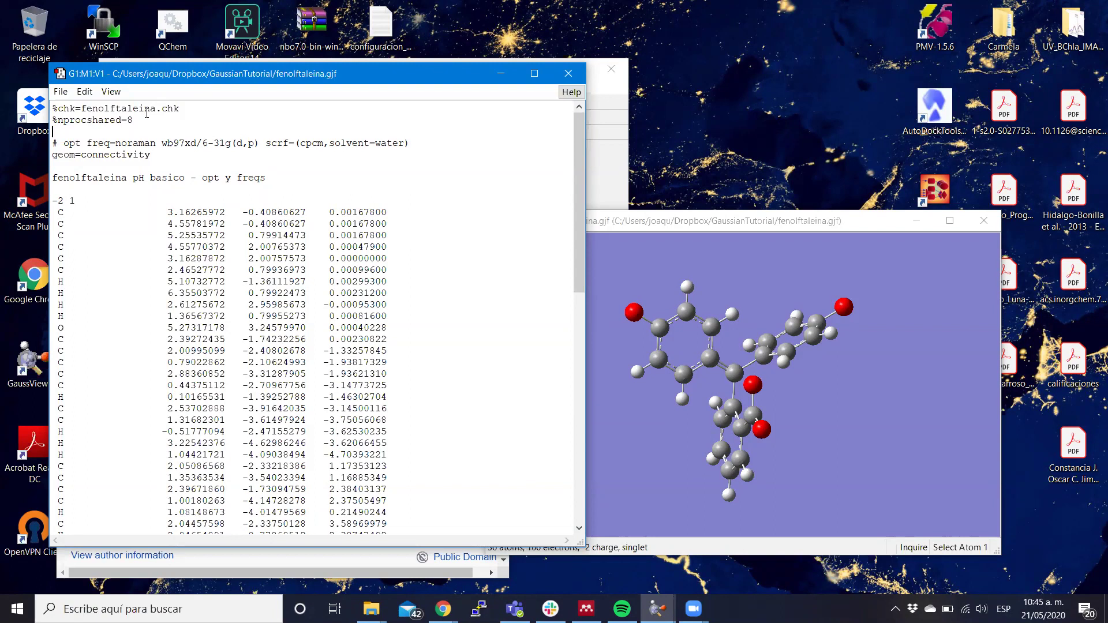
text(%mem=2GB)
key(Return)
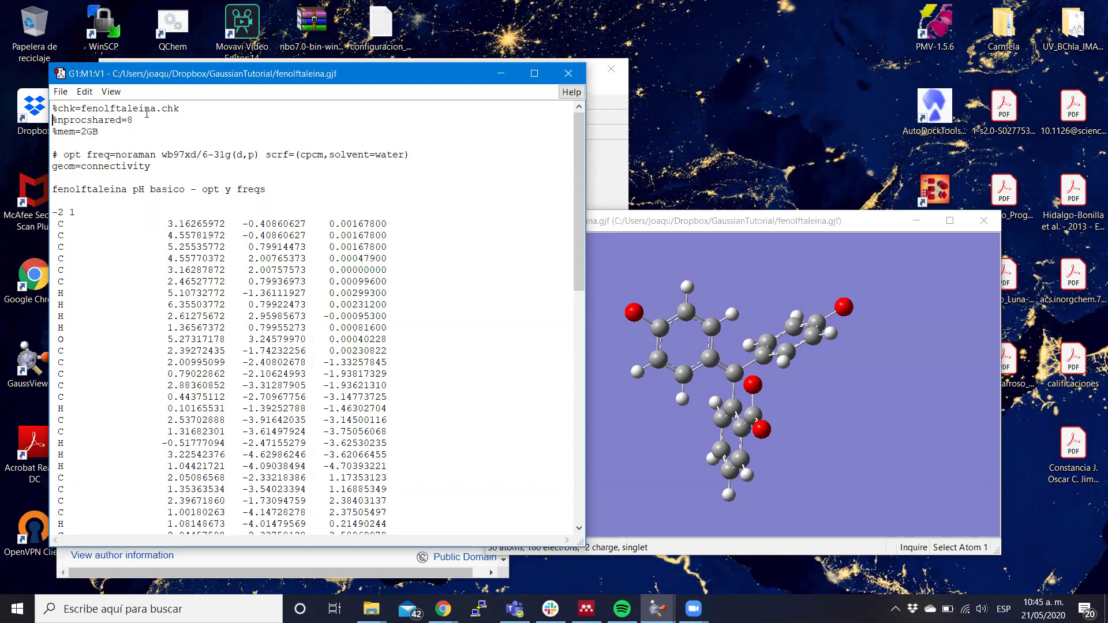
Delete the %mem=2GB line, keeping %nprocshared=8 in the header.
key(shift+Right)
key(shift+Right)
key(shift+Right)
key(shift+Right)
key(Right)
key(Down)
key(End)
key(shift+Left)
key(shift+Left)
key(shift+Left)
key(shift+Left)
key(shift+Left)
key(shift+Left)
key(shift+Left)
key(BackSpace)
key(BackSpace)
key(BackSpace)
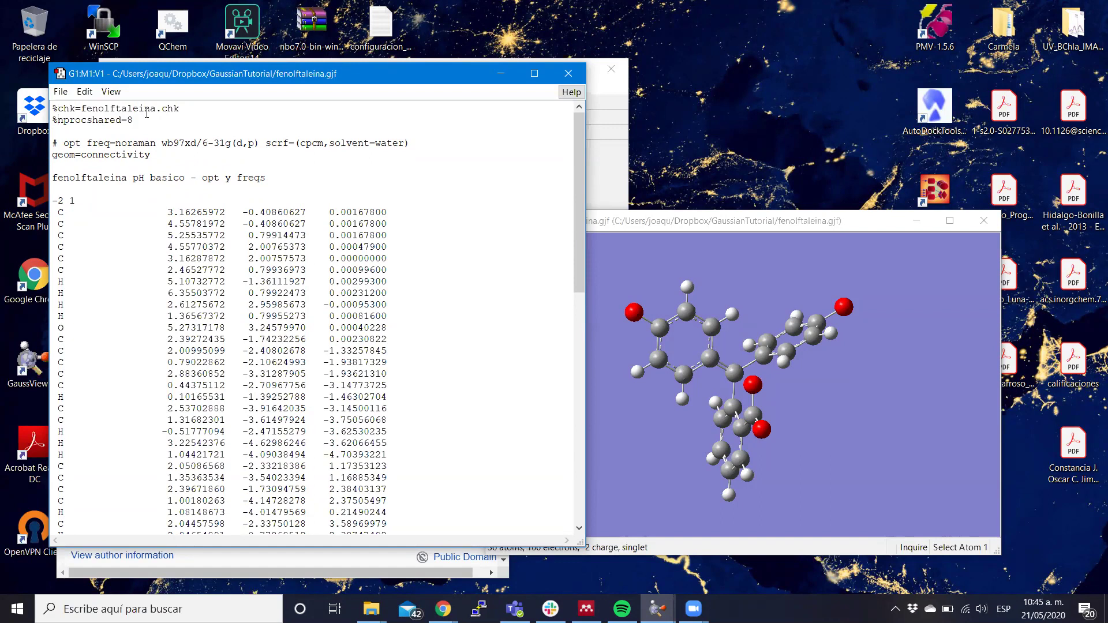
key(shift+Right)
click(146, 114)
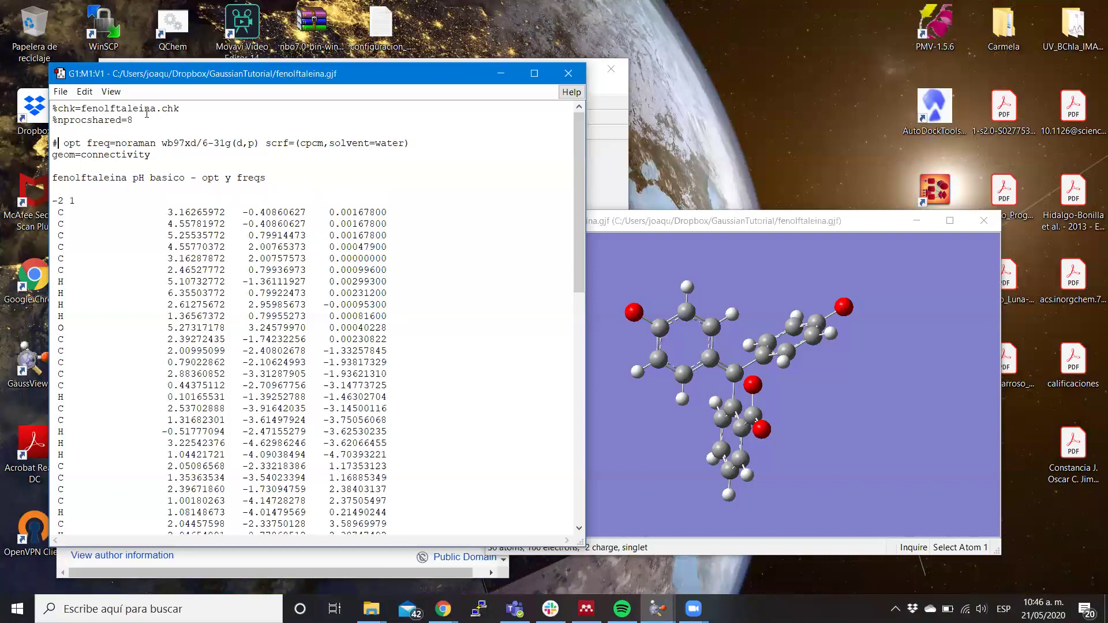
Change the route line to start with #p, then highlight the solvation keyword.
text(p)
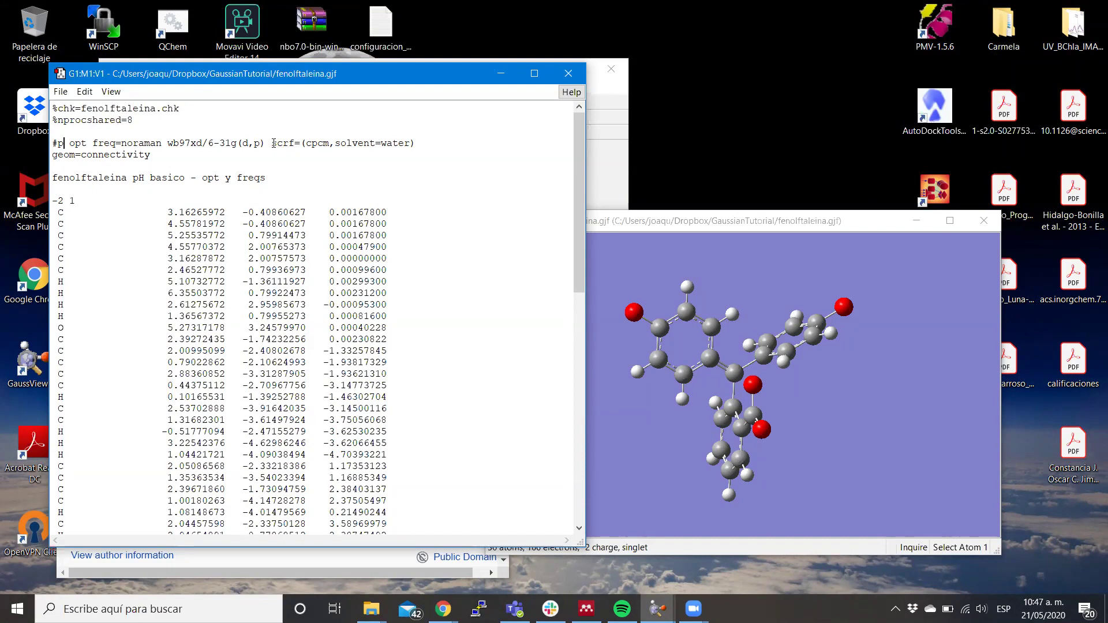
drag(272, 143, 295, 146)
click(294, 145)
double_click(81, 178)
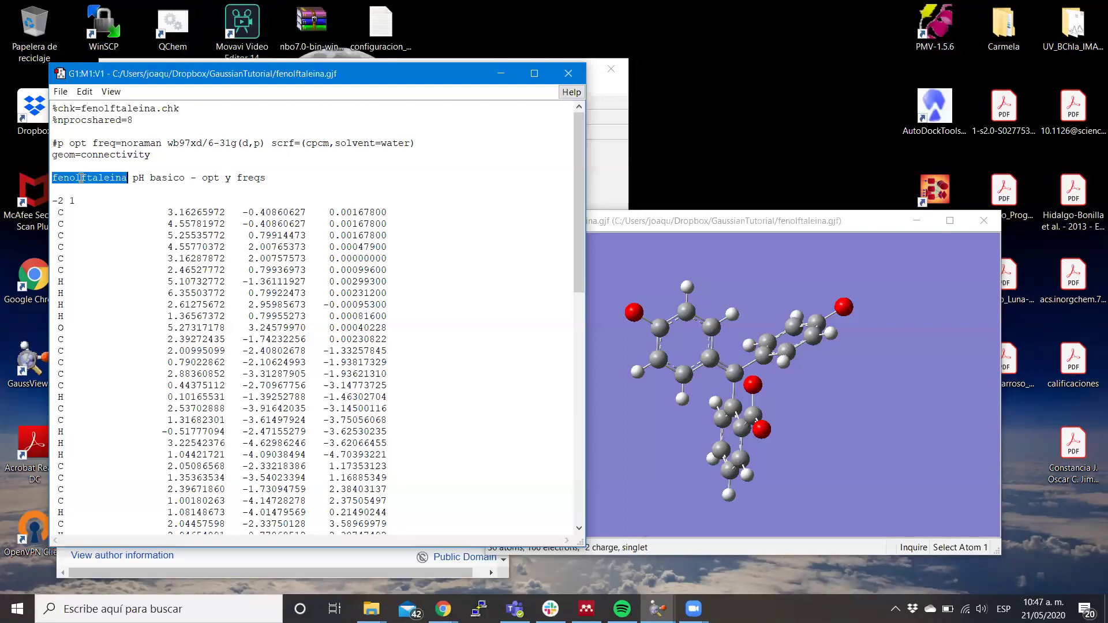
click(82, 177)
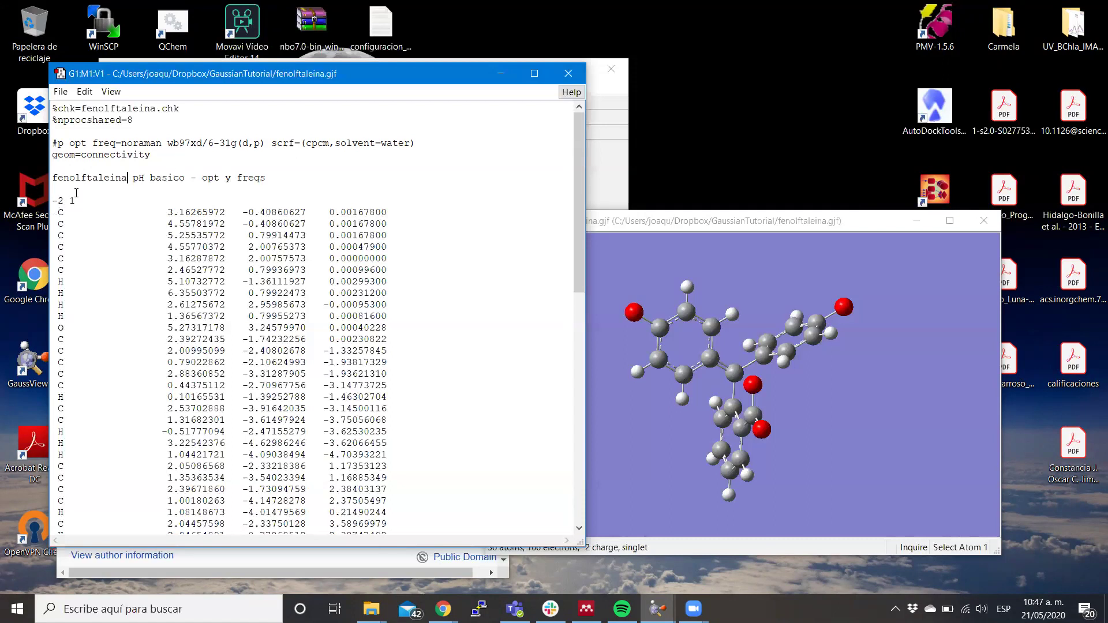
triple_click(69, 200)
click(82, 201)
key(Return)
text(cha)
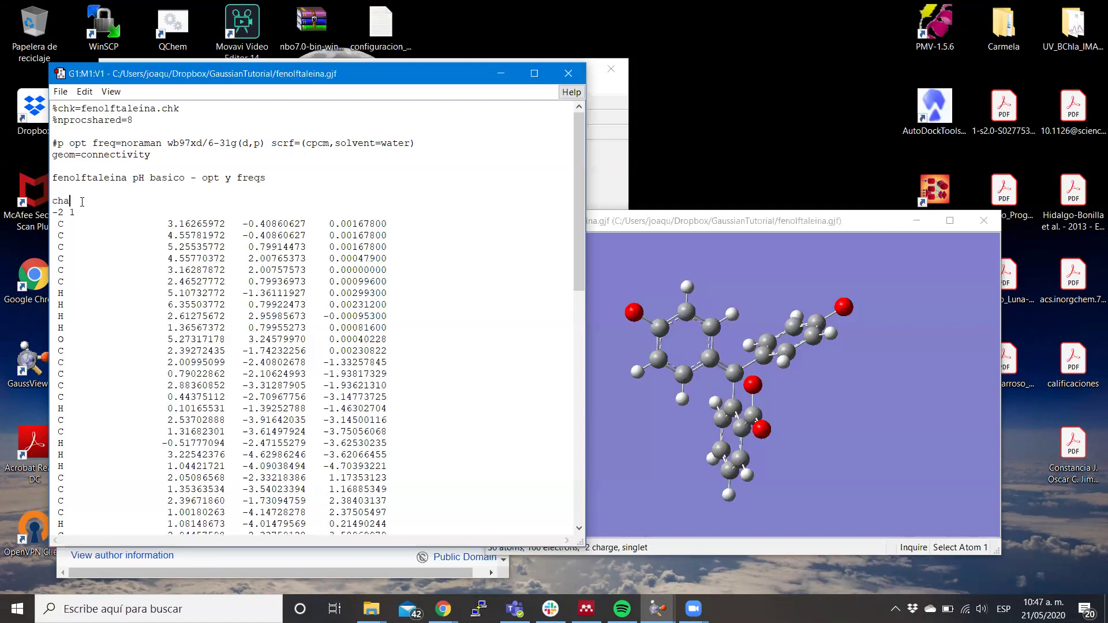
text(rge=-2)
key(Return)
text(mult=1)
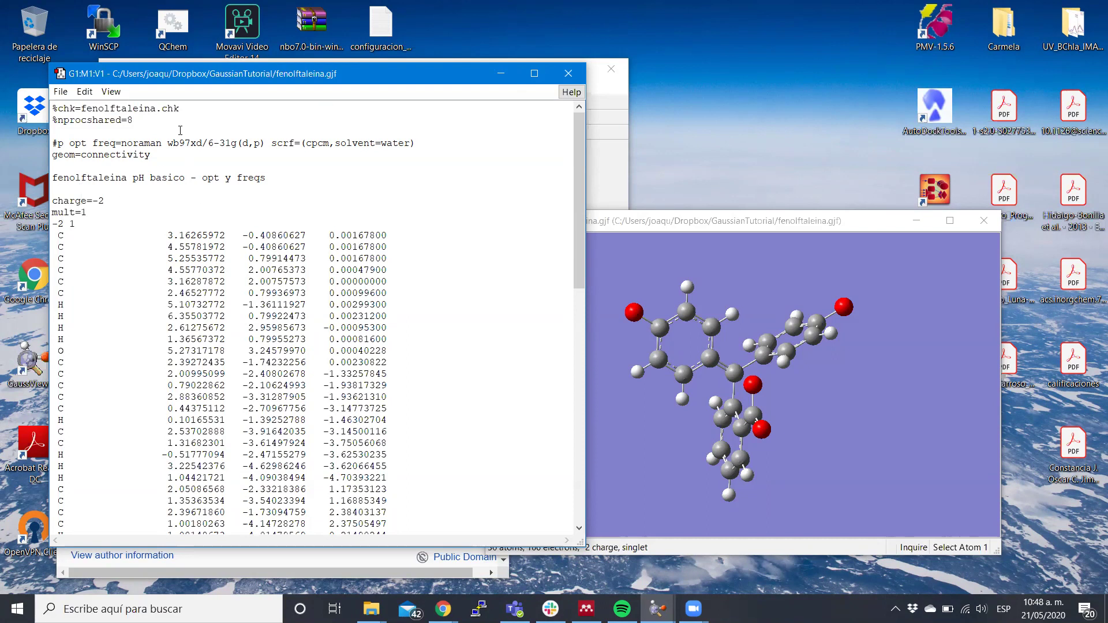
key(shift+Up)
key(shift+Up)
key(shift+Down)
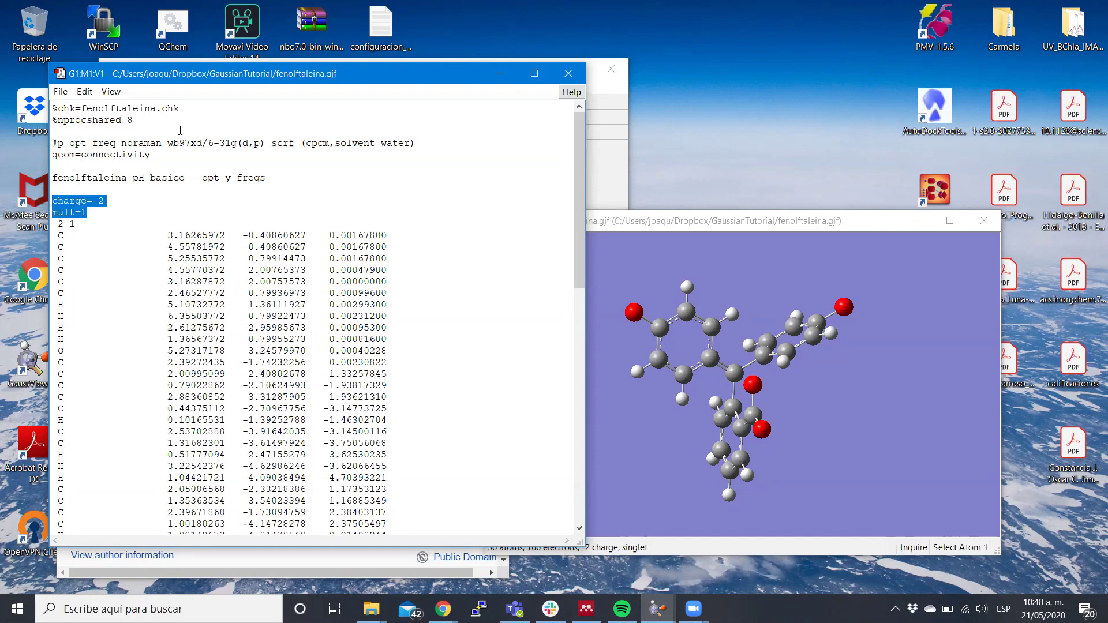
key(Delete)
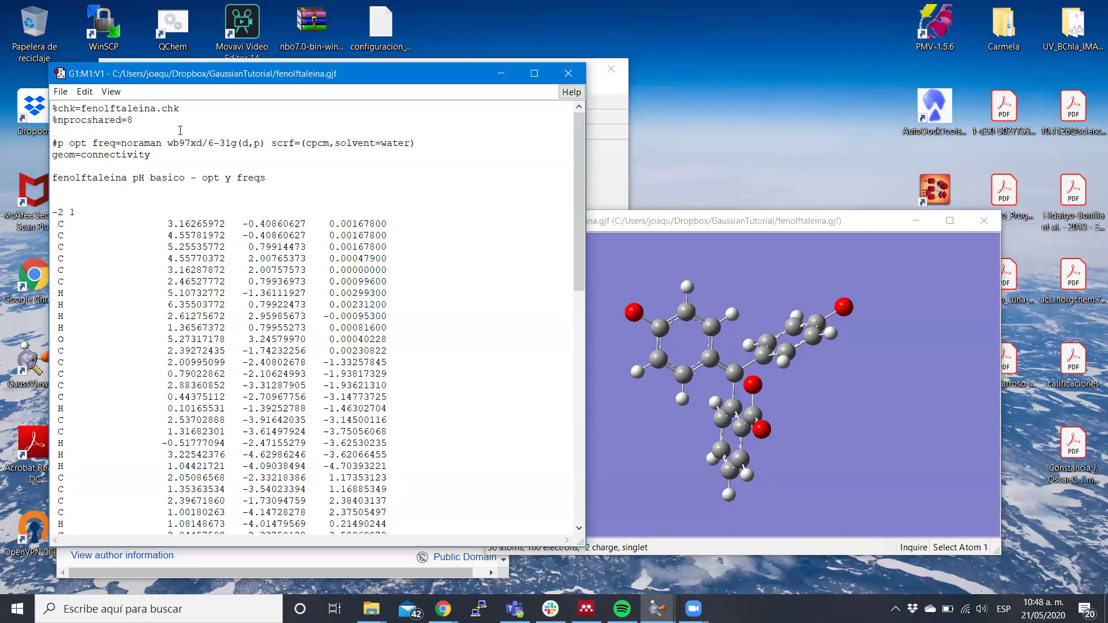
key(Delete)
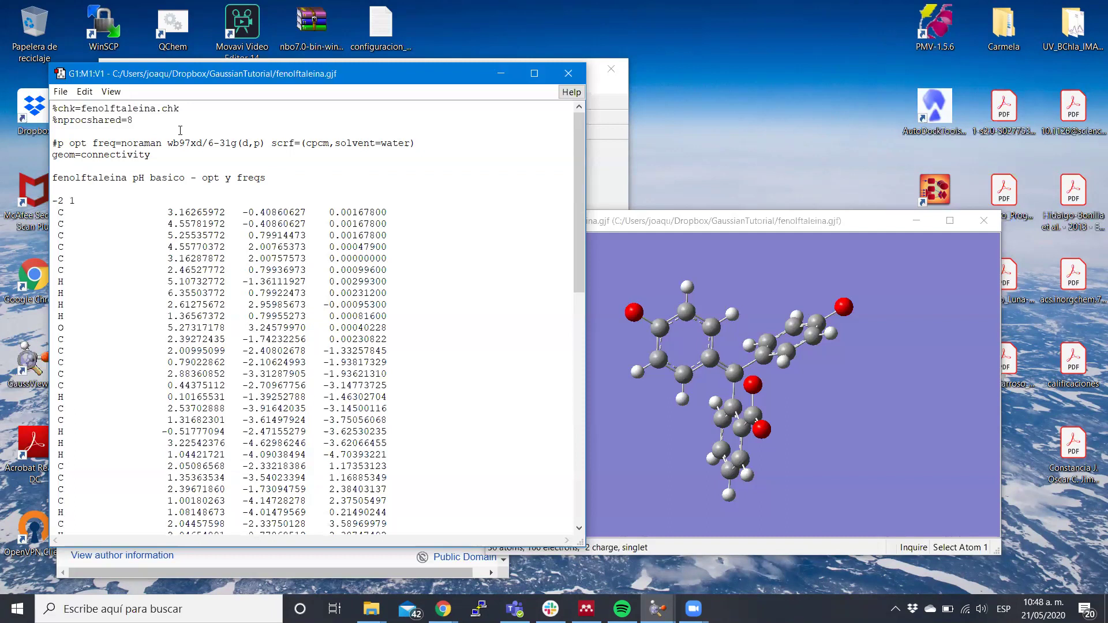
click(416, 143)
triple_click(107, 179)
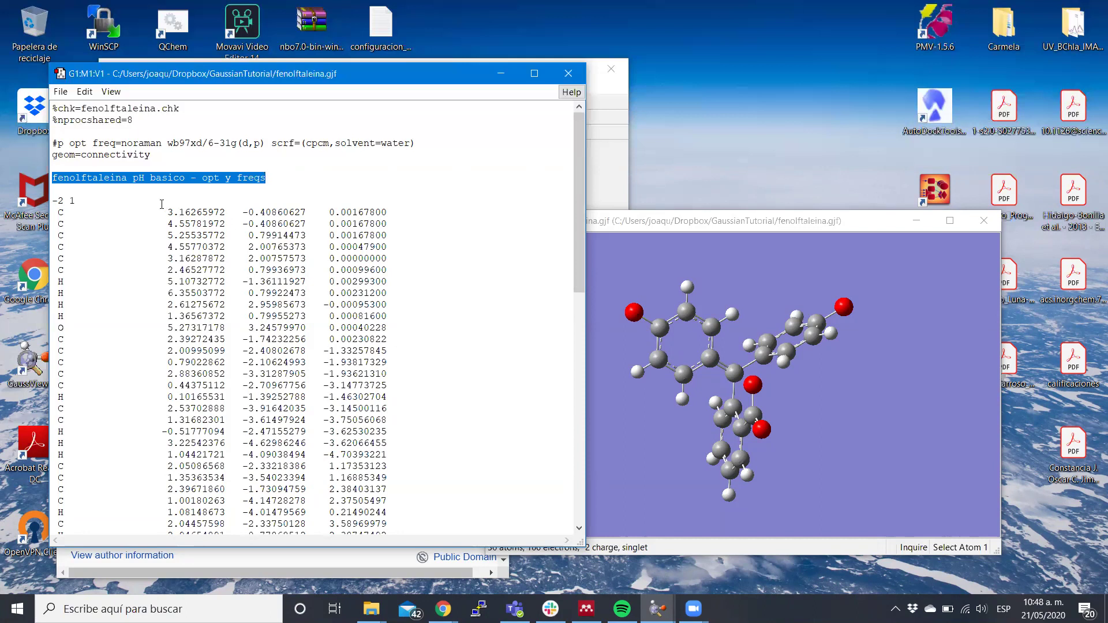
click(76, 201)
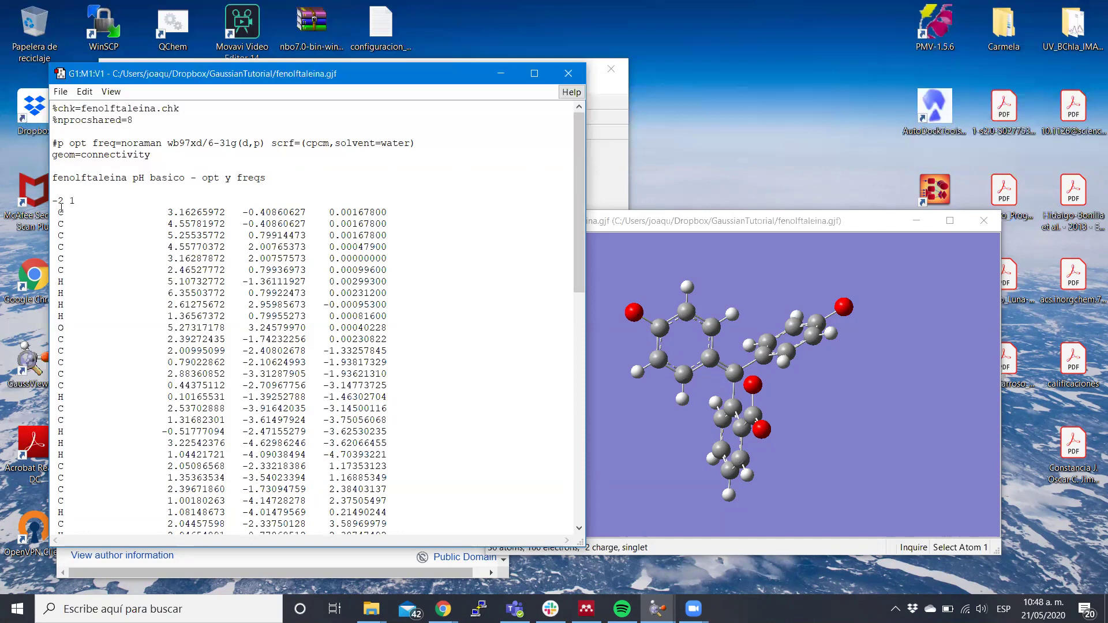
drag(53, 211, 399, 274)
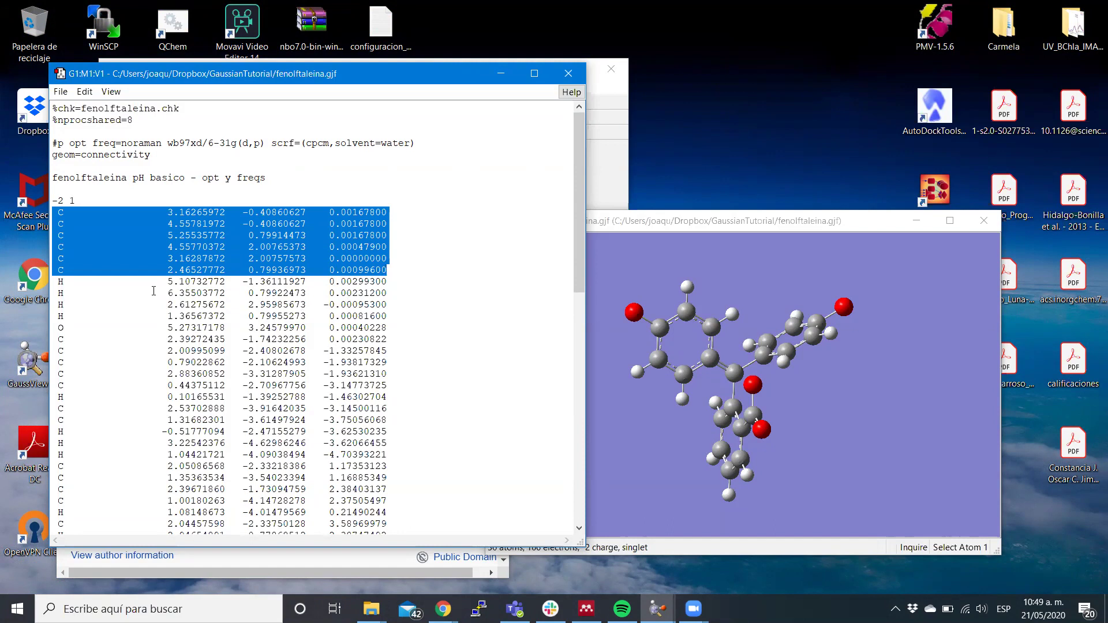
click(153, 291)
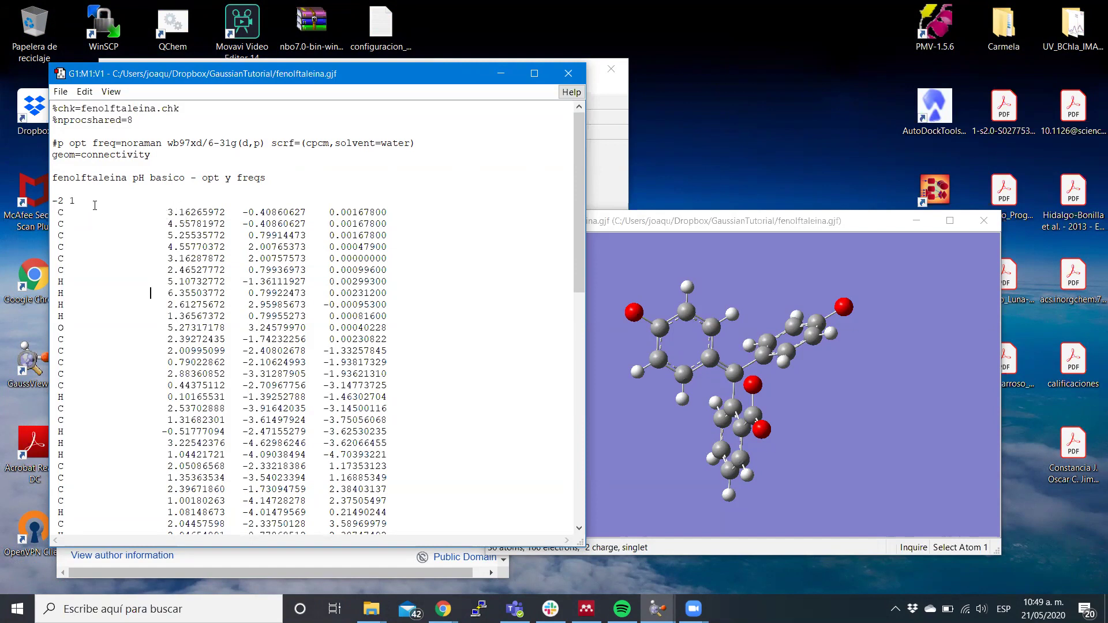
double_click(60, 213)
click(83, 230)
scroll(403, 286, down, 3)
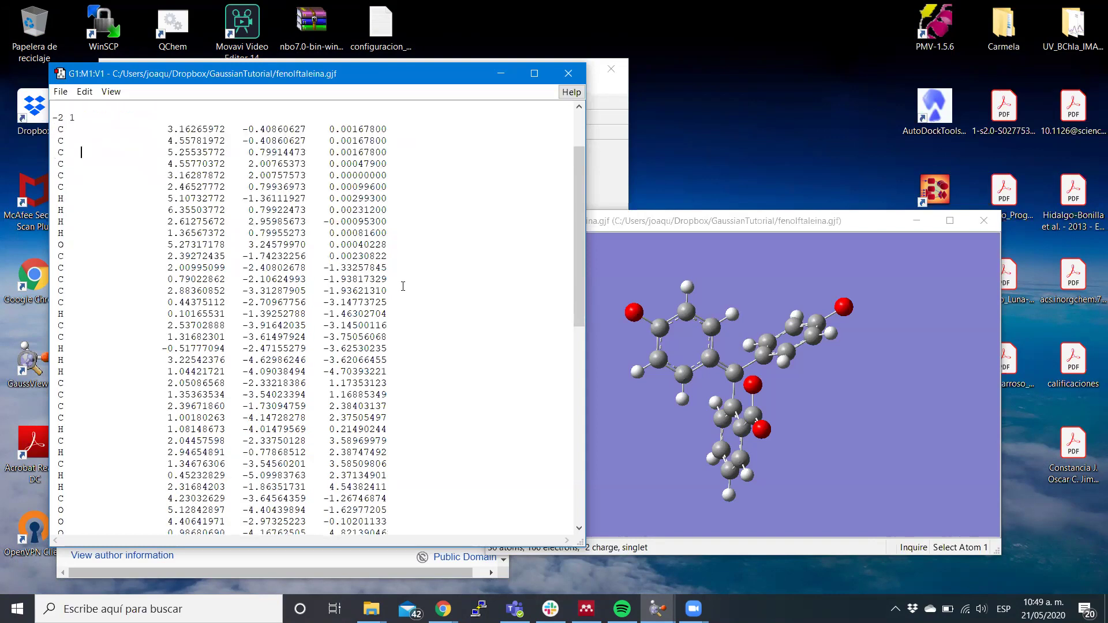
scroll(403, 287, down, 3)
scroll(403, 286, down, 4)
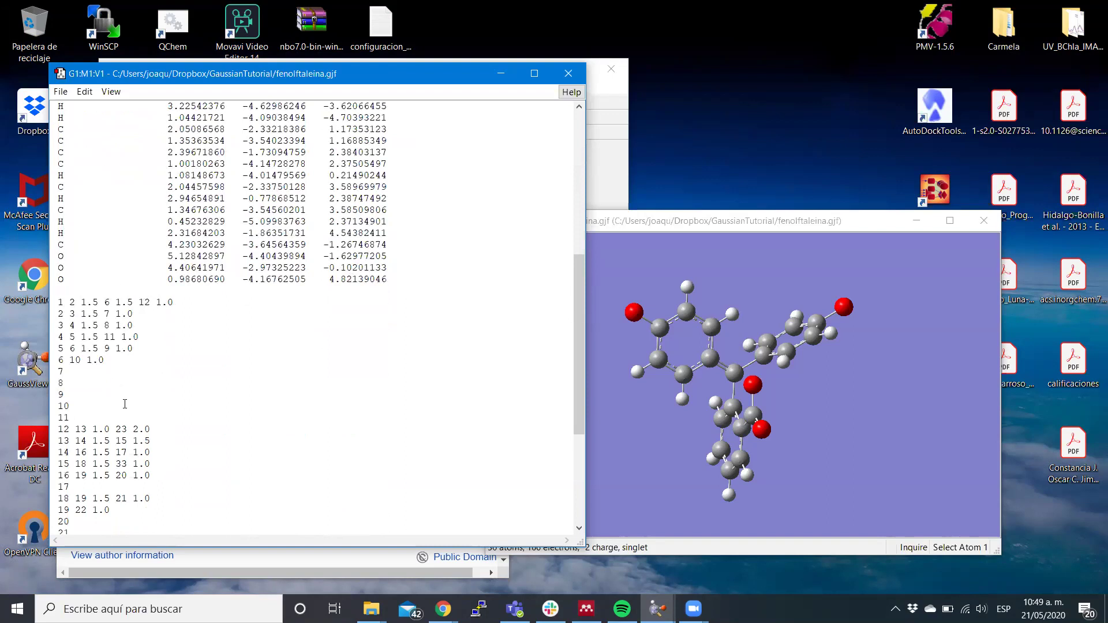
scroll(124, 404, down, 3)
scroll(124, 404, down, 1)
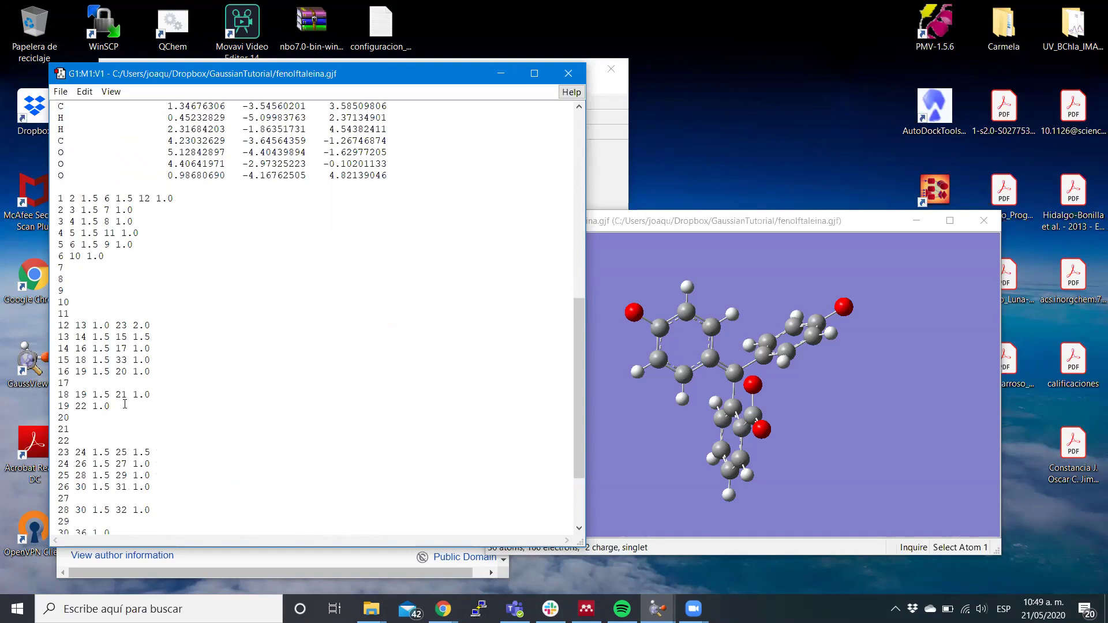
scroll(125, 404, up, 20)
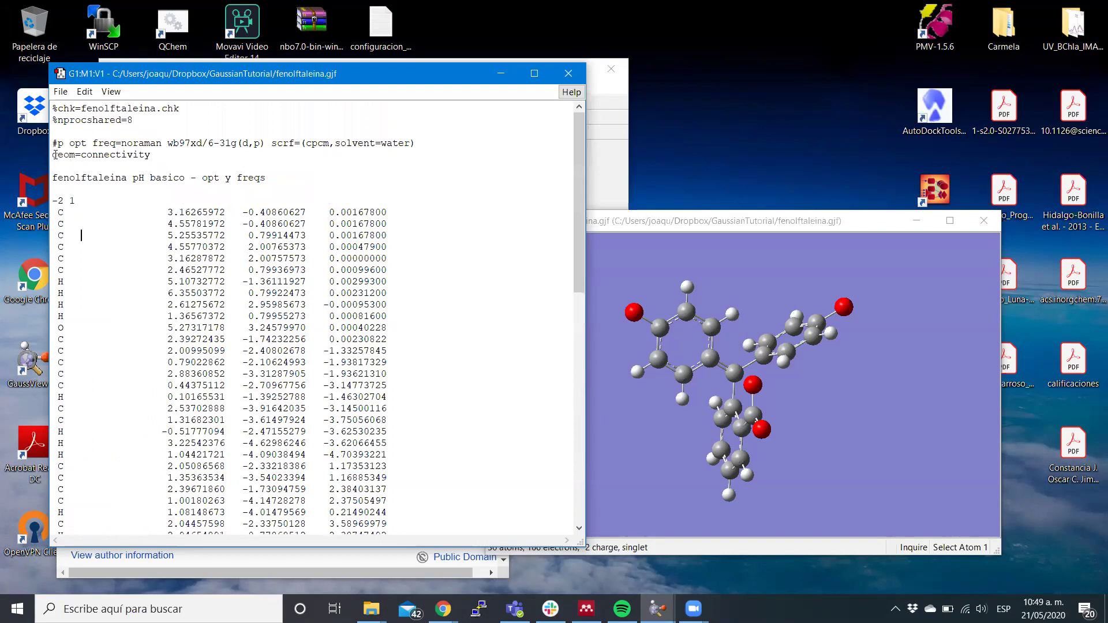
drag(54, 155, 151, 166)
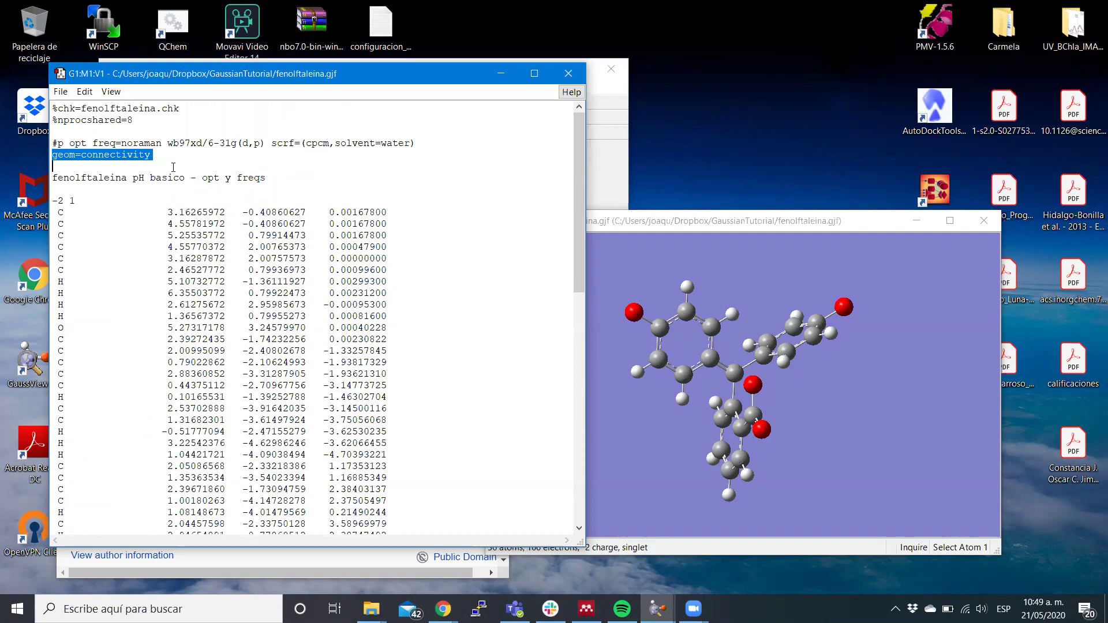
click(175, 164)
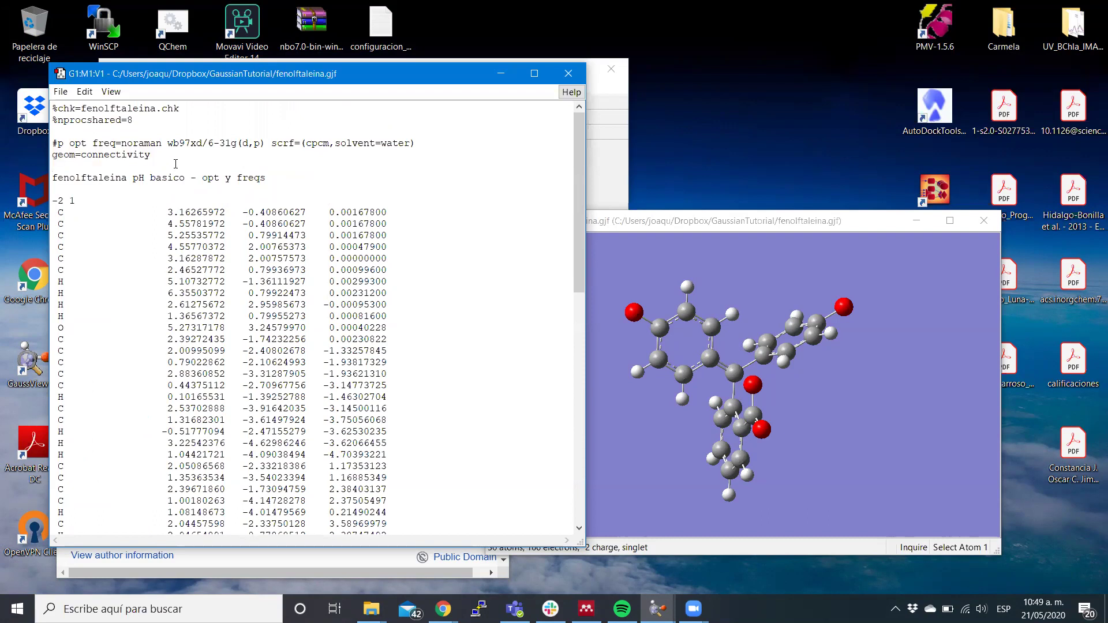
scroll(175, 164, down, 1)
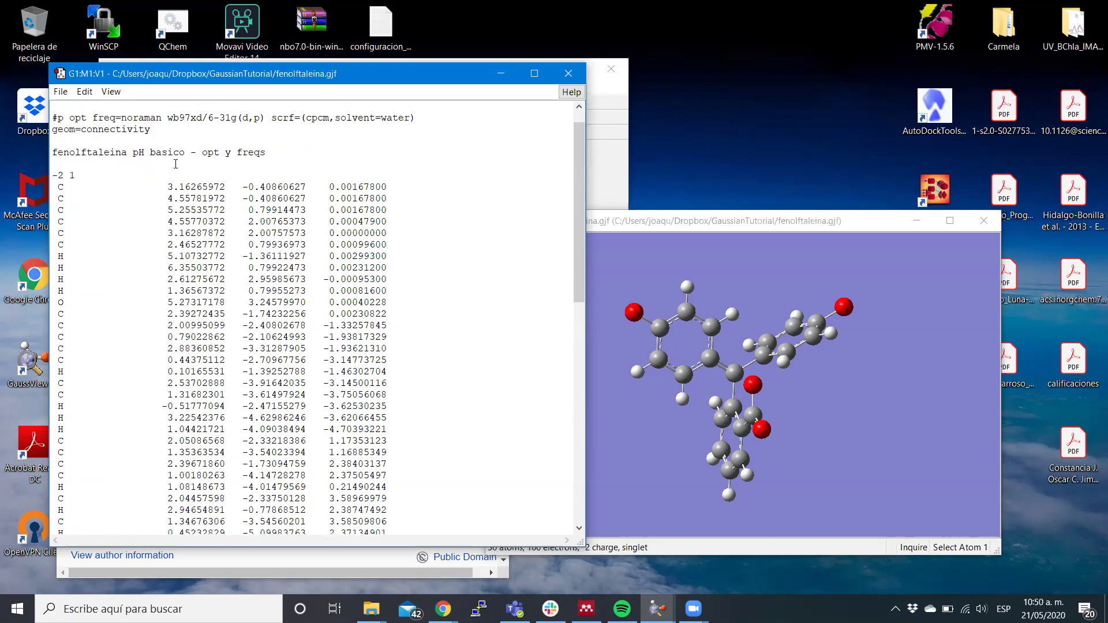
scroll(176, 164, down, 15)
scroll(176, 164, up, 2)
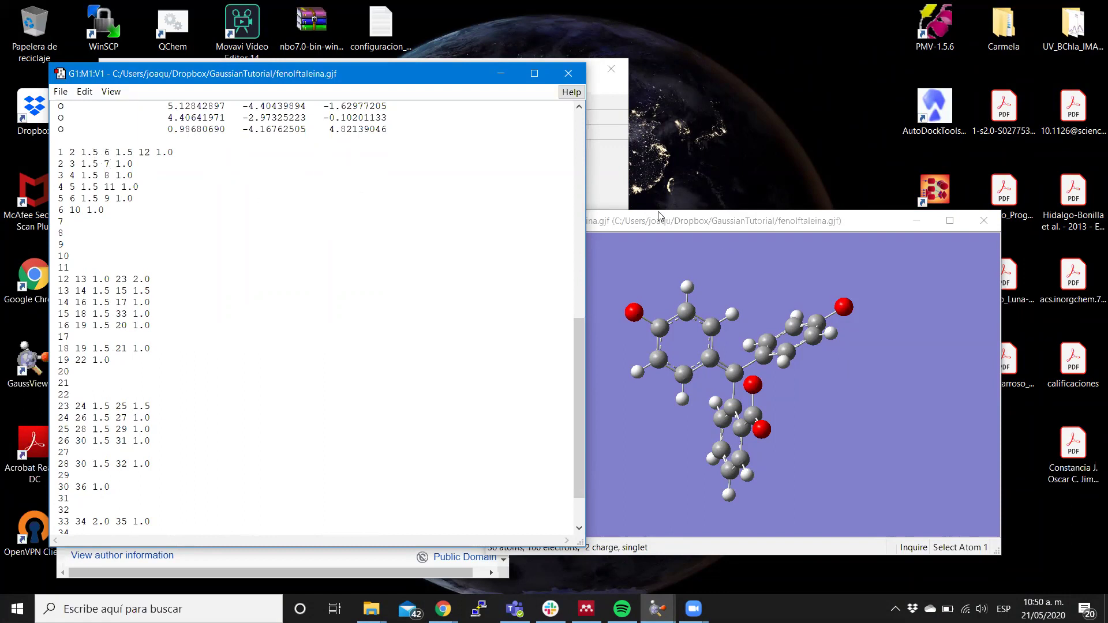
click(609, 168)
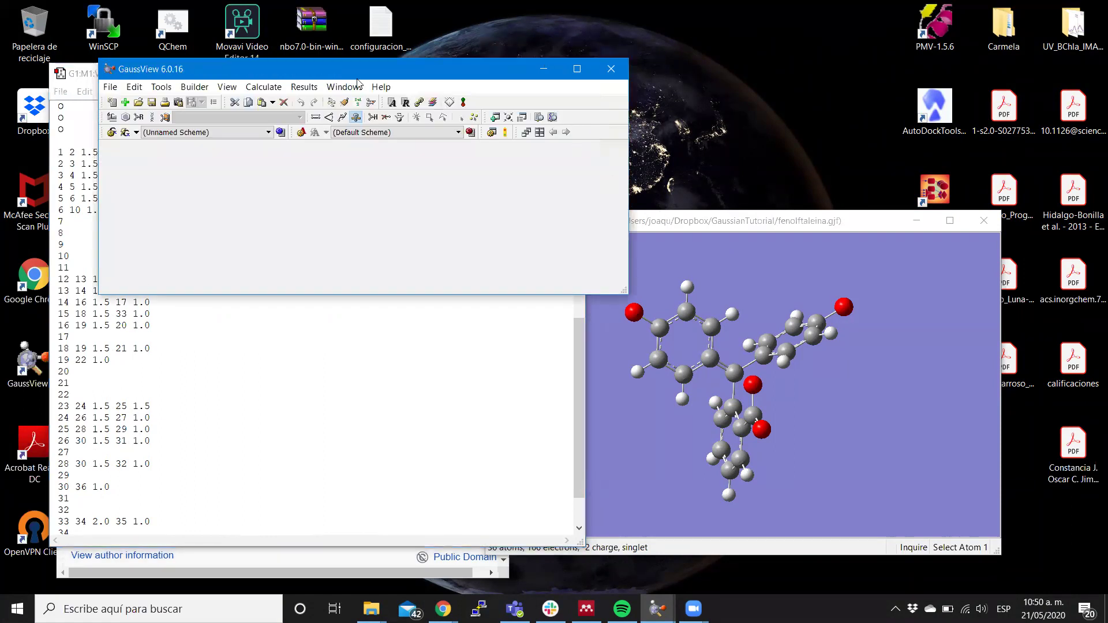
Move the main window aside and show atom number labels on the molecule.
drag(358, 73, 839, 47)
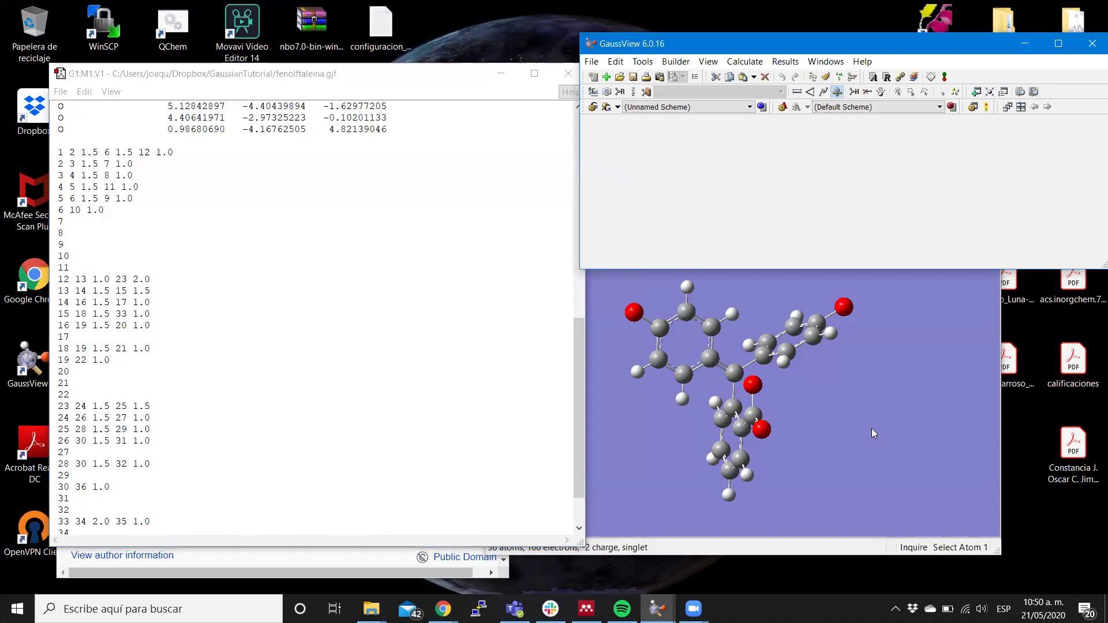
right_click(872, 424)
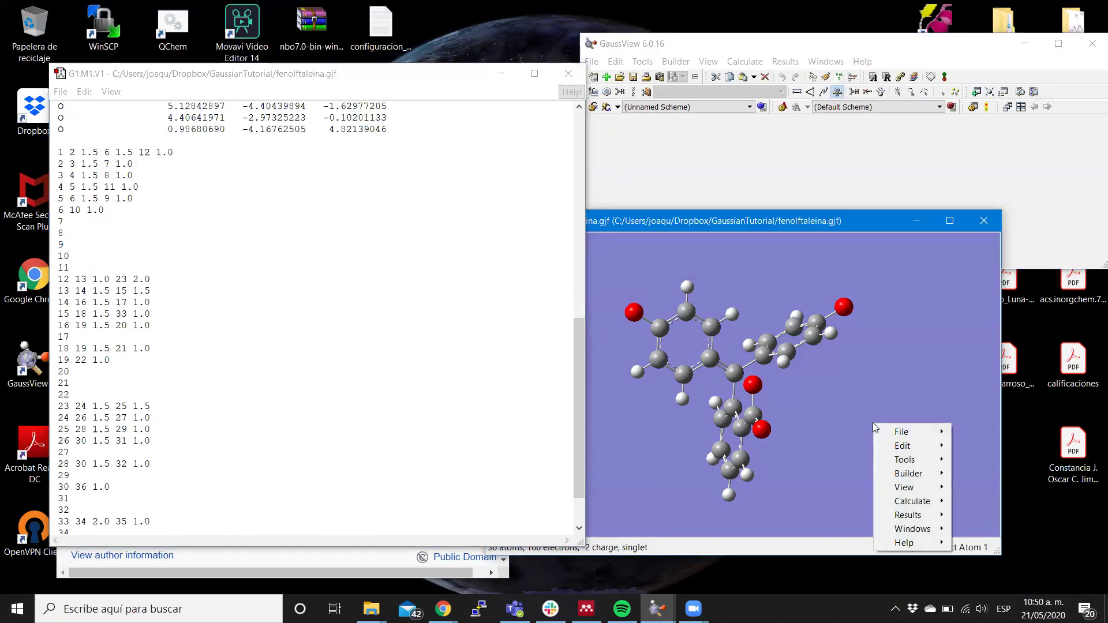
mouse_move(898, 435)
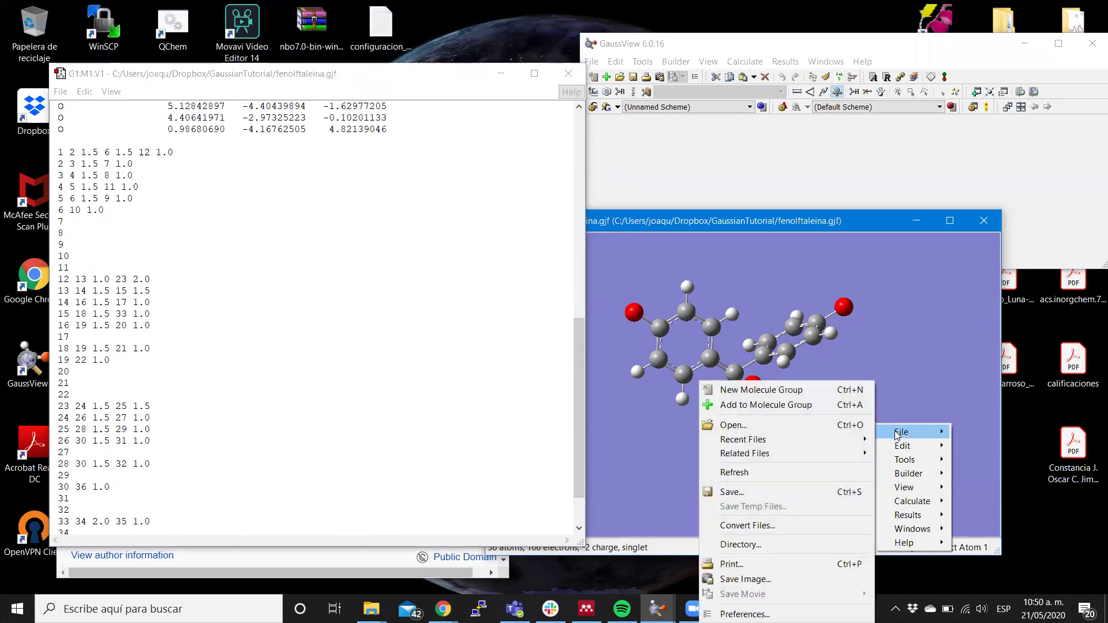
mouse_move(905, 497)
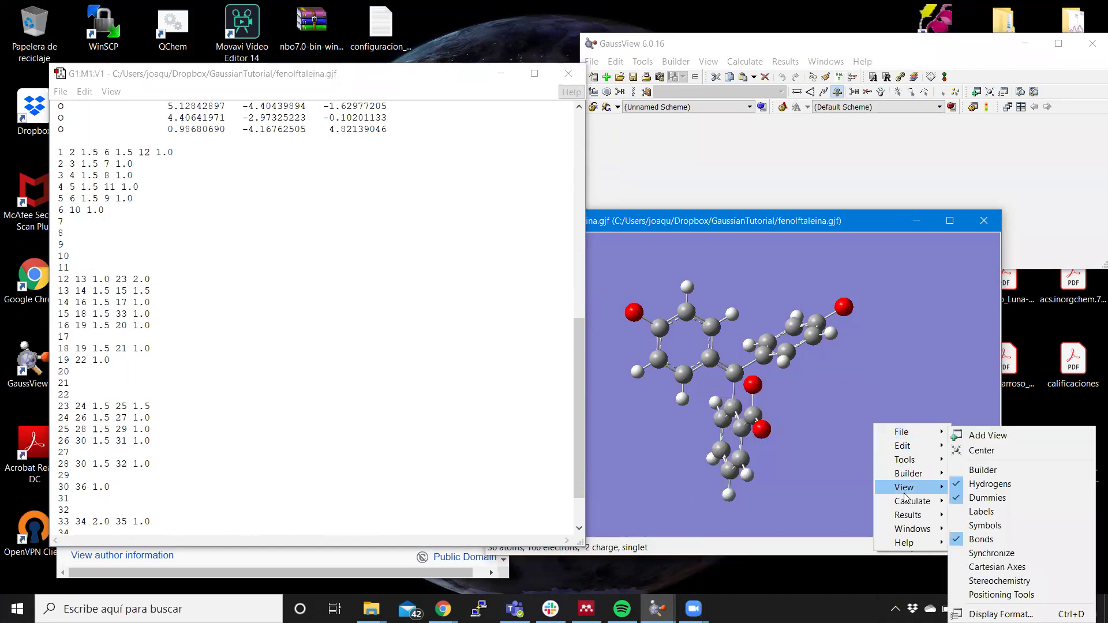
click(979, 513)
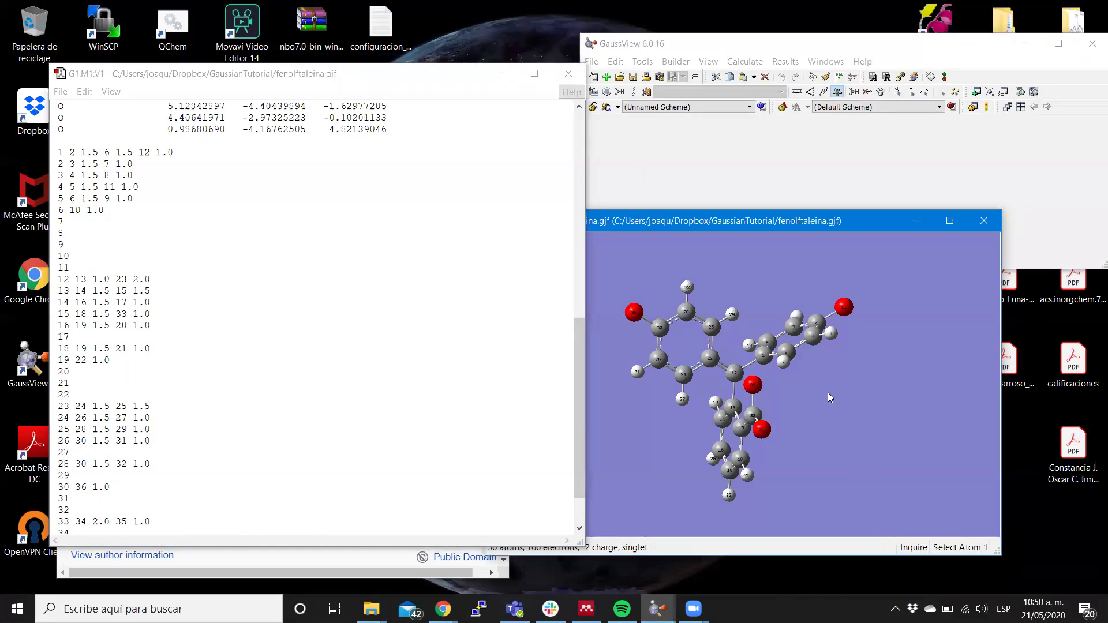
scroll(828, 393, up, 10)
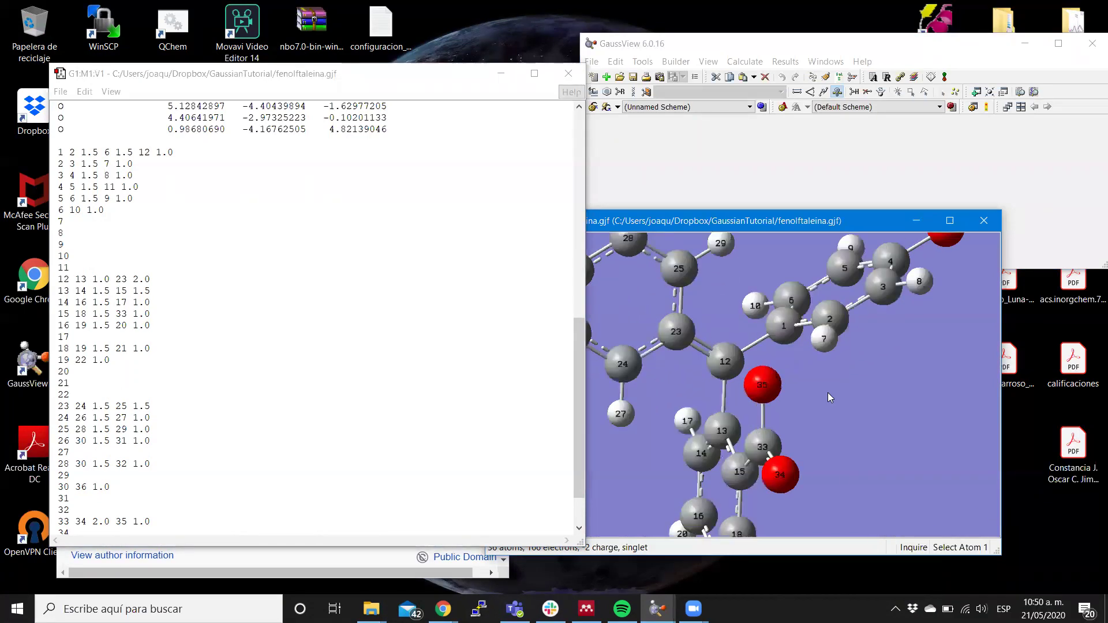
Rotate the molecule to a new orientation and scroll through the gjf connectivity list.
drag(829, 395, 860, 423)
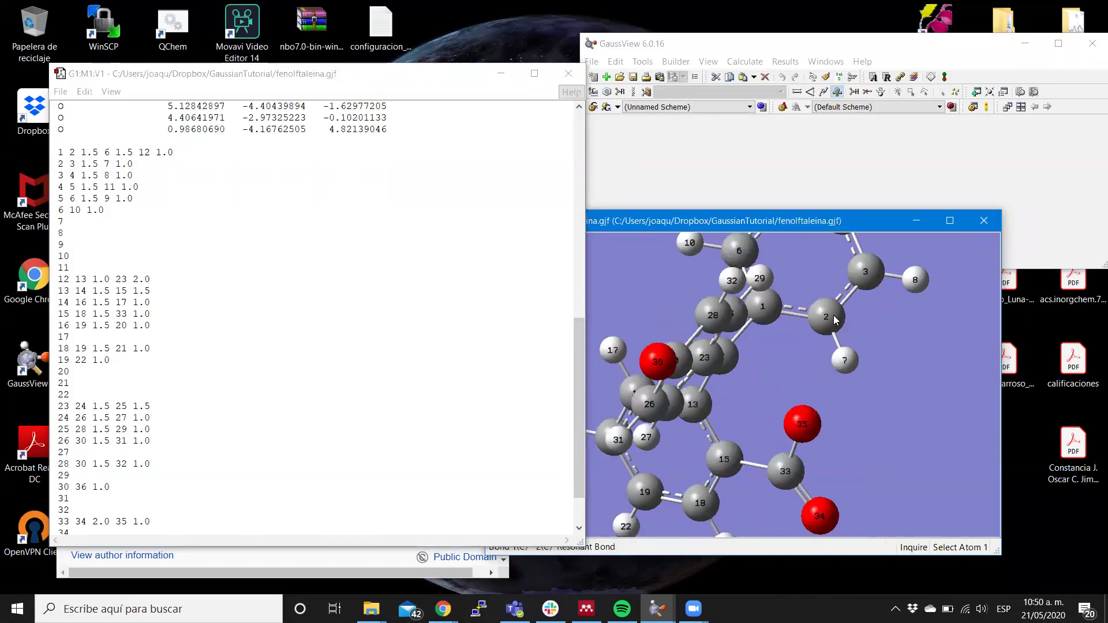
drag(902, 345, 887, 348)
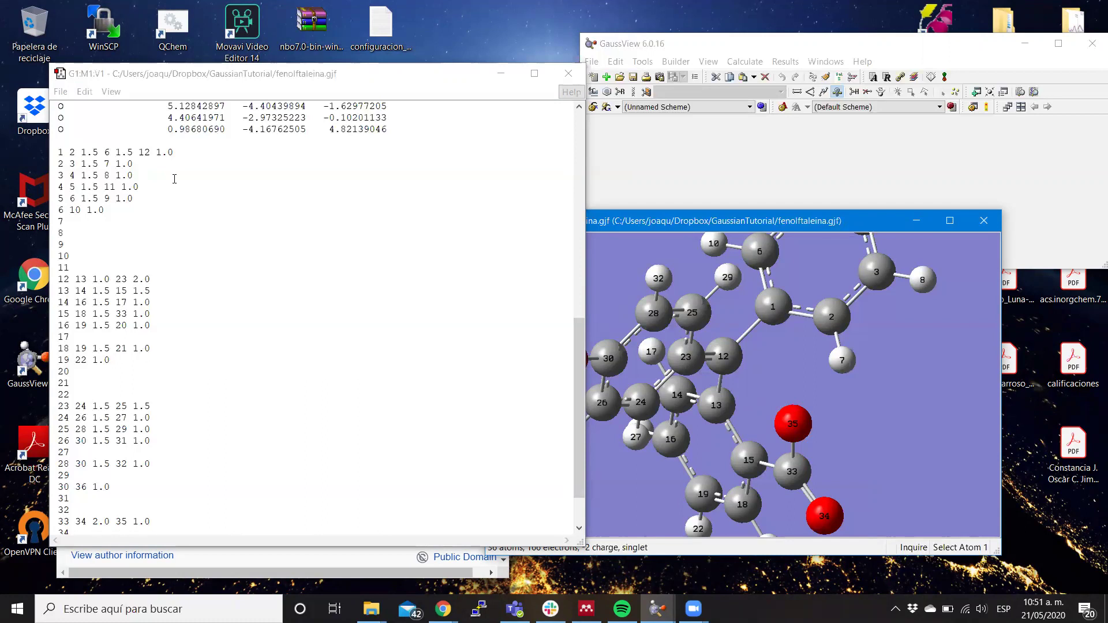
scroll(174, 179, down, 2)
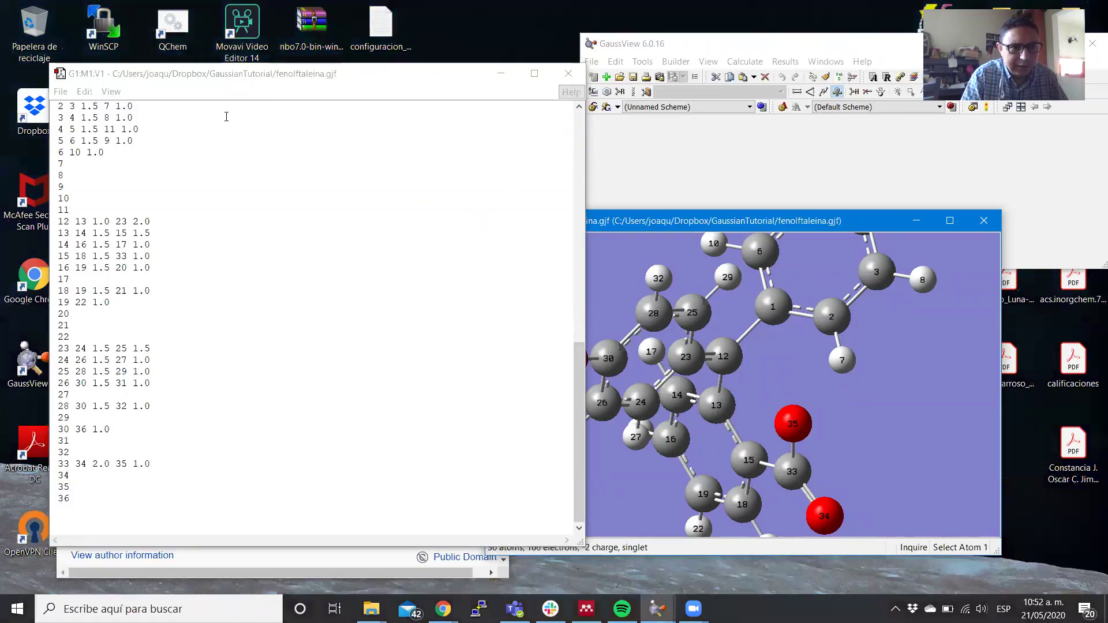
scroll(226, 117, up, 15)
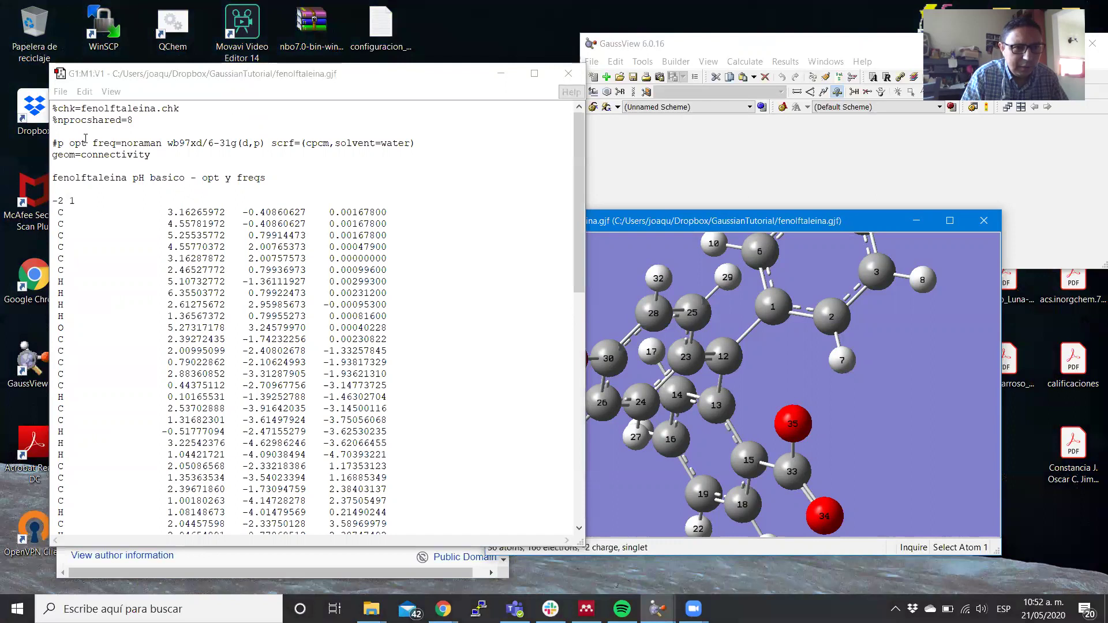
Save the edited input back to fenolftaleina.gjf and close the input editor window.
click(62, 93)
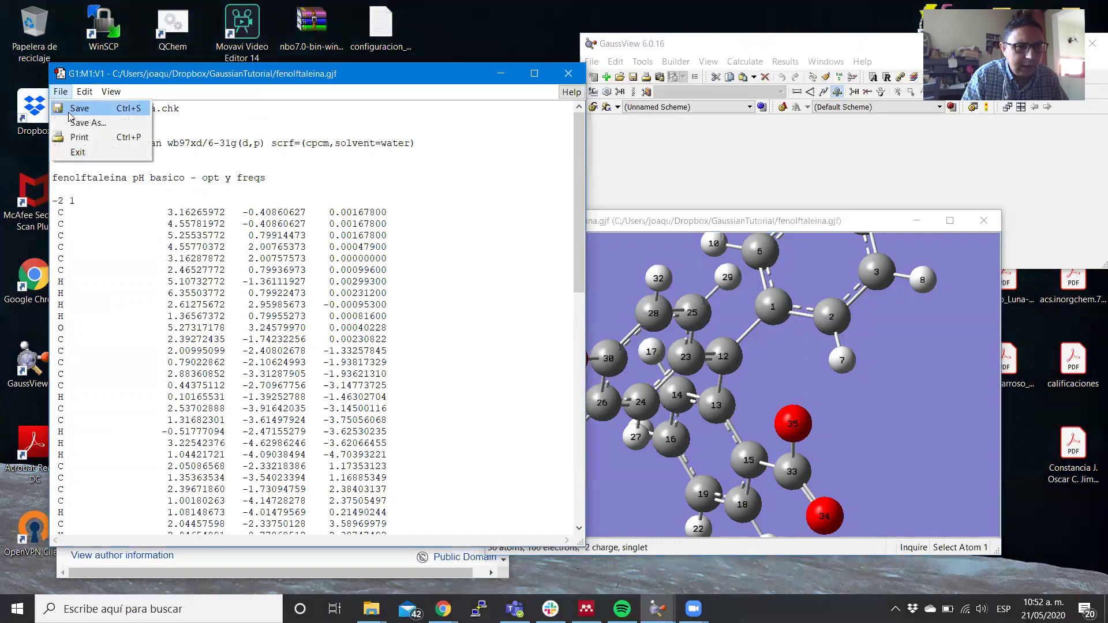
click(70, 111)
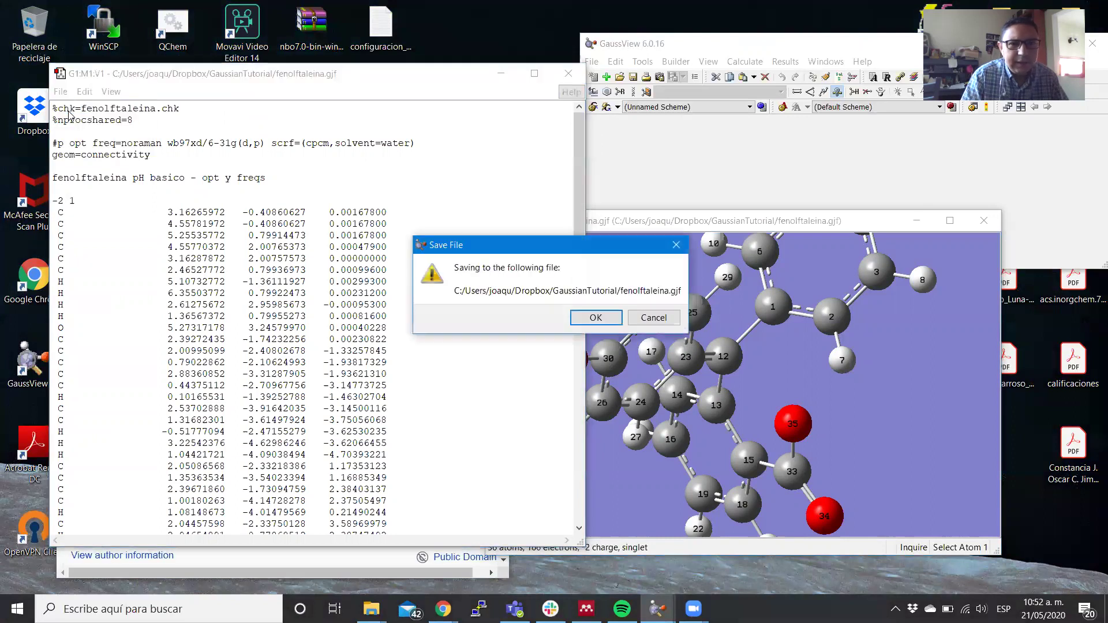
click(584, 318)
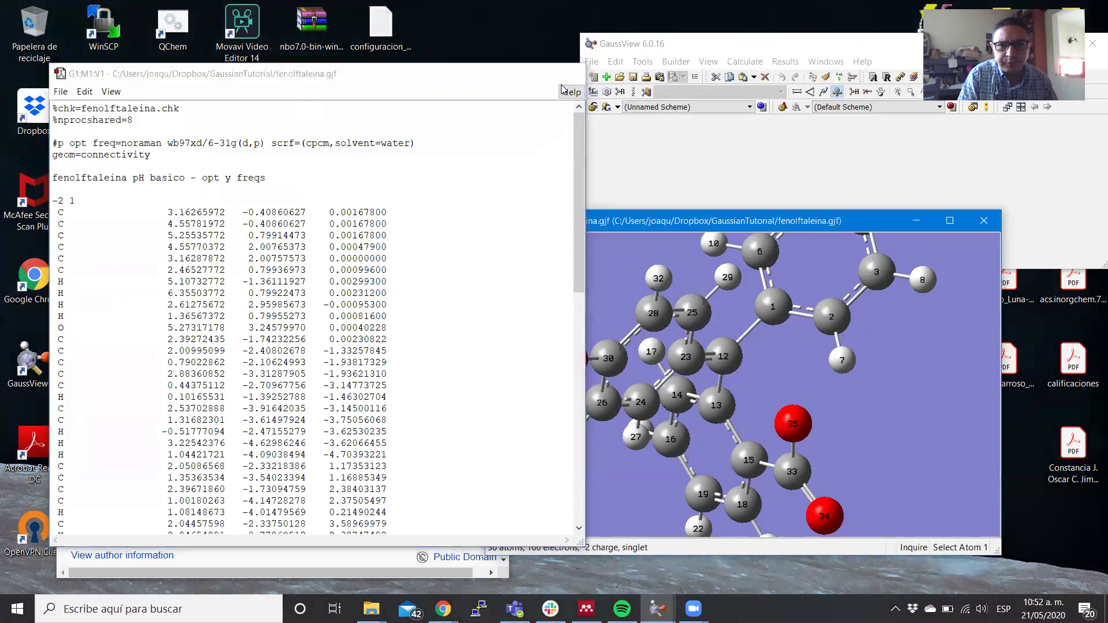
click(563, 83)
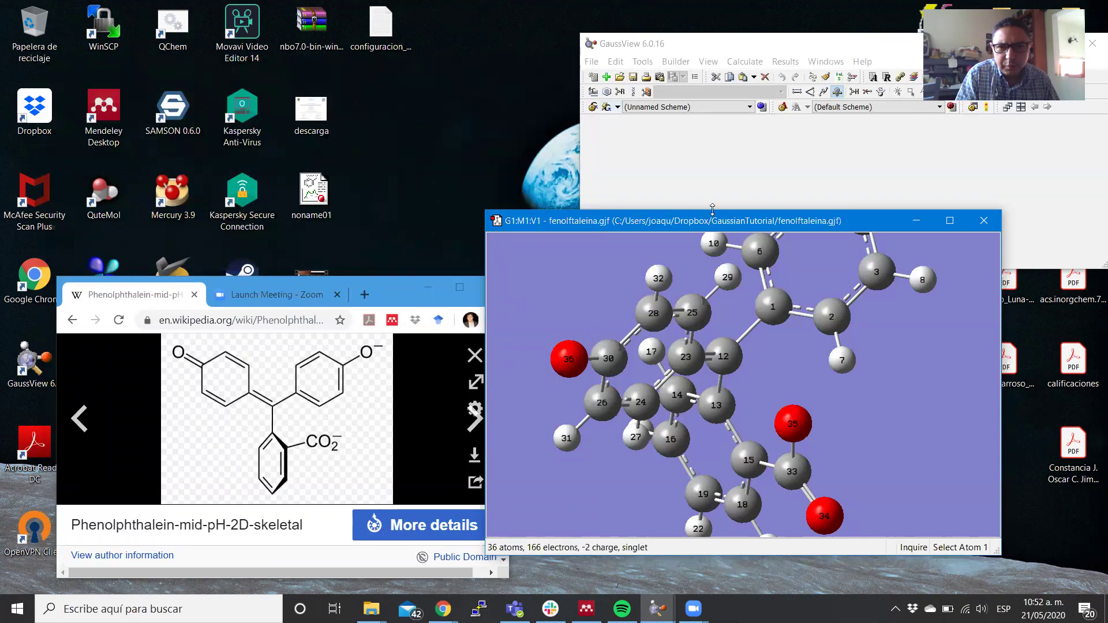
Shrink the molecule window, try Gaussian Quick Launch, and dismiss the missing g16w.exe error and G2 window.
drag(712, 209, 713, 284)
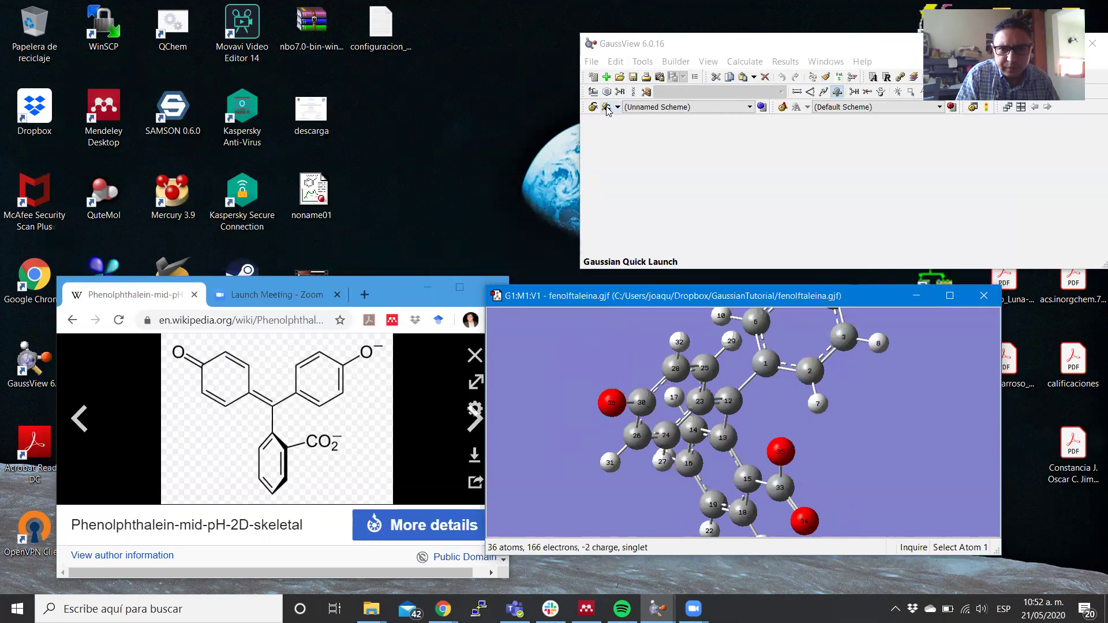
click(606, 108)
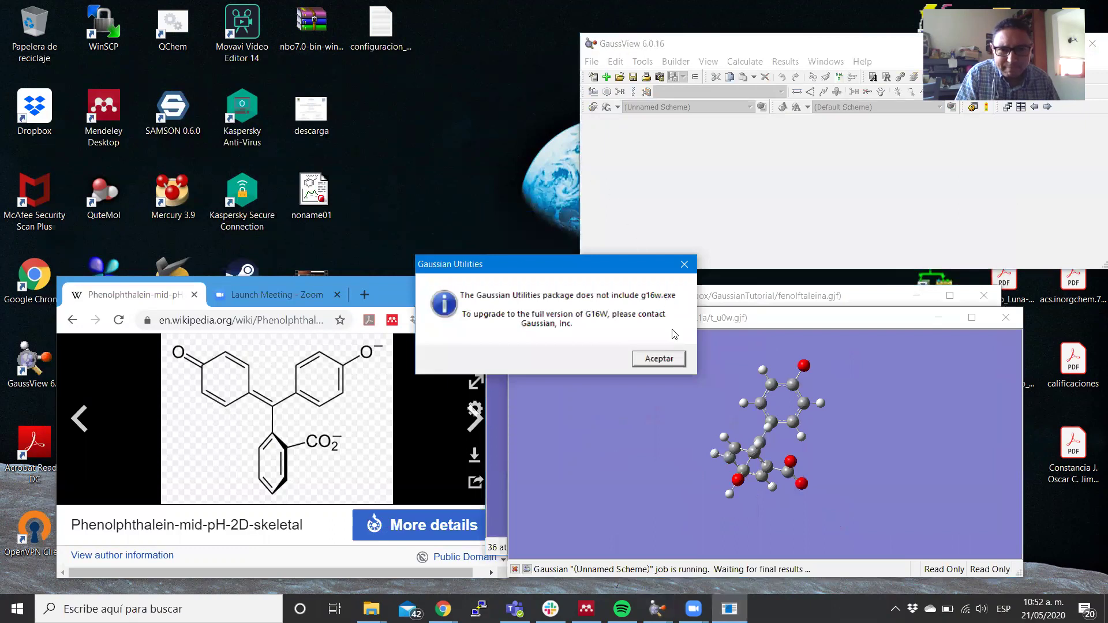
click(659, 359)
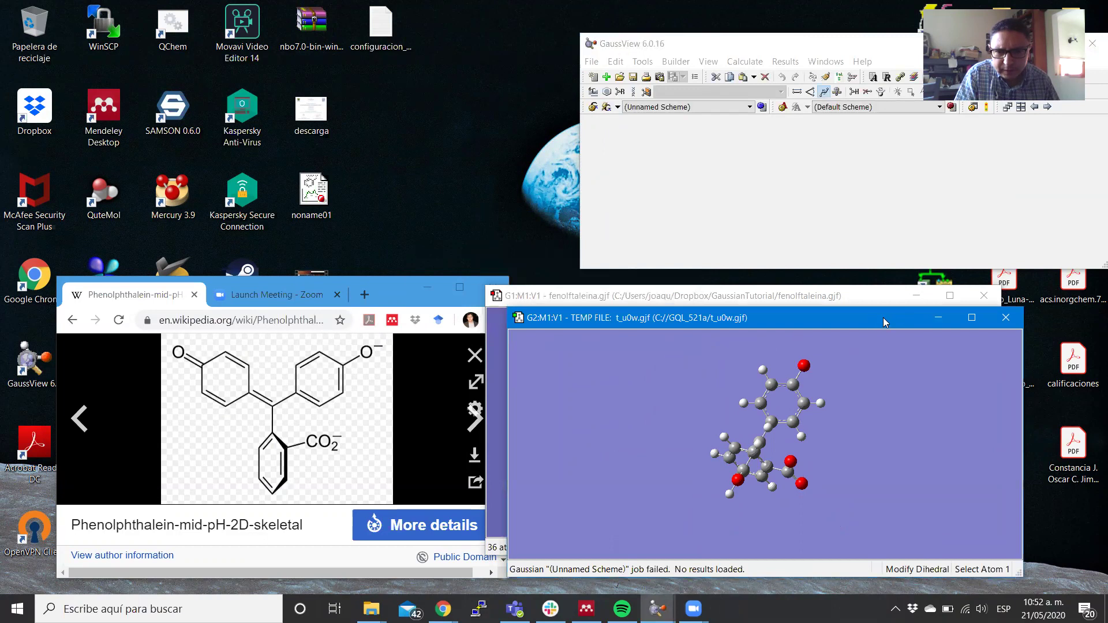
click(1005, 318)
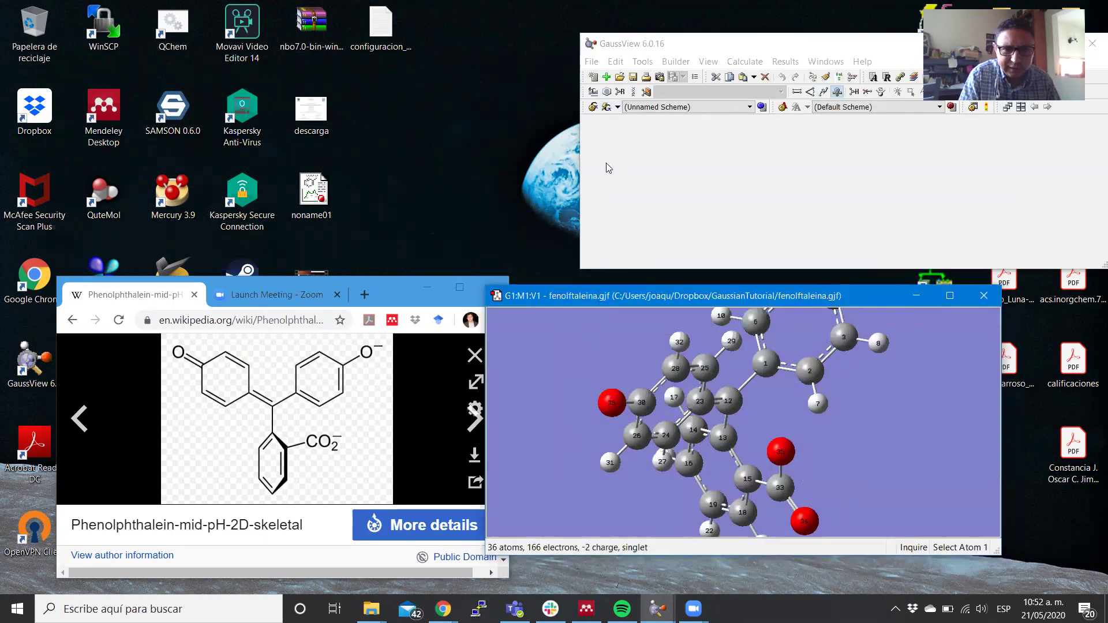
click(479, 608)
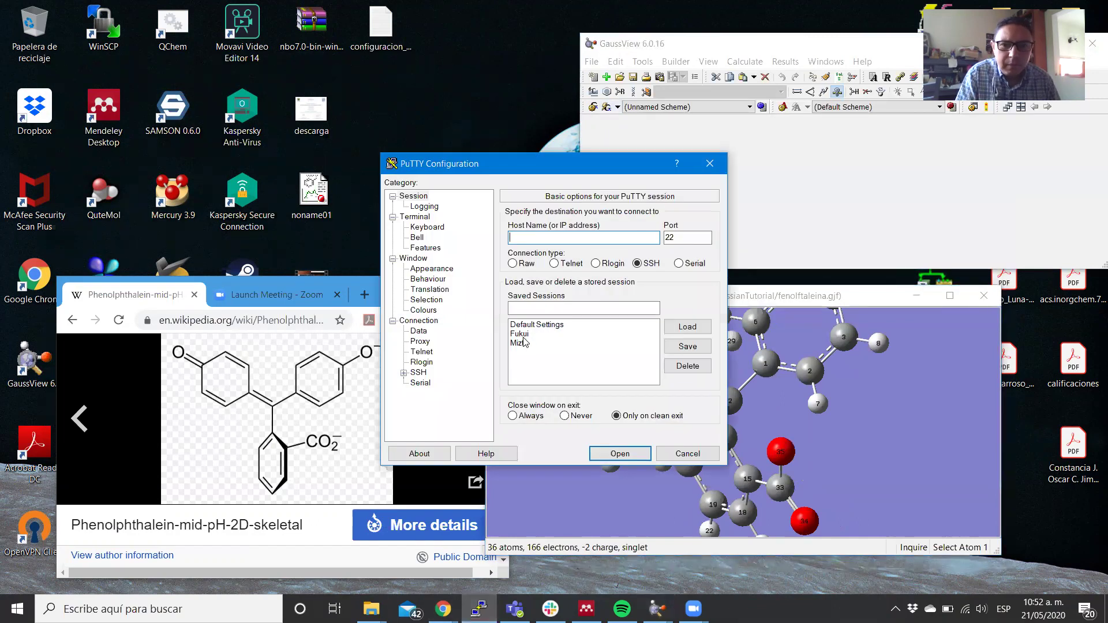
Log into the server through the saved Fukui PuTTY session and enlarge the terminal window.
click(522, 334)
click(695, 329)
click(633, 454)
key(Return)
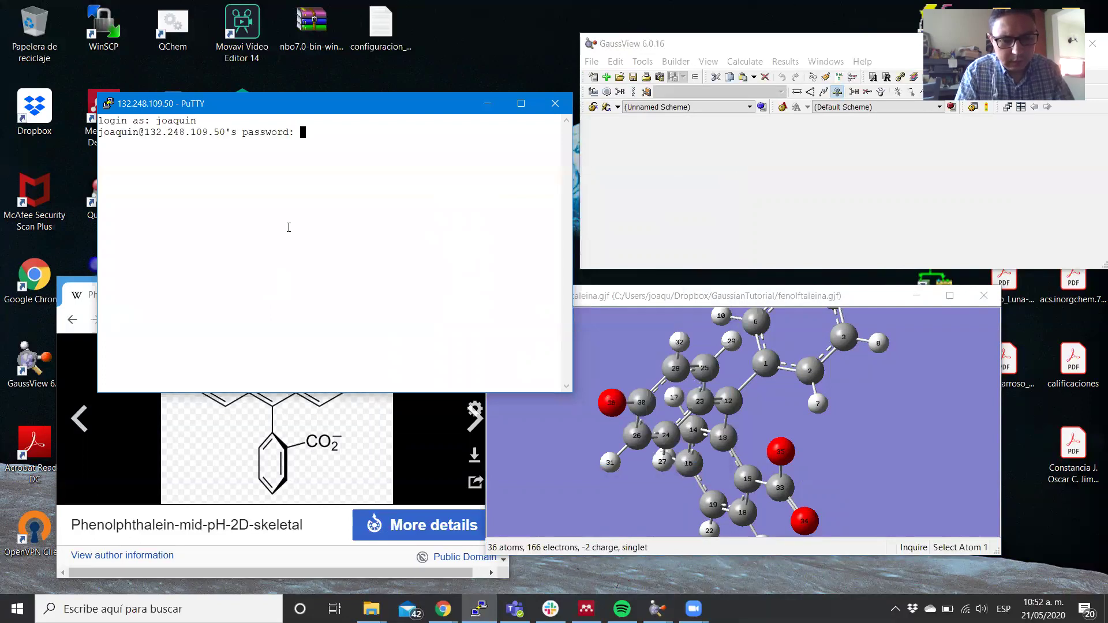
key(Return)
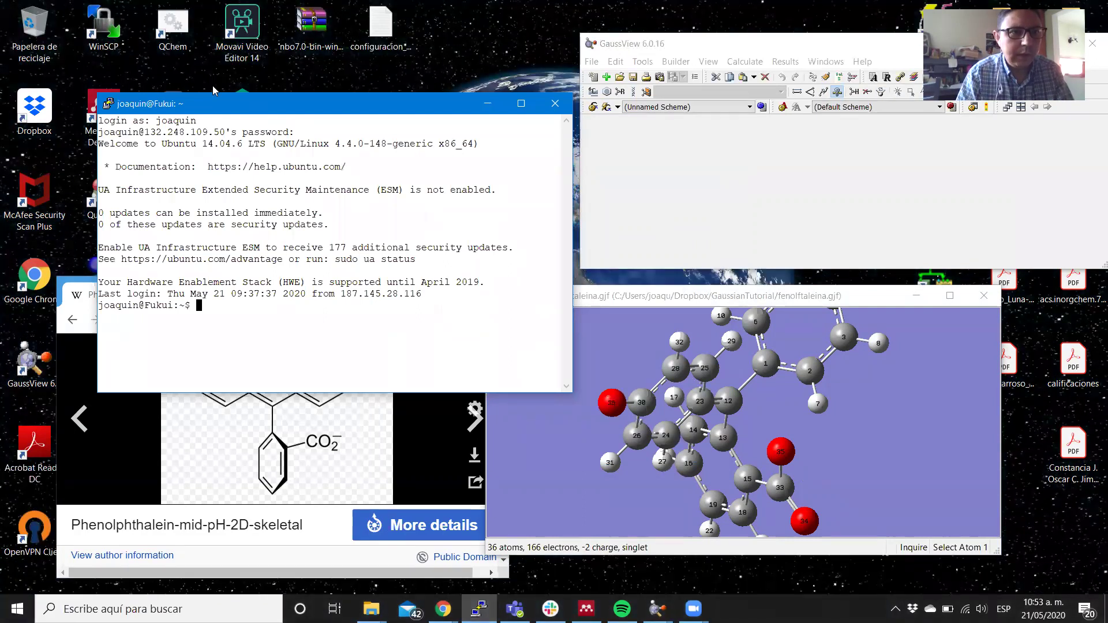
drag(258, 110, 174, 33)
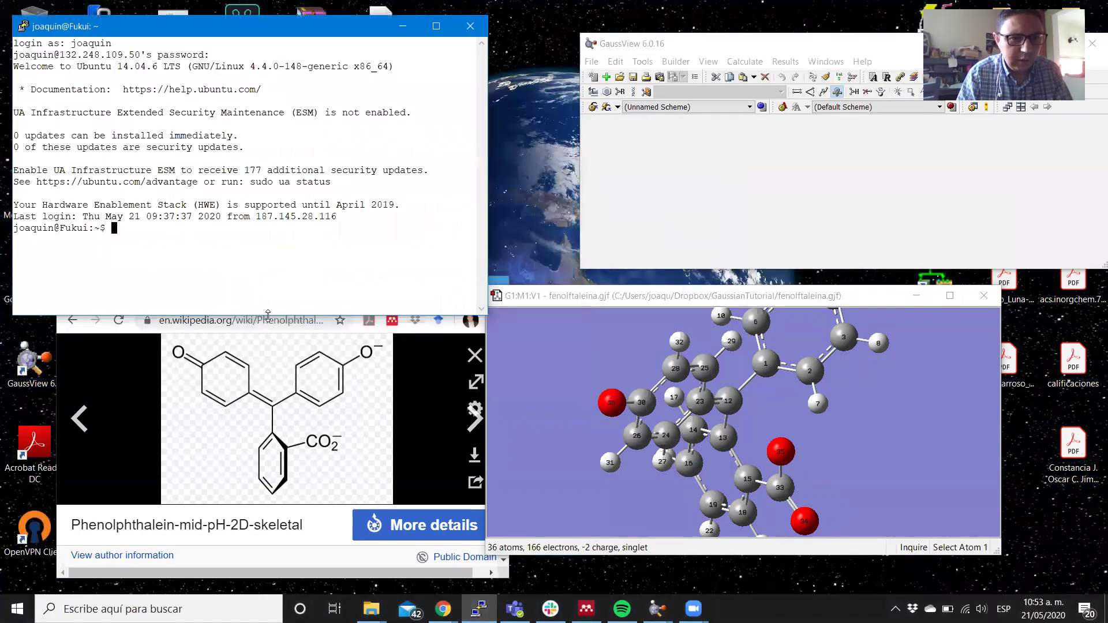
drag(268, 315, 286, 568)
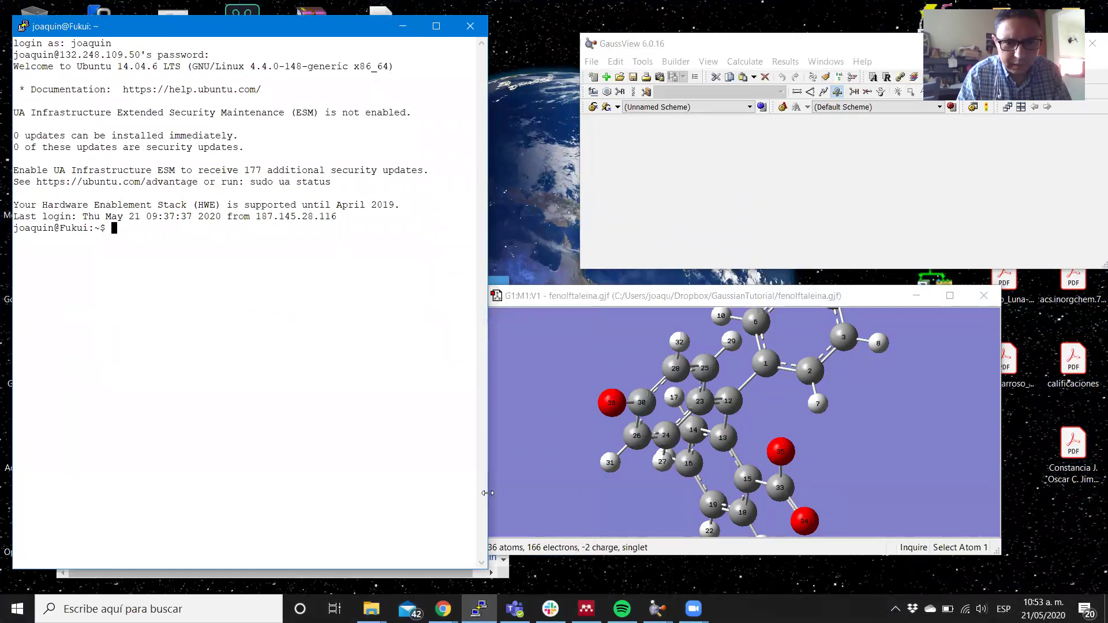
drag(488, 493, 569, 492)
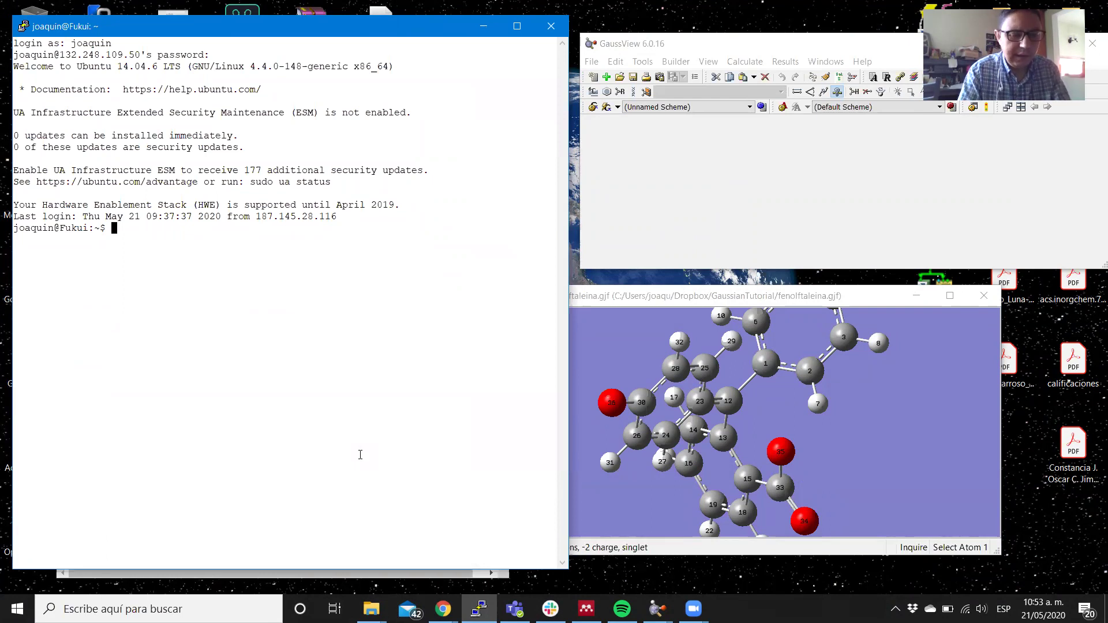
Change into Dropbox/GaussianTutorial and list its files, showing fenolftaleina.gjf.
text(cd Dr)
key(Tab)
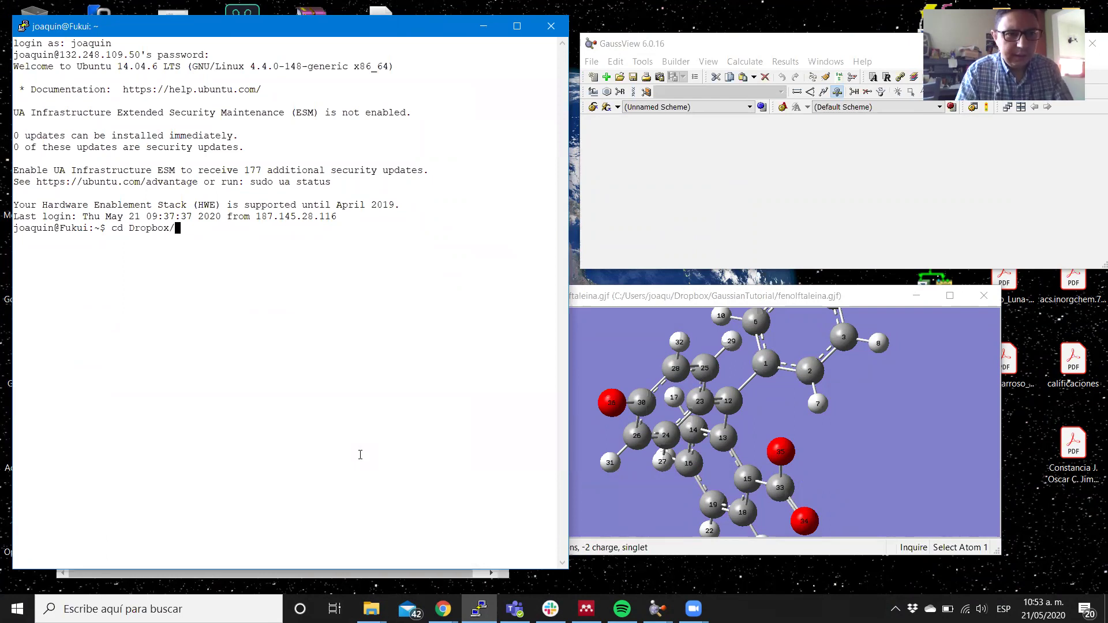
text(Ga)
key(Tab)
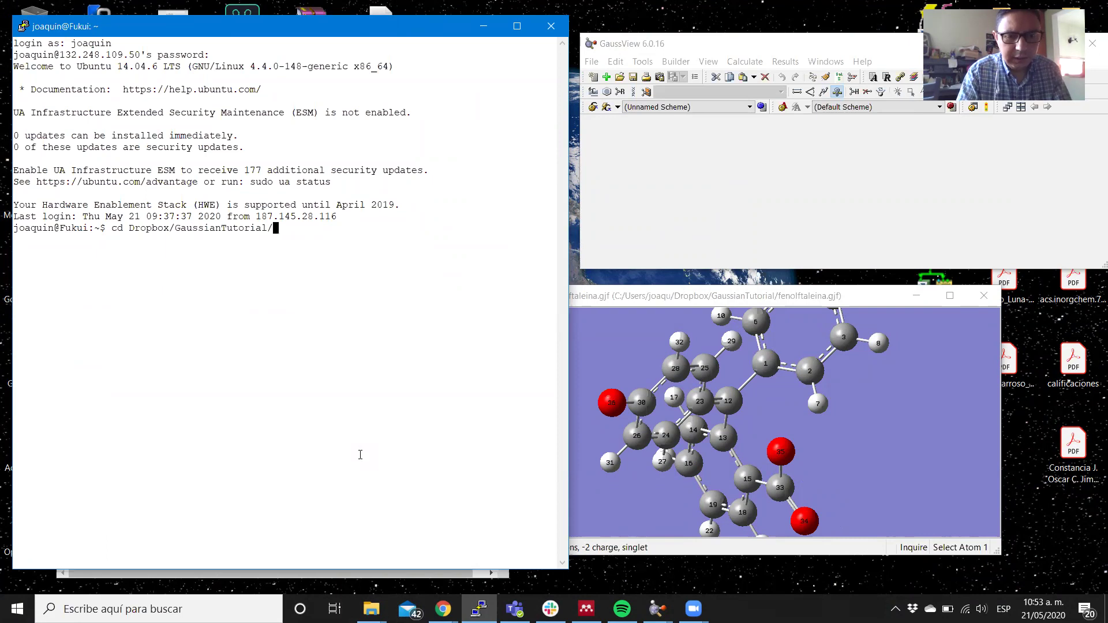
key(Return)
text(ls)
key(Return)
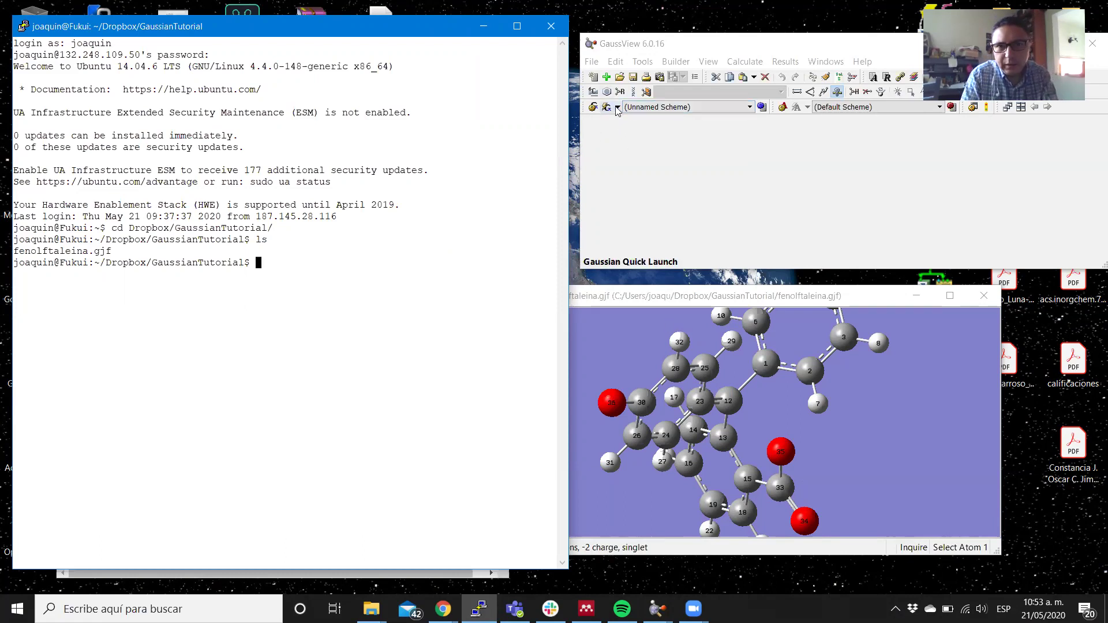
click(159, 608)
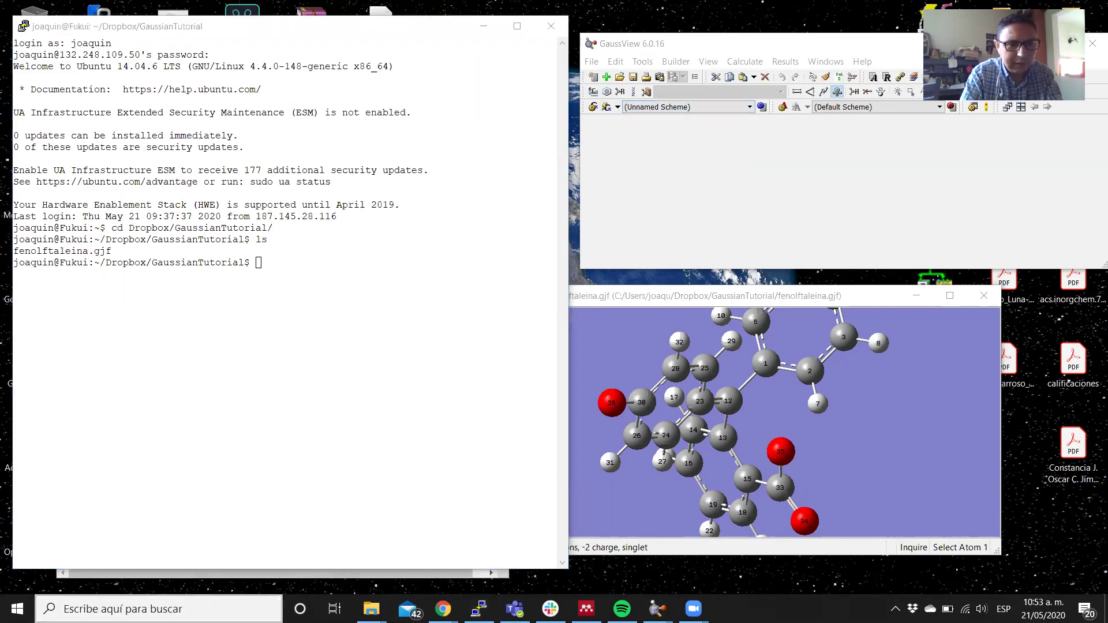
text(g)
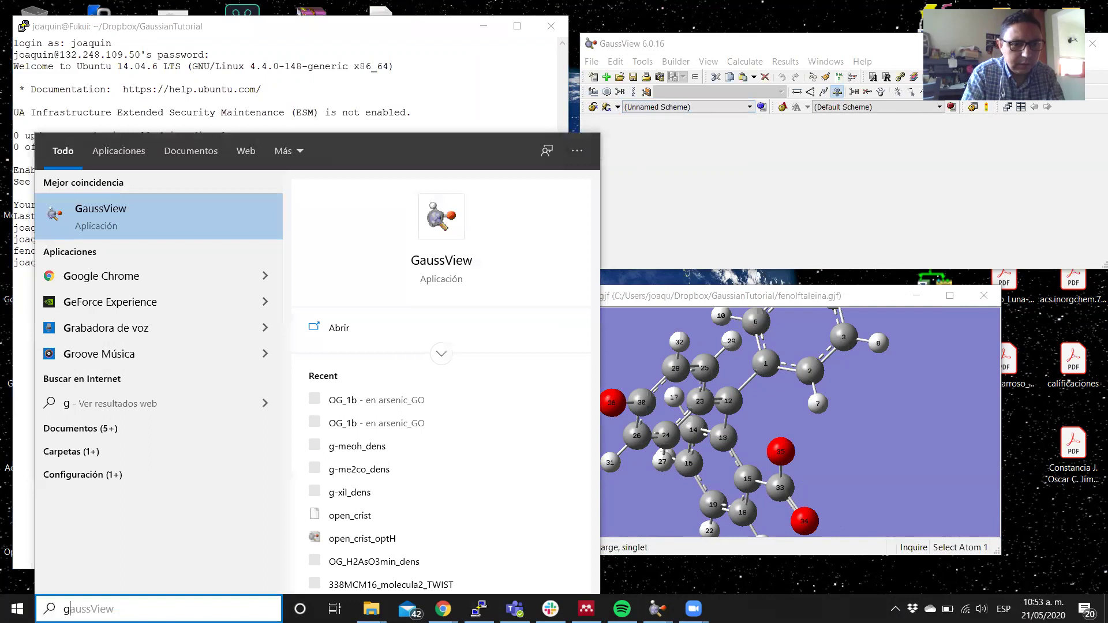
text(03)
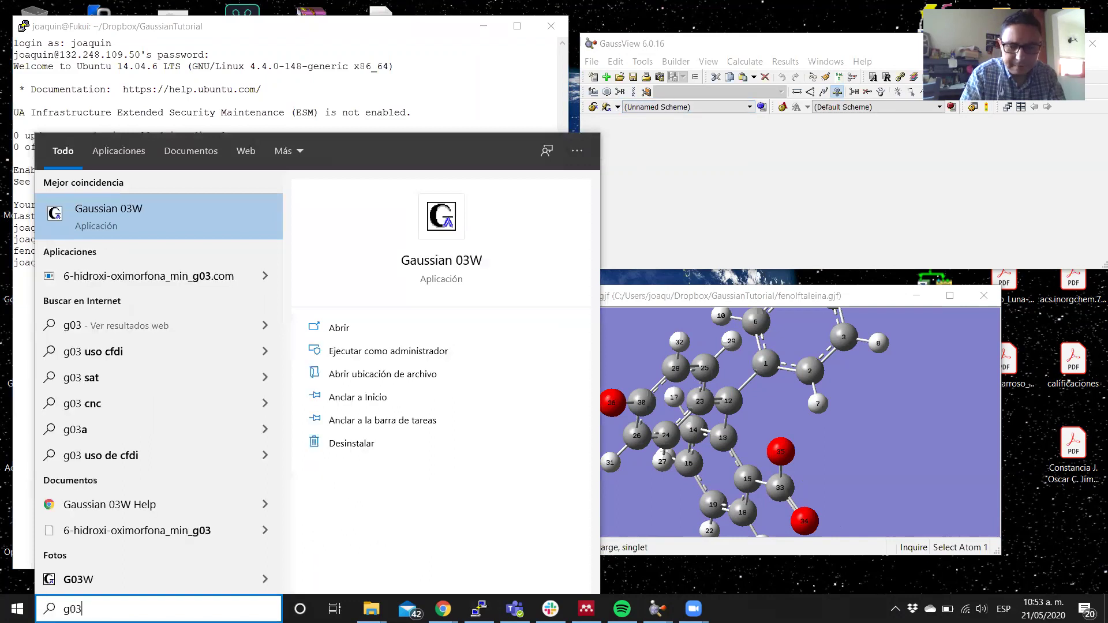
Launch Gaussian 03W, move its window aside, and bring up File Explorer's frequent-folders list.
key(Return)
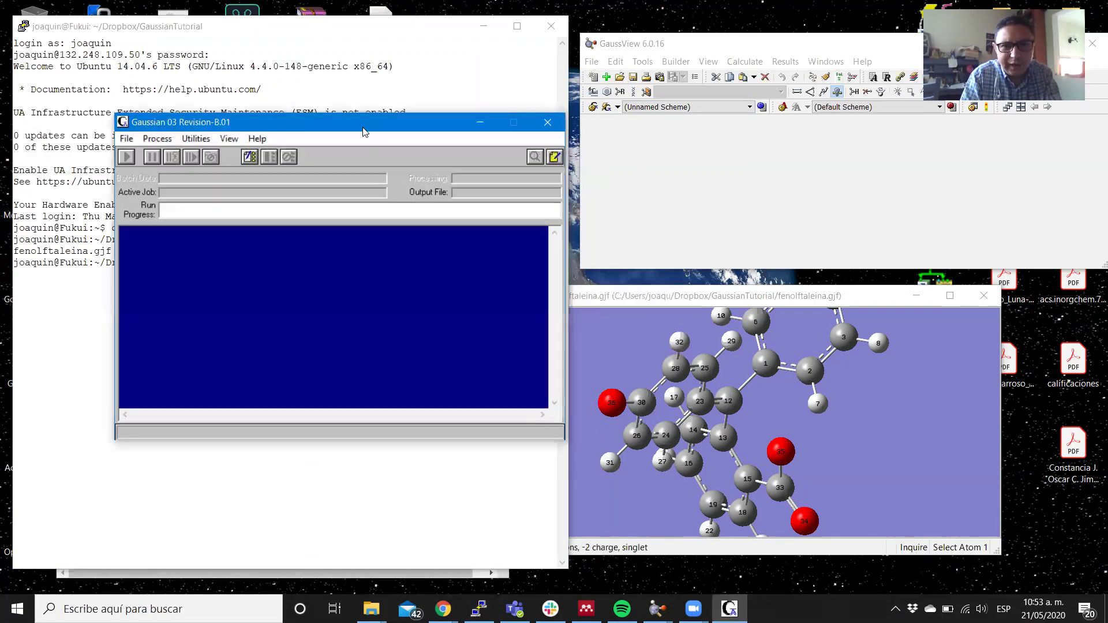
drag(362, 131, 680, 180)
mouse_move(371, 609)
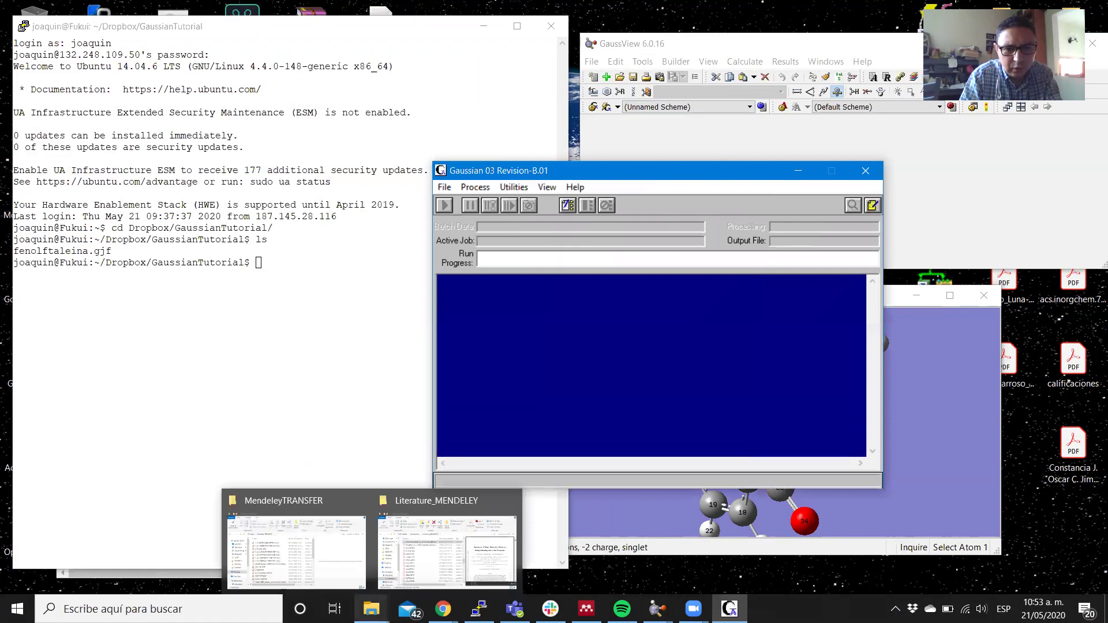
click(371, 608)
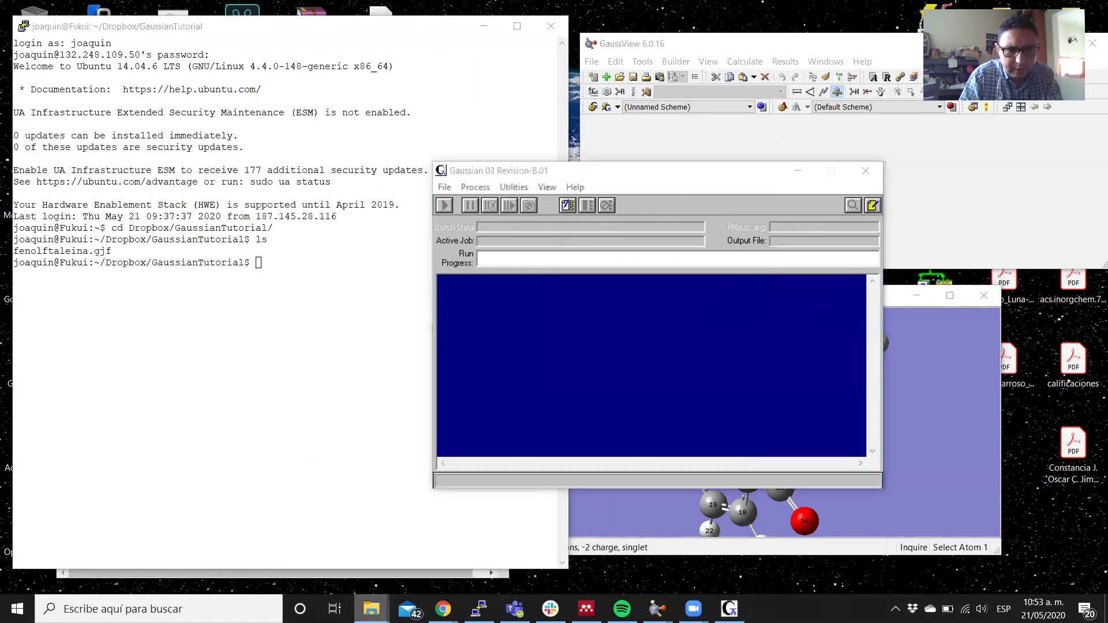
right_click(371, 609)
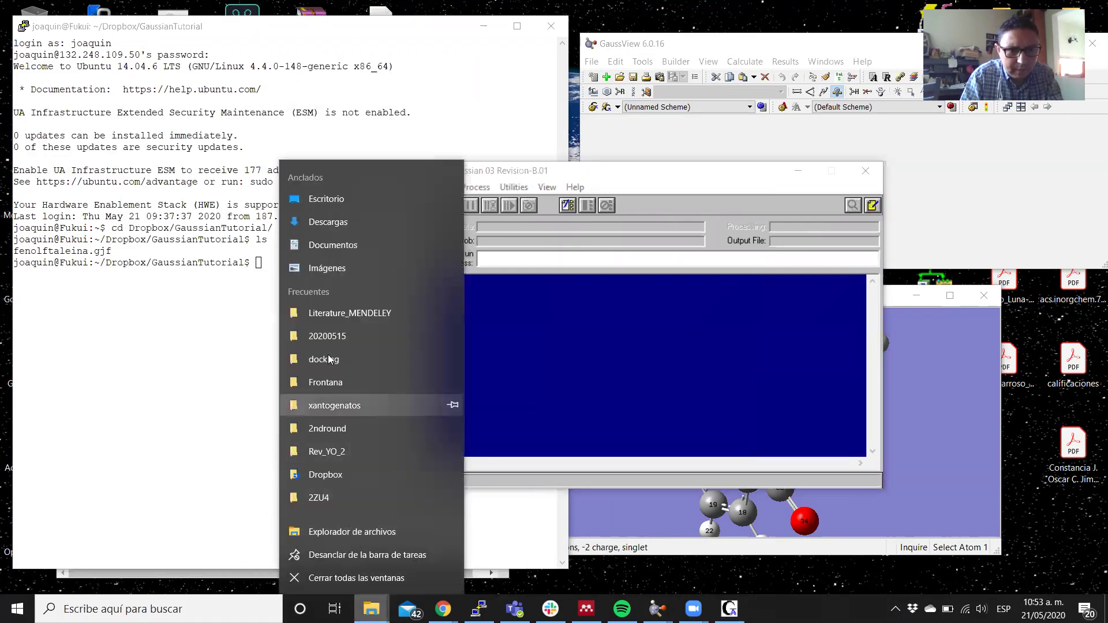
Open Dropbox from the jump list and enter its GaussianTutorial folder.
click(309, 473)
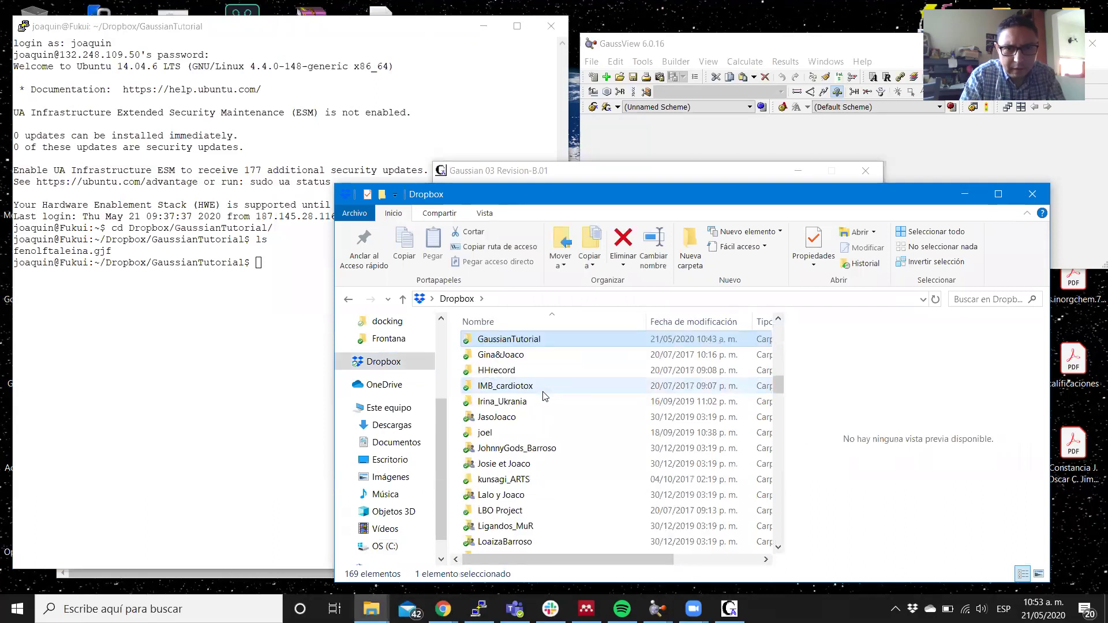
key(Return)
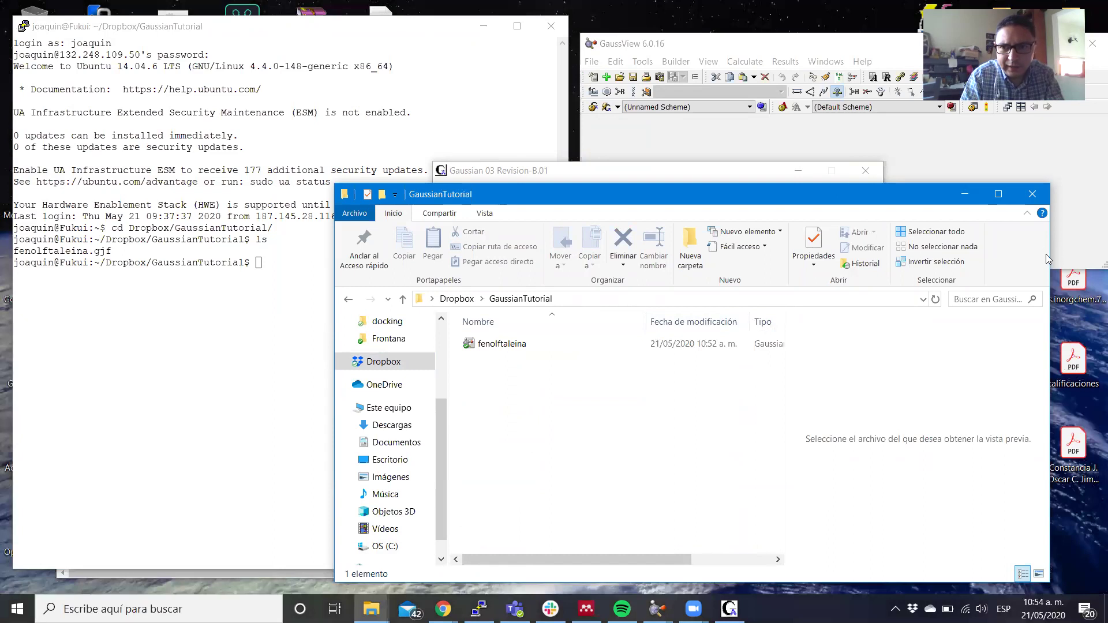
Arrange the Explorer folder and Gaussian 03W windows so both are visible.
drag(1049, 250, 862, 250)
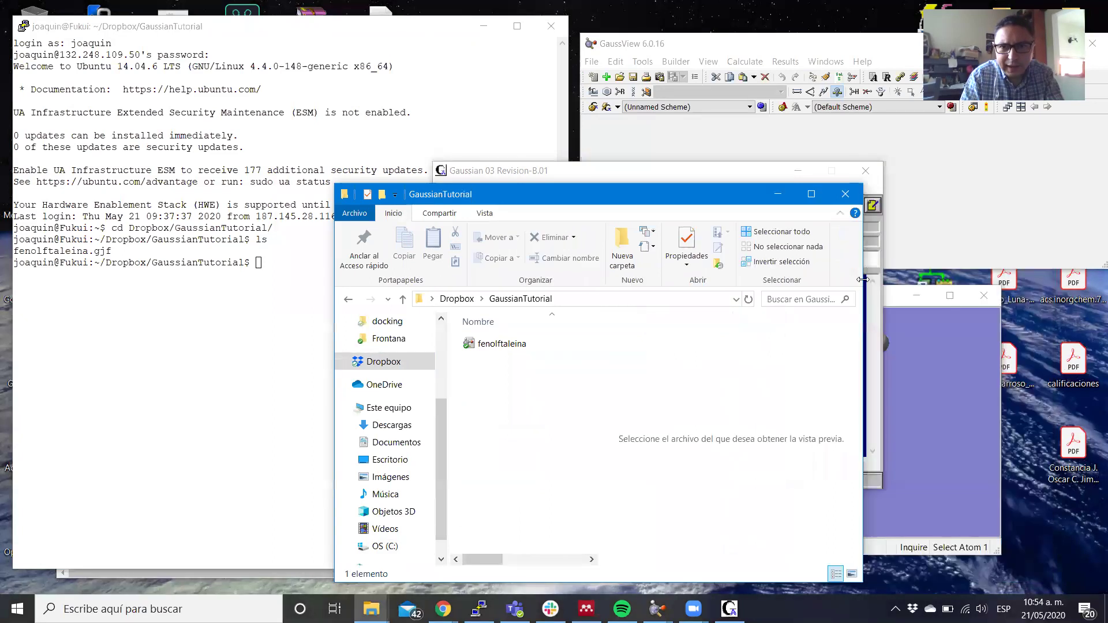
drag(670, 193, 437, 168)
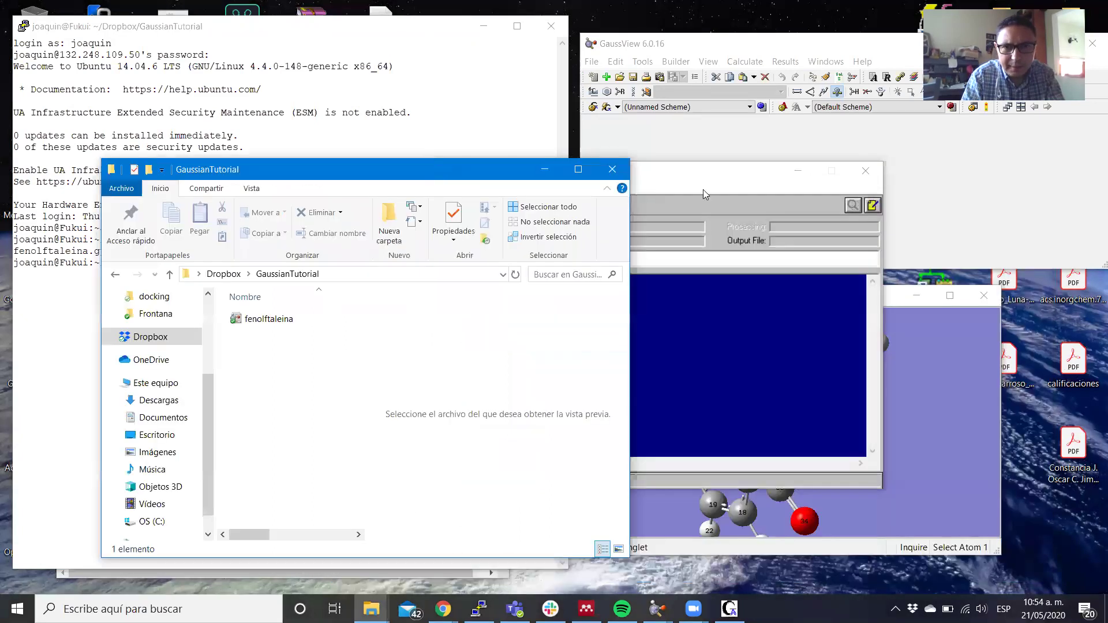
click(709, 185)
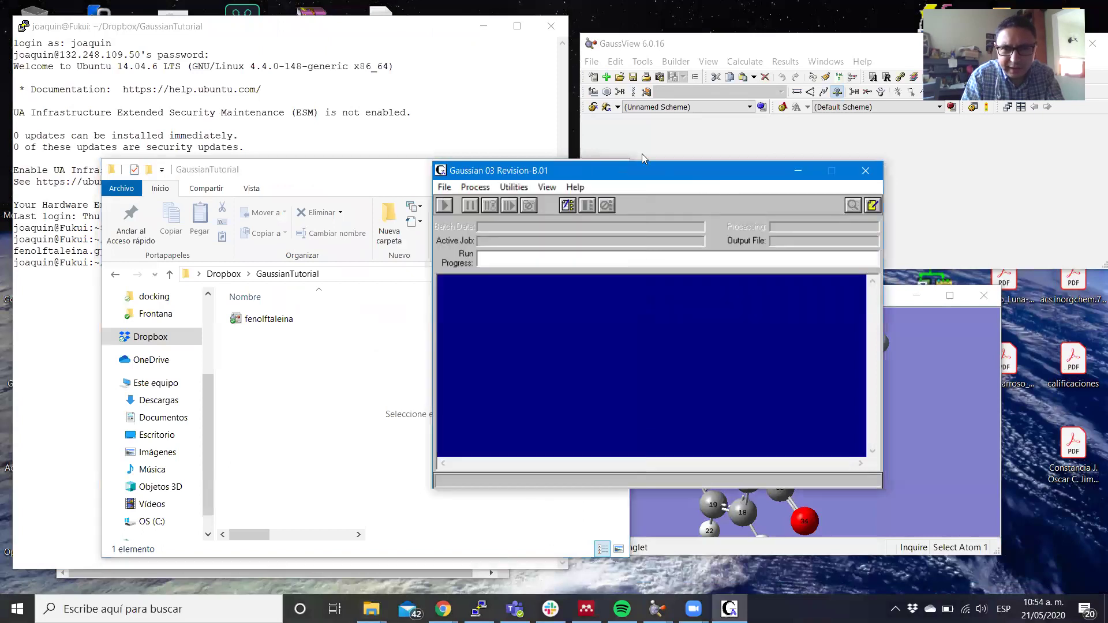
drag(706, 183, 873, 204)
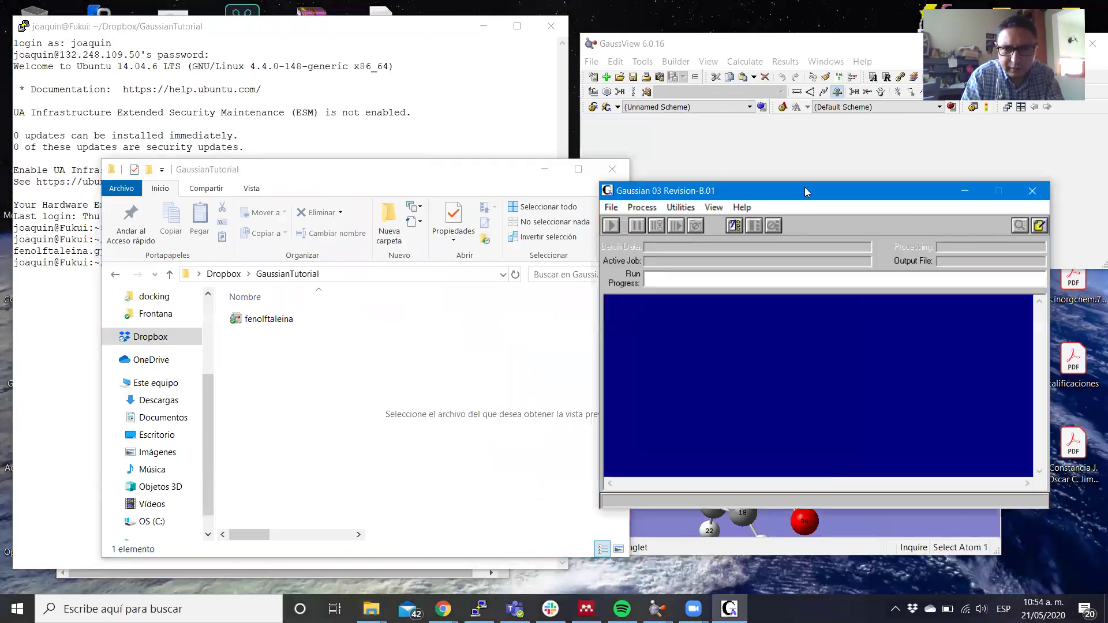
Load fenolftaleina.gjf into Gaussian 03W by dragging it from Explorer, then run it.
click(611, 207)
click(634, 239)
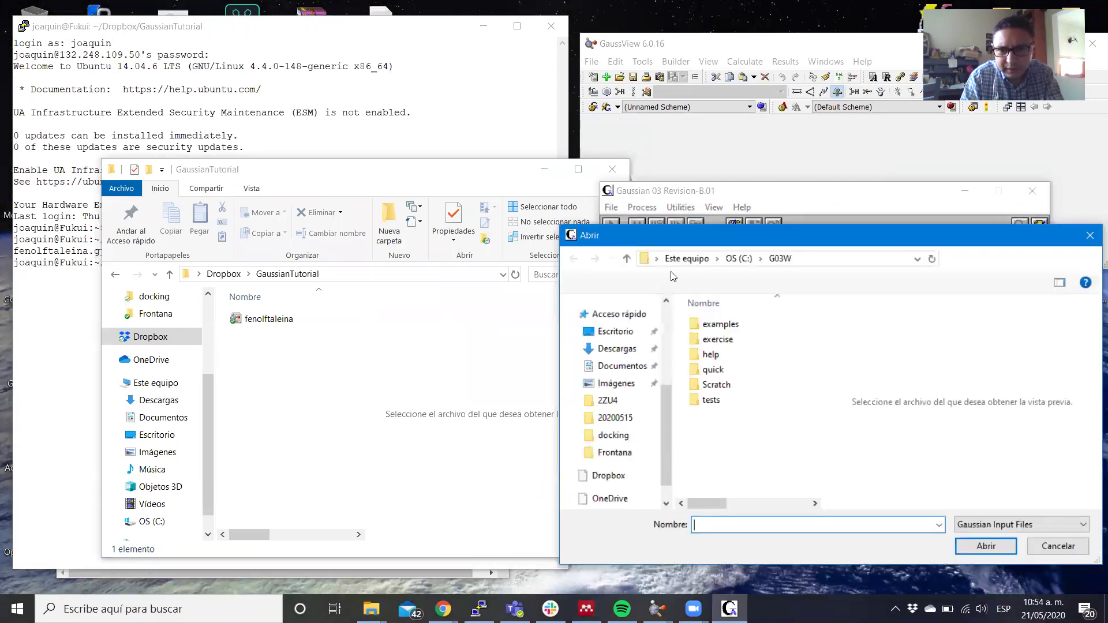
click(1089, 236)
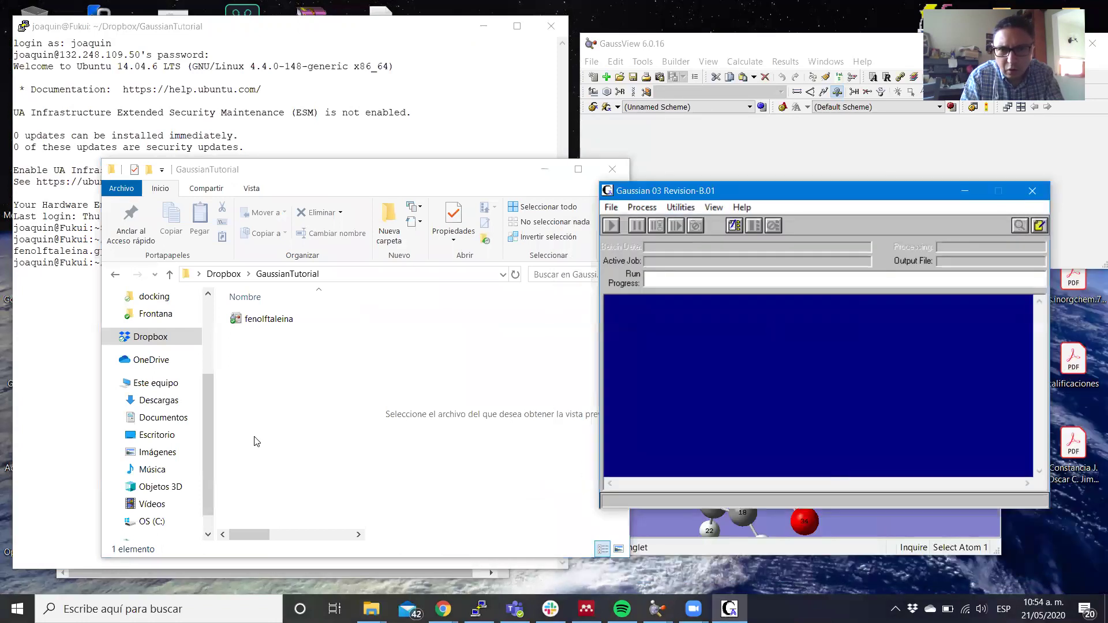
drag(237, 318, 750, 377)
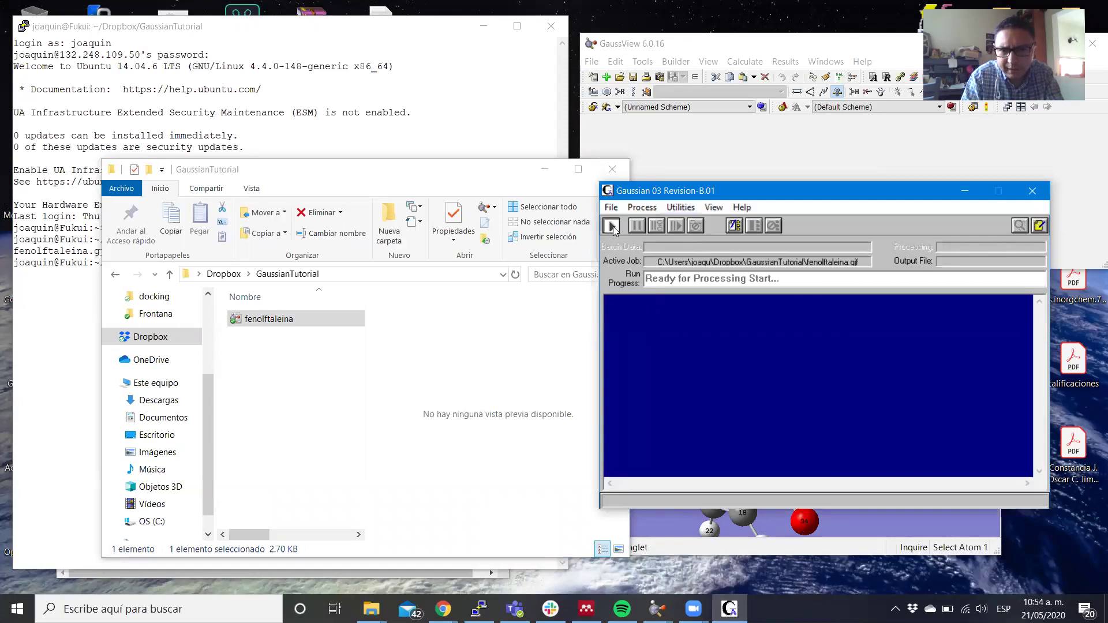
click(612, 226)
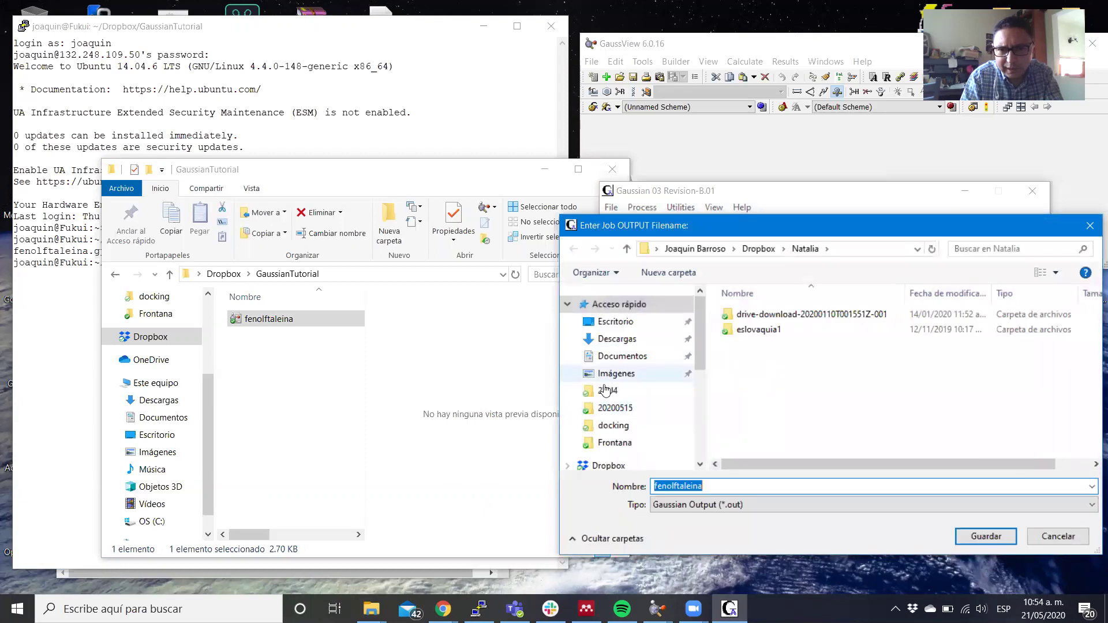
Save the output as fenolftaleina.out in Dropbox\GaussianTutorial to start the run.
click(605, 465)
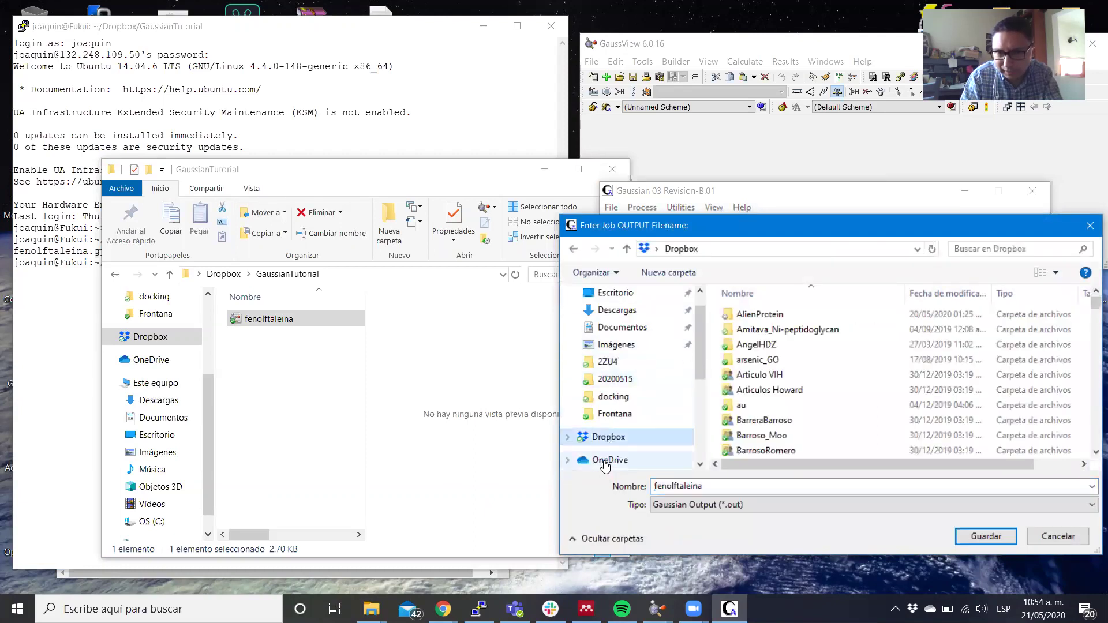
scroll(749, 417, down, 12)
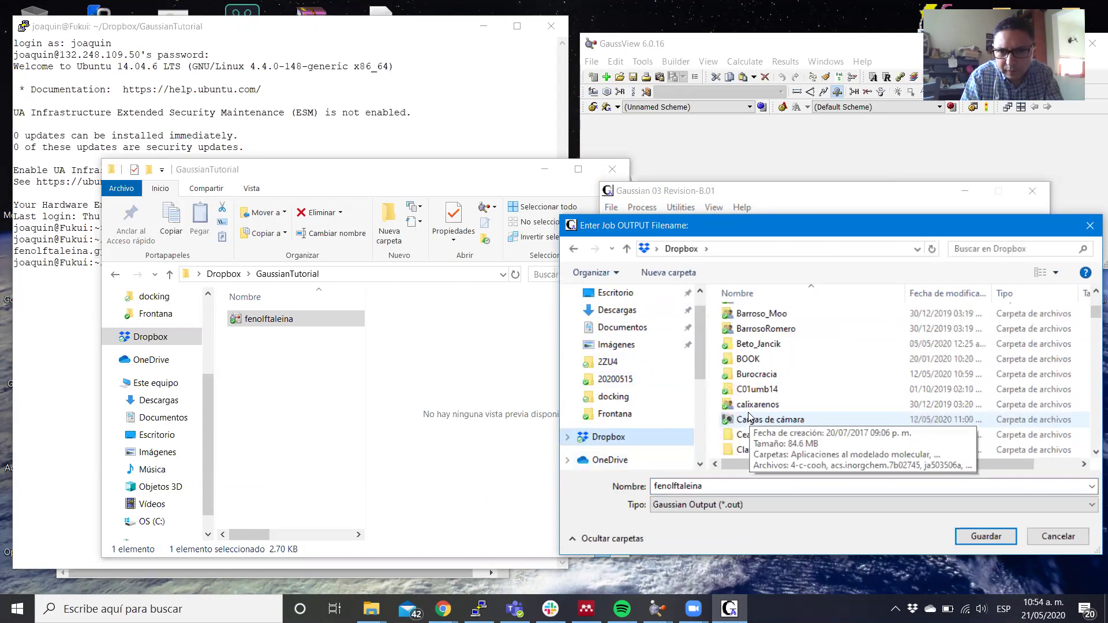
scroll(749, 417, down, 2)
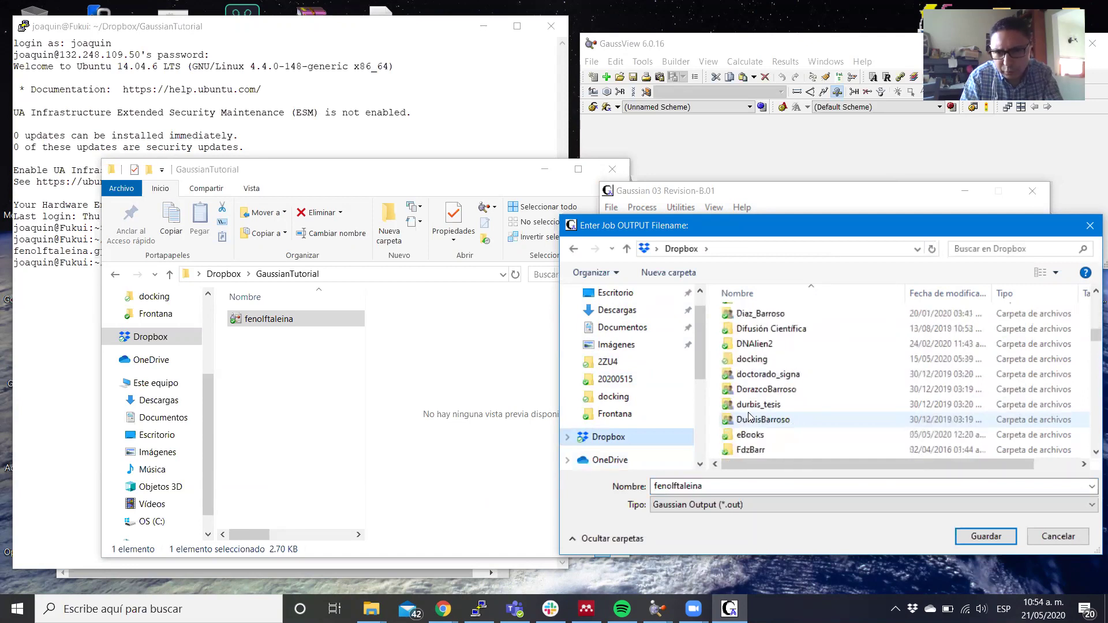
scroll(749, 417, down, 2)
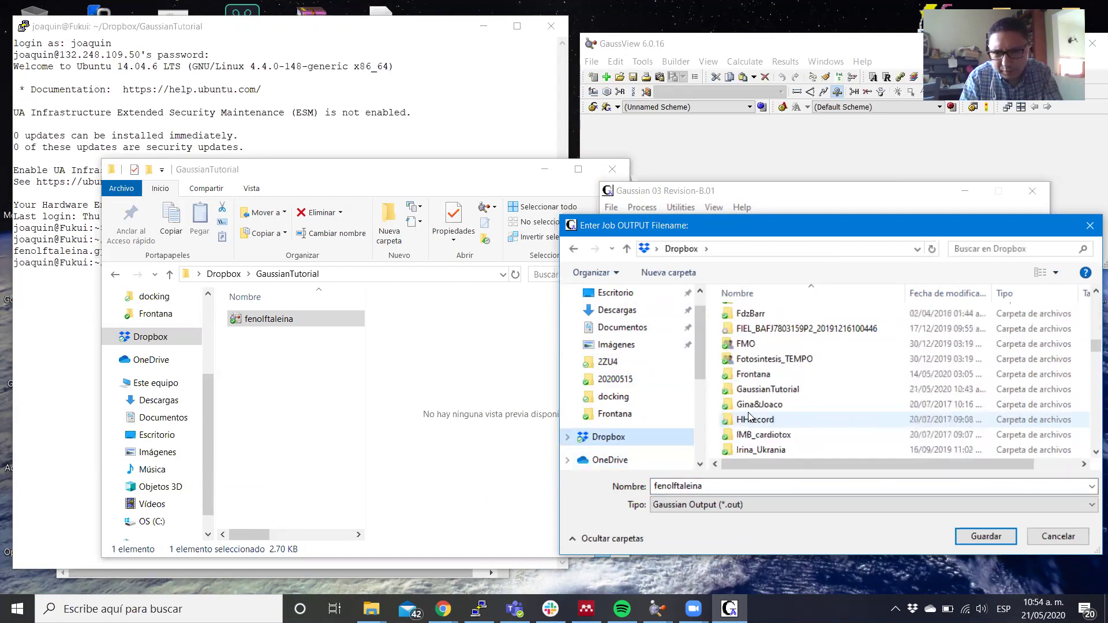
click(766, 396)
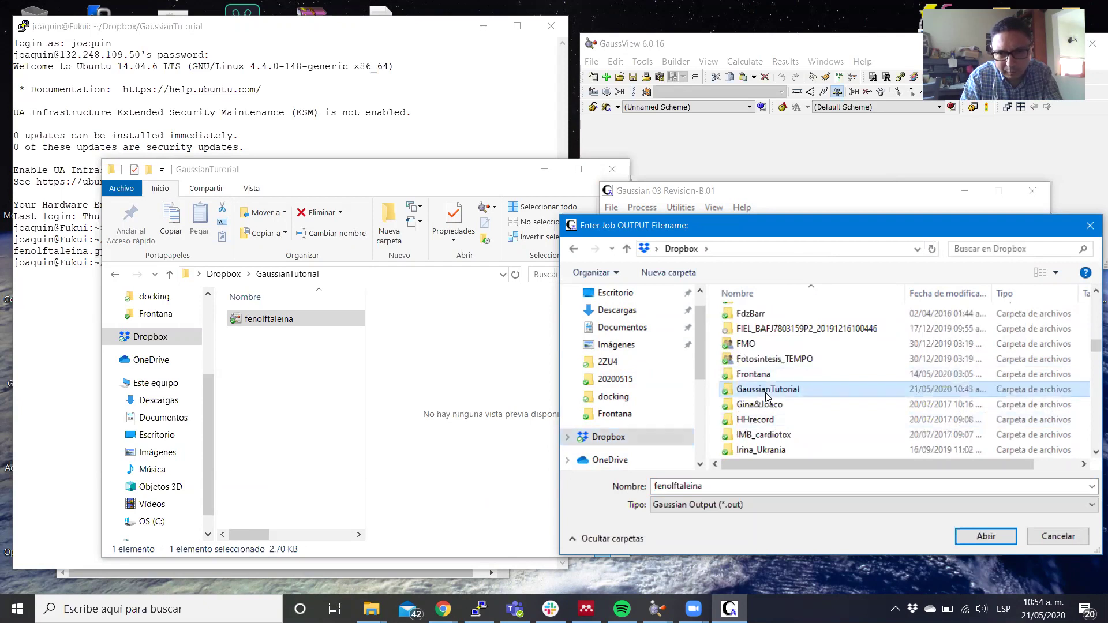
double_click(766, 396)
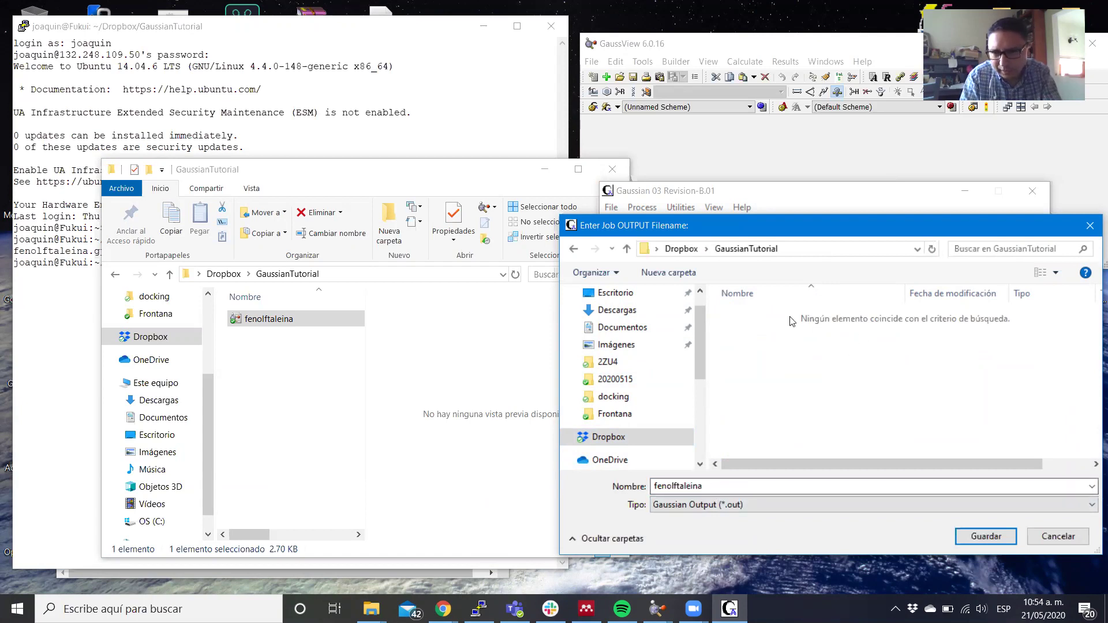
click(978, 537)
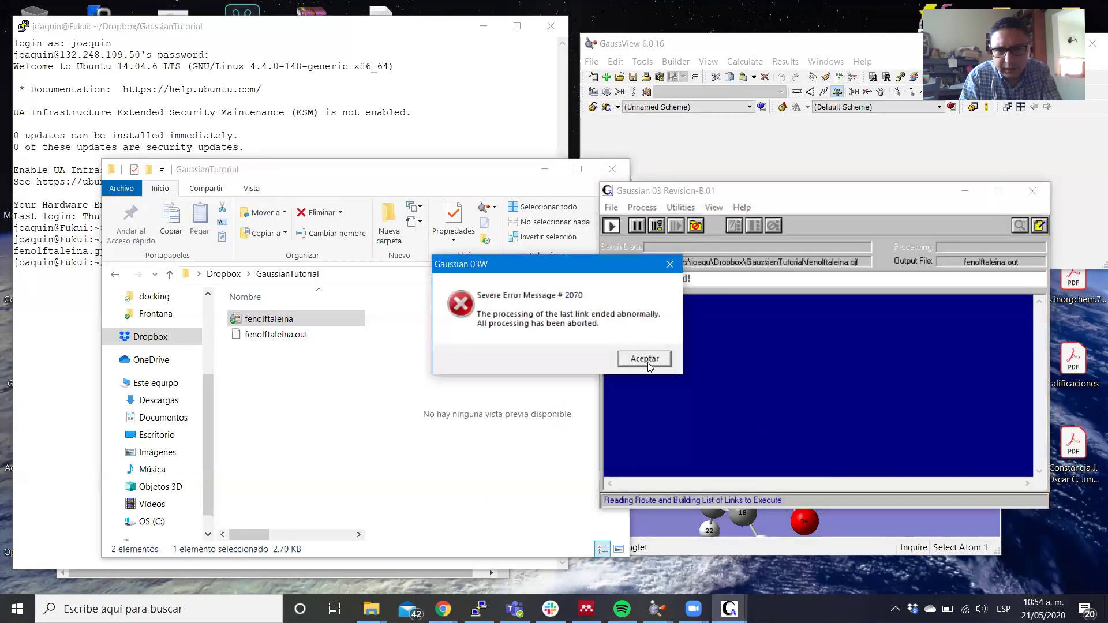
Acknowledge Severe Error #2070, close Gaussian 03W, and minimize the GaussianTutorial folder window.
click(649, 360)
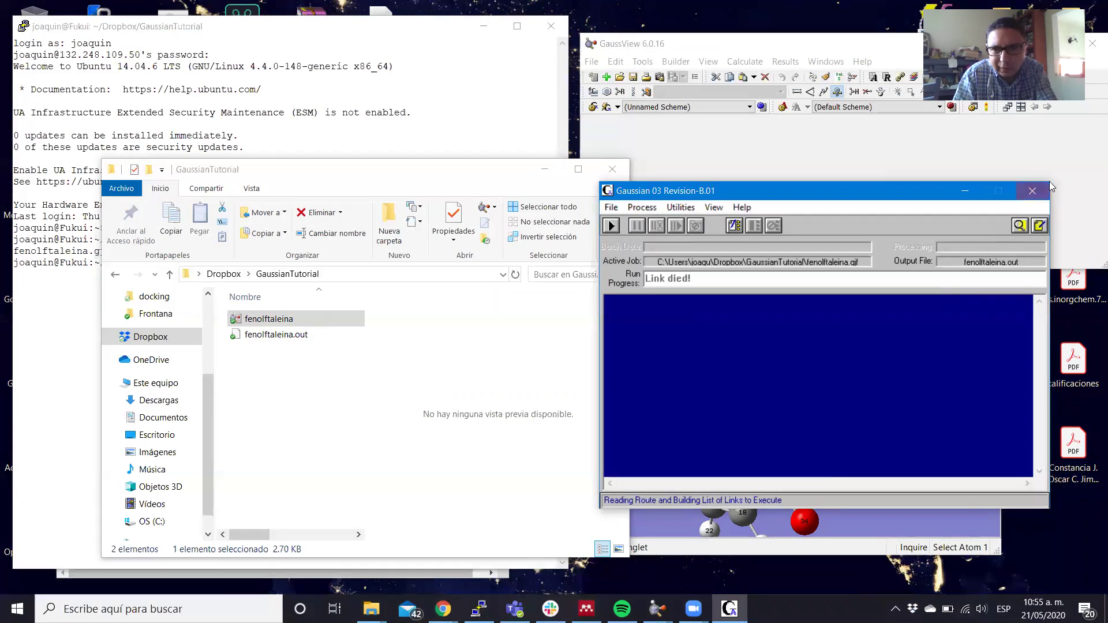
click(1025, 196)
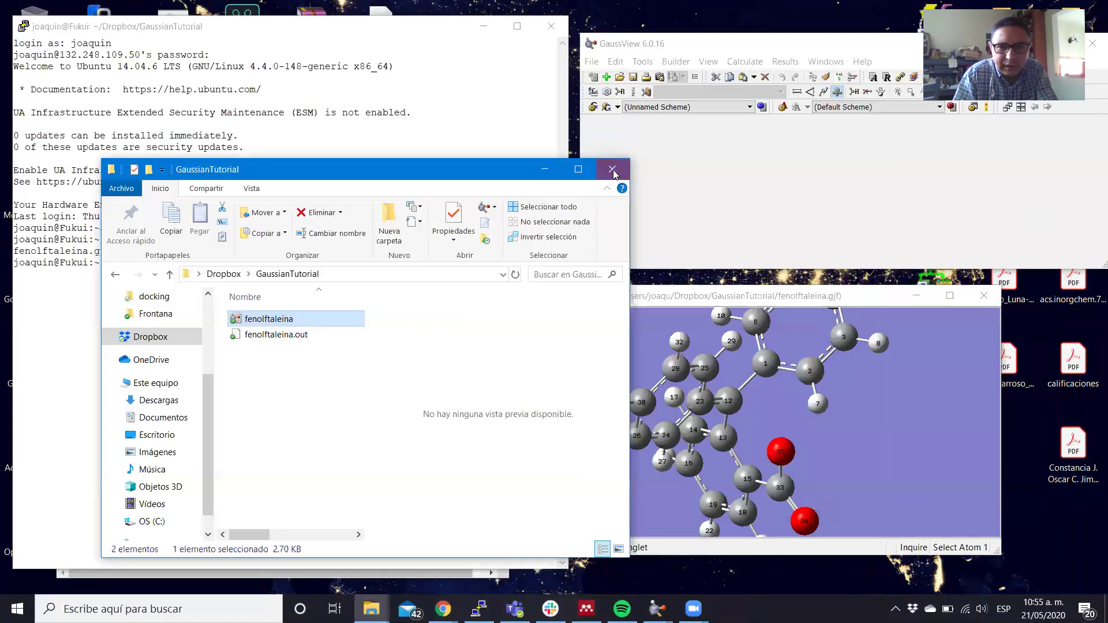
click(545, 172)
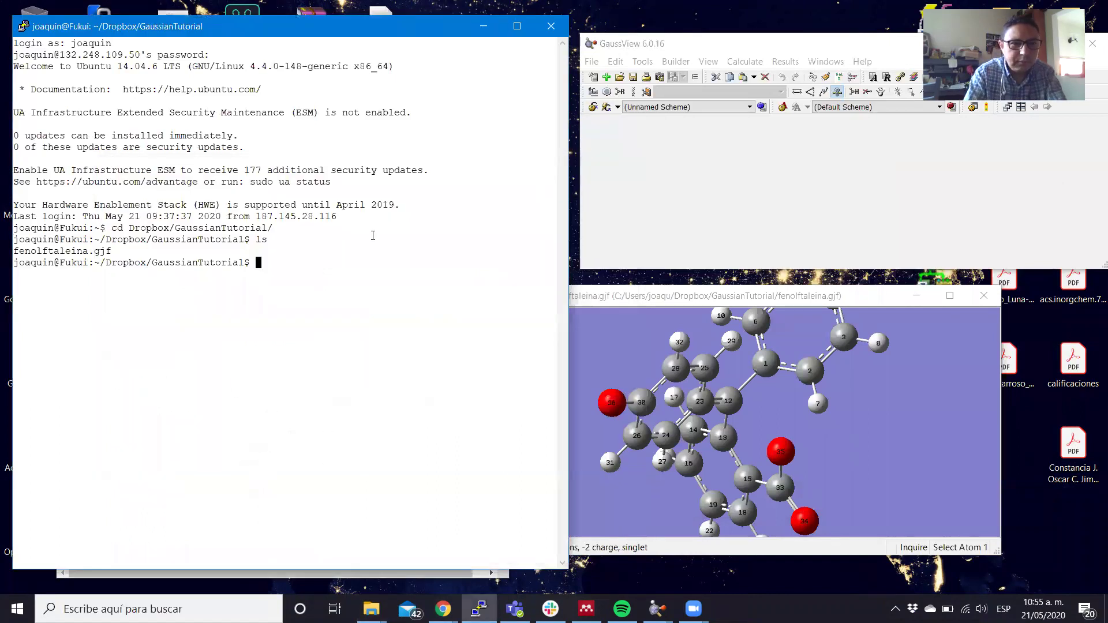
Delete fenolftaleina.out with rm and list the folder to confirm it is gone.
text(ls)
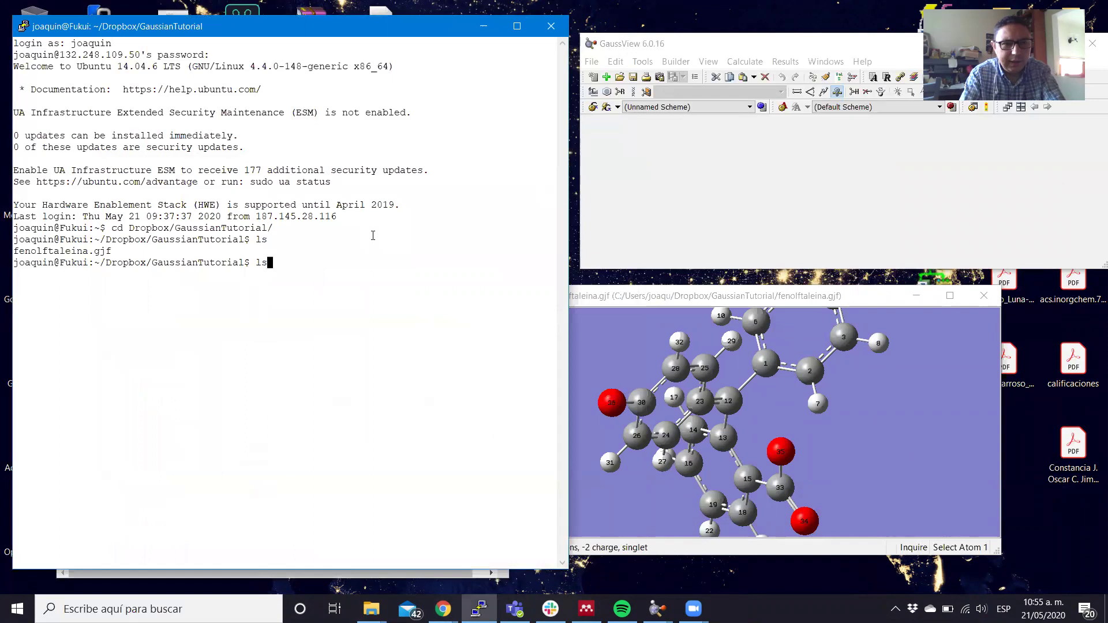
key(Return)
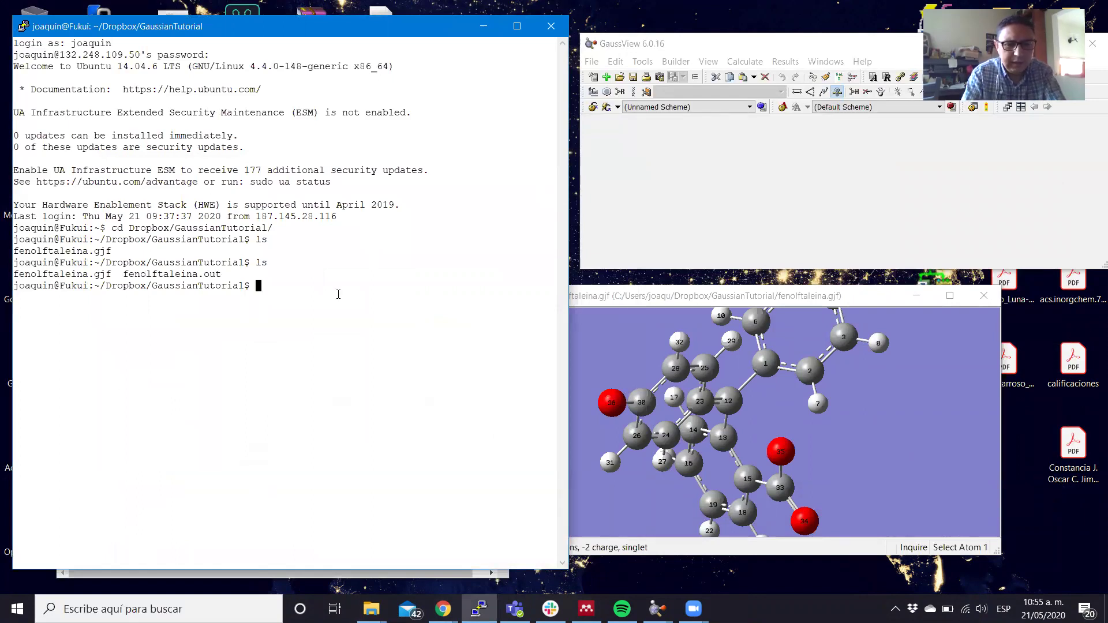
text(rm f)
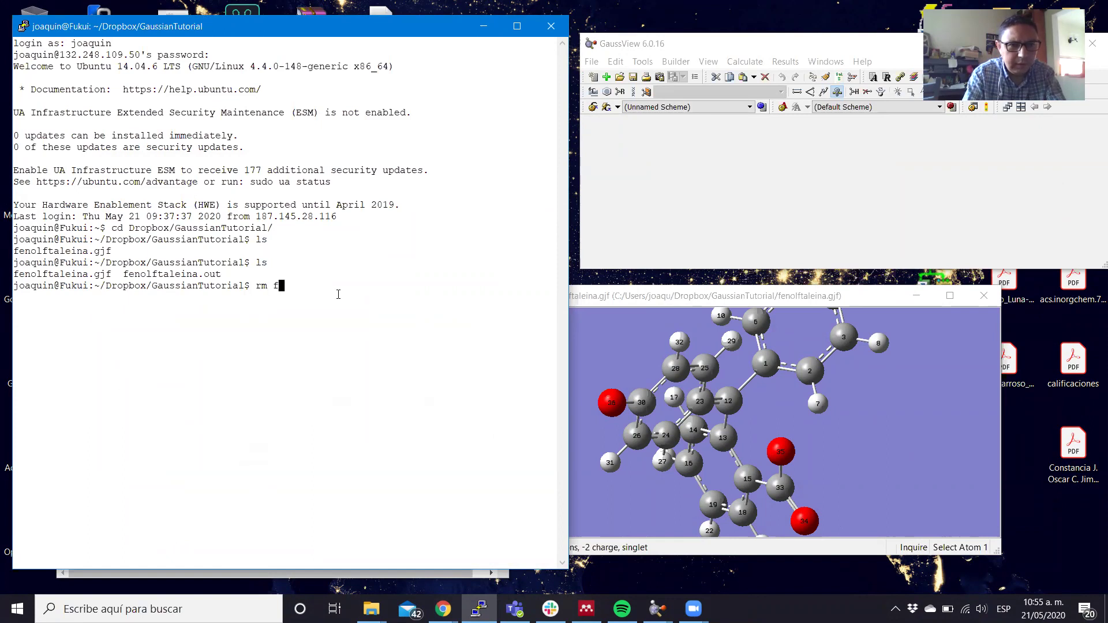
key(Tab)
text(o)
key(Tab)
key(Return)
text(ls)
key(Return)
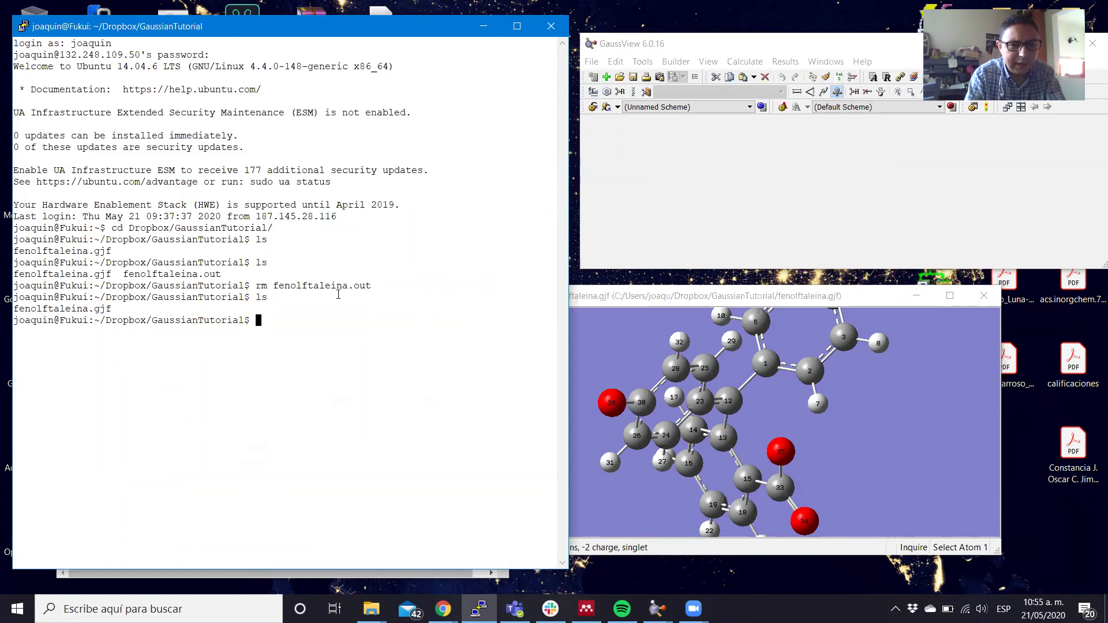
Run g09 < fenolftaleina.gjf > fenolftaleina.log & in the background.
text(g09 < )
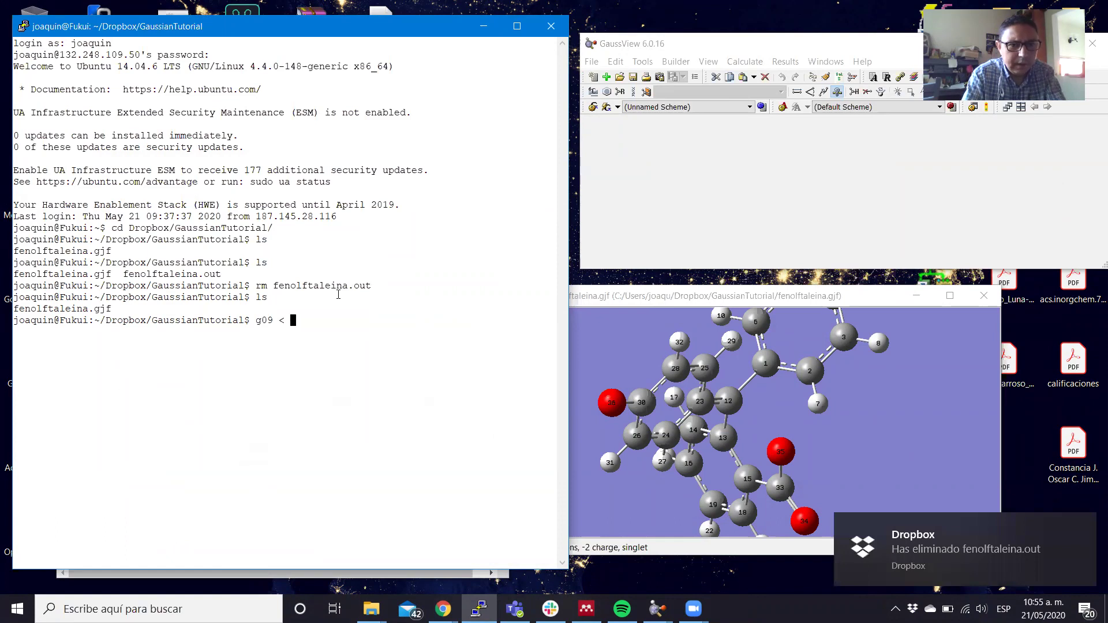
text(fel)
key(Tab)
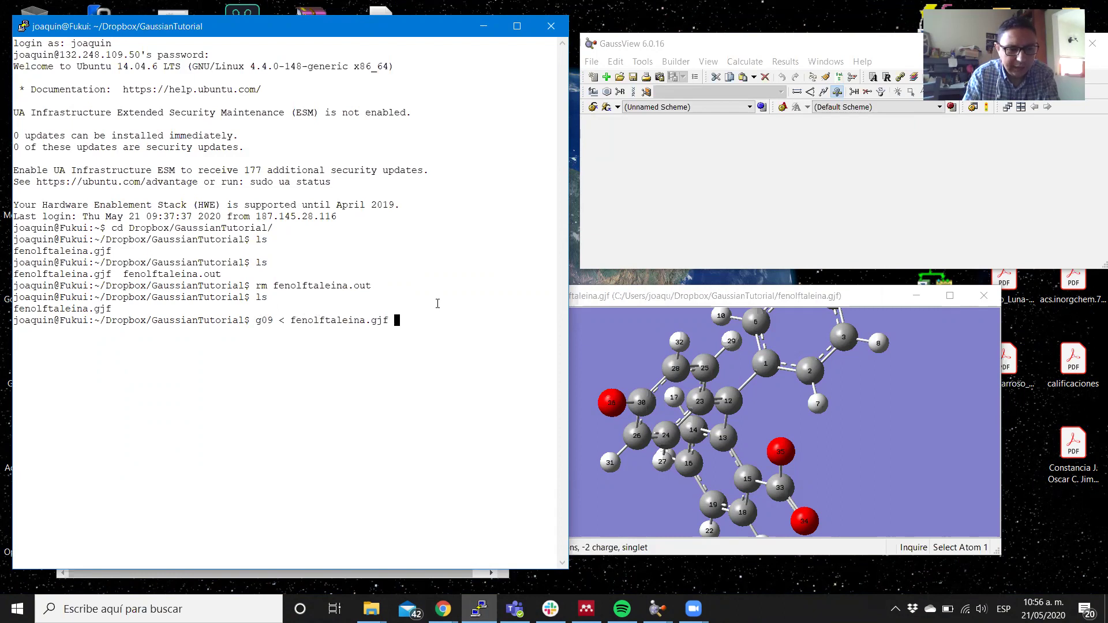
text(> fenolftaleina.log )
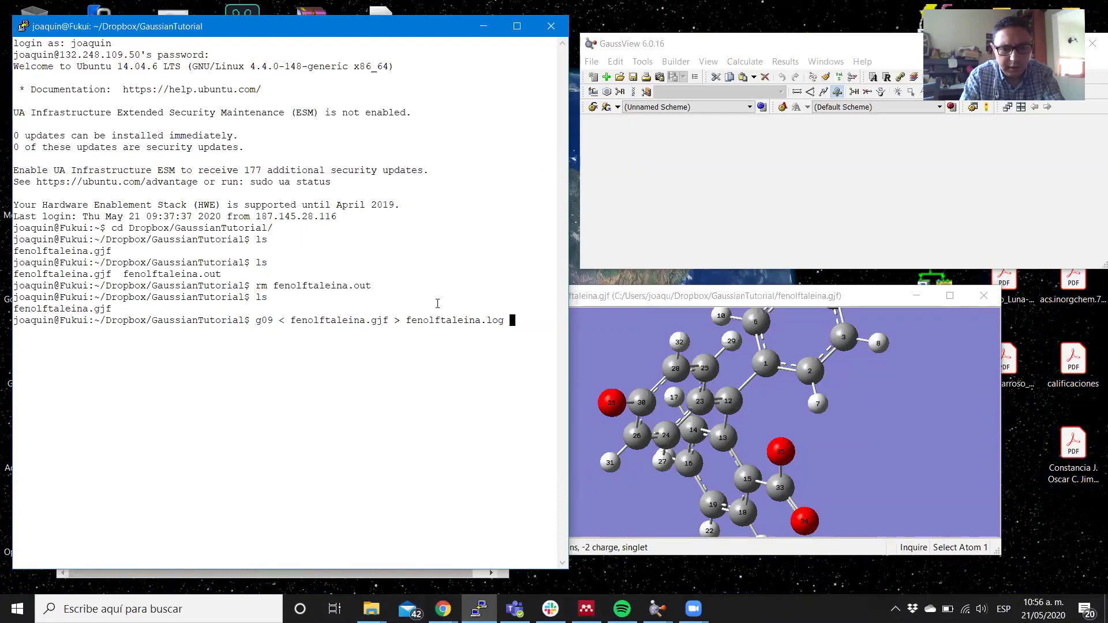
text(&)
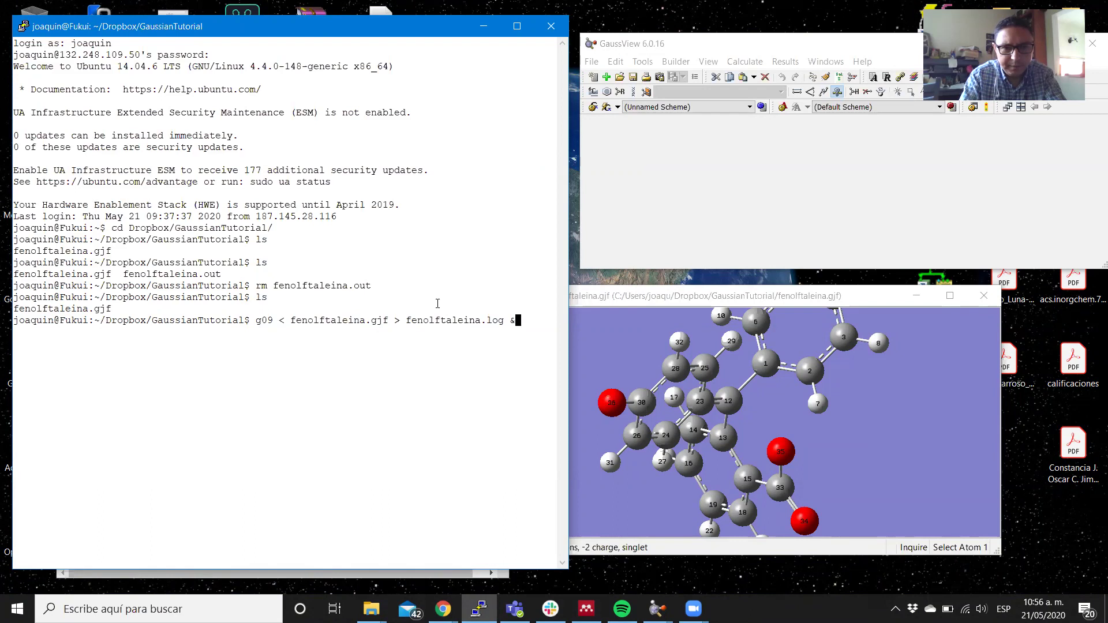
key(Return)
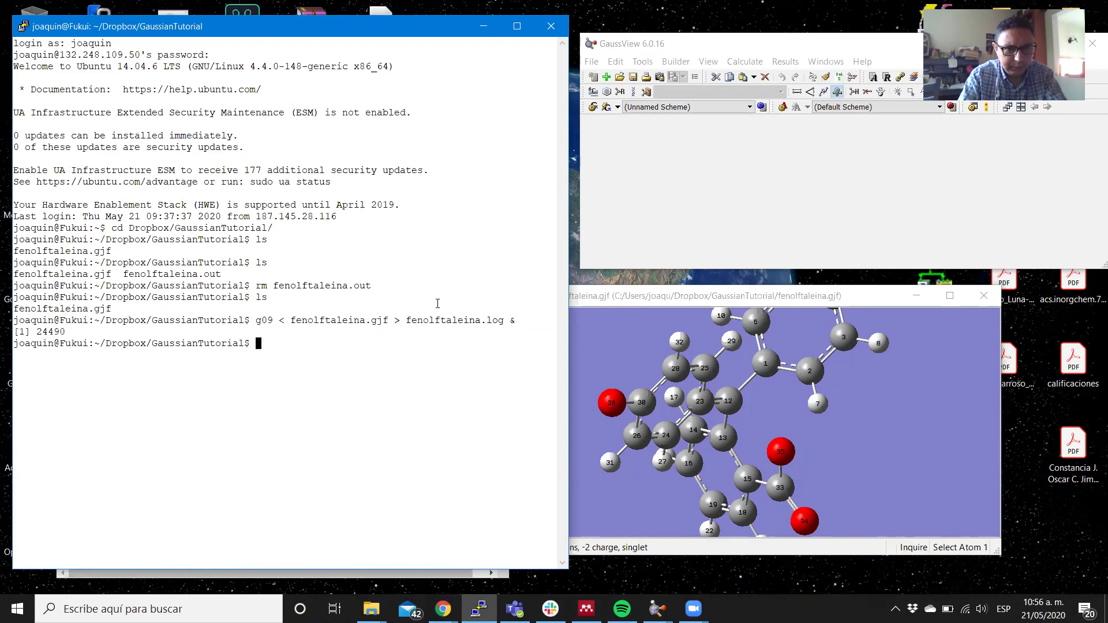
Check with ps that g09 job 24490 is running at its l303.exe stage.
text(ps)
key(Return)
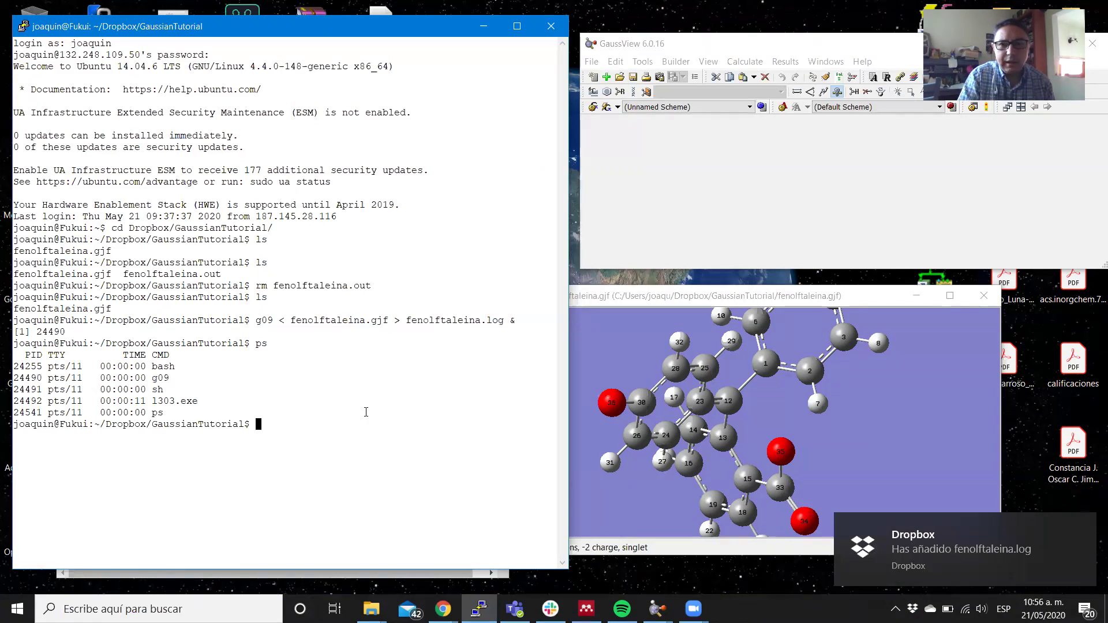
drag(616, 296, 714, 290)
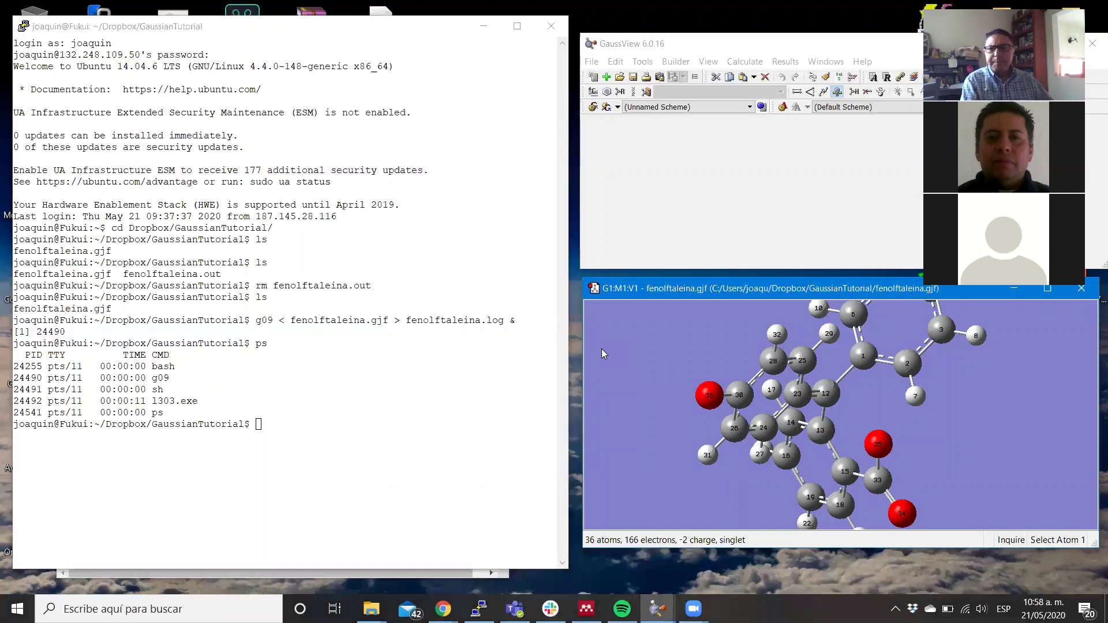
Move the dianion window up and left, zoom out, and rotate the molecule to a new view.
drag(704, 290, 430, 214)
scroll(412, 277, down, 5)
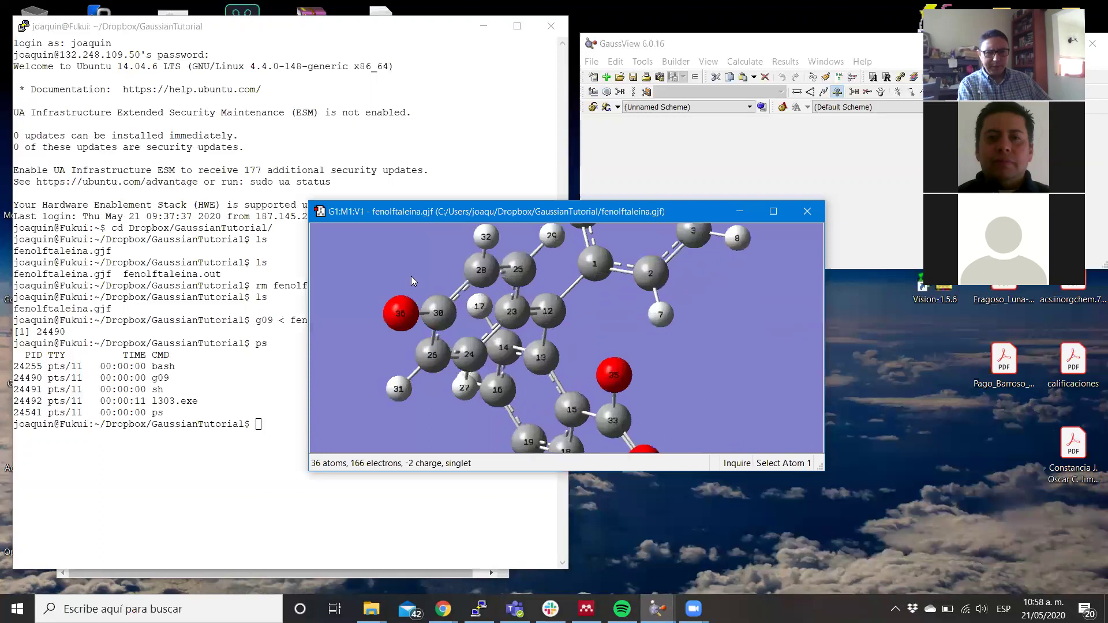
drag(459, 337, 429, 305)
Hide the hydrogens from the context menu's View options, rotate the molecule, then show them again.
right_click(429, 311)
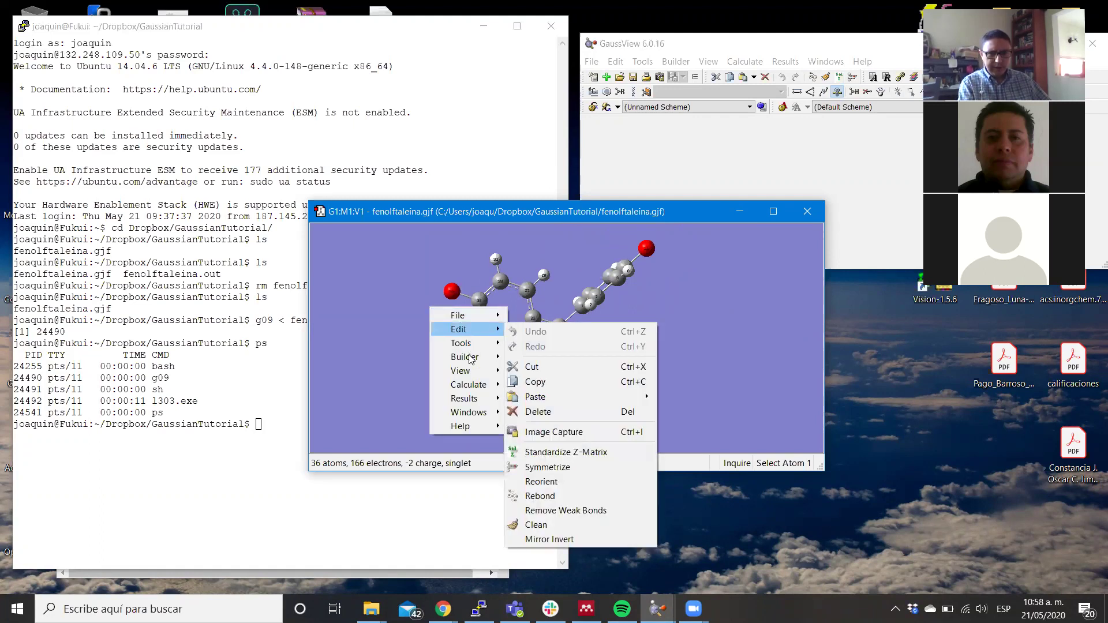
mouse_move(470, 376)
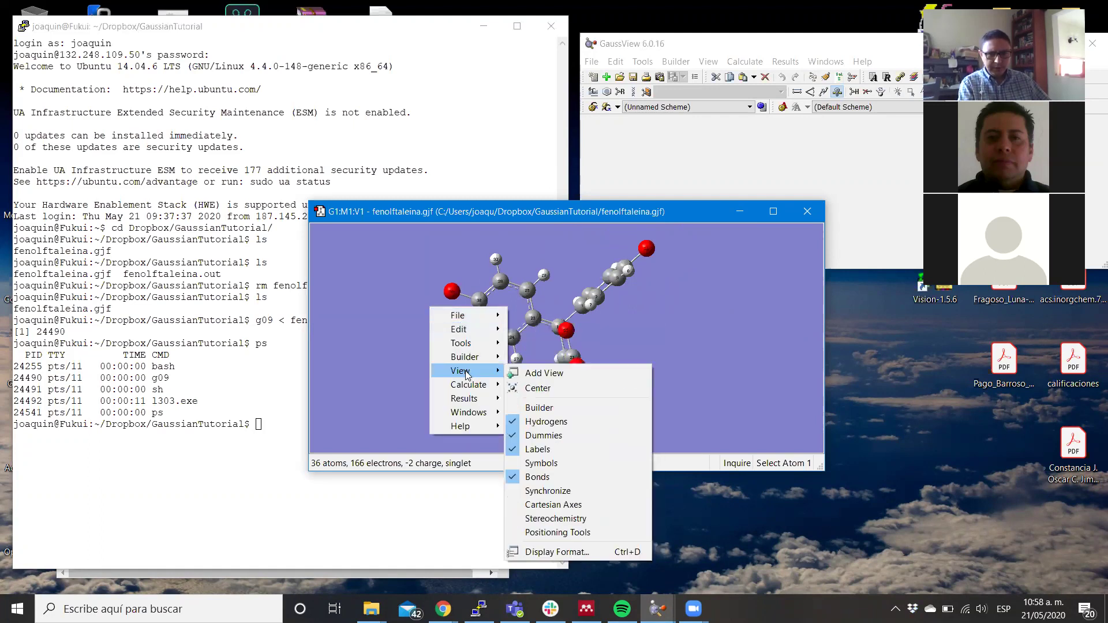
click(533, 425)
drag(423, 425, 386, 381)
right_click(385, 380)
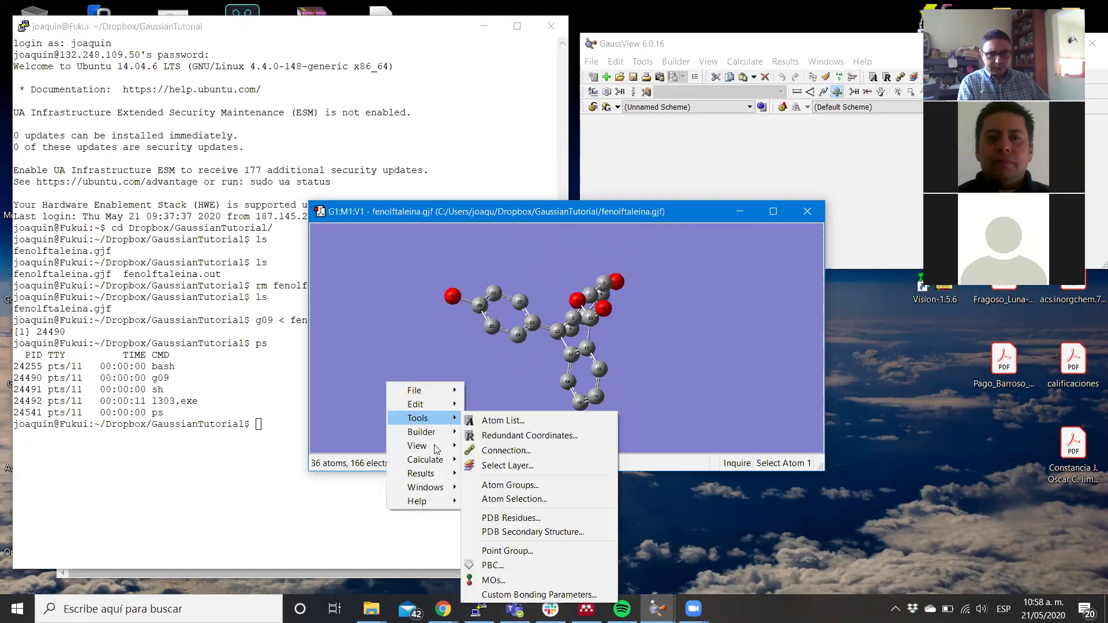
mouse_move(437, 448)
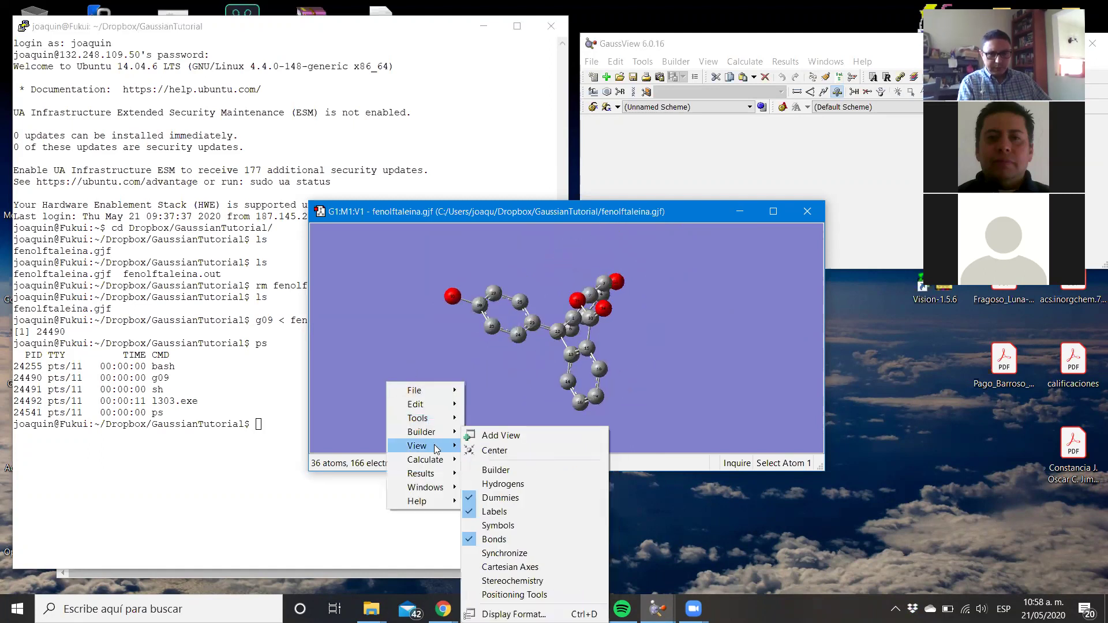
click(515, 486)
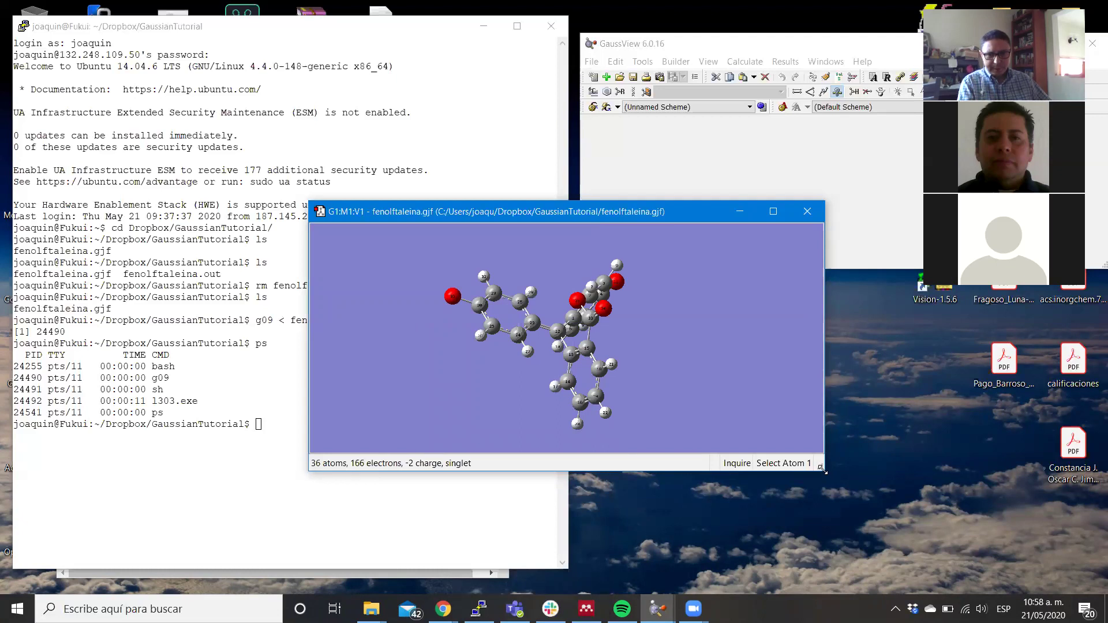
Make the molecule window taller, zoom in, and rotate to view the other rings.
drag(821, 469, 926, 593)
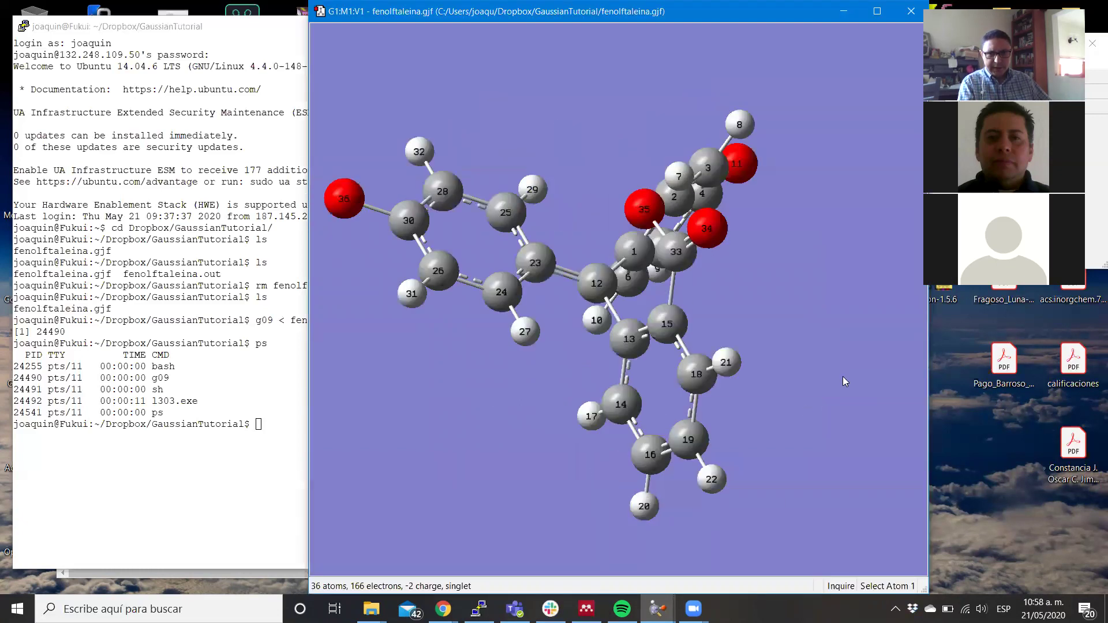
double_click(783, 15)
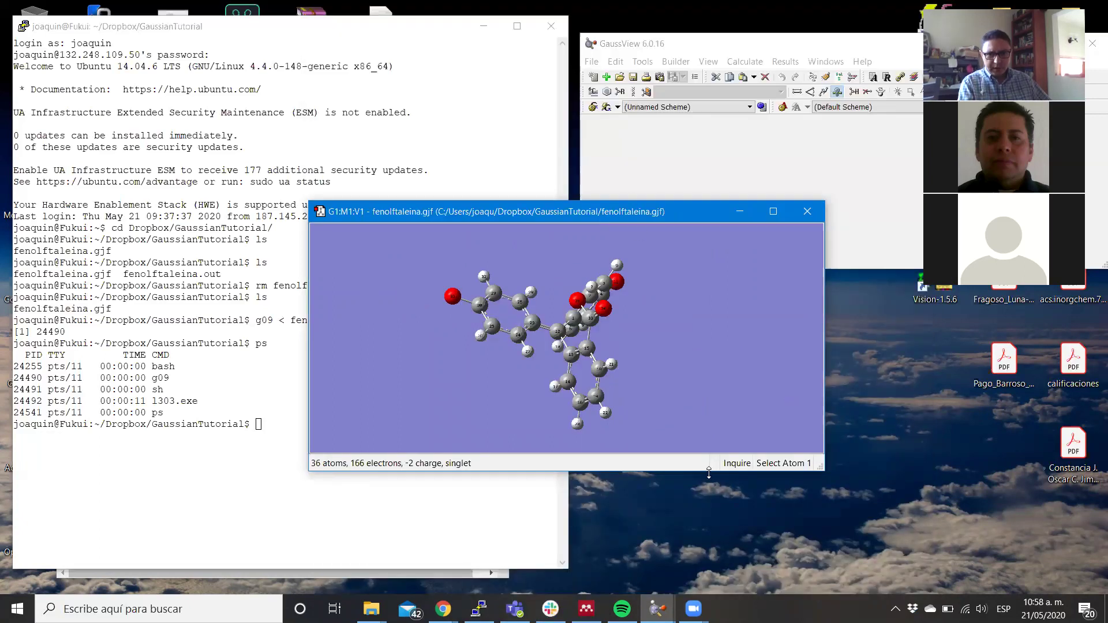
drag(708, 473, 709, 580)
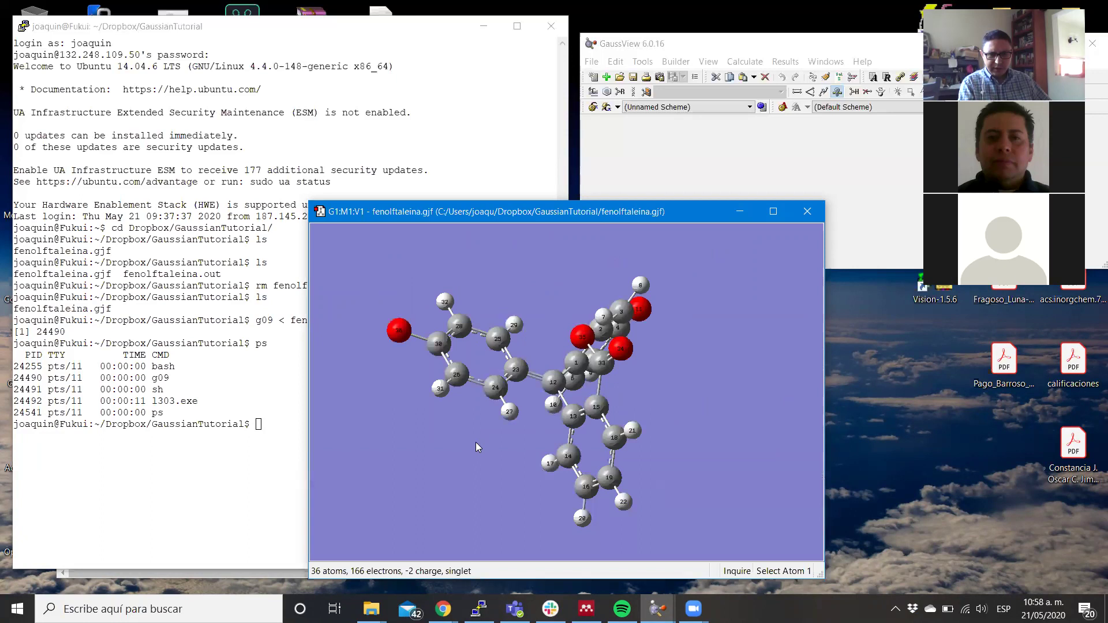
drag(475, 442, 459, 487)
scroll(459, 487, up, 3)
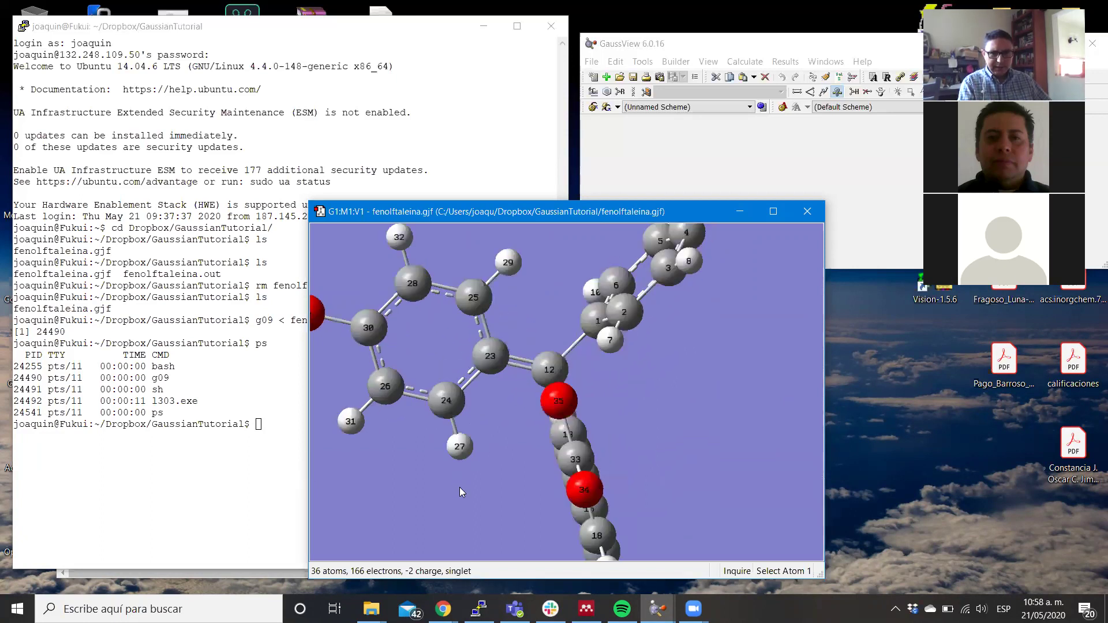
mouse_move(660, 430)
mouse_down()
mouse_move(682, 433)
mouse_move(684, 469)
mouse_move(731, 465)
mouse_move(738, 441)
mouse_move(677, 416)
mouse_move(680, 431)
mouse_up()
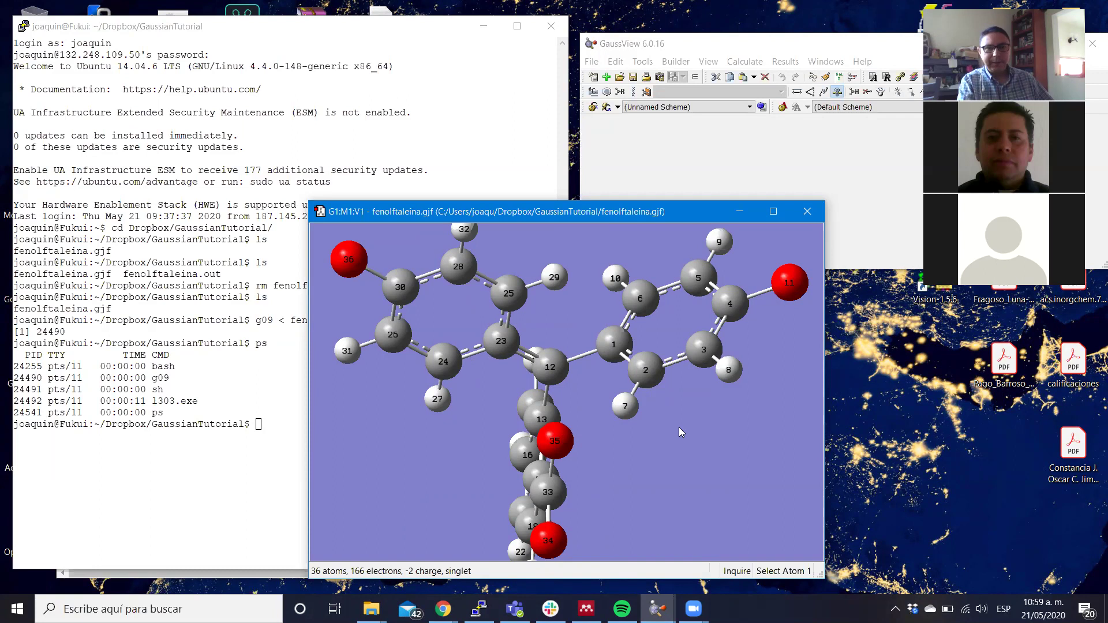
Count the converged steps in the log with grep -c Converged? *log.
click(191, 484)
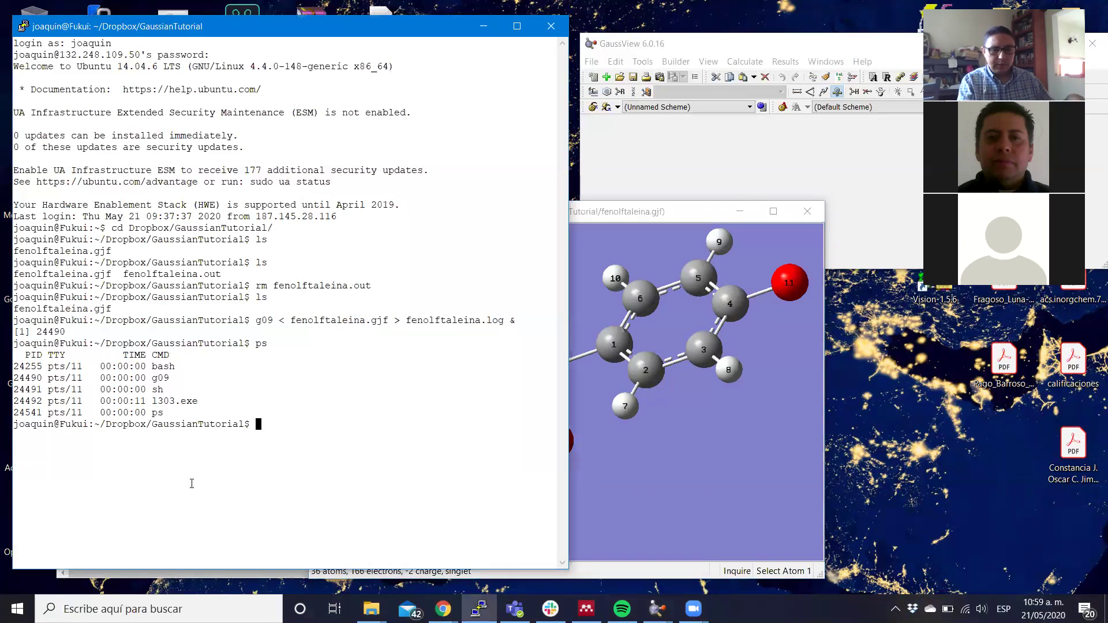
text(gar)
key(BackSpace)
key(BackSpace)
text(rep )
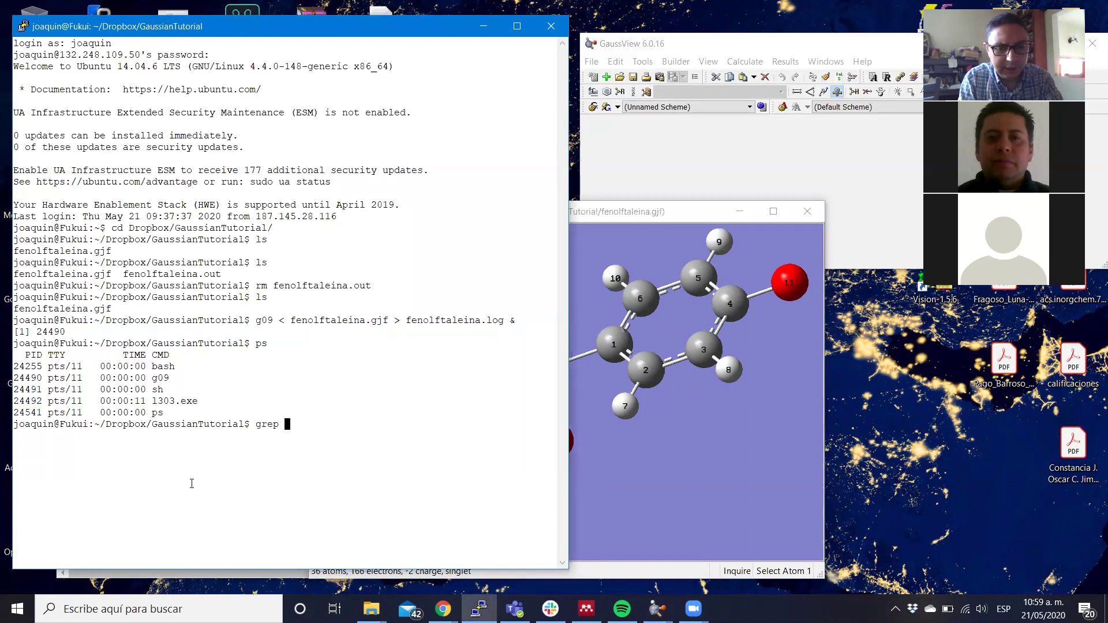
text(-c C)
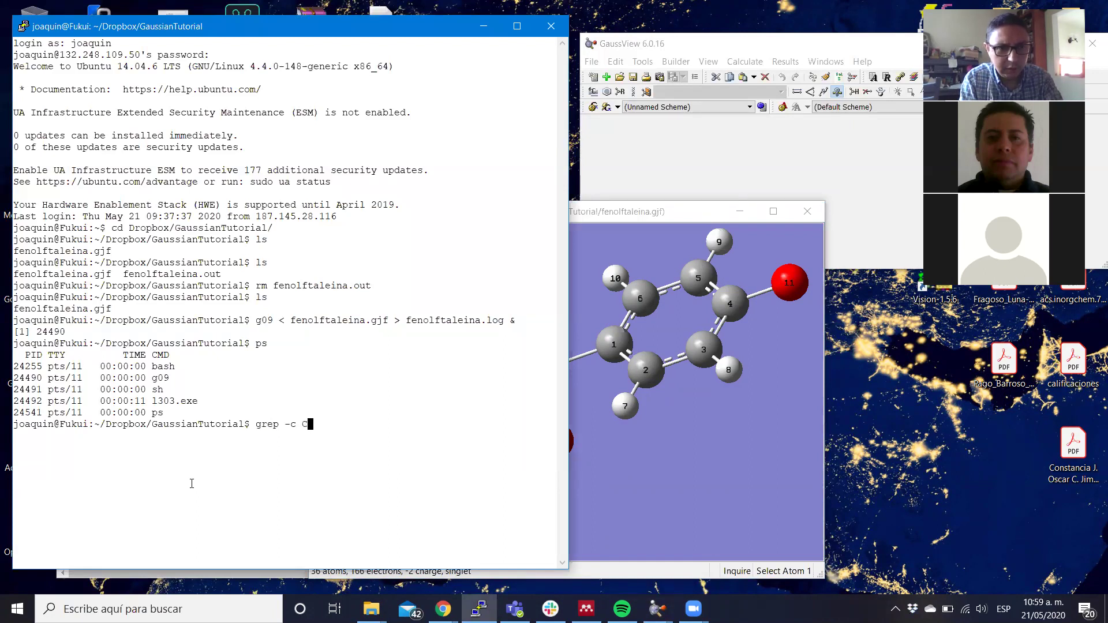
text(onverged)
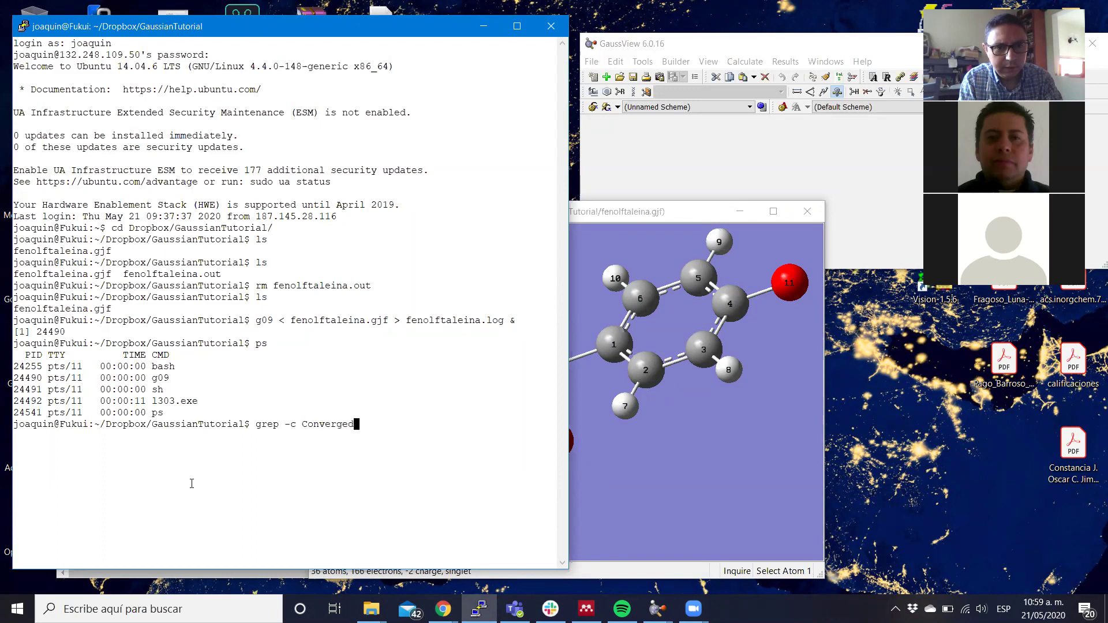
text(? *log)
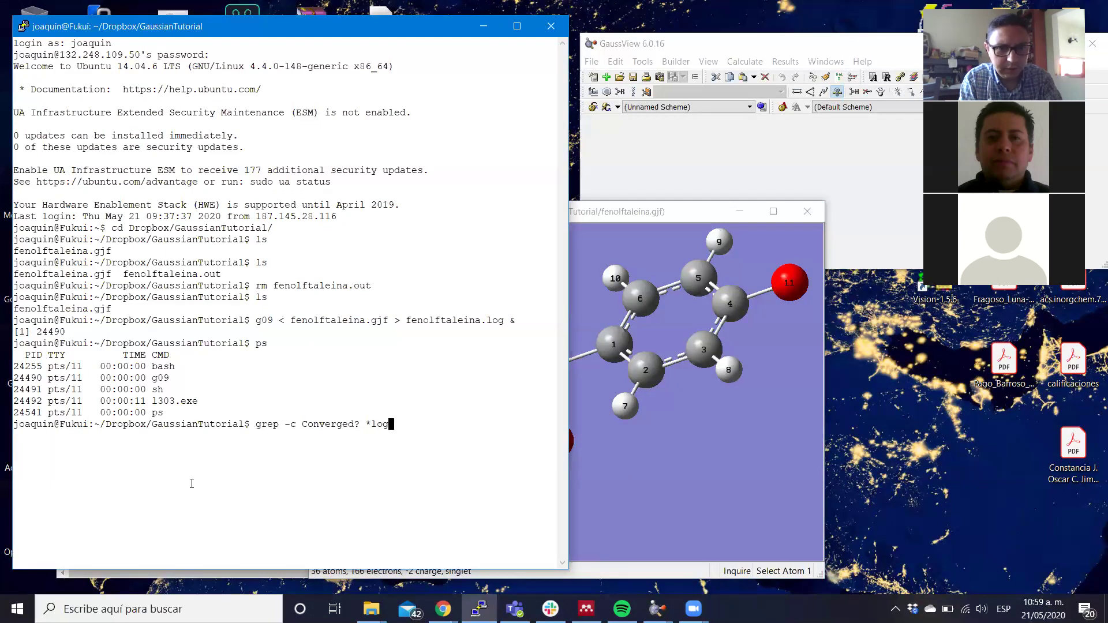
key(Return)
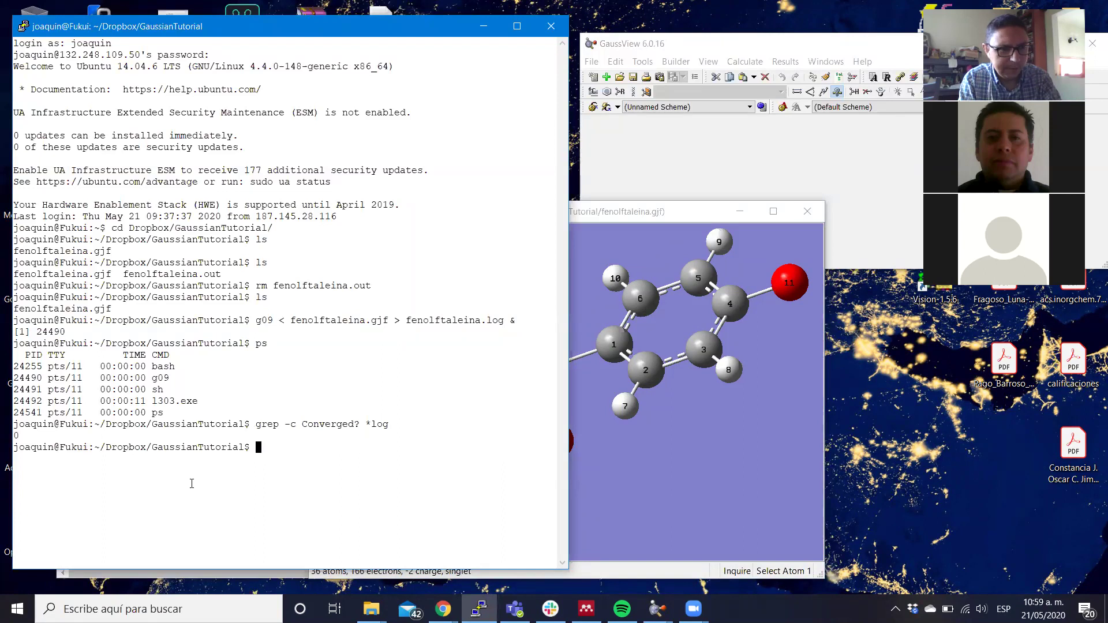
Run ps to confirm g09 job 24490 is still running.
text(ps)
key(Return)
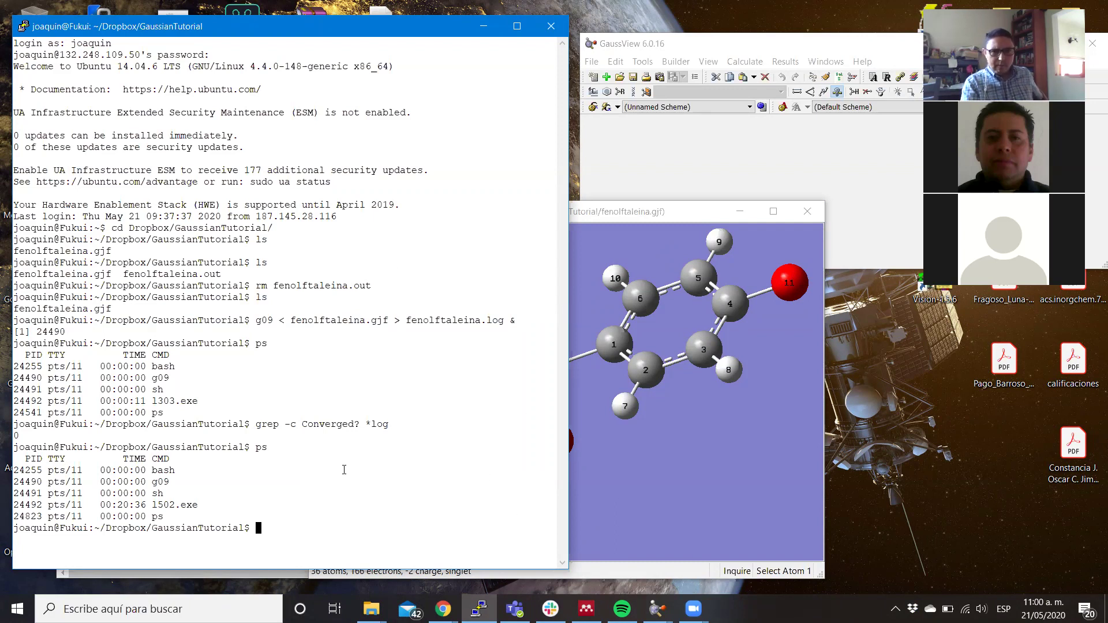
click(591, 213)
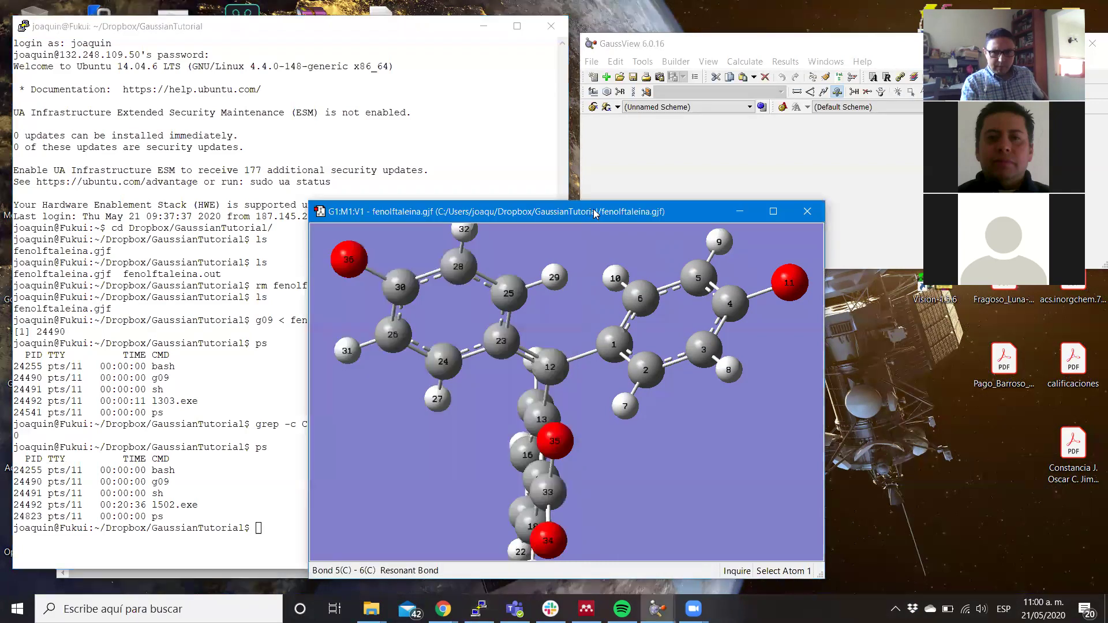
Shrink the molecule window into the lower right, zoom out, and rotate to show the whole molecule.
drag(595, 214, 692, 219)
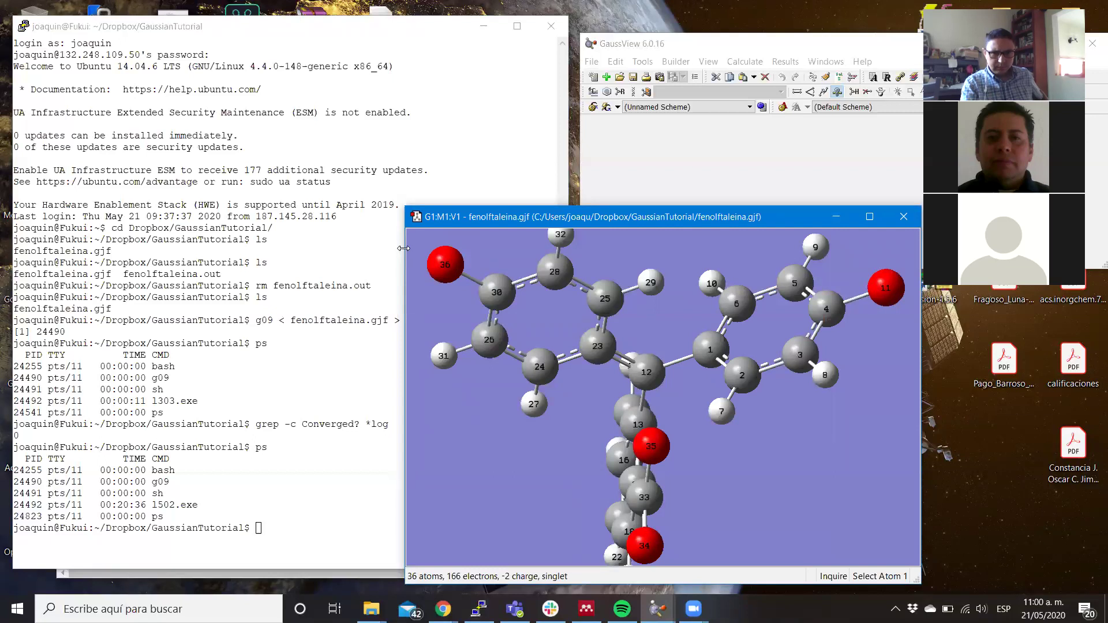
drag(403, 248, 572, 248)
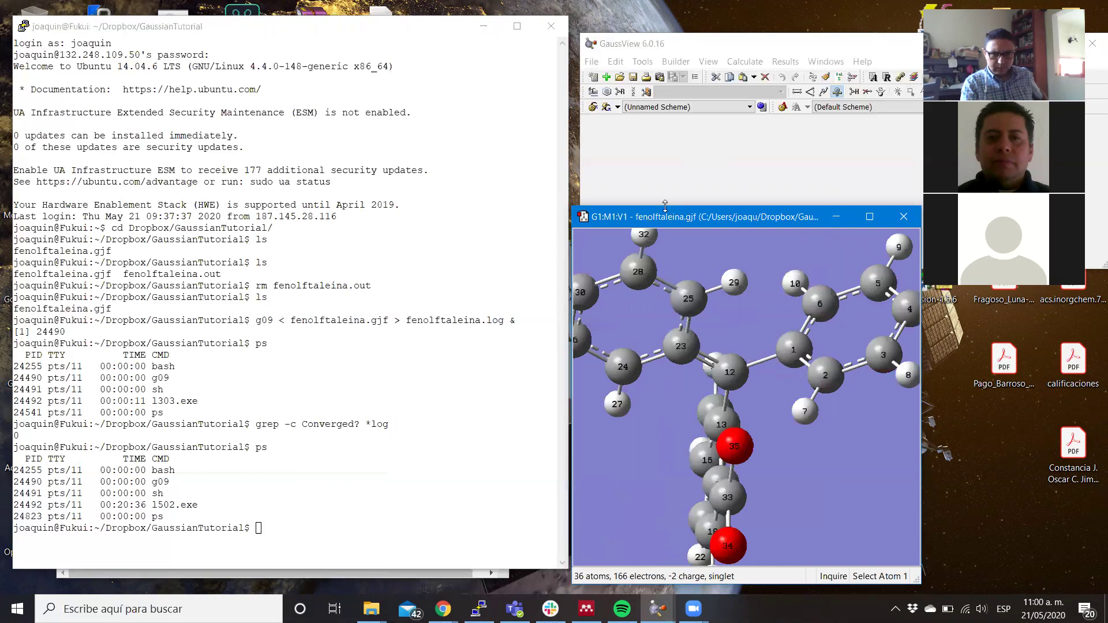
drag(664, 205, 681, 301)
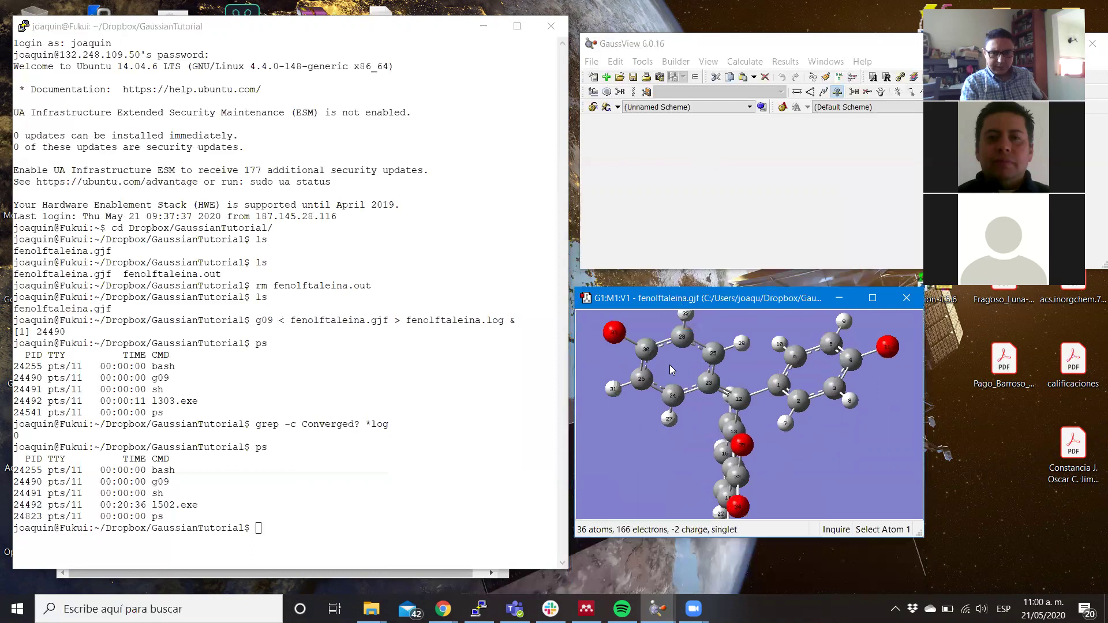
scroll(670, 365, down, 5)
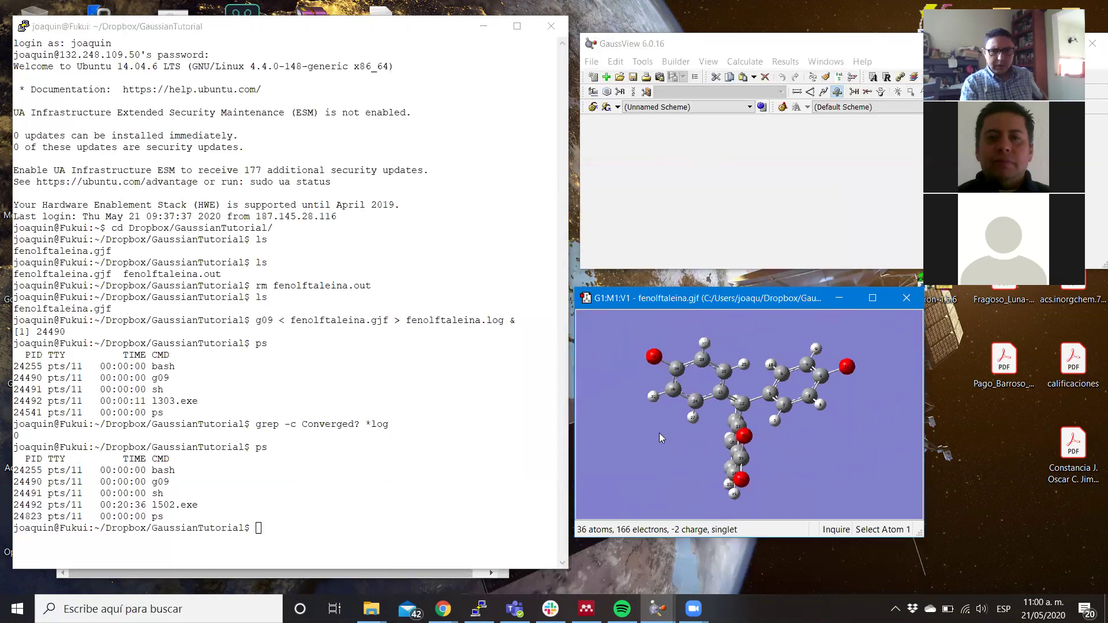
drag(654, 448, 677, 434)
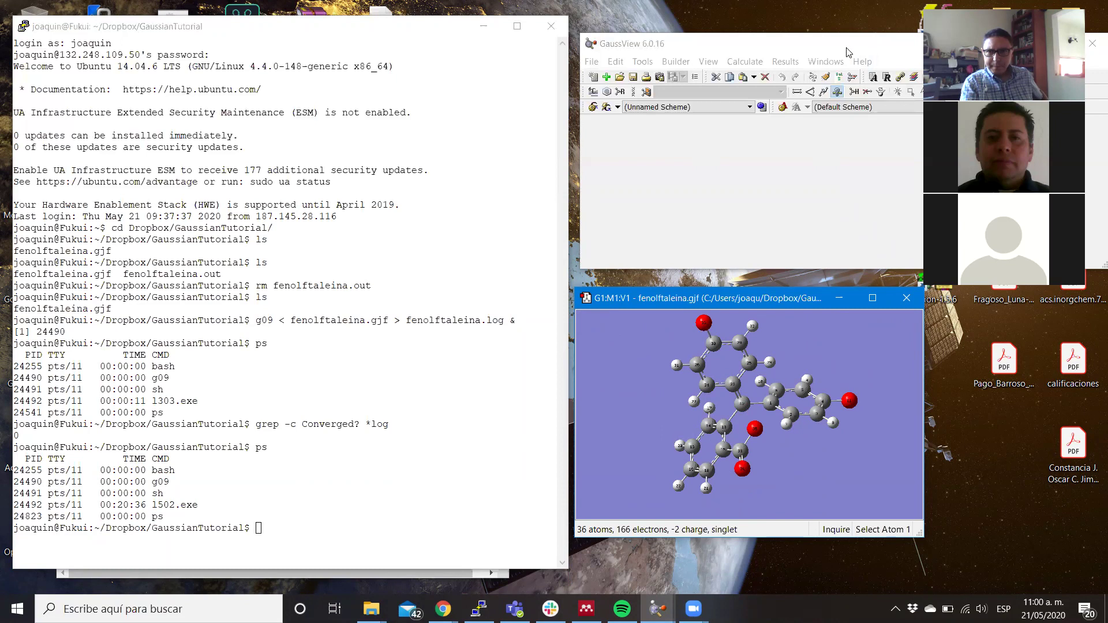
Move the main GaussView window left and open fenolftaleina.gjf as editable text.
click(824, 50)
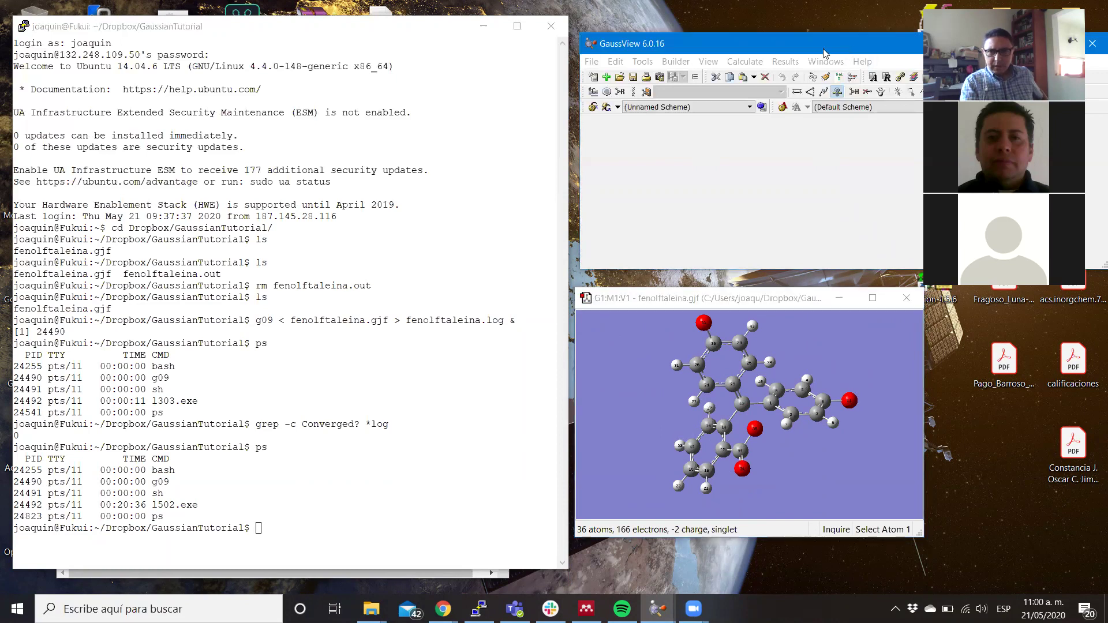
drag(824, 50, 654, 55)
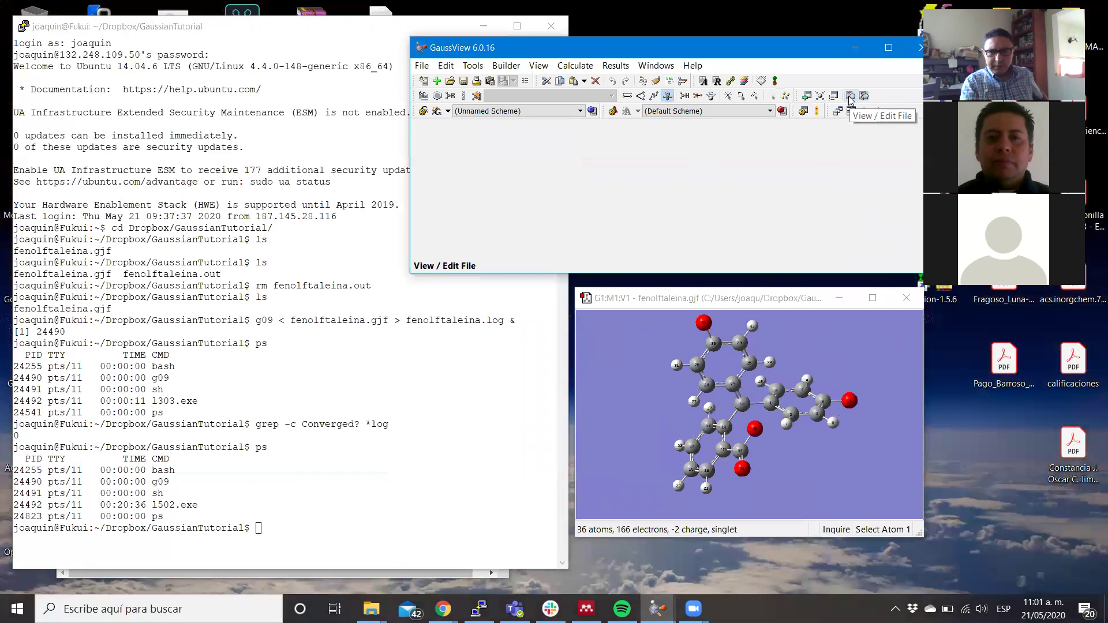
click(849, 96)
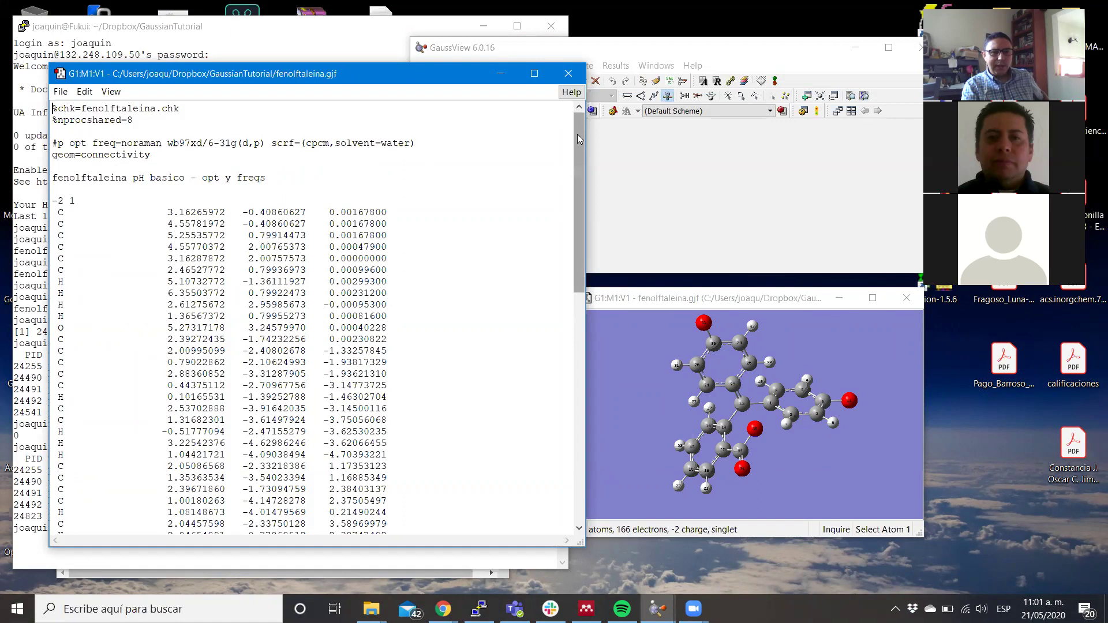
Add a --Link1-- marker on a new line after the connectivity section.
drag(577, 134, 581, 443)
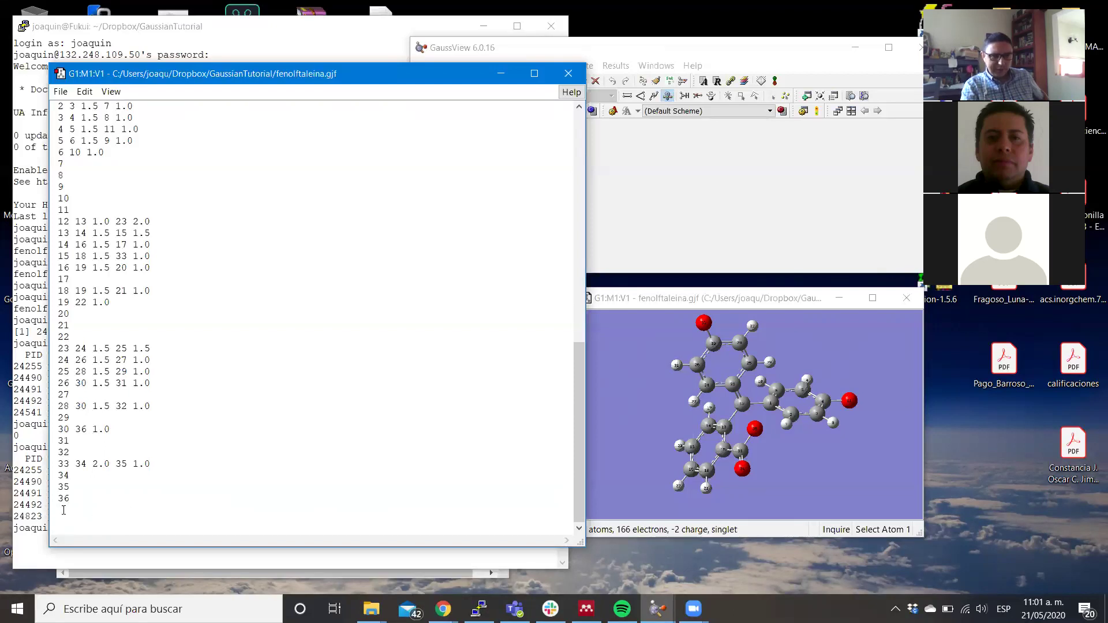
key(Return)
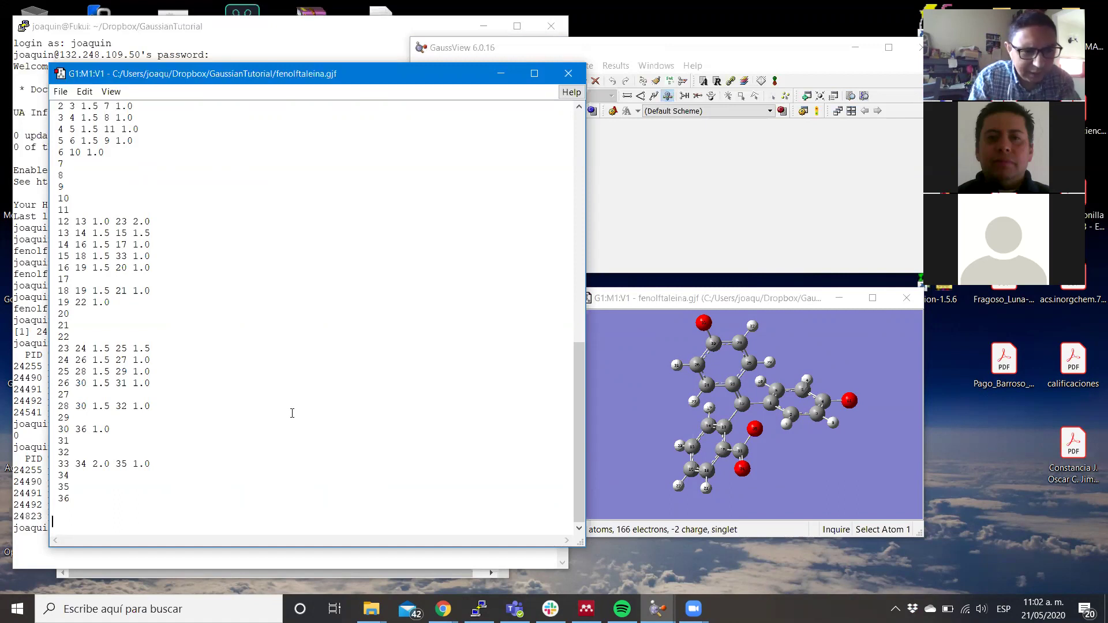
text(--)
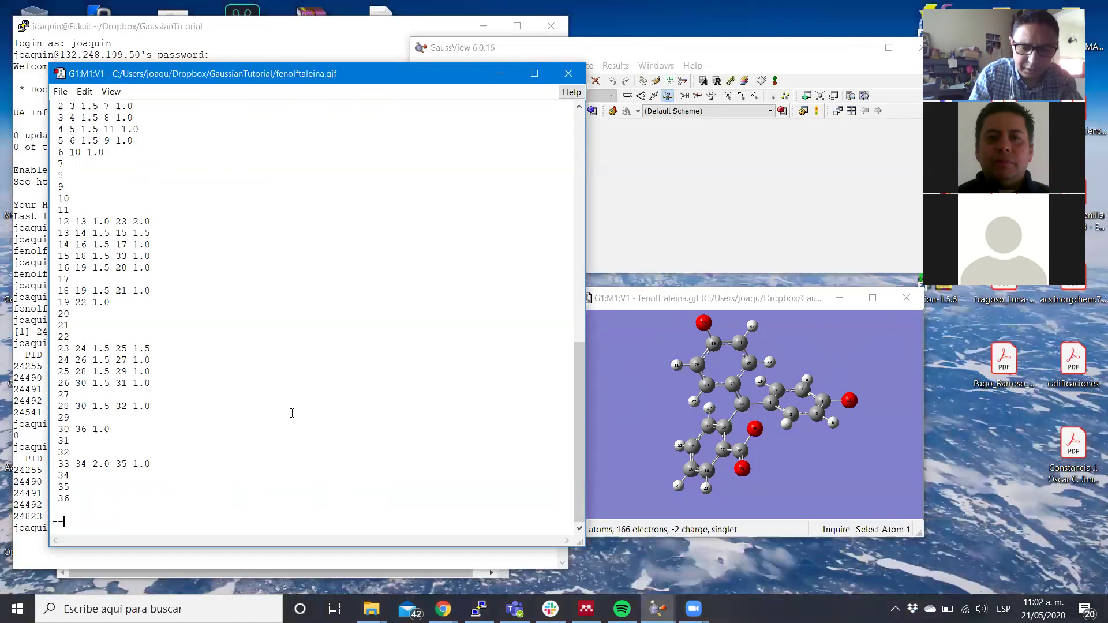
text(Link)
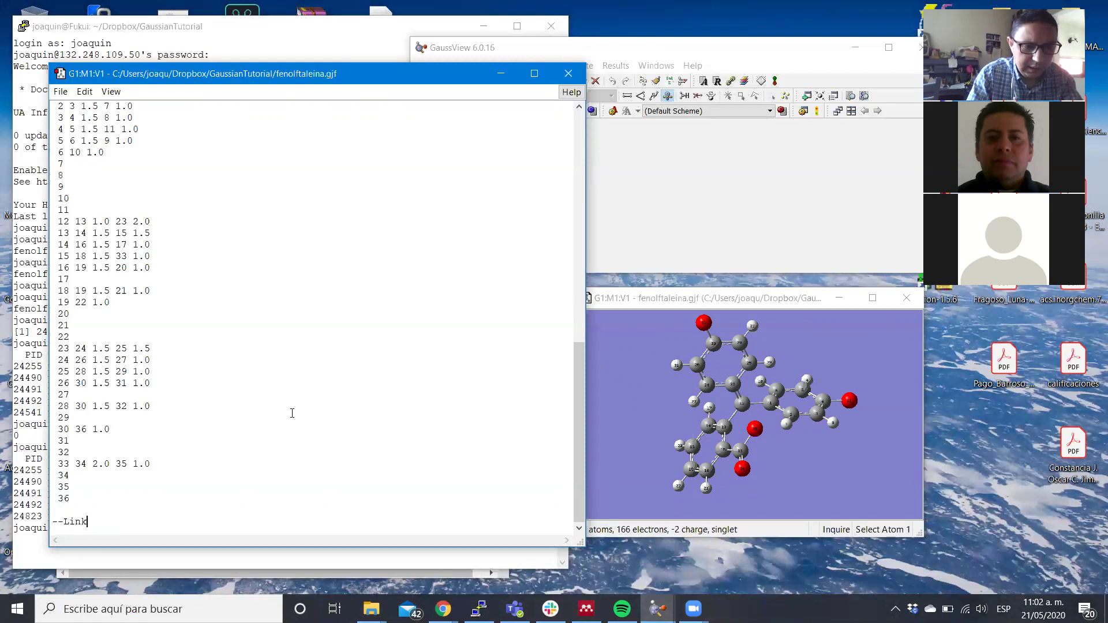
text(1)
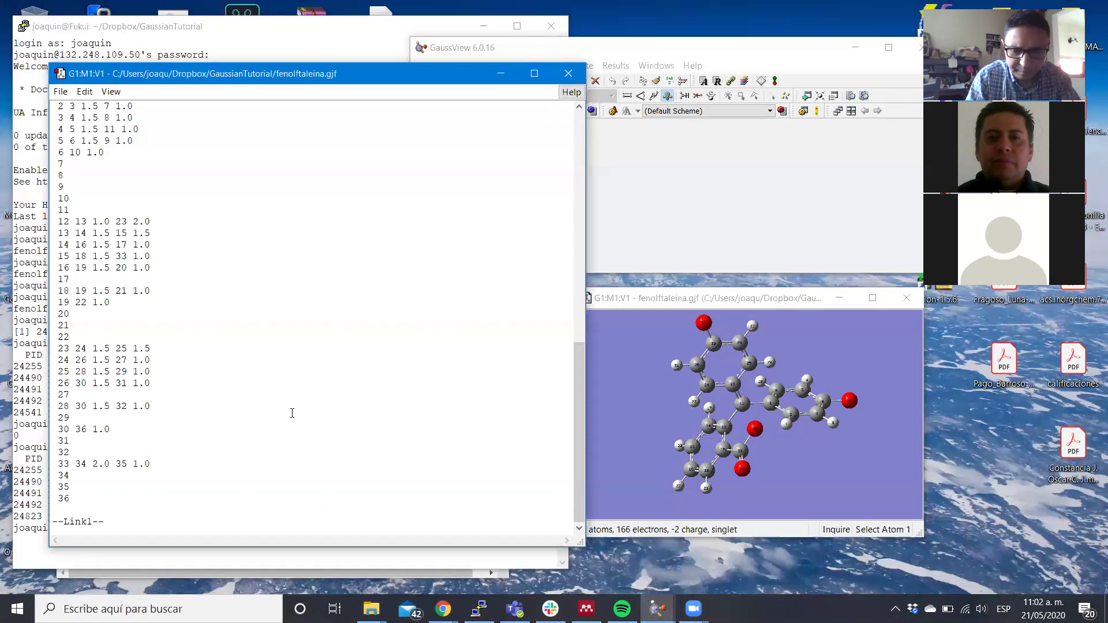
text(--)
key(Return)
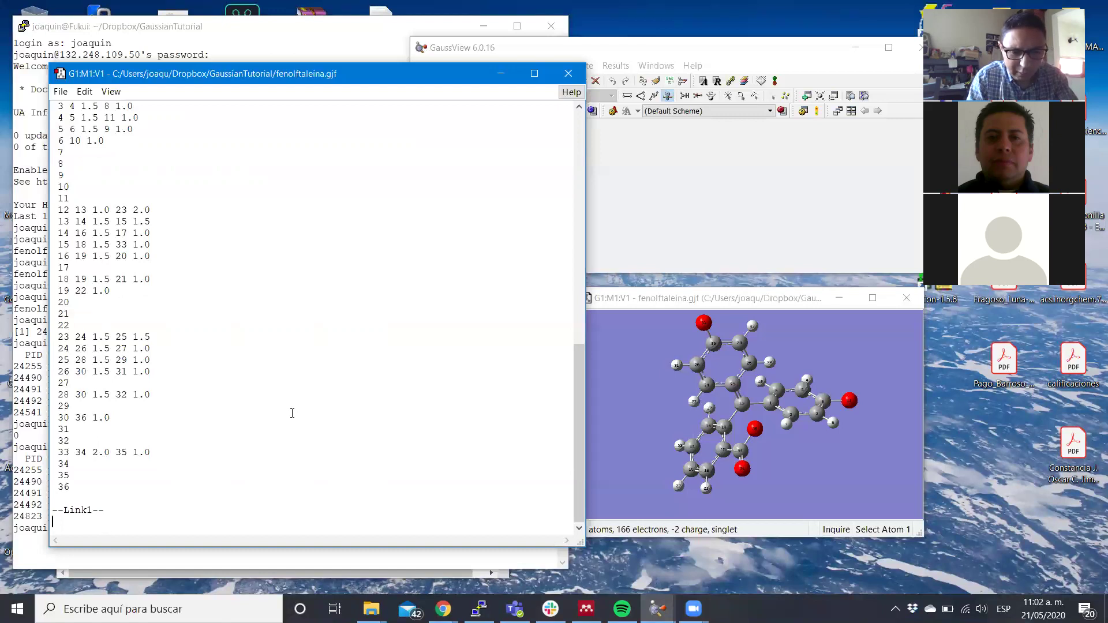
Add %chk=fenolftaleina.chk and %nprocshared=8 lines, then begin the route with #p wb97xd/6-31.
text(%fenolftaleina)
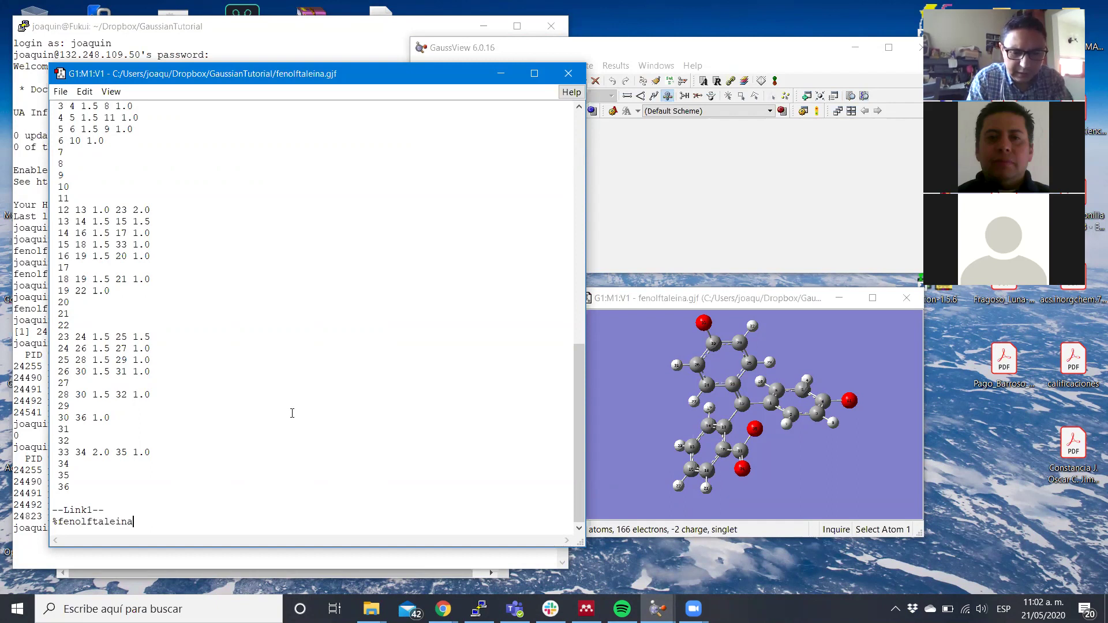
key(ctrl+BackSpace)
text(chk=fenol)
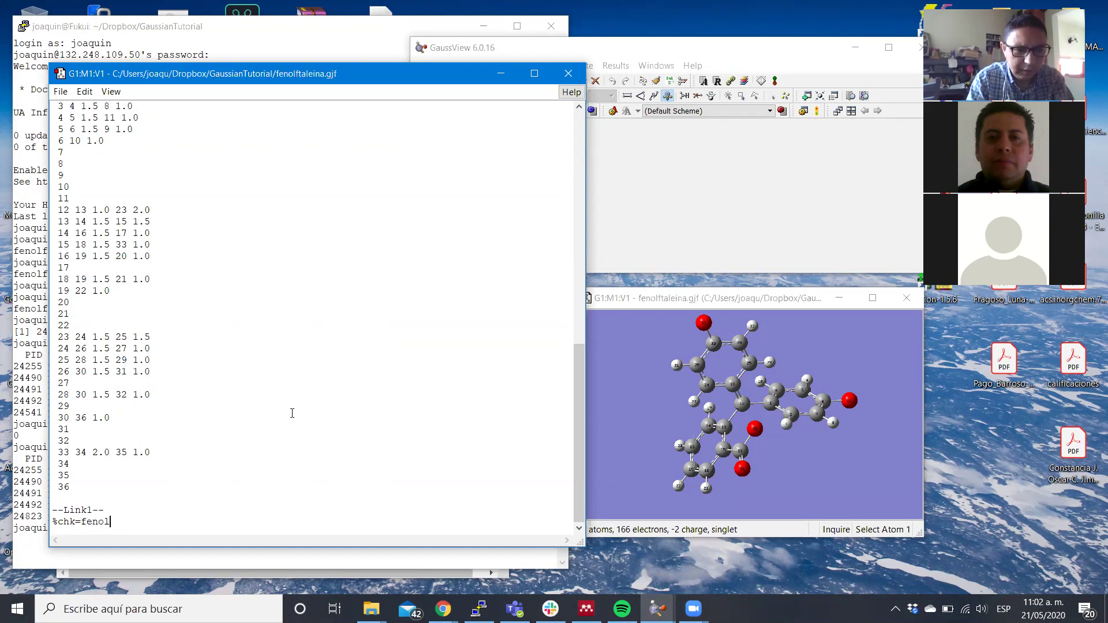
text(ftaleina.chk)
key(Return)
text(%)
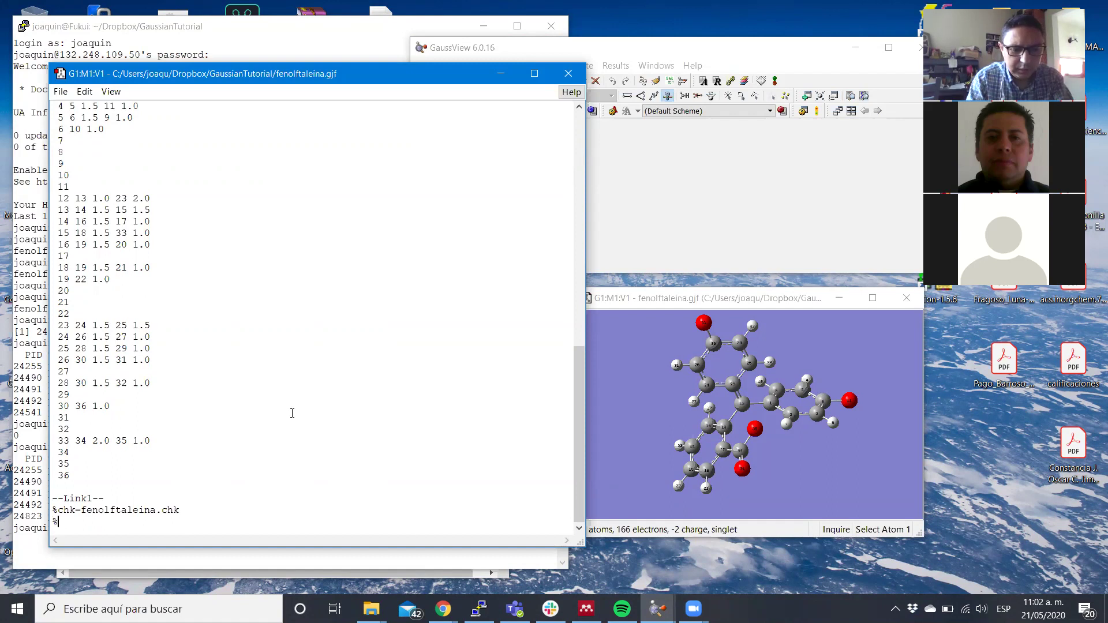
text(nprocs)
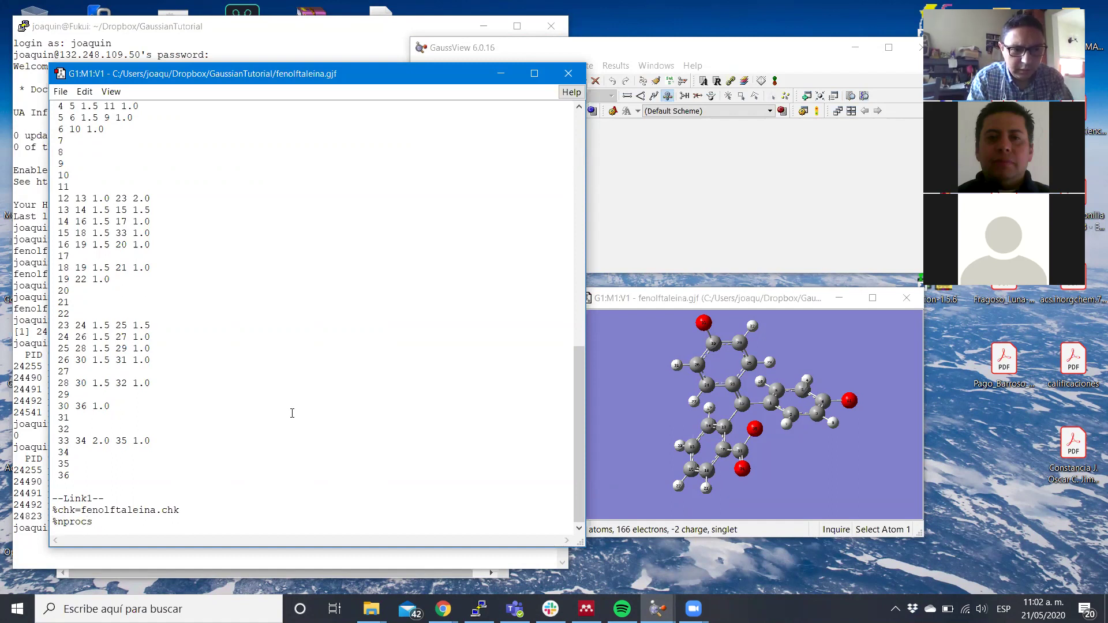
text(hared=8)
key(Return)
key(Return)
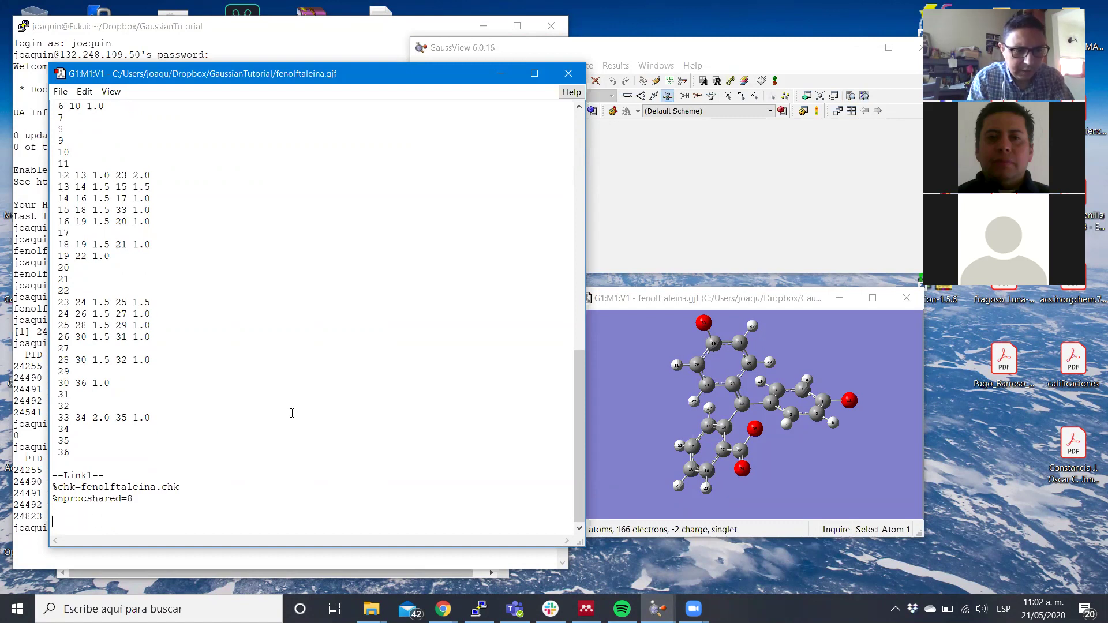
text(#p)
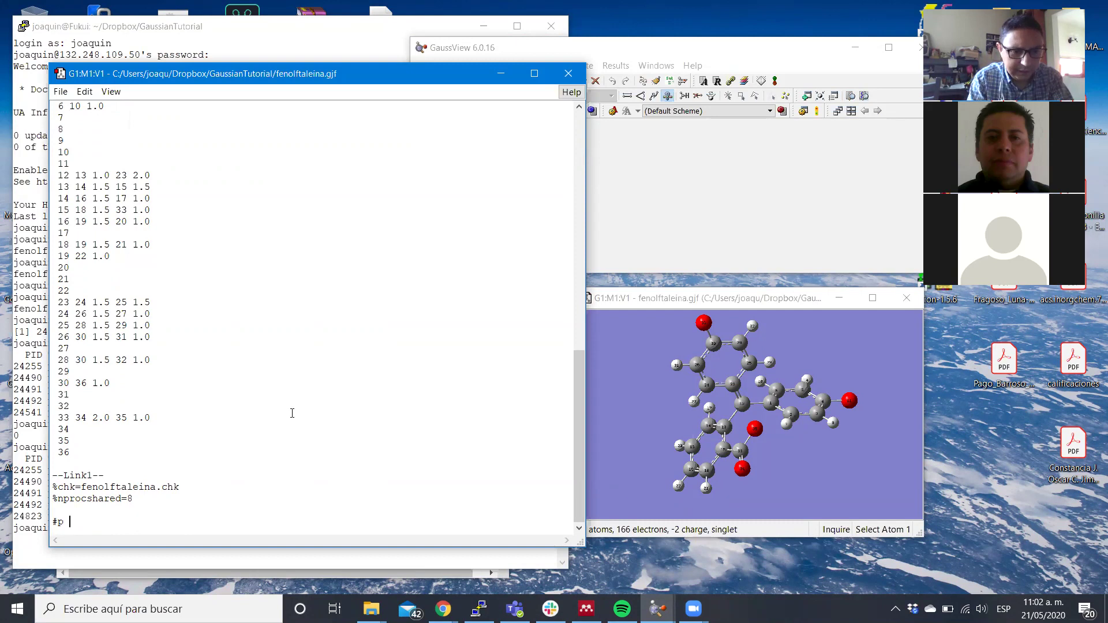
text( wb)
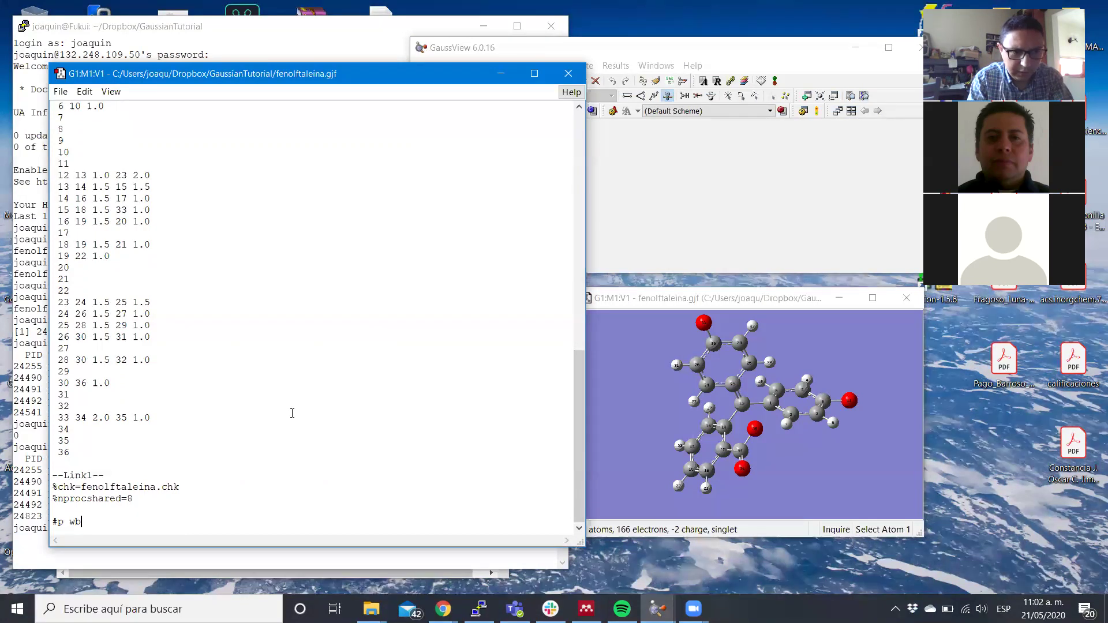
text(97xd/6-31()
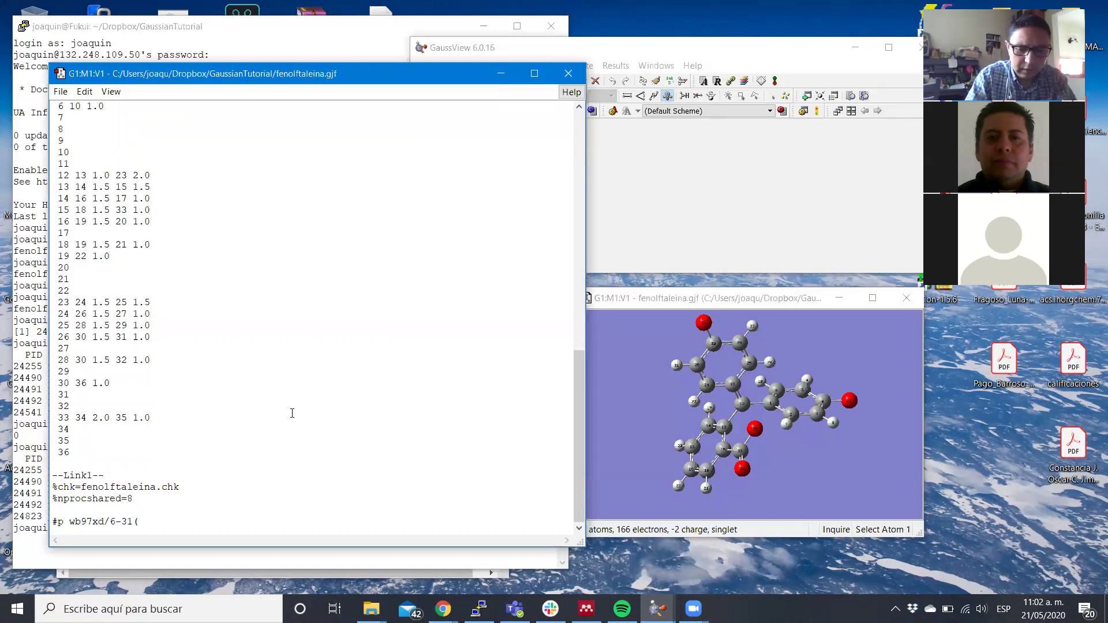
Complete the route as #p wb97xd/6-31G(d,p) geom=check guess=read TDDFT, then add blank lines.
key(BackSpace)
text(G(d,p))
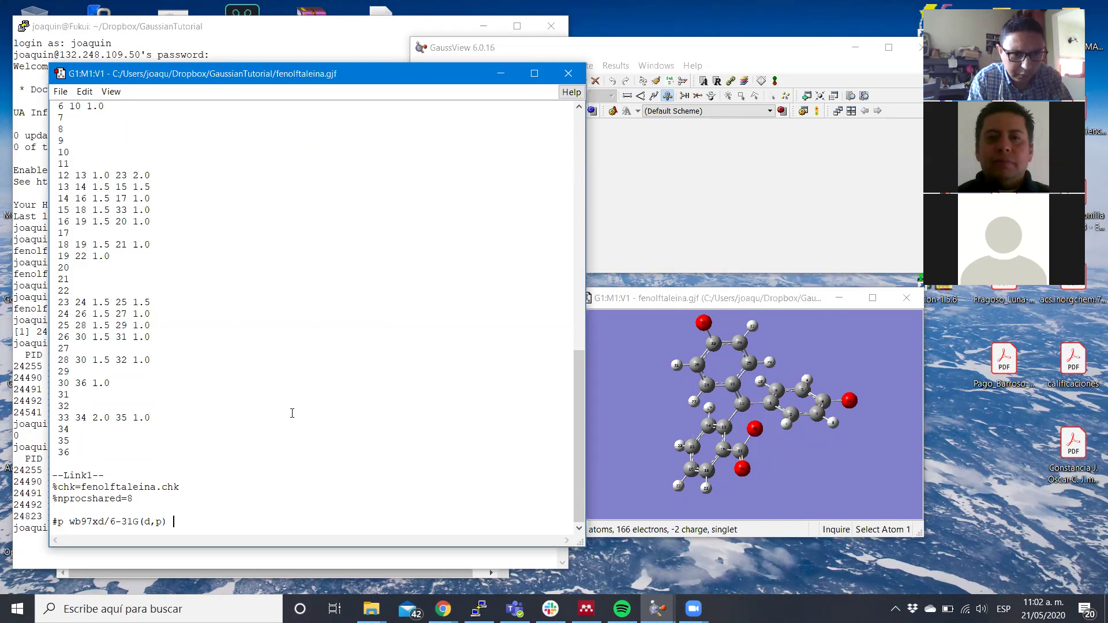
text(geom)
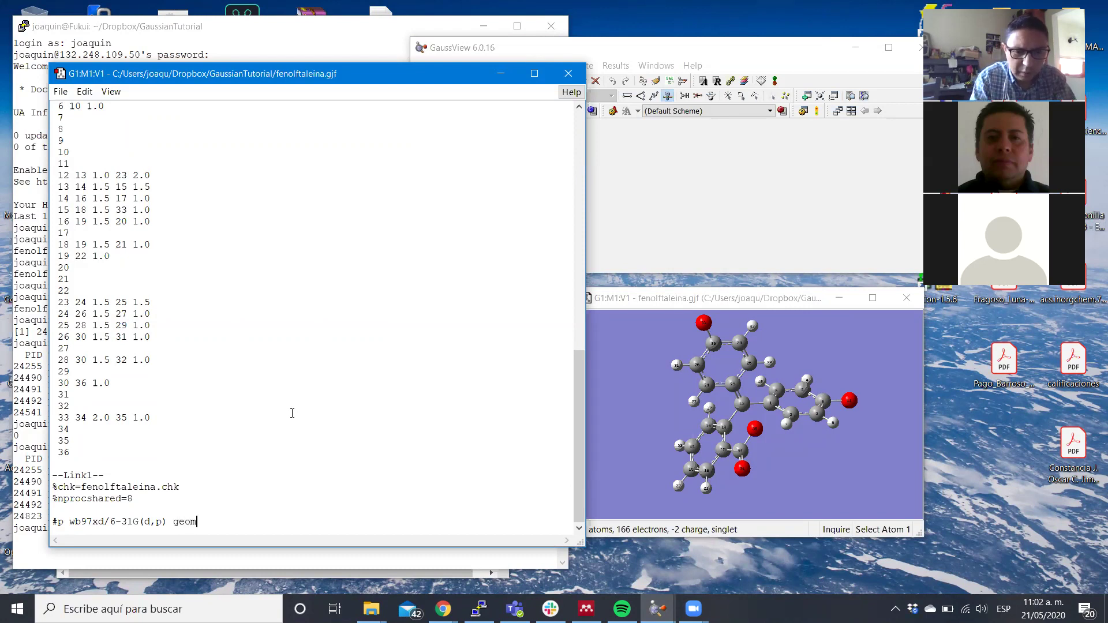
text(=check)
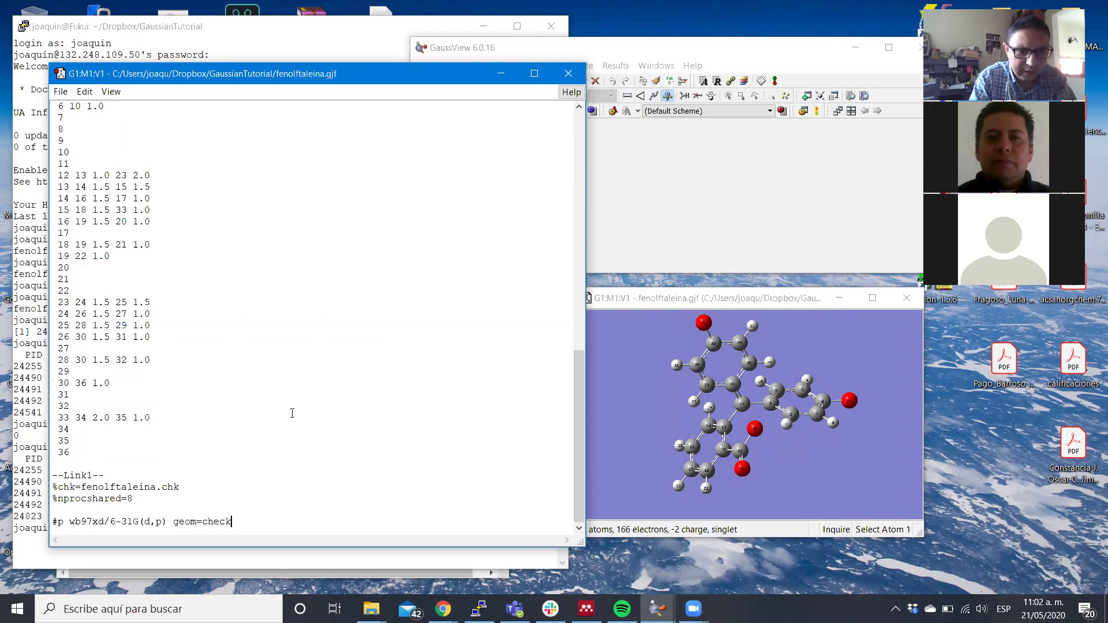
text( guess=read)
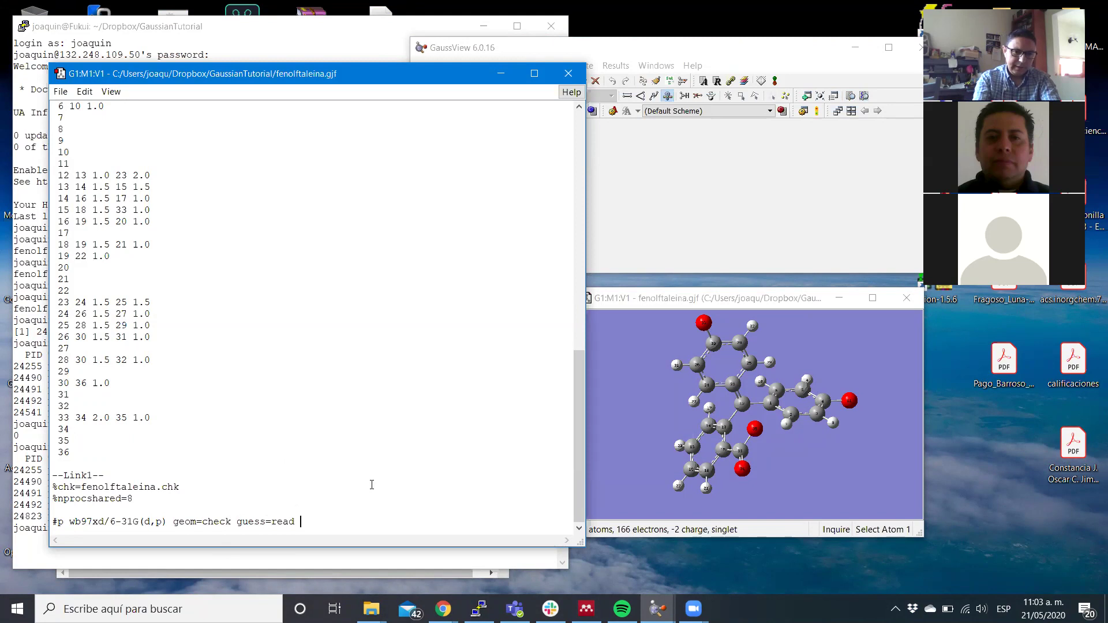
text(TDDFT)
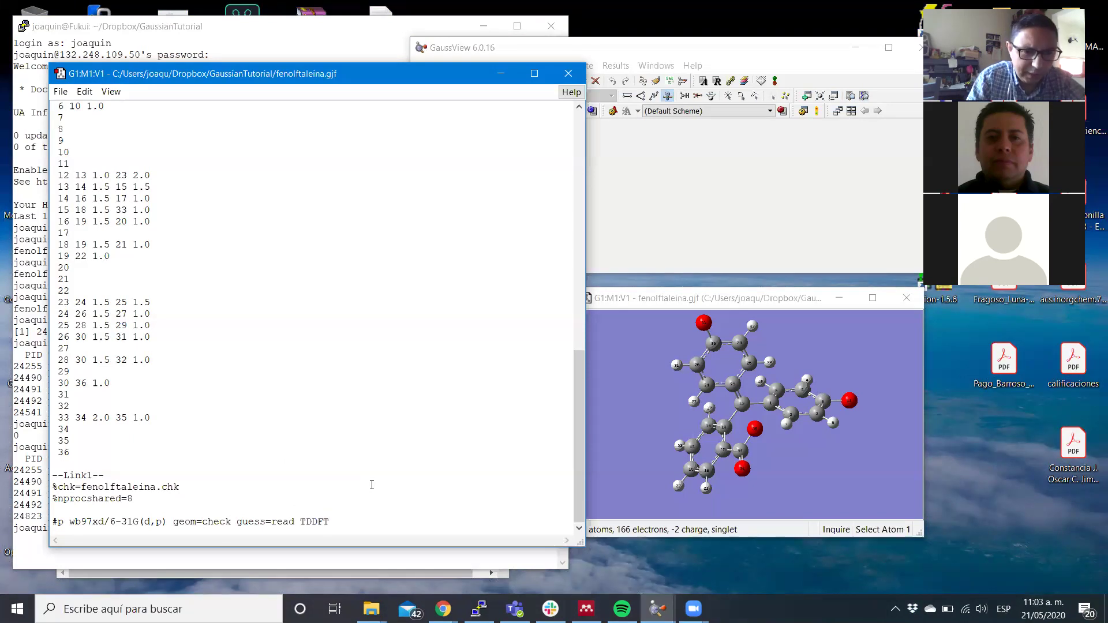
key(Return)
key(Return)
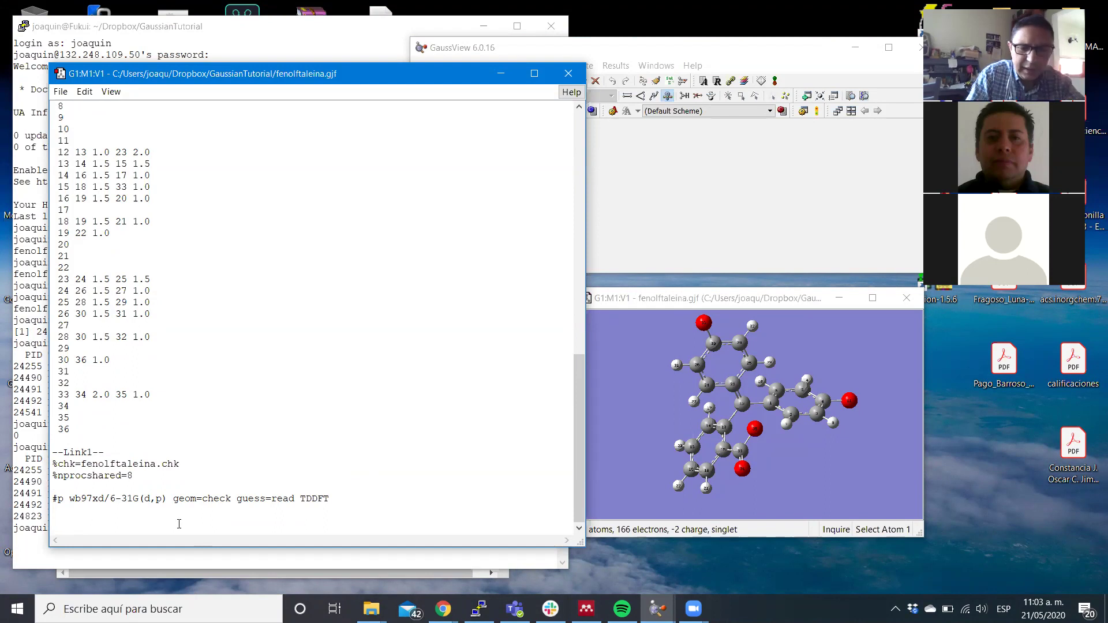
Add title 'UV VIS pre opt' and charge/multiplicity -2 1, then select and delete the Link1 block.
text(T)
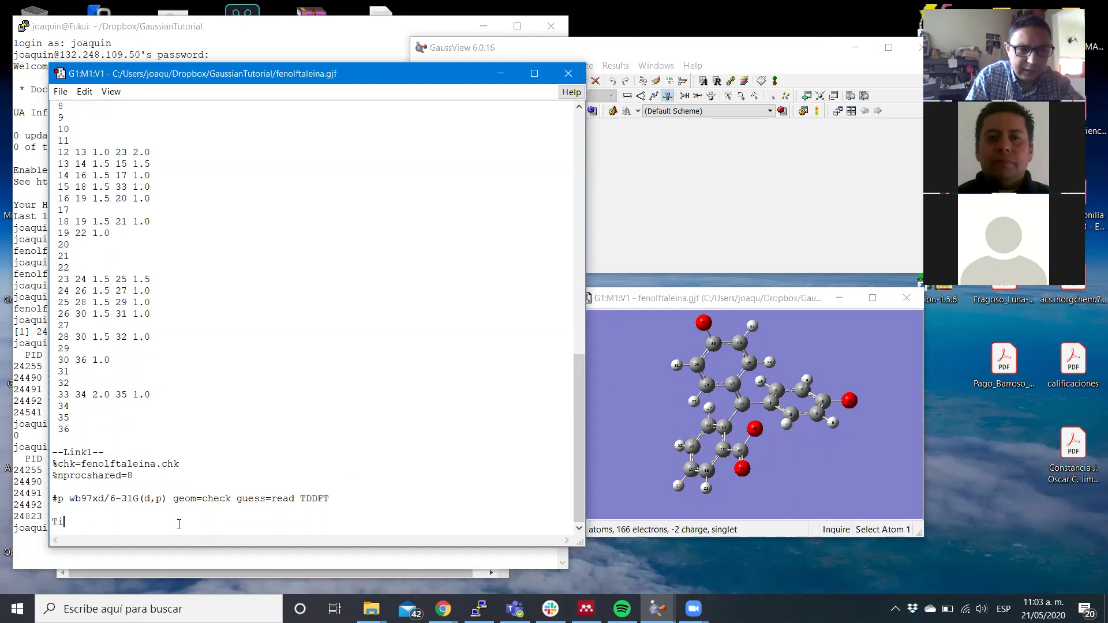
key(BackSpace)
text(UV)
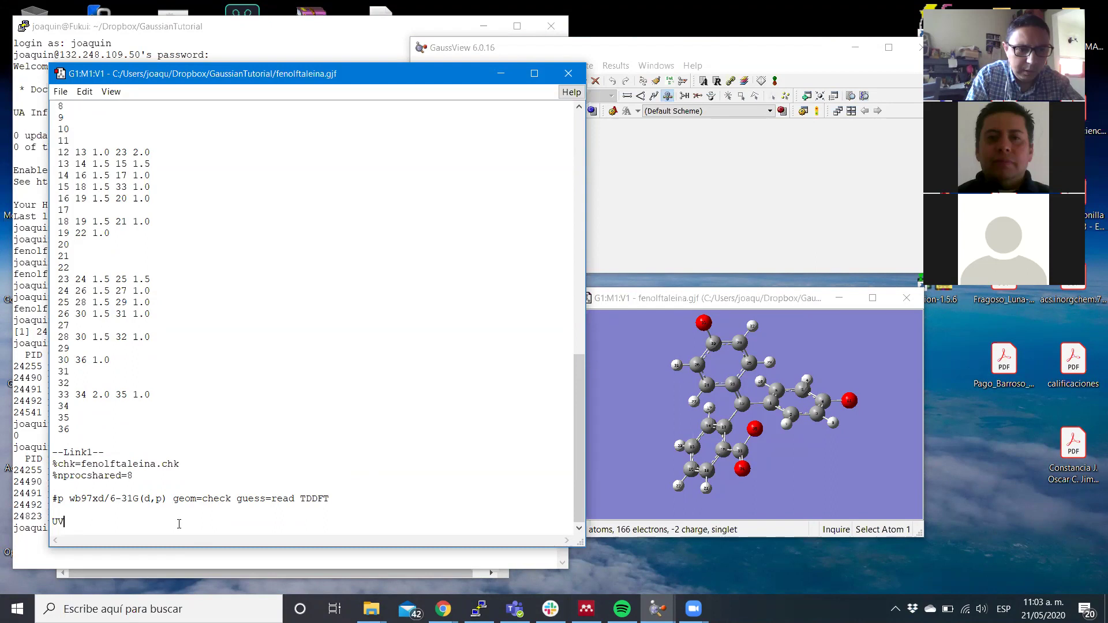
text( VIS )
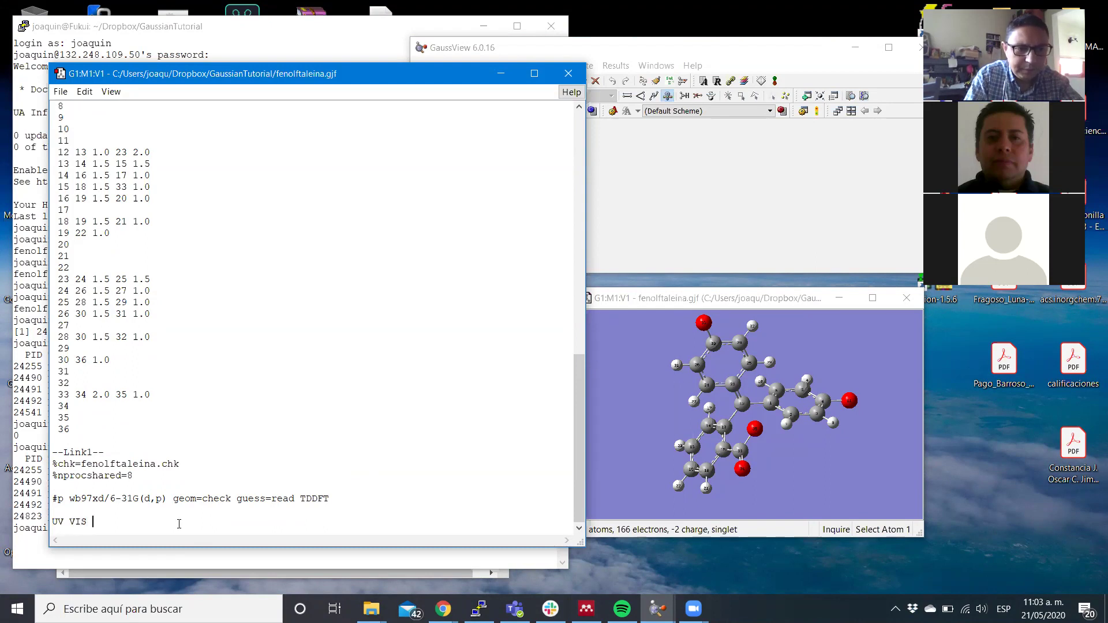
text(pre opt)
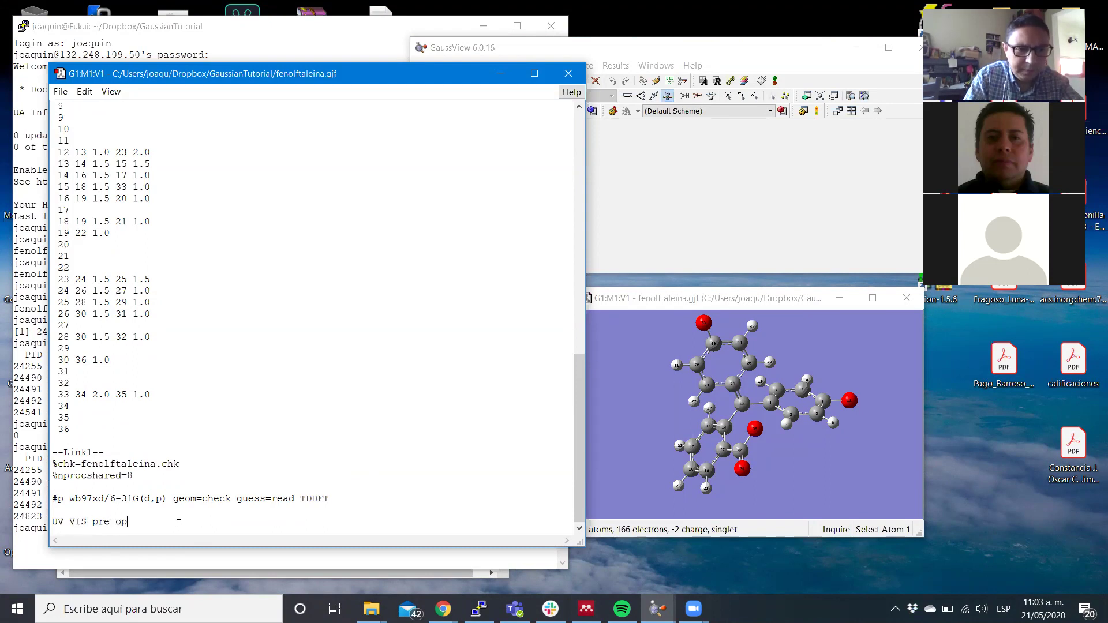
key(Return)
key(Return)
text(-2 1)
key(Return)
key(Return)
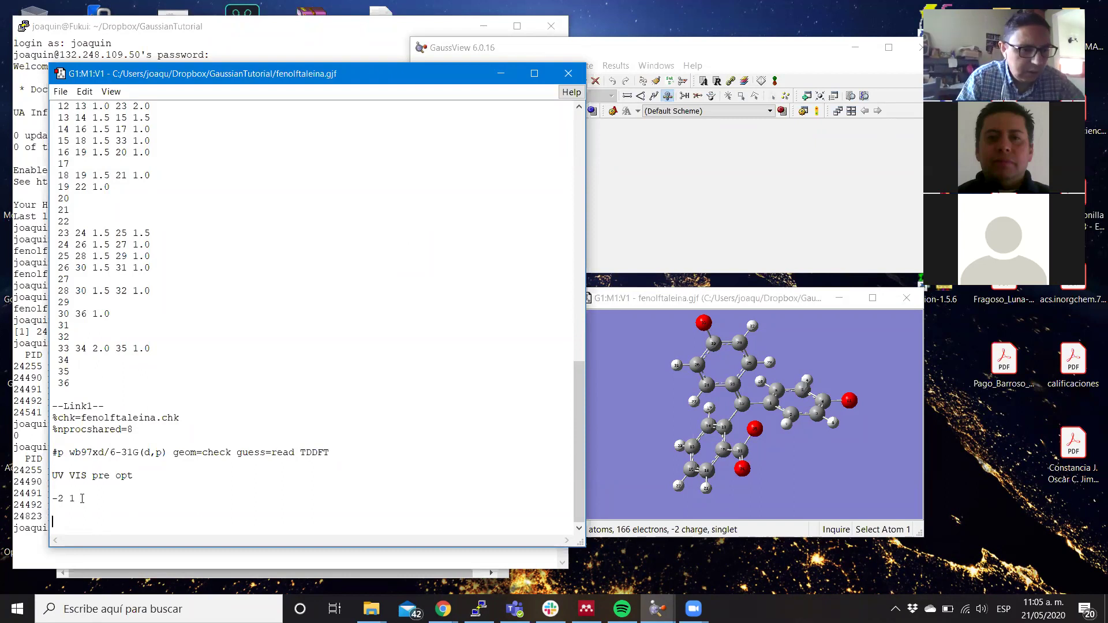
drag(55, 517, 2, 413)
key(Delete)
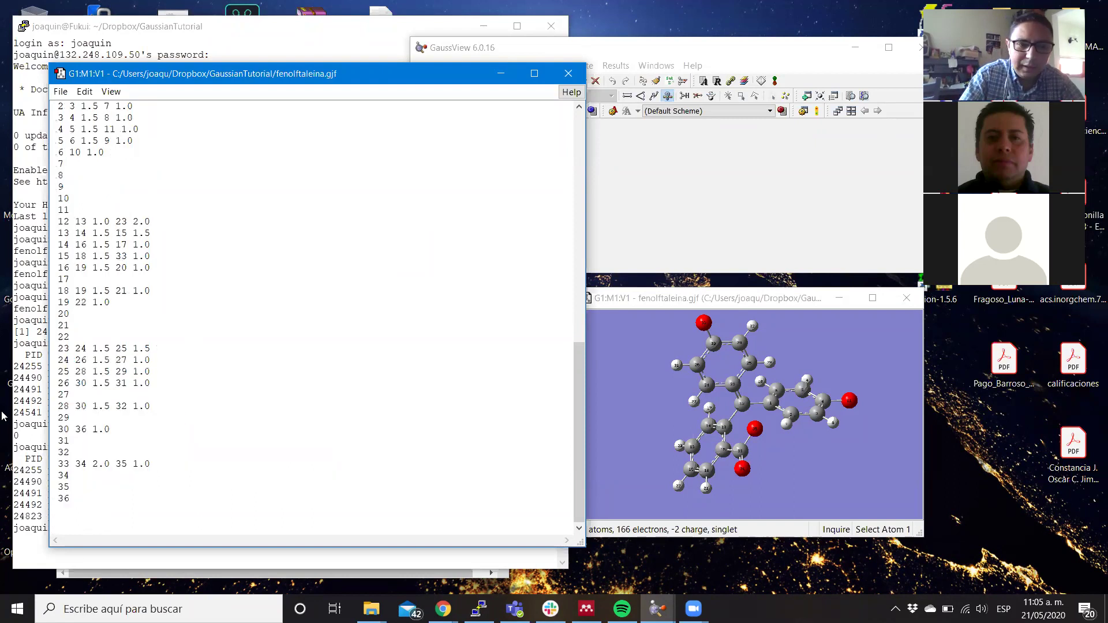
Close the input file without saving changes and dismiss PuTTY's connection-abort error.
click(569, 74)
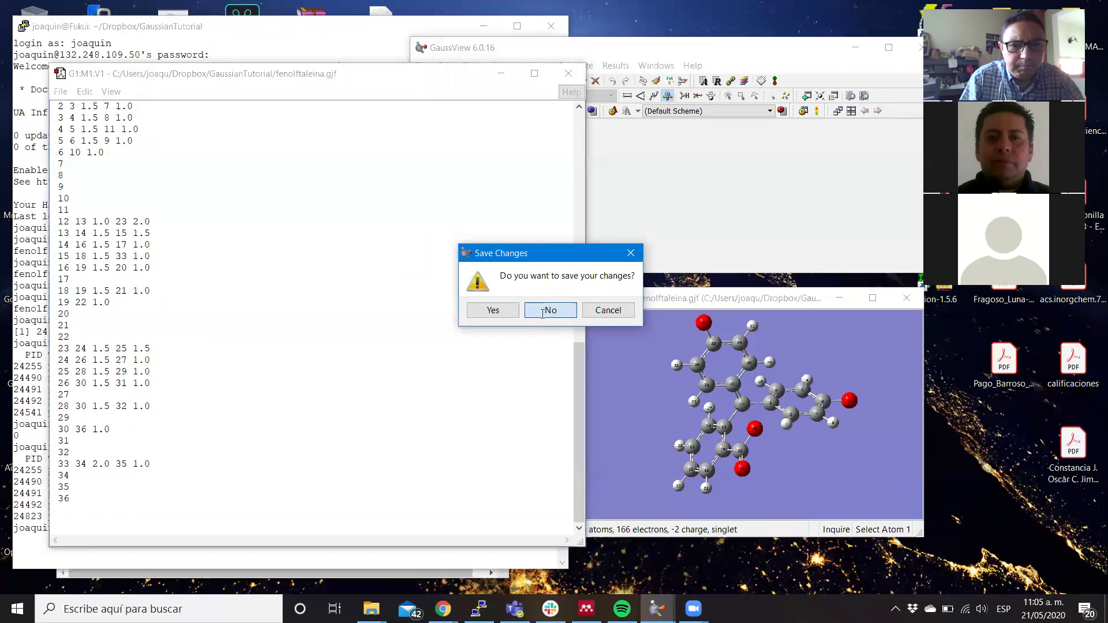
click(550, 310)
click(291, 508)
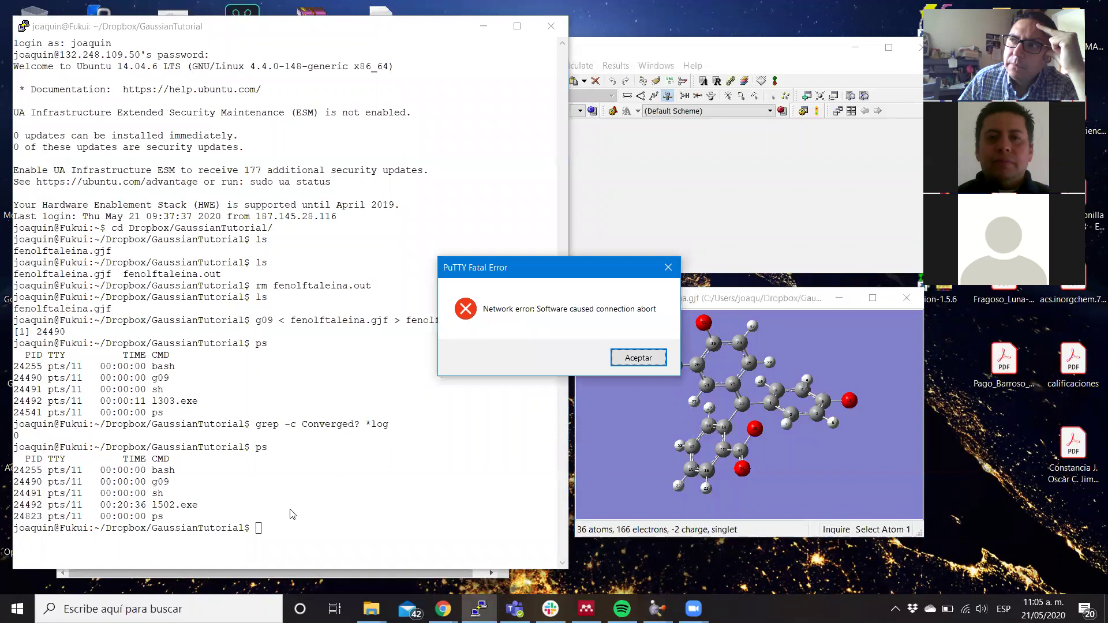
click(637, 357)
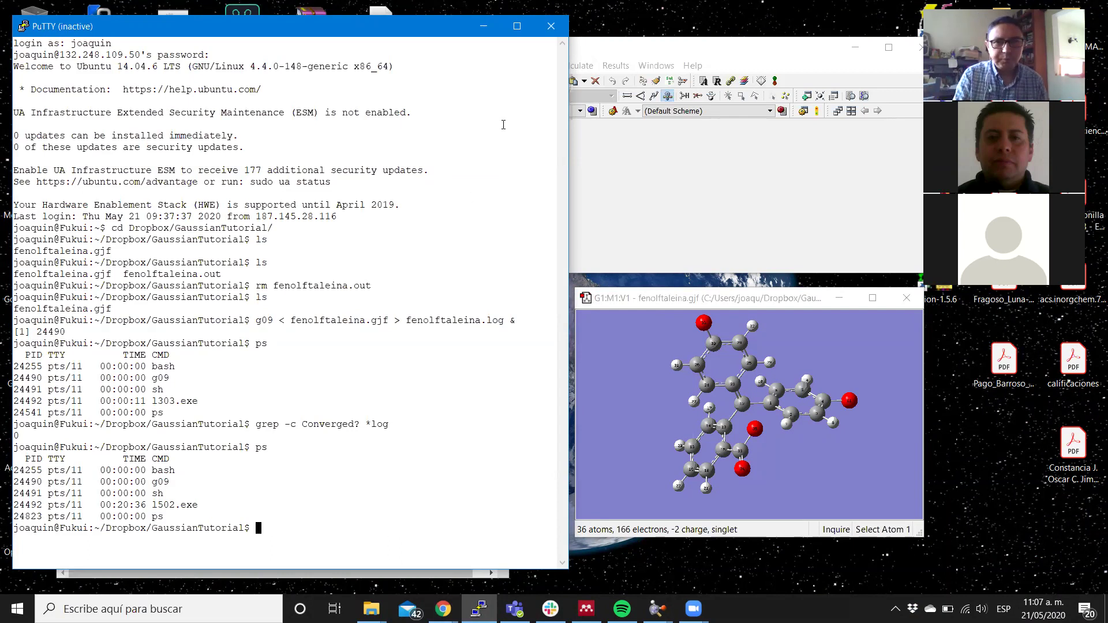
Move the disconnected PuTTY window aside and close it.
drag(240, 31, 361, 112)
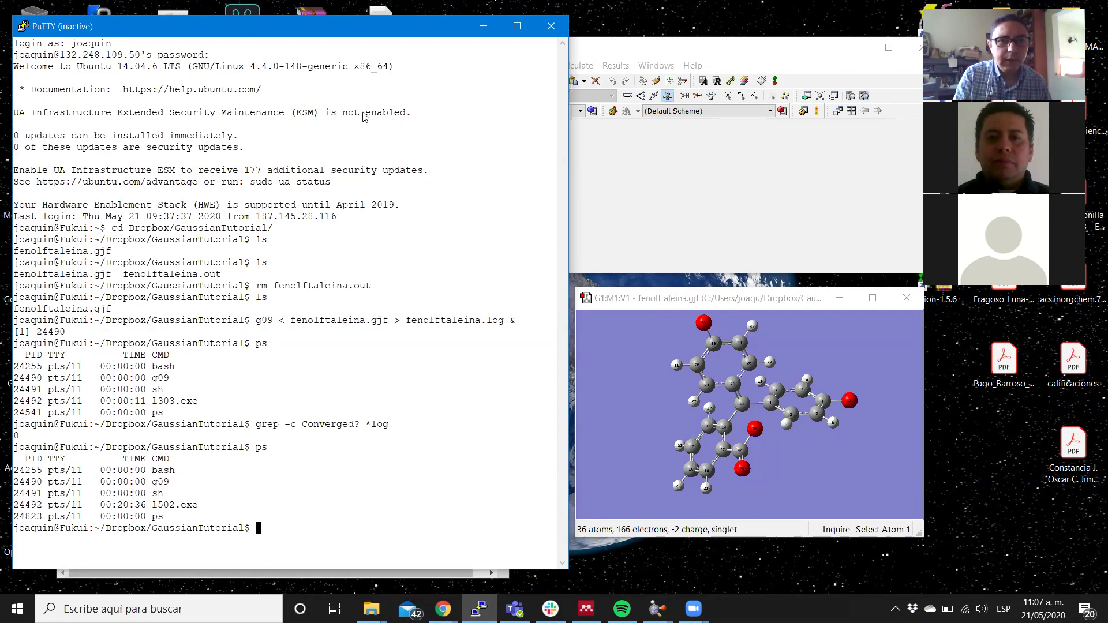
click(680, 114)
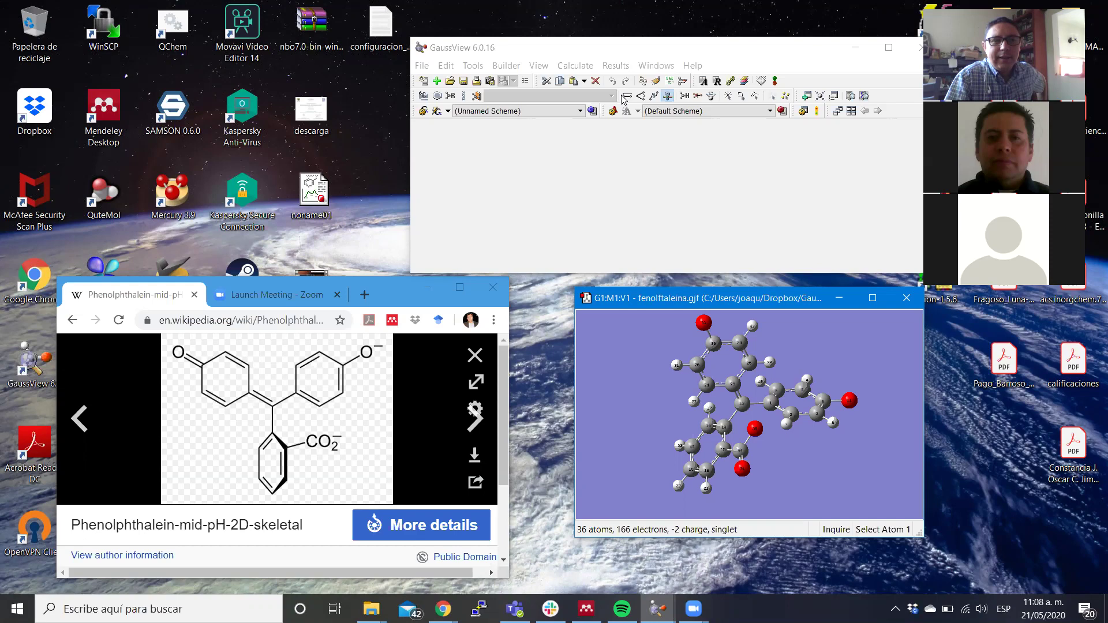
Bring the main GaussView window with the fenolftaleina.gjf dianion model to the front.
click(623, 100)
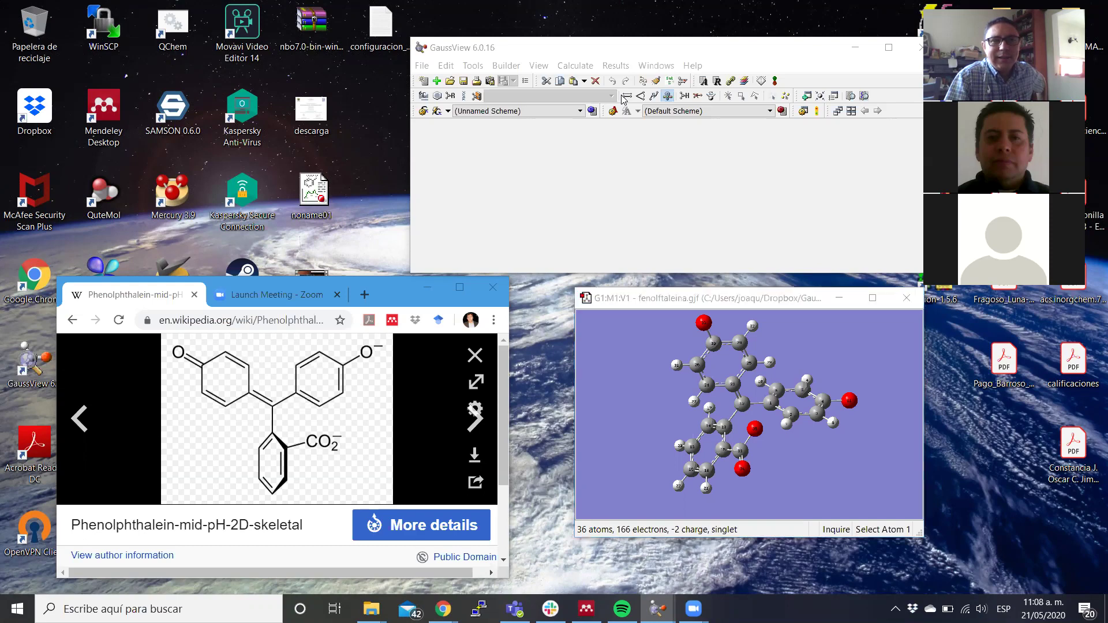